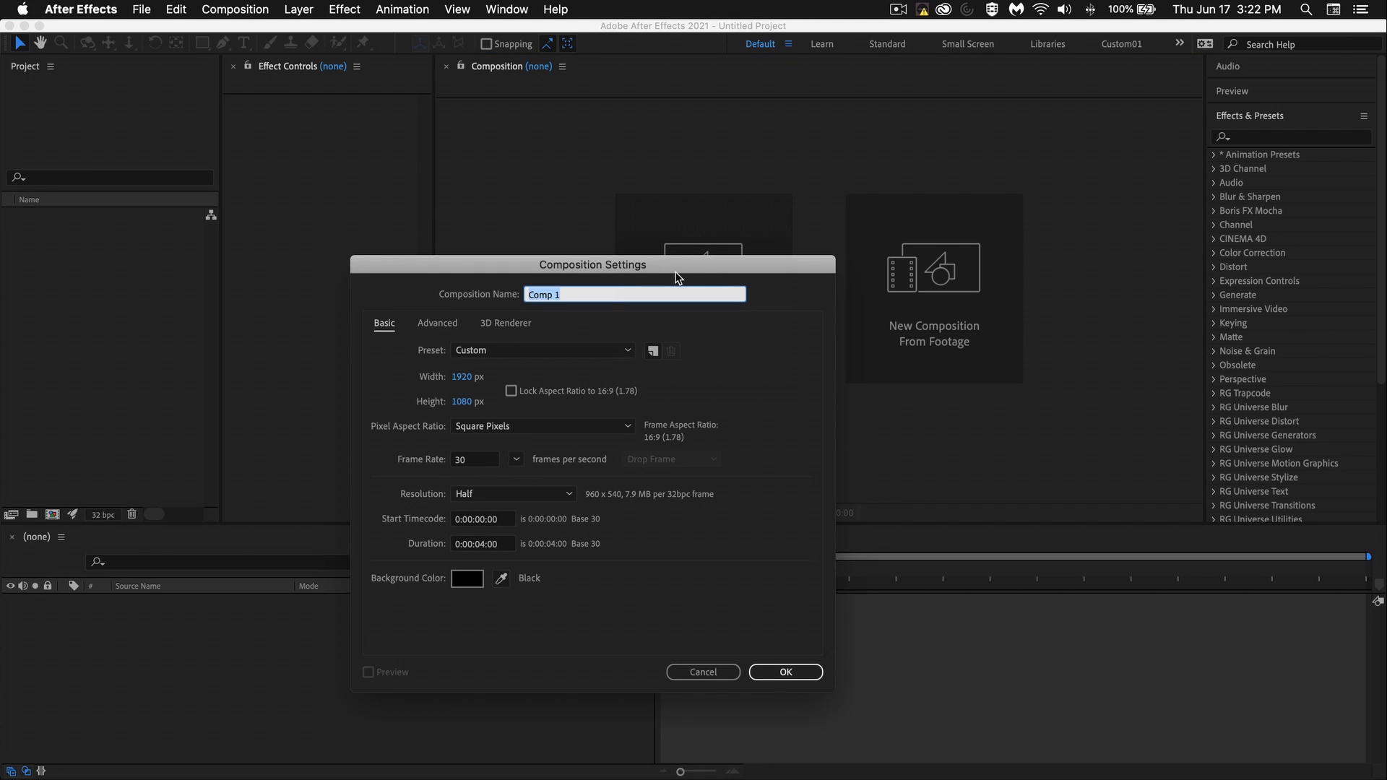
# - Create a composition named __Main and enlarge the composition viewer by shrinking the timeline area
pyautogui.press('BackSpace')
pyautogui.click(782, 674)
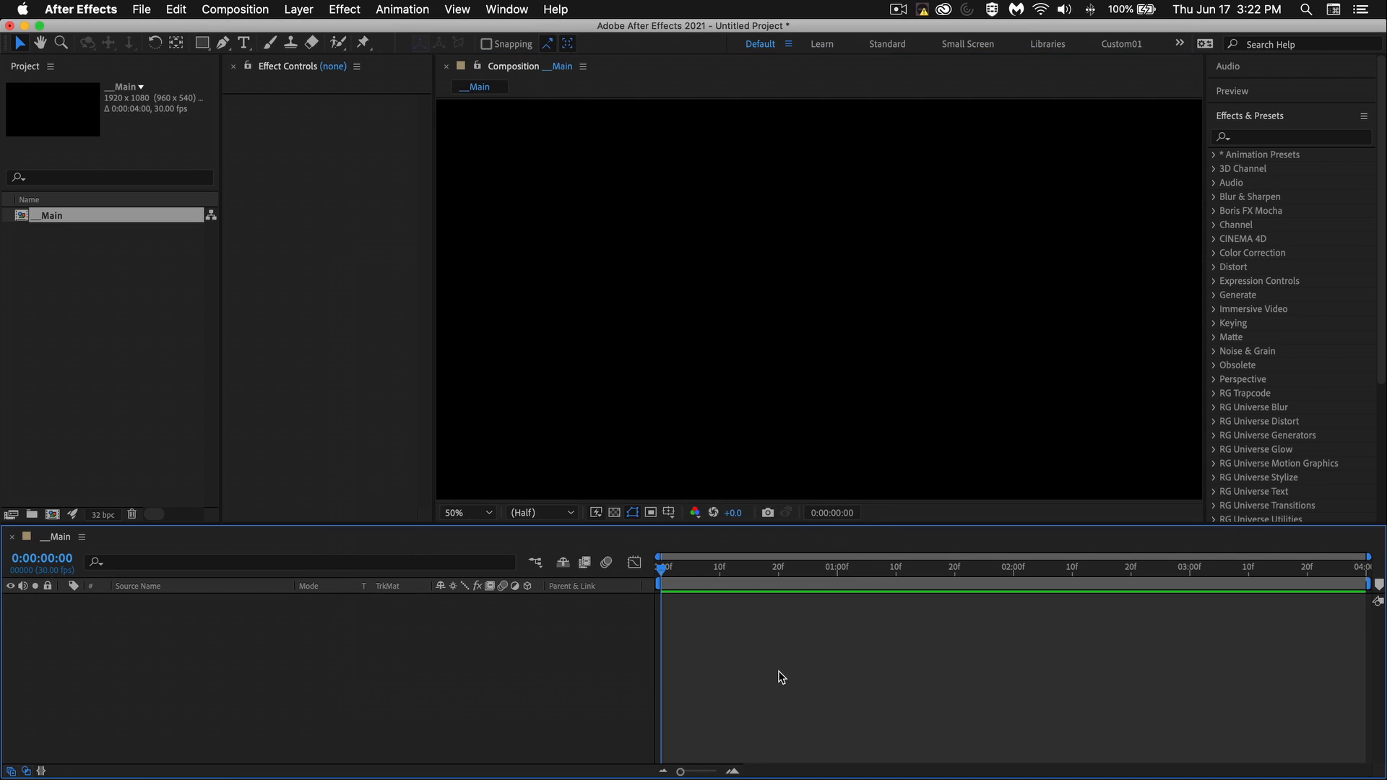
pyautogui.moveTo(679, 526); pyautogui.dragTo(678, 594)
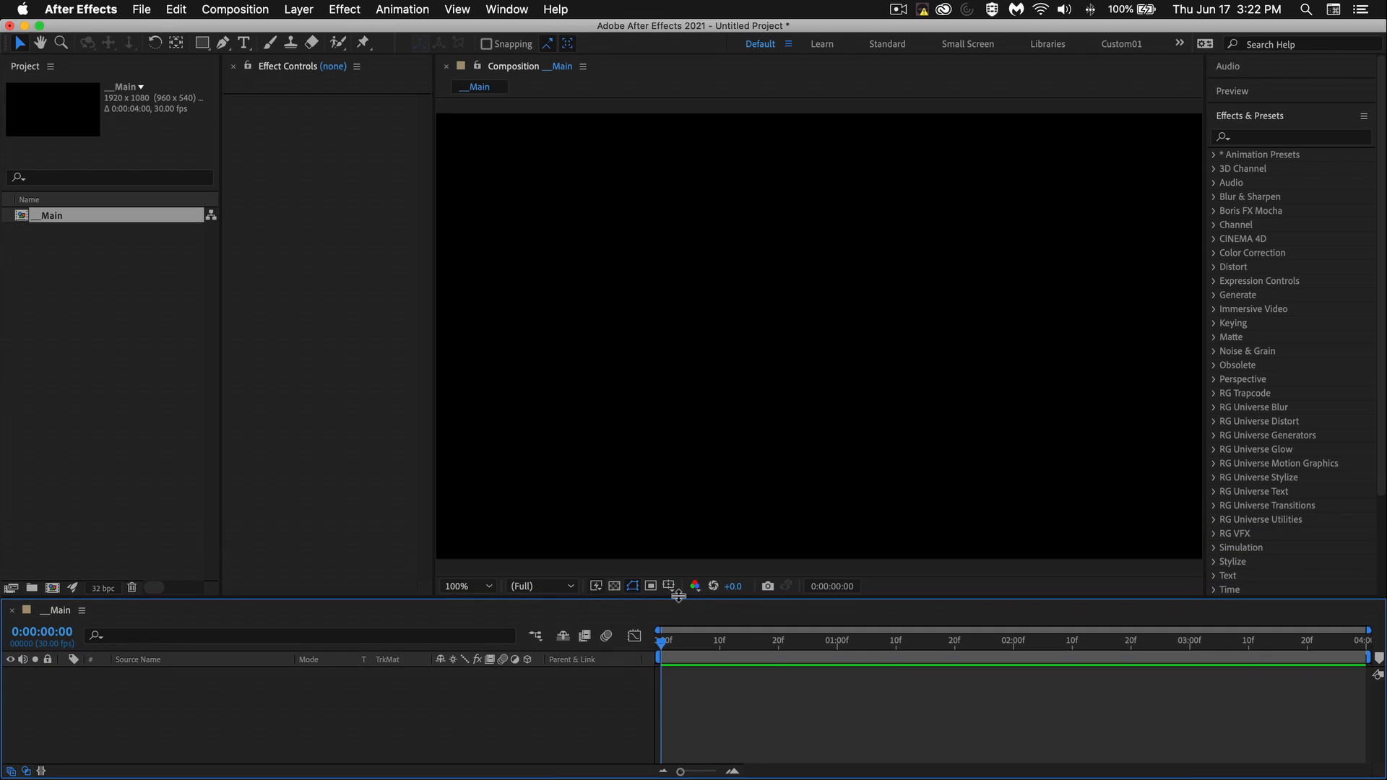
# - Add a white text layer reading "3D" to the upper middle of the composition
pyautogui.click(244, 44)
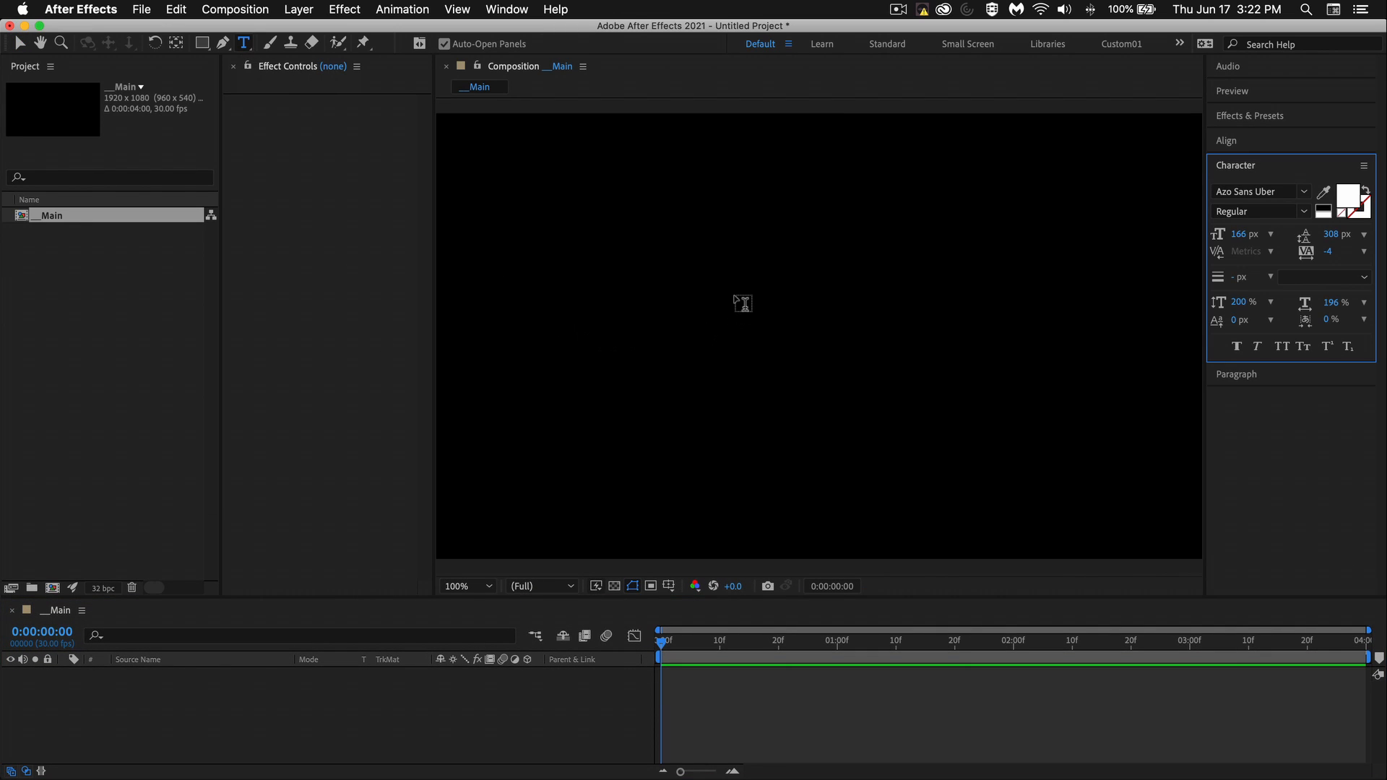
pyautogui.click(735, 311)
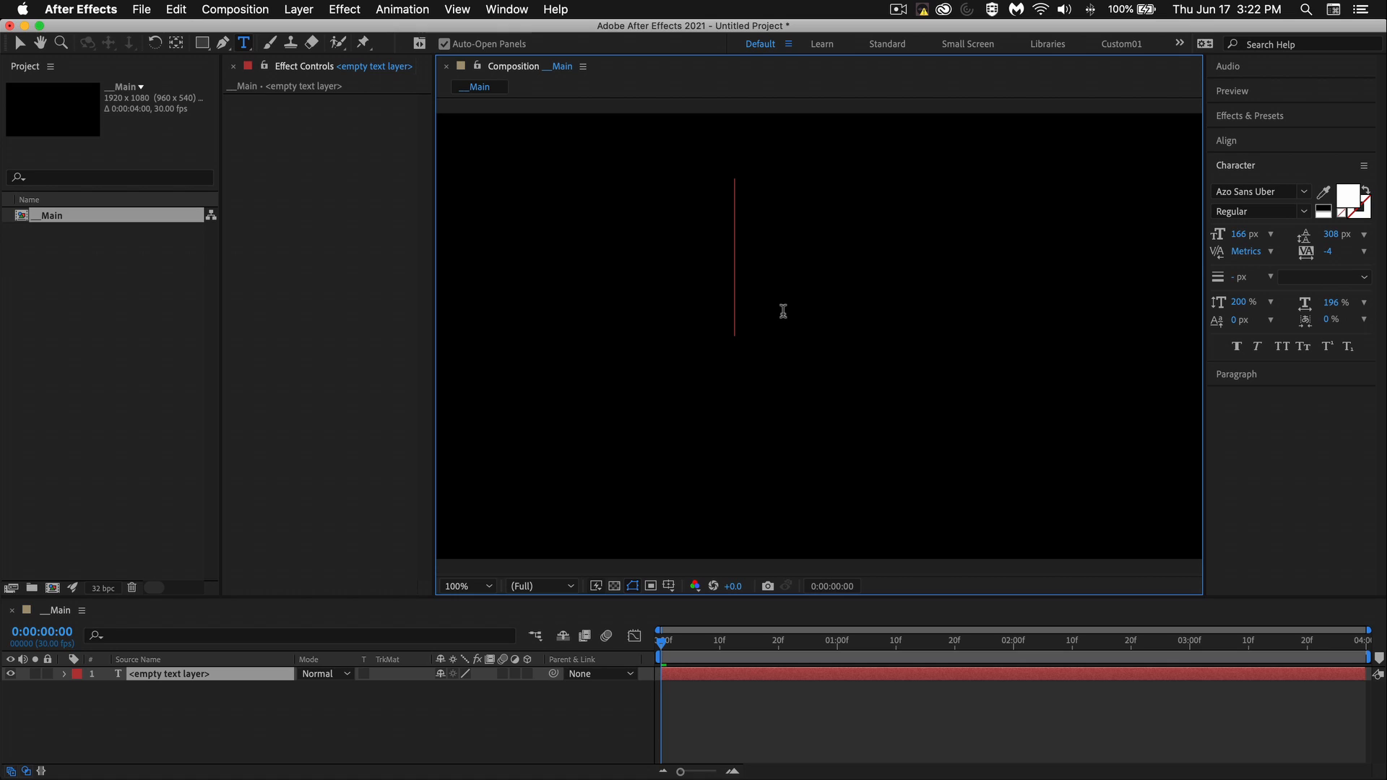
pyautogui.write('3D')
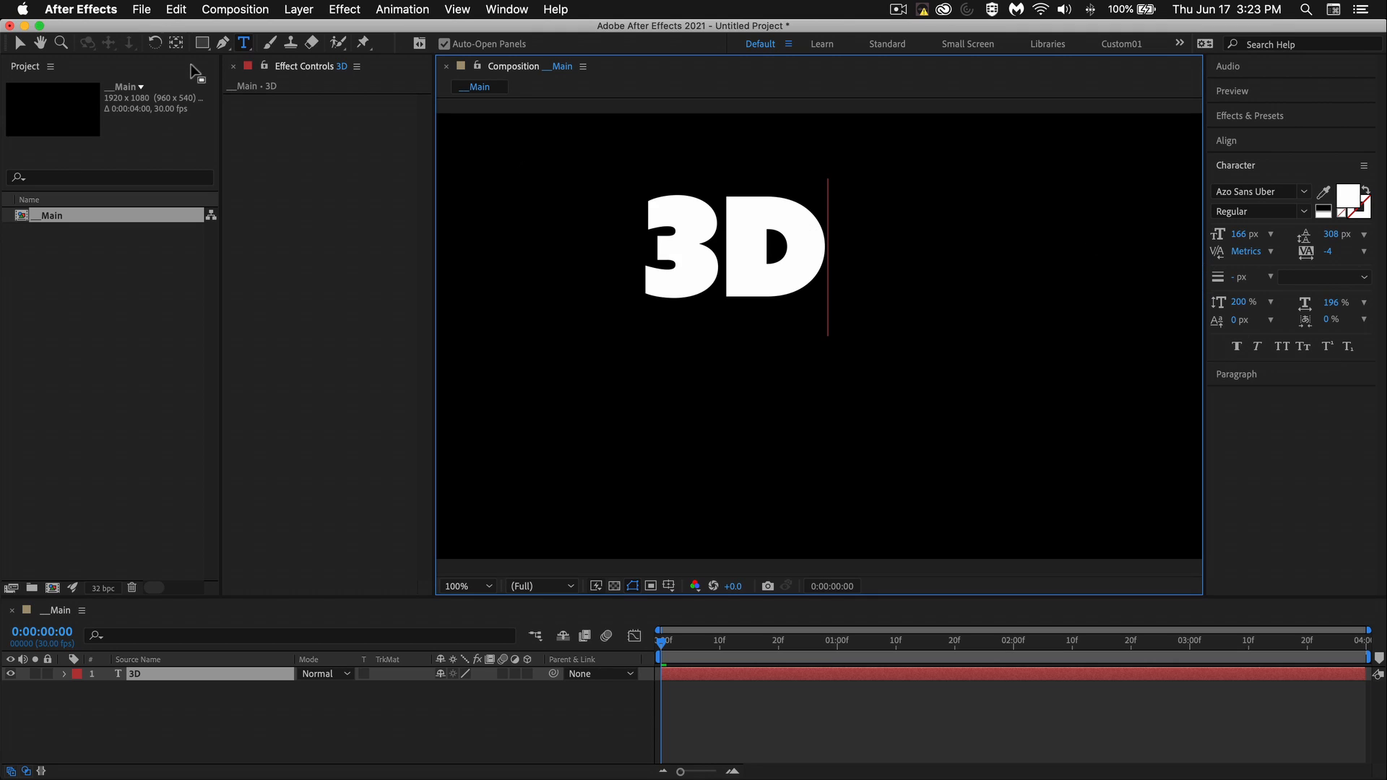
pyautogui.click(20, 44)
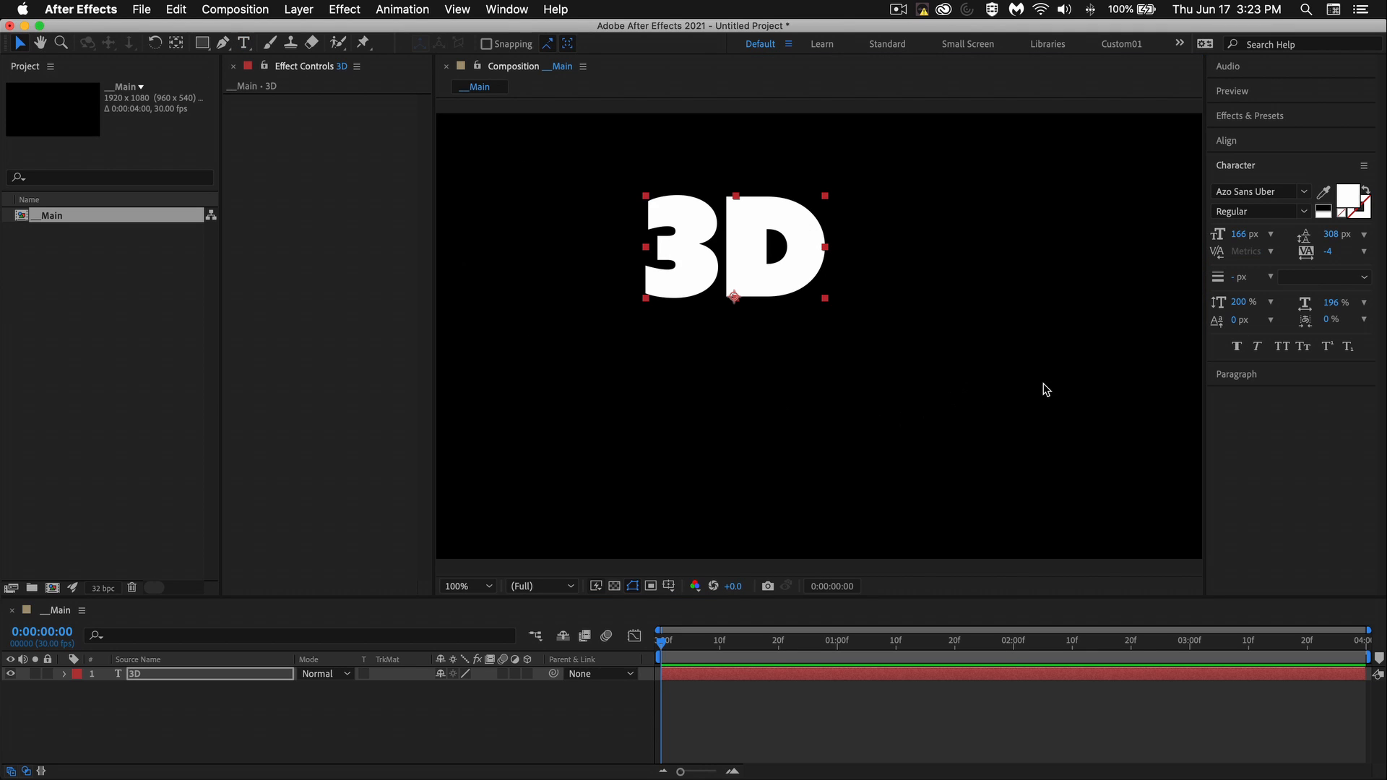
# - Enlarge the "3D" text to a font size of 320 px and move it to fill the middle of the frame
pyautogui.moveTo(1223, 236); pyautogui.dragTo(1383, 256)
pyautogui.moveTo(811, 244); pyautogui.dragTo(878, 358)
pyautogui.moveTo(977, 218); pyautogui.dragTo(1286, 191)
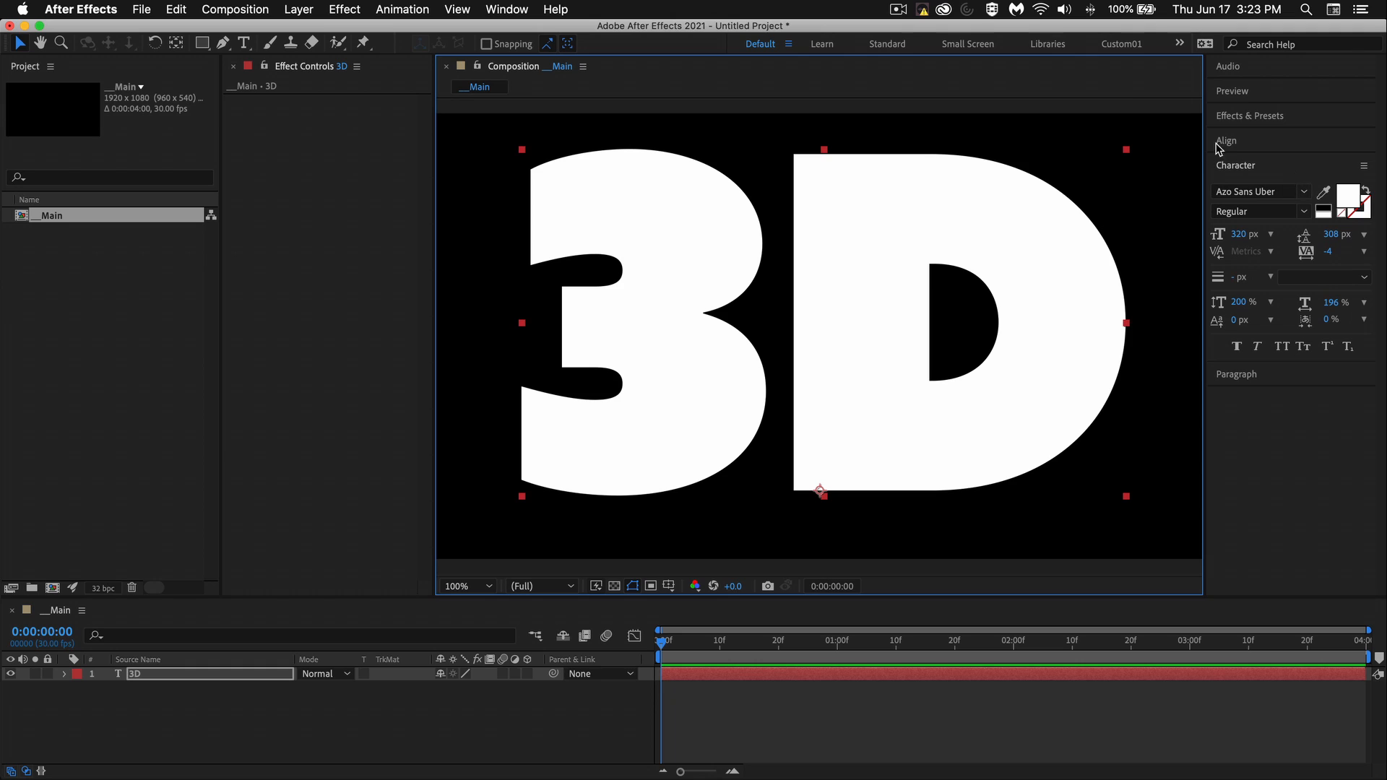
# - Center the text layer horizontally and vertically in the composition
pyautogui.click(1240, 144)
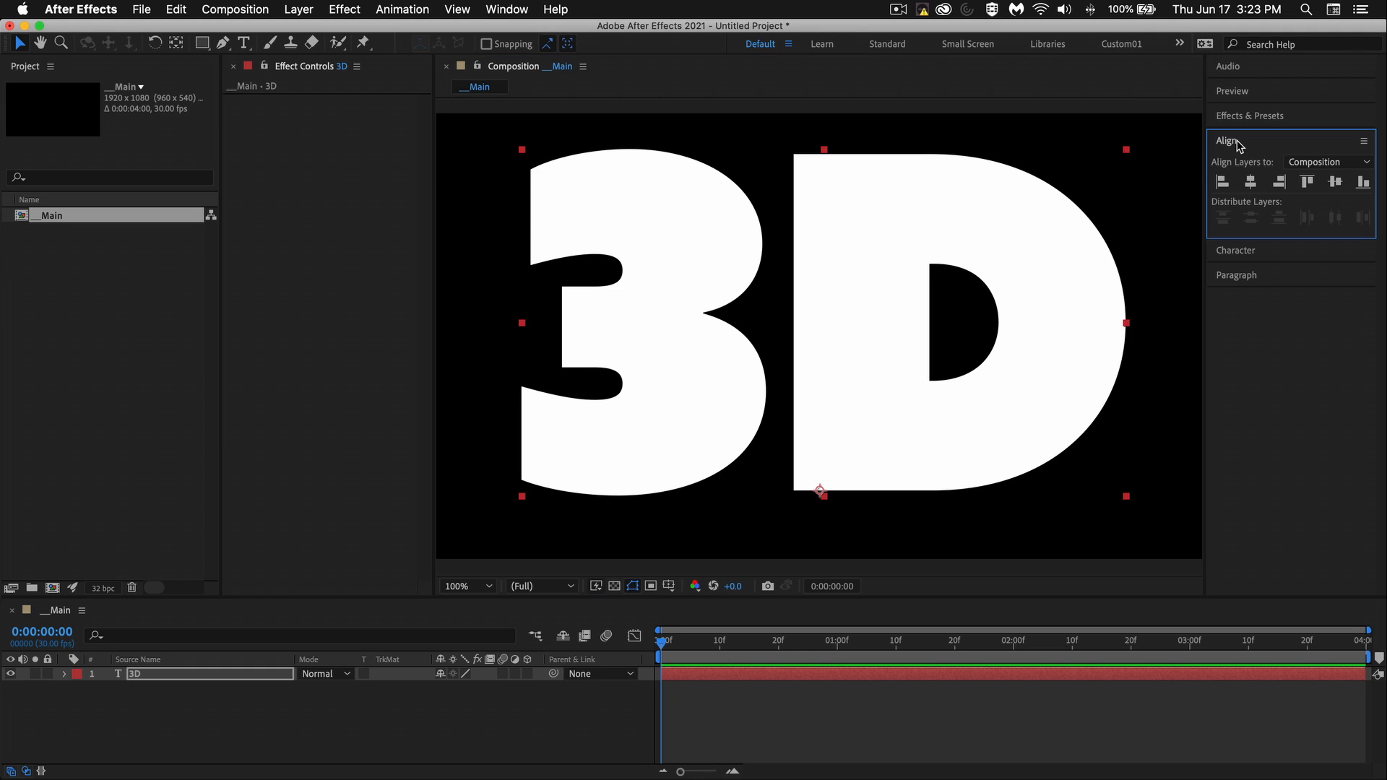
pyautogui.click(1312, 163)
pyautogui.click(1313, 154)
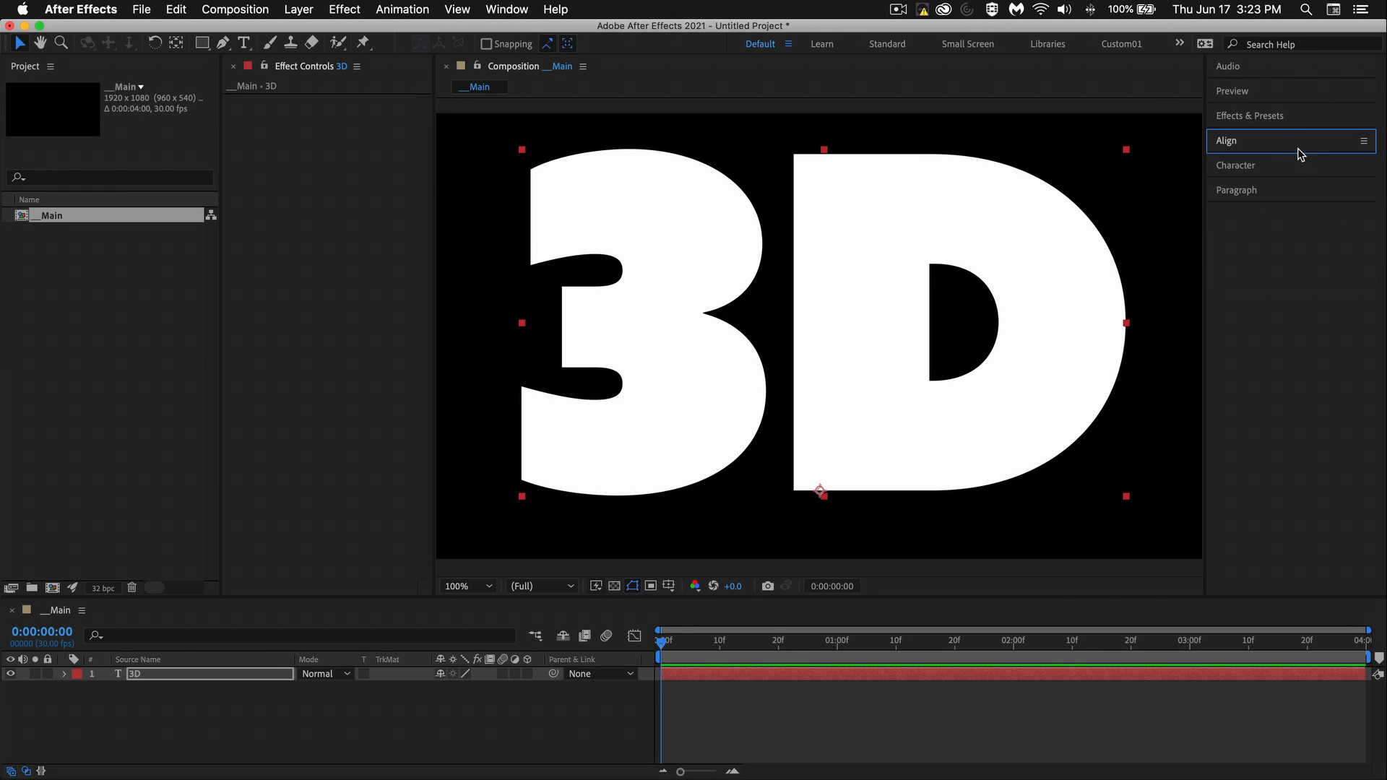
pyautogui.click(1251, 184)
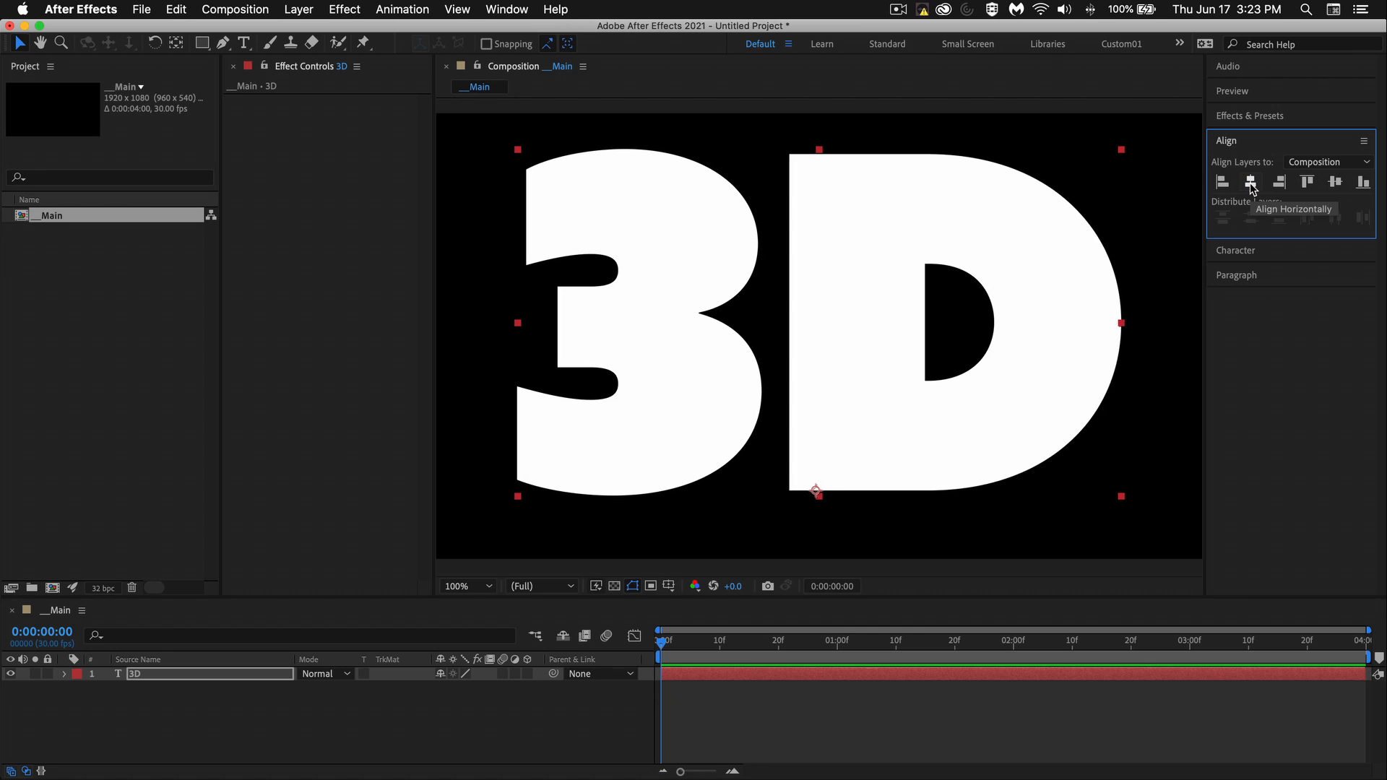
pyautogui.click(1335, 182)
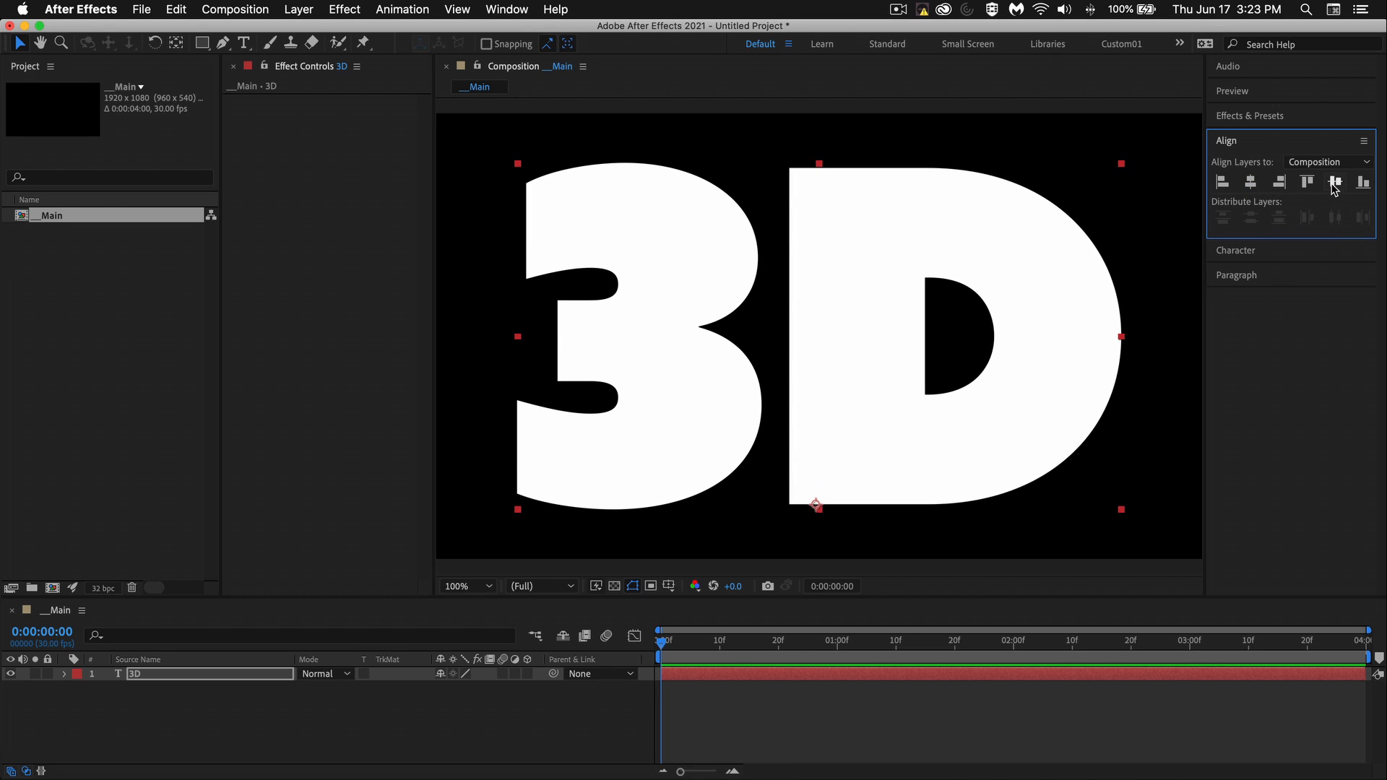
# - Make the "3D" text layer a three-dimensional layer
pyautogui.scroll(-2, 804, 336)
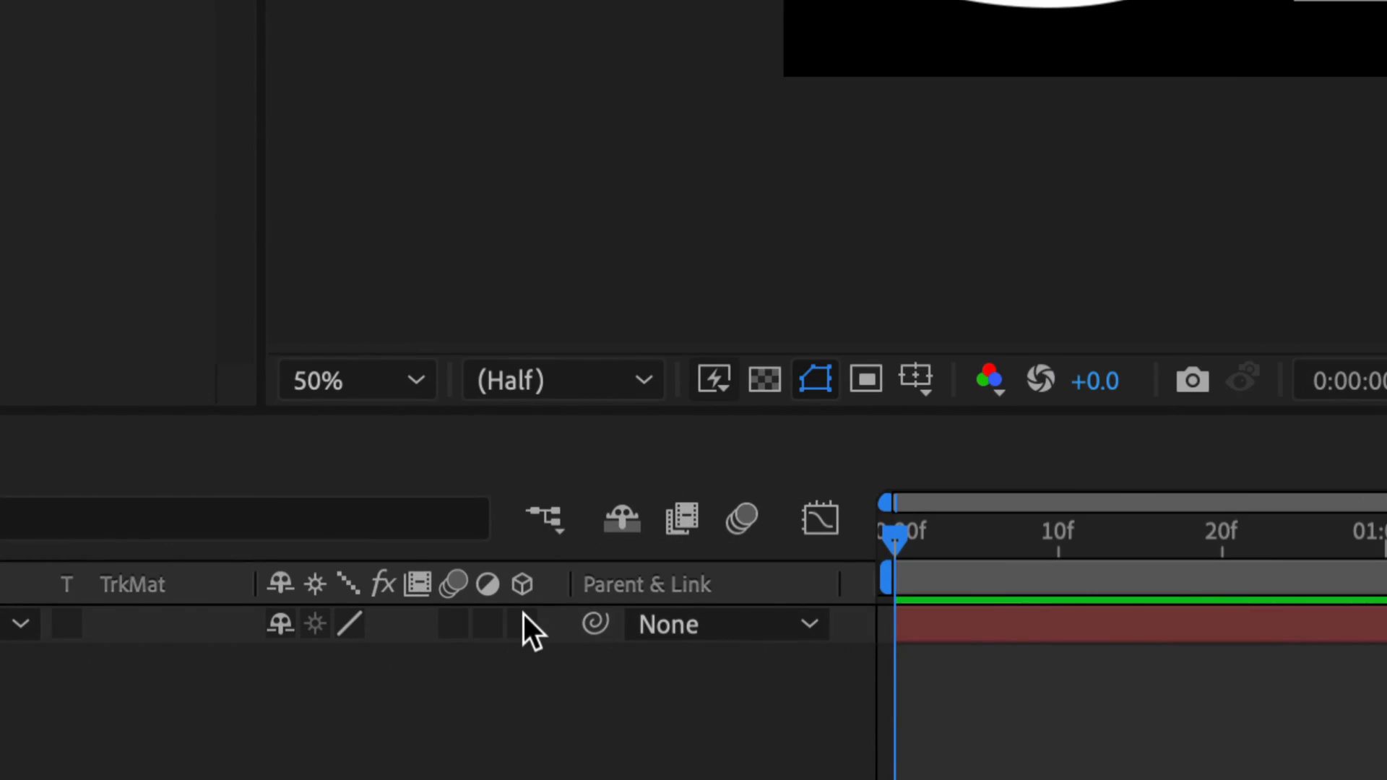
pyautogui.click(523, 624)
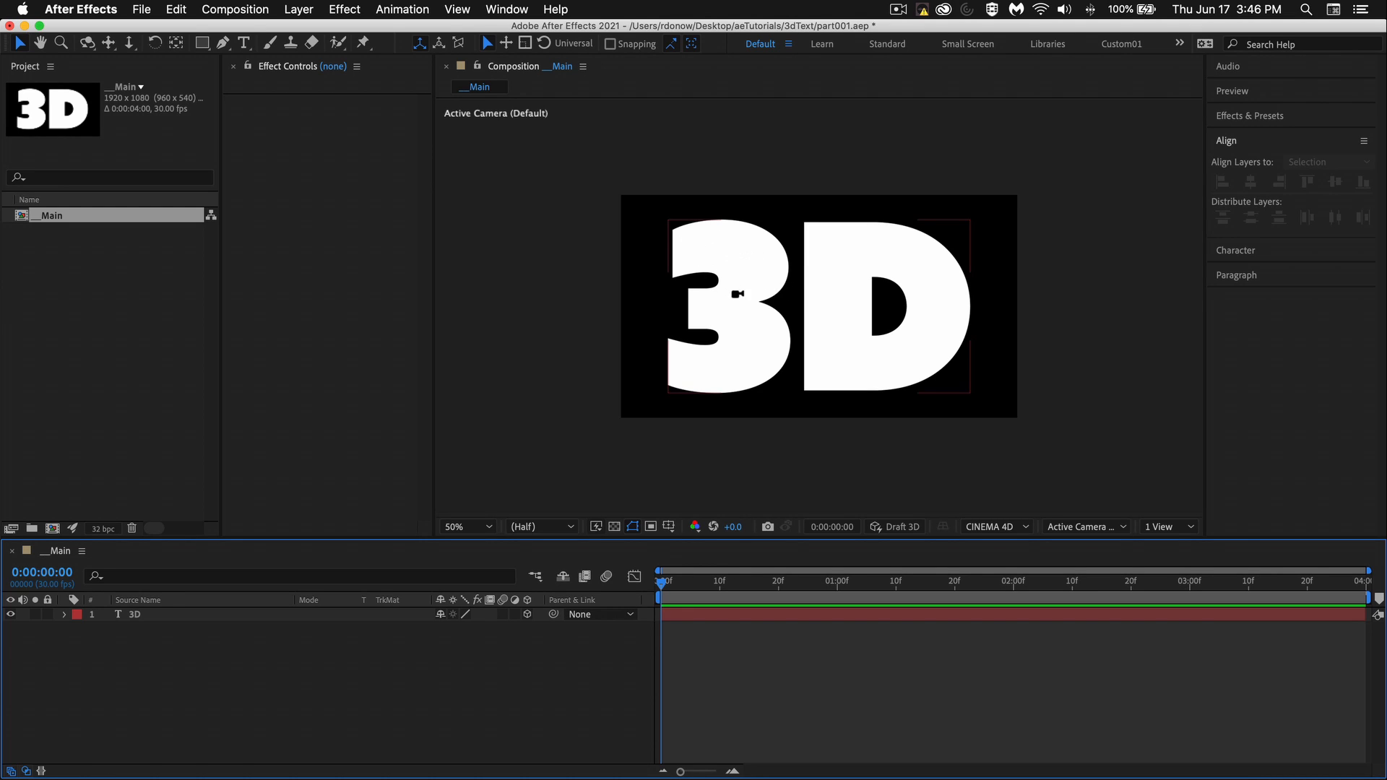
pyautogui.press('.')
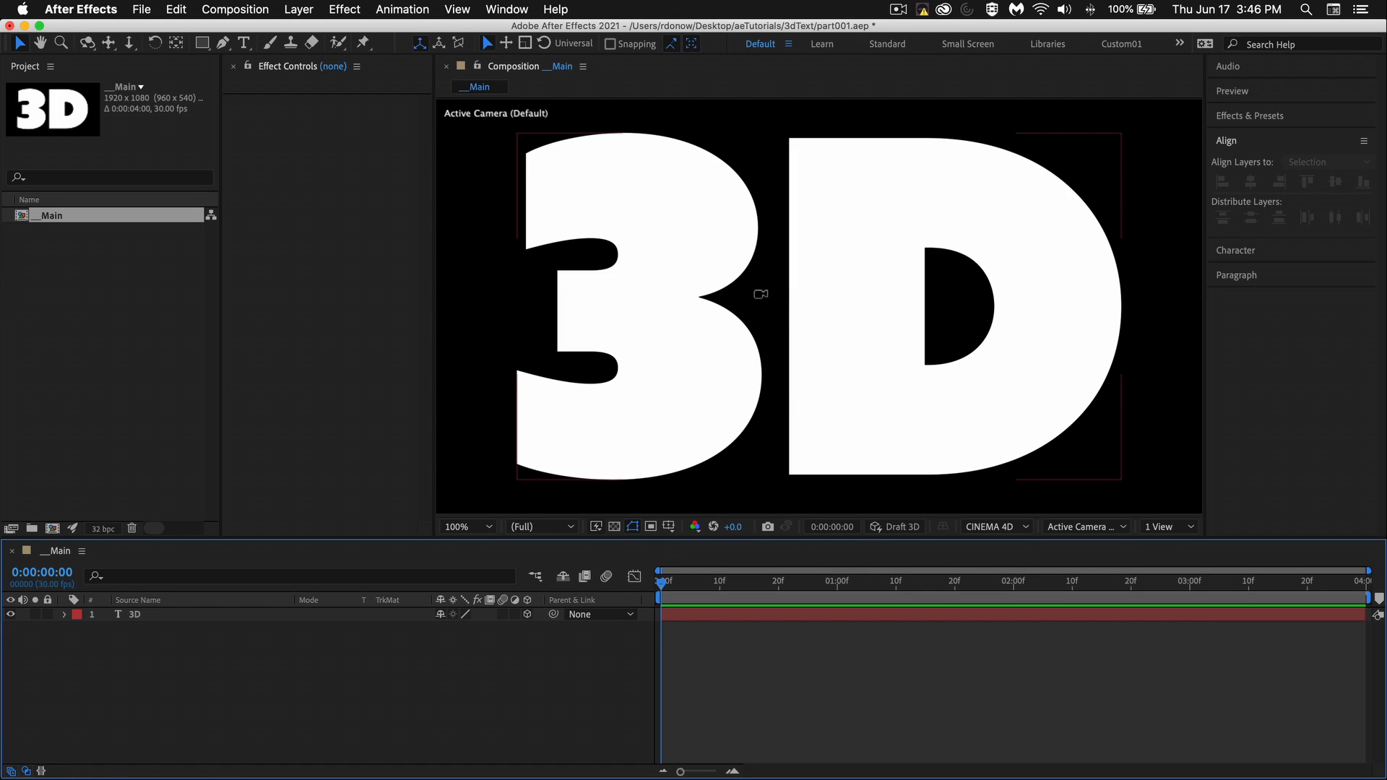
# - Orbit and dolly the default camera so the text is seen smaller and at an angle
pyautogui.moveTo(761, 294); pyautogui.dragTo(669, 284)
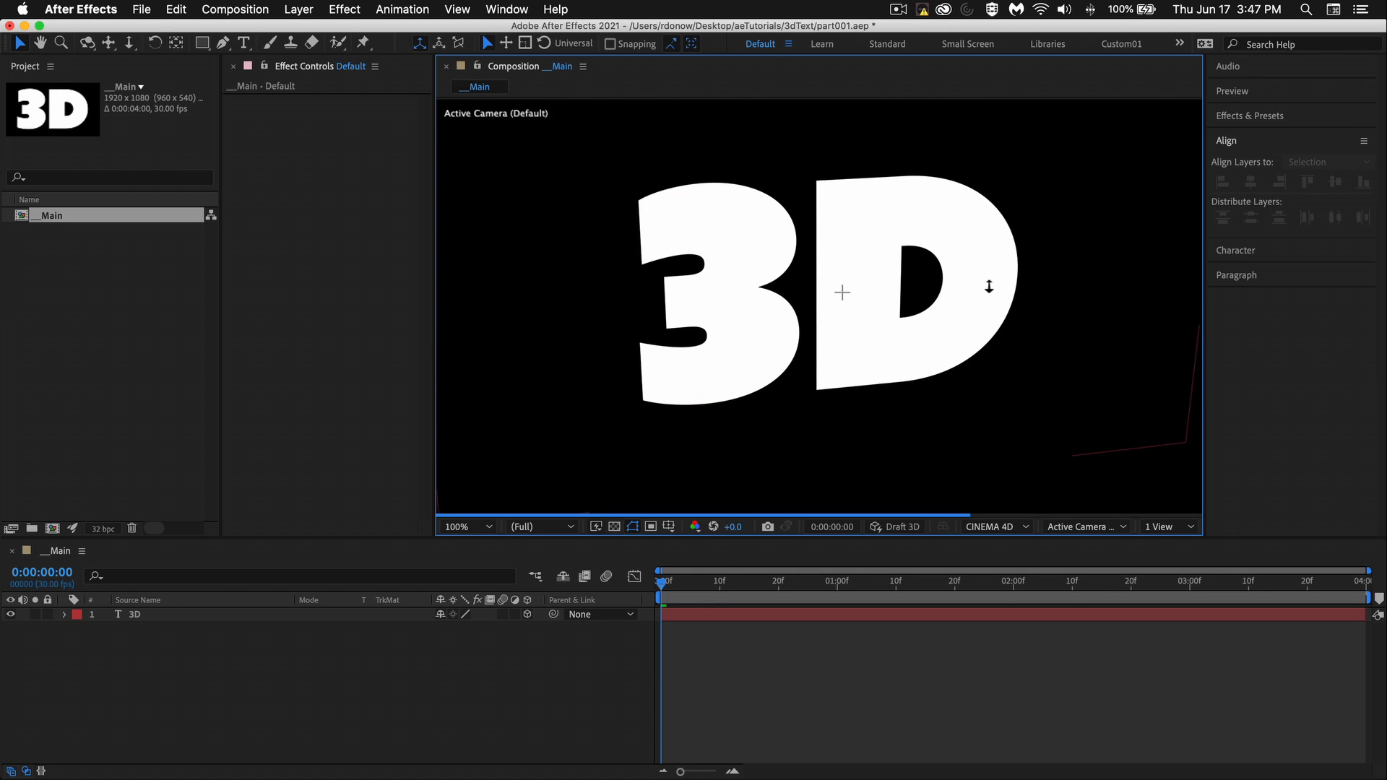
pyautogui.moveTo(989, 287); pyautogui.dragTo(841, 507)
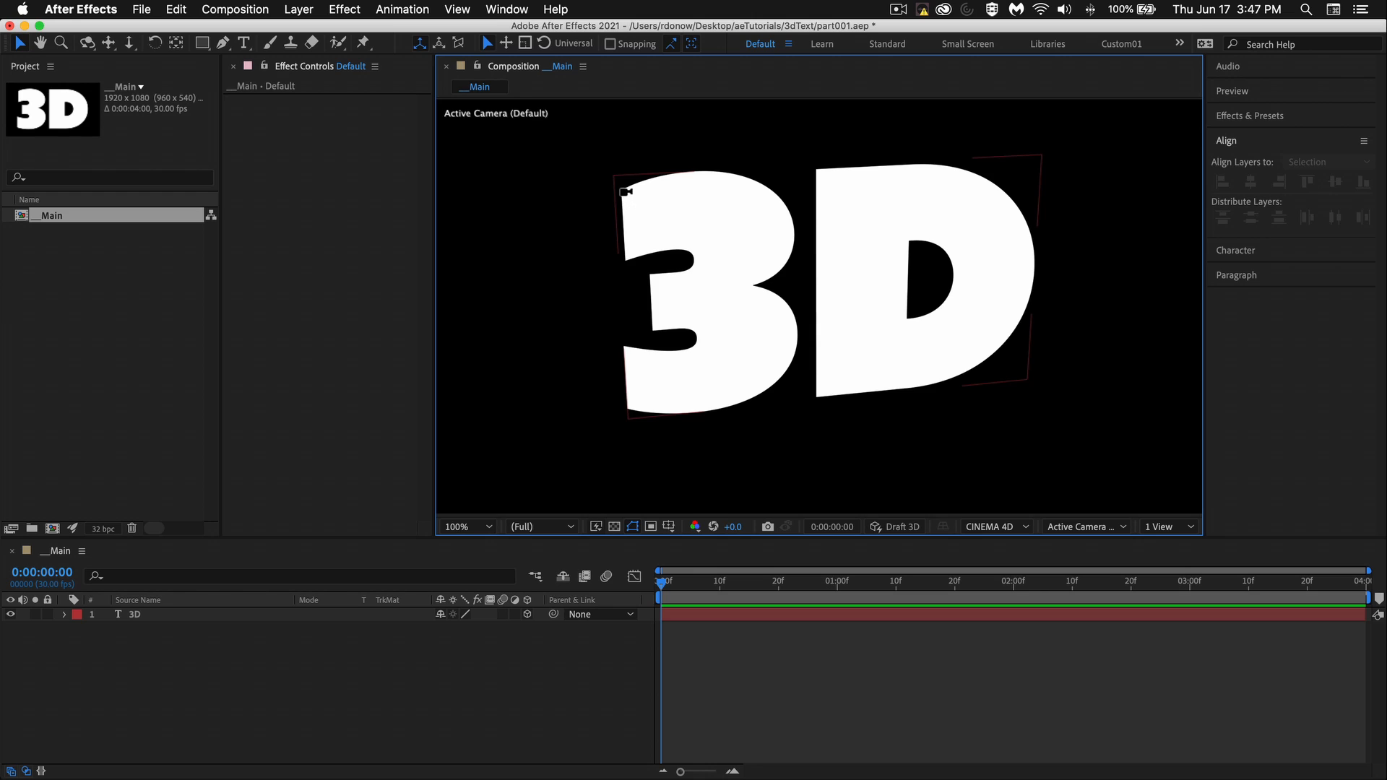
pyautogui.moveTo(627, 197); pyautogui.dragTo(653, 213)
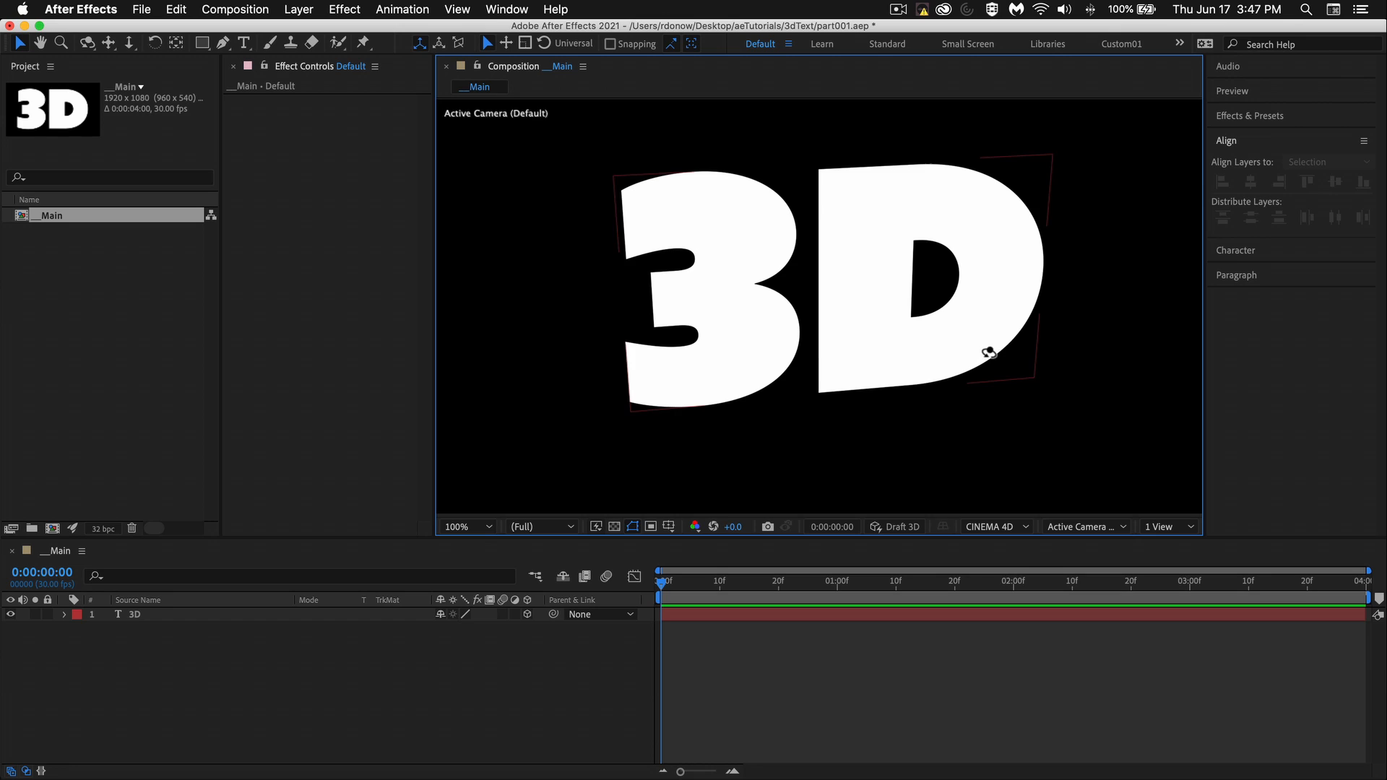
pyautogui.moveTo(990, 357); pyautogui.dragTo(1020, 355)
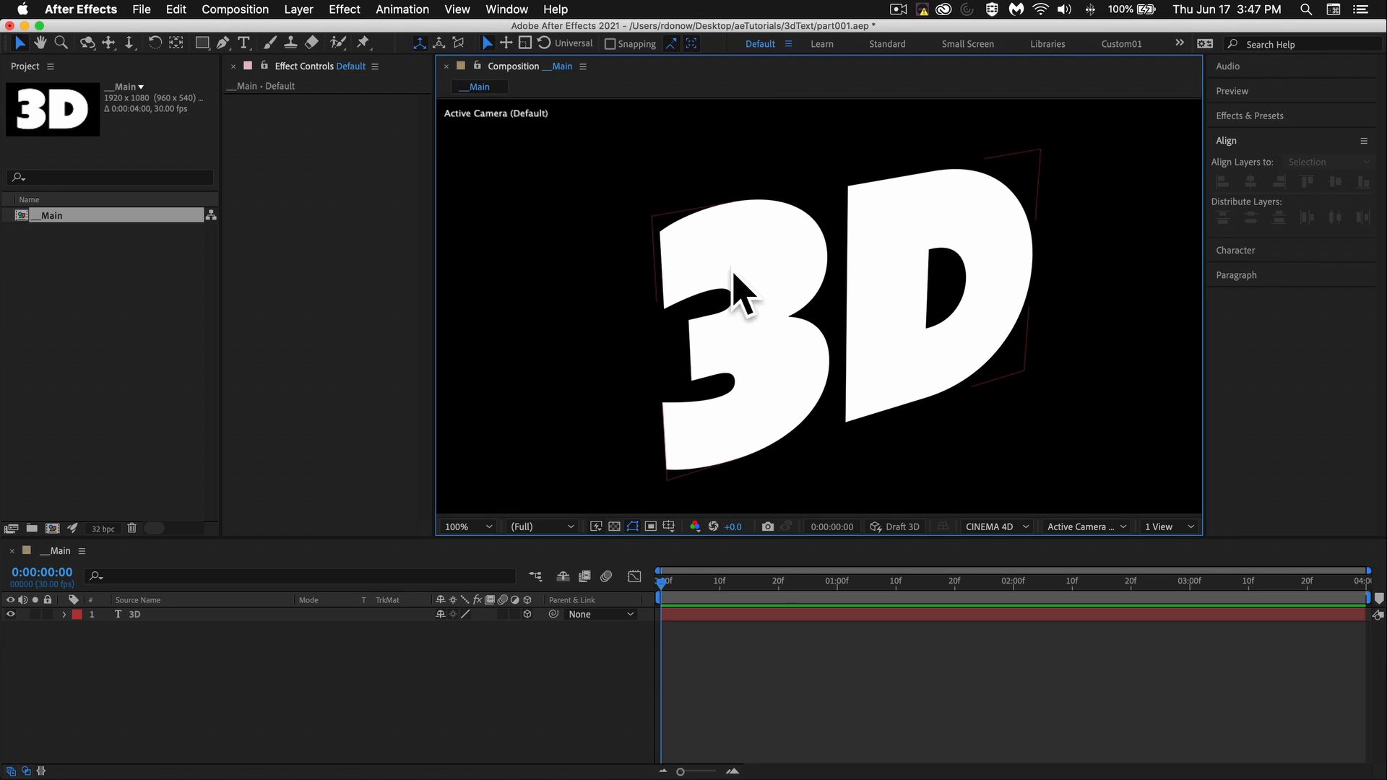
# - Enable Draft 3D preview and orbit the default camera to a steeper angle around the text
pyautogui.click(899, 532)
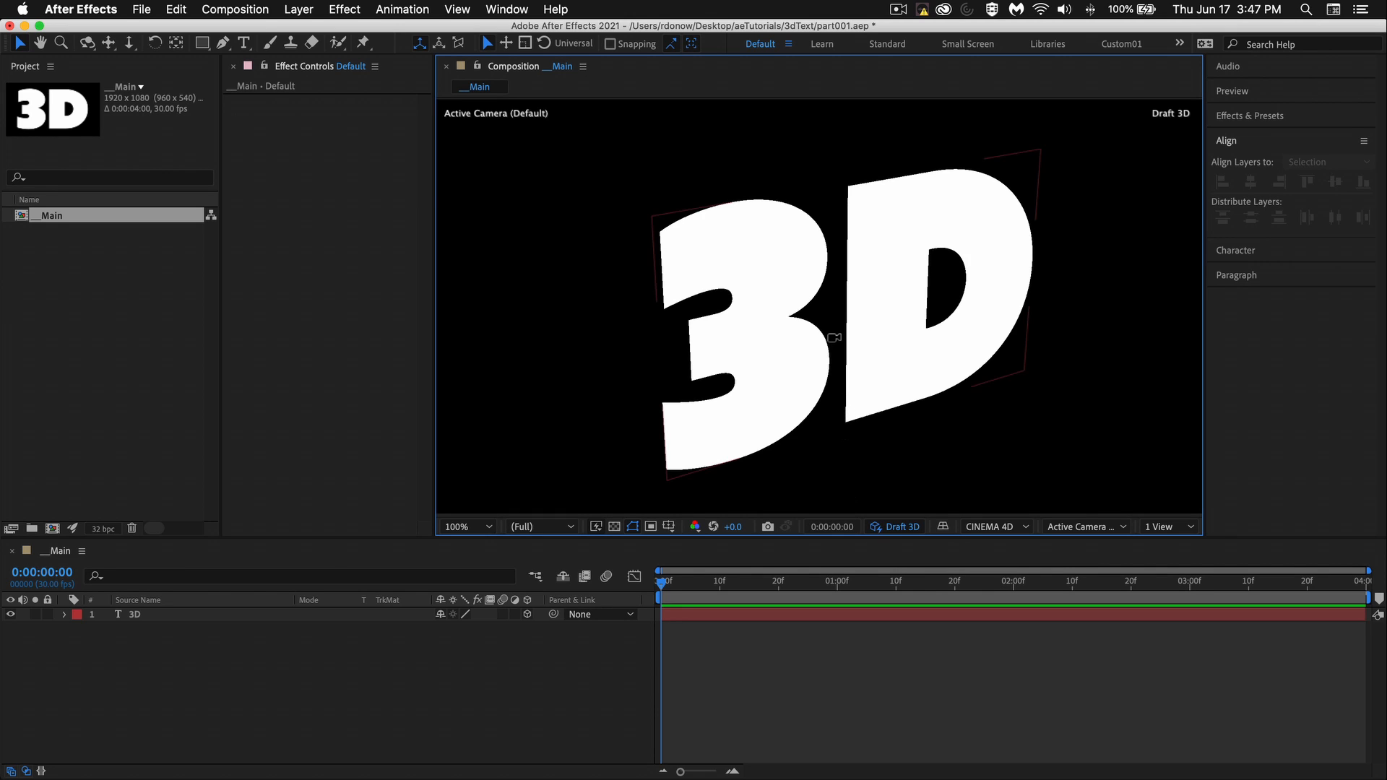
pyautogui.moveTo(845, 368); pyautogui.dragTo(825, 325)
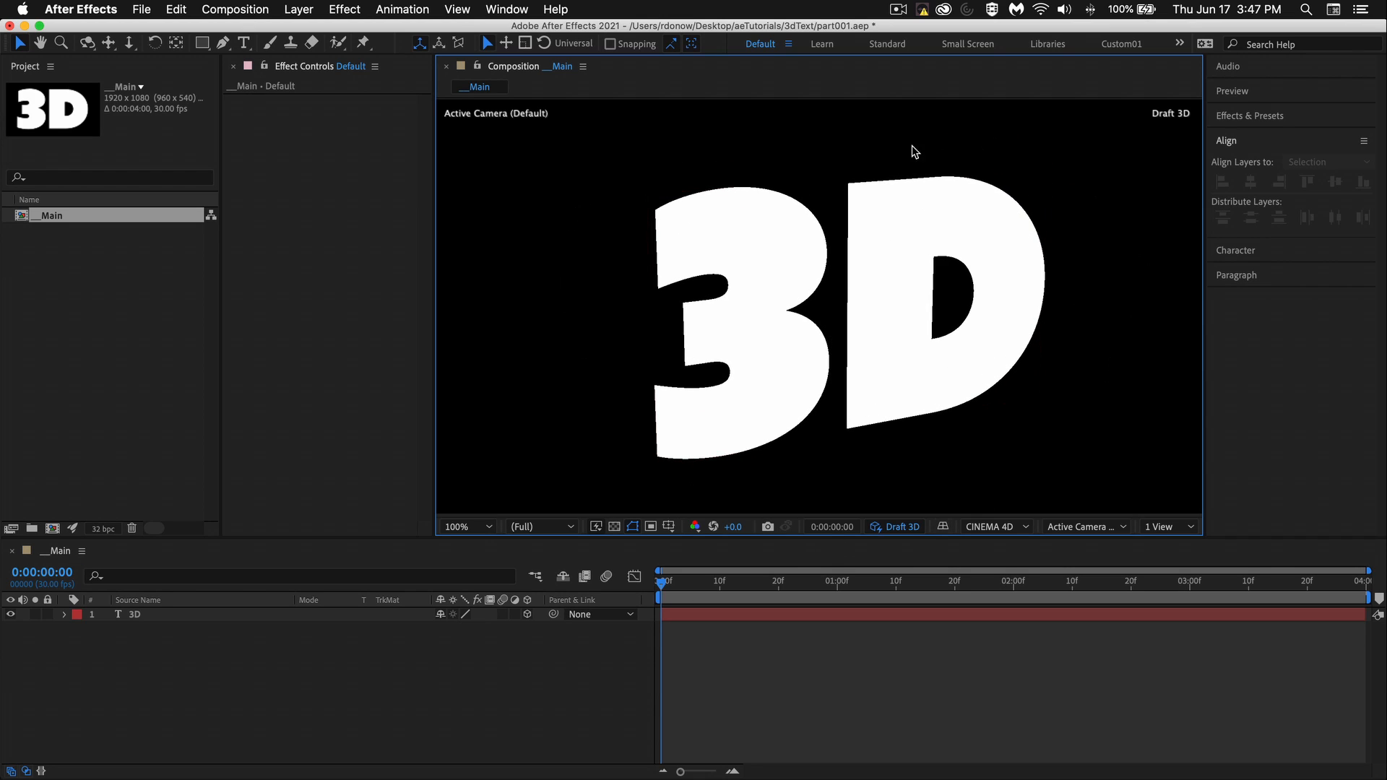
pyautogui.moveTo(824, 263); pyautogui.dragTo(870, 217)
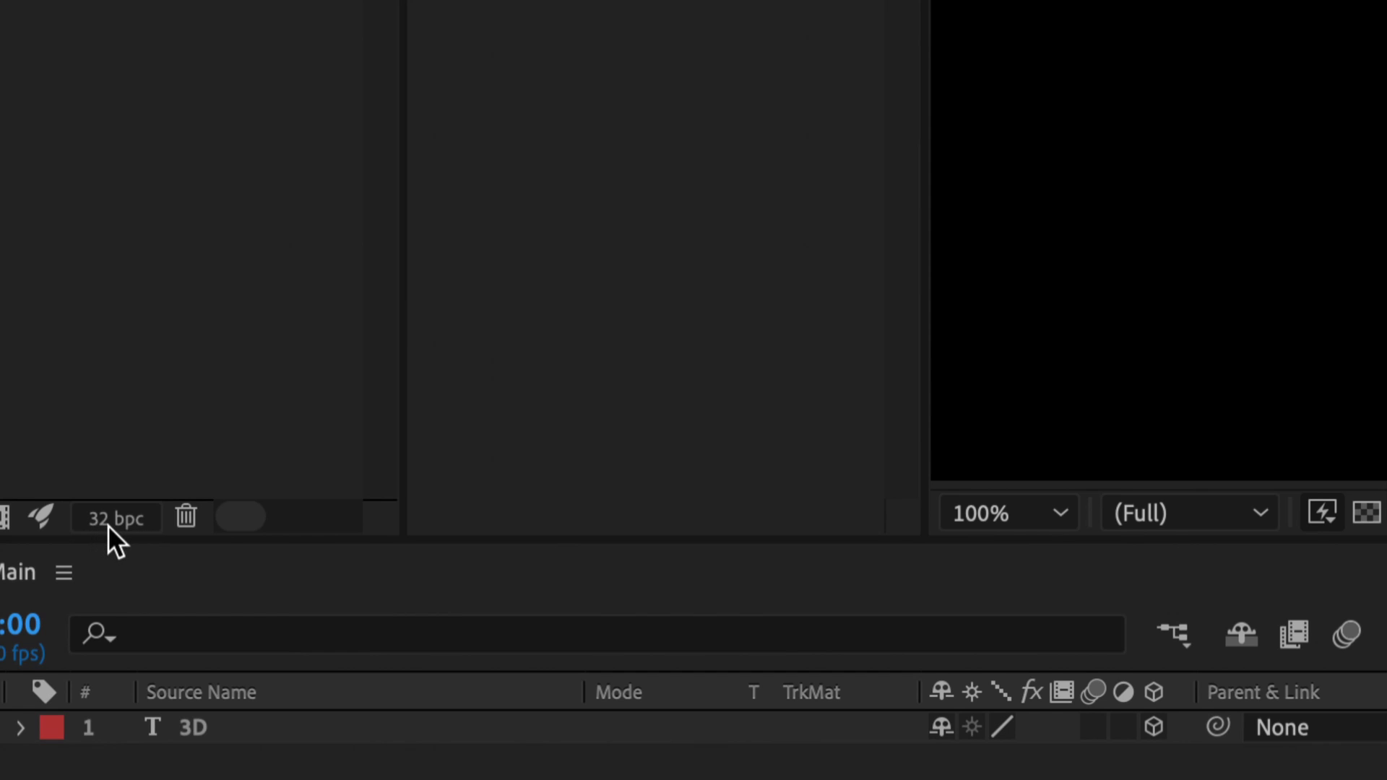
# - Cycle the project color depth through 8 and 16 bpc back to 32 bpc
pyautogui.keyDown('alt'); pyautogui.click(113, 523); pyautogui.keyUp('alt')
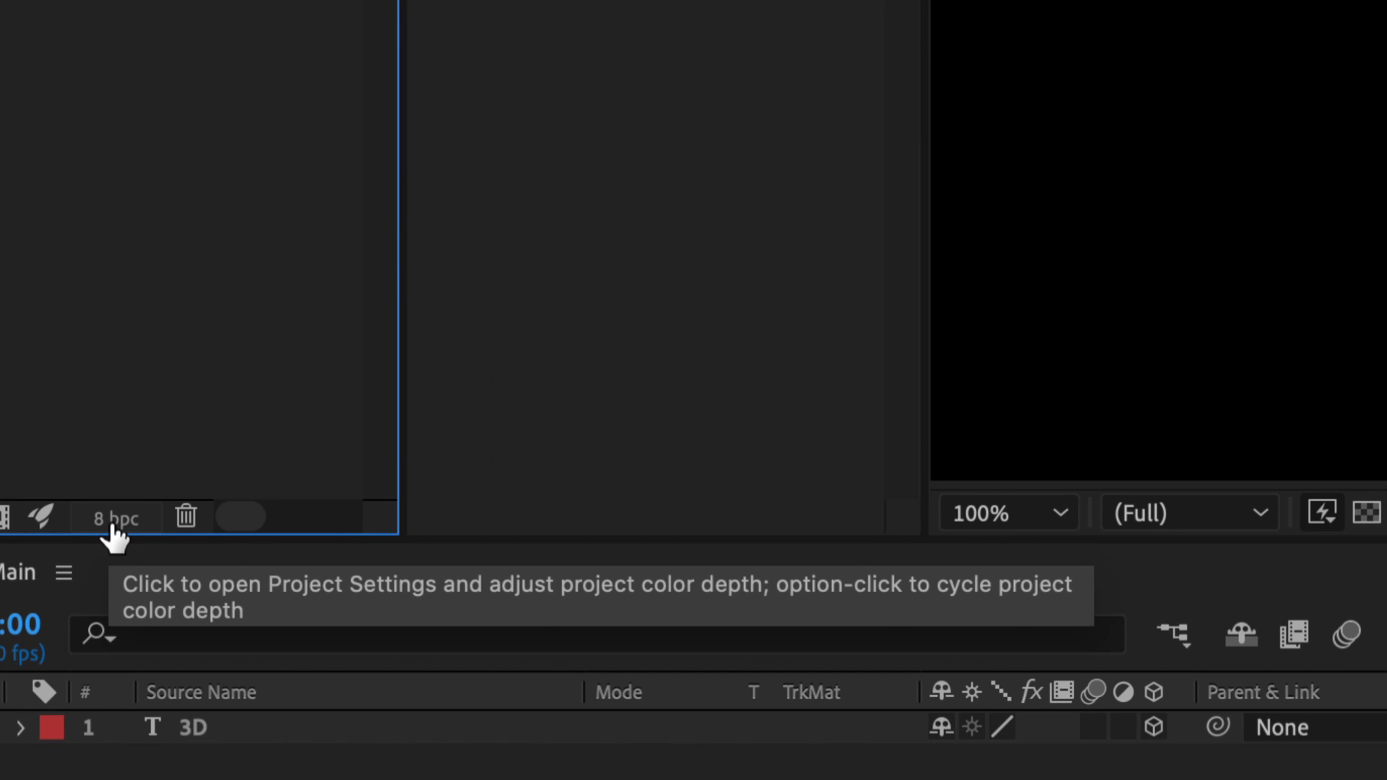
pyautogui.keyDown('alt'); pyautogui.click(112, 526); pyautogui.keyUp('alt')
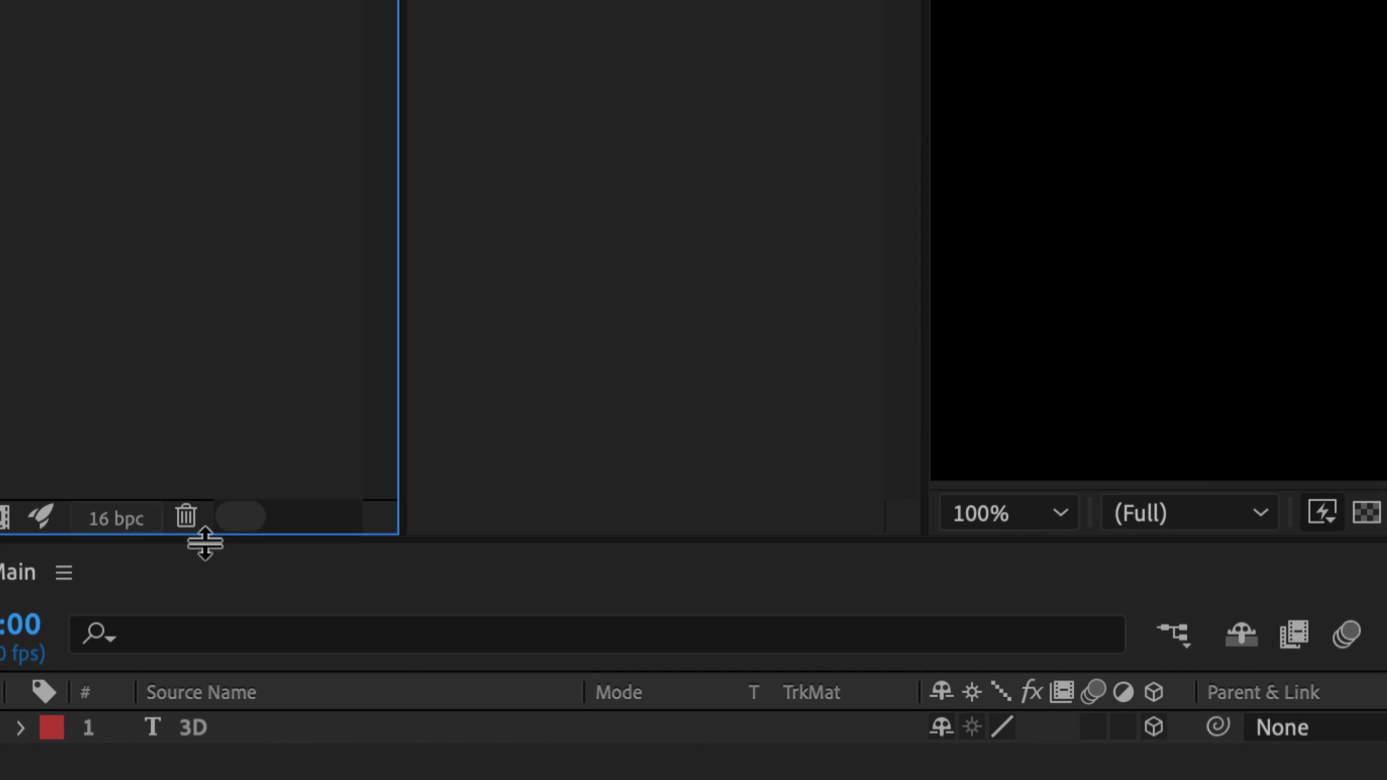
pyautogui.keyDown('alt'); pyautogui.click(138, 526); pyautogui.keyUp('alt')
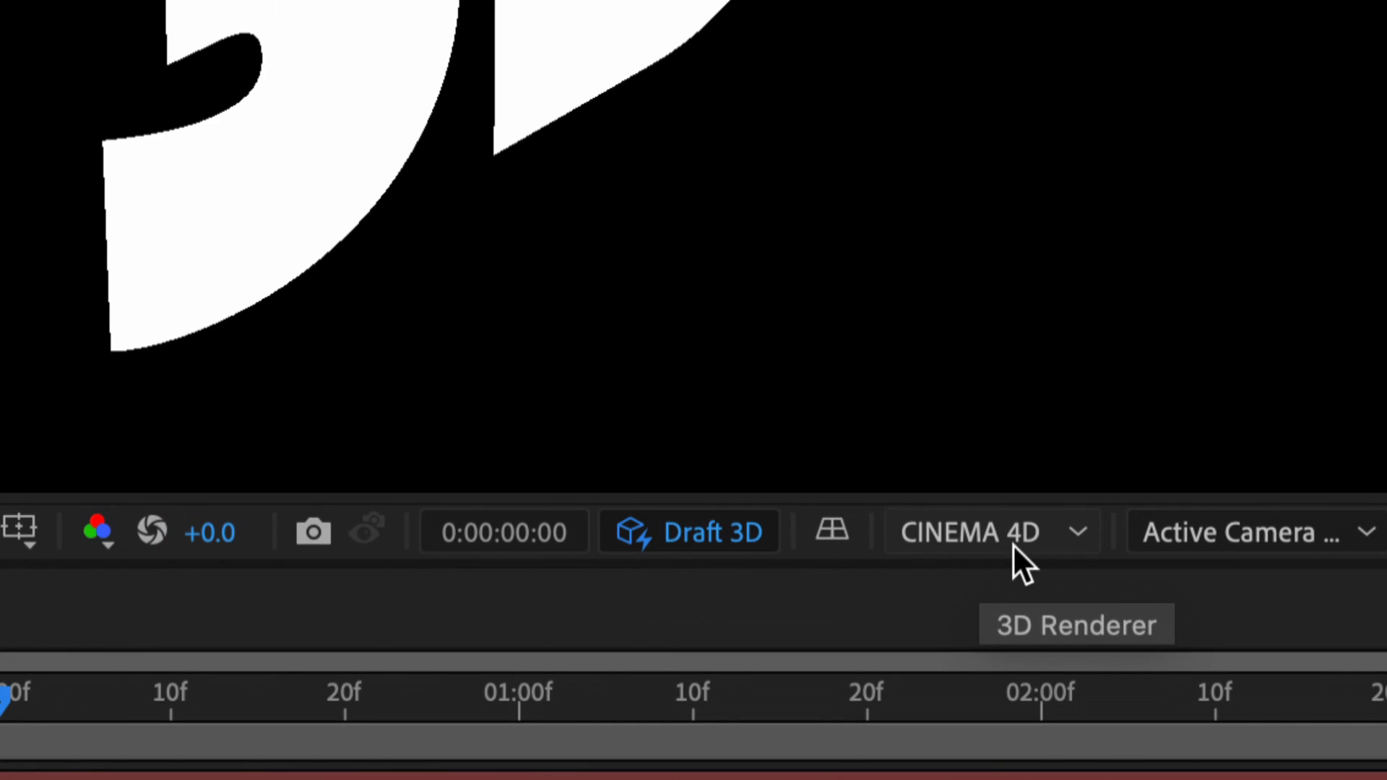
# - Raise the CINEMA 4D renderer quality to 99, return it to 2 at the Draft end, and accept the options
pyautogui.click(1018, 526)
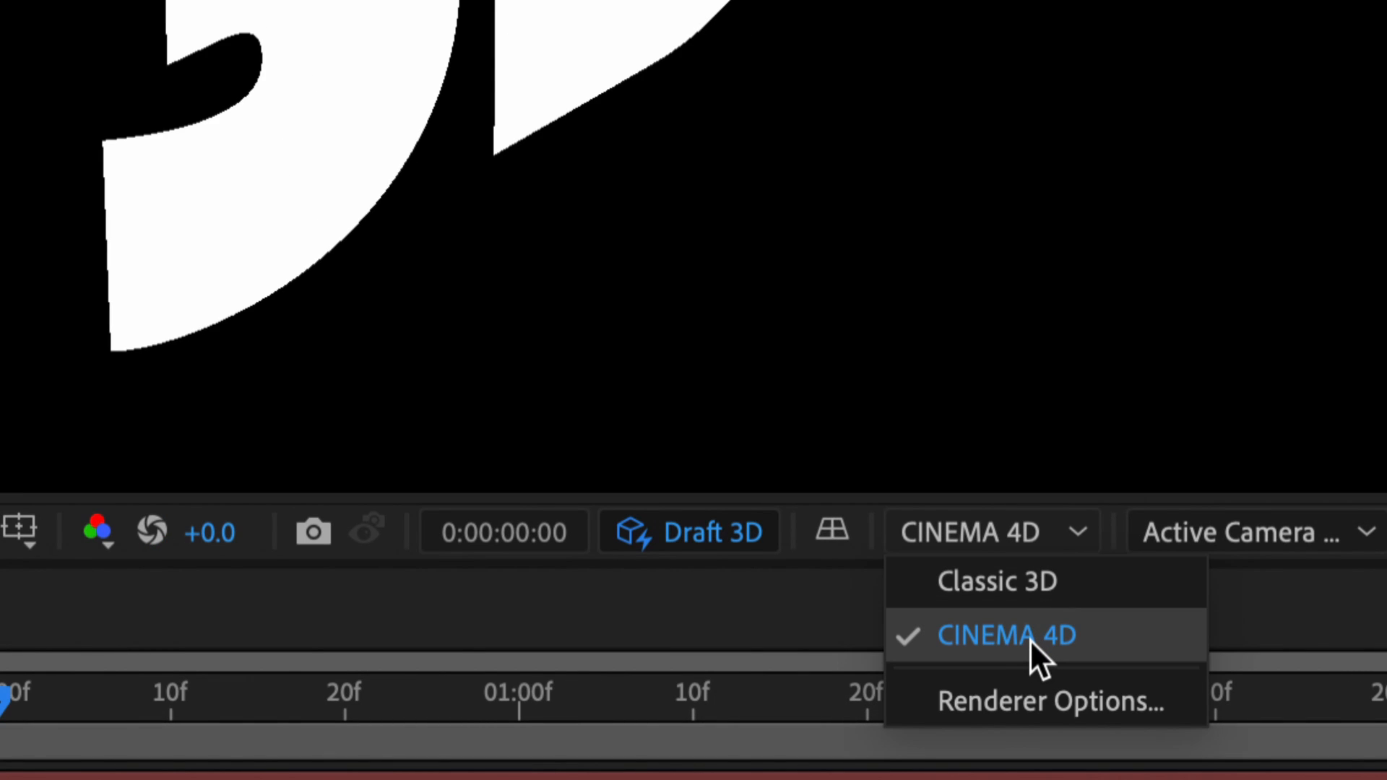
pyautogui.click(1030, 688)
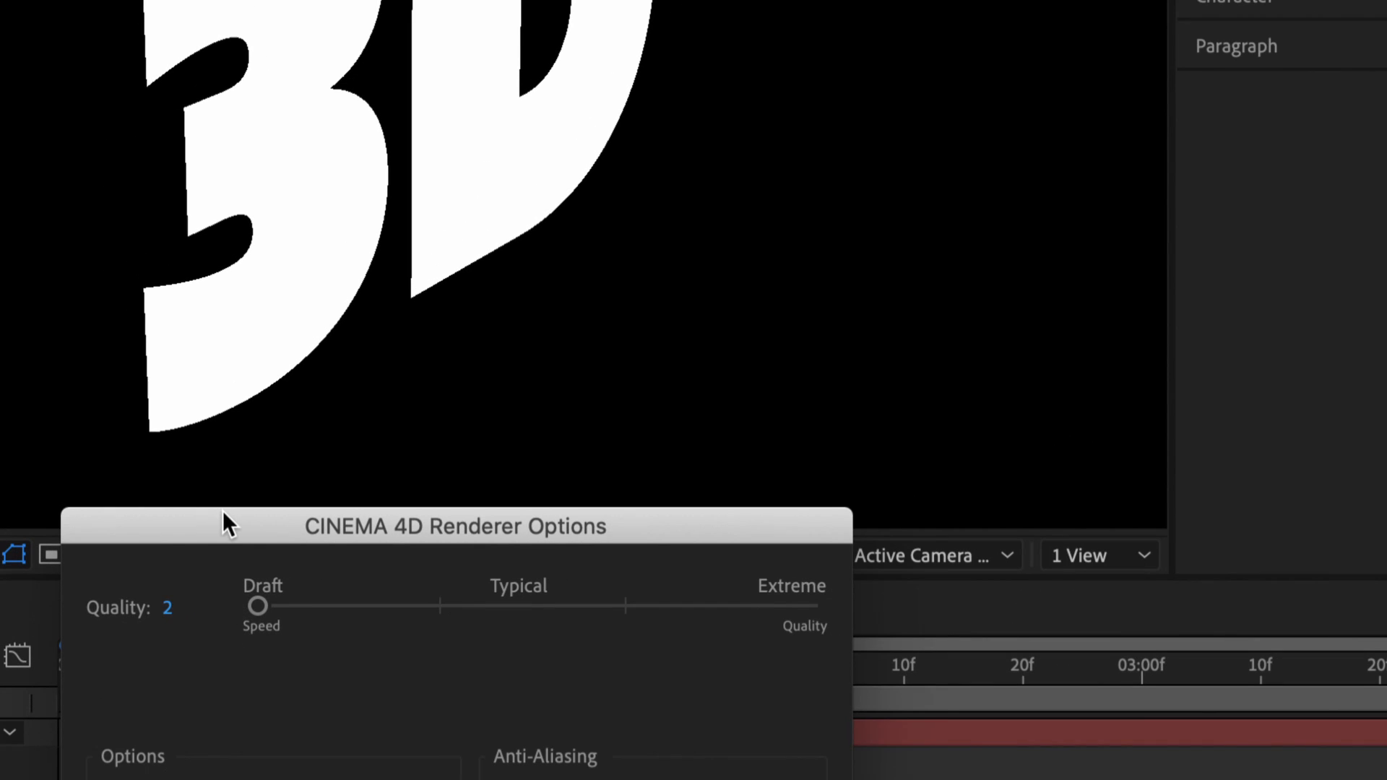
pyautogui.moveTo(222, 512); pyautogui.dragTo(648, 340)
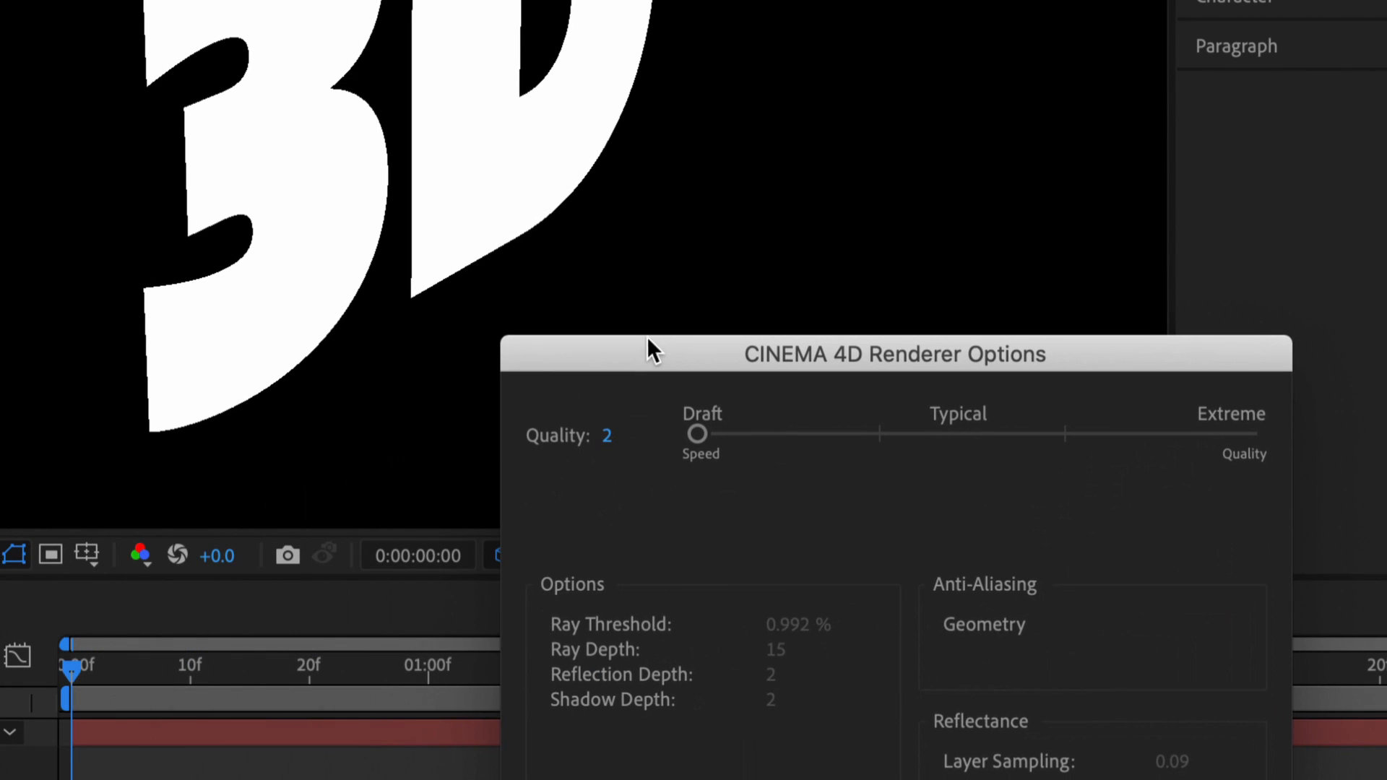
pyautogui.click(612, 437)
pyautogui.moveTo(656, 360); pyautogui.dragTo(610, 197)
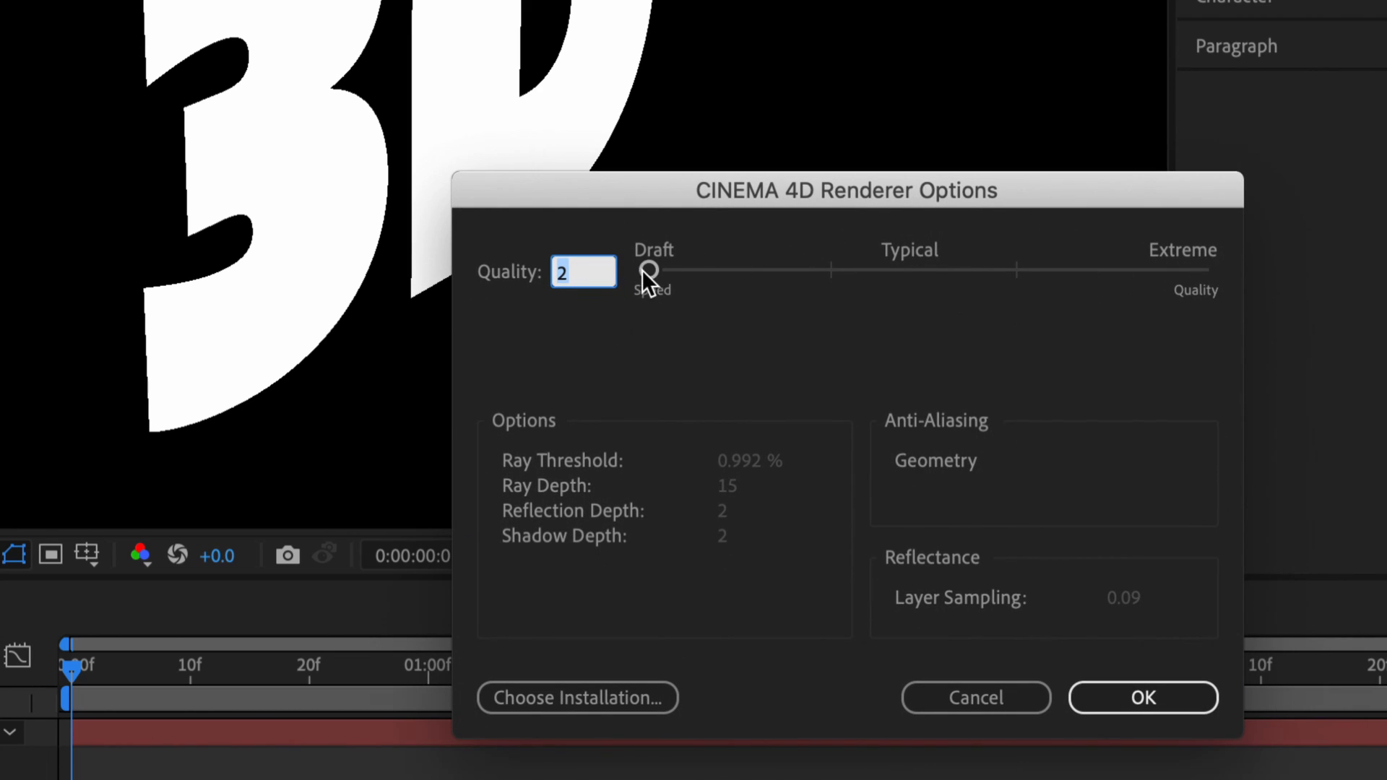
pyautogui.moveTo(643, 271); pyautogui.dragTo(1310, 289)
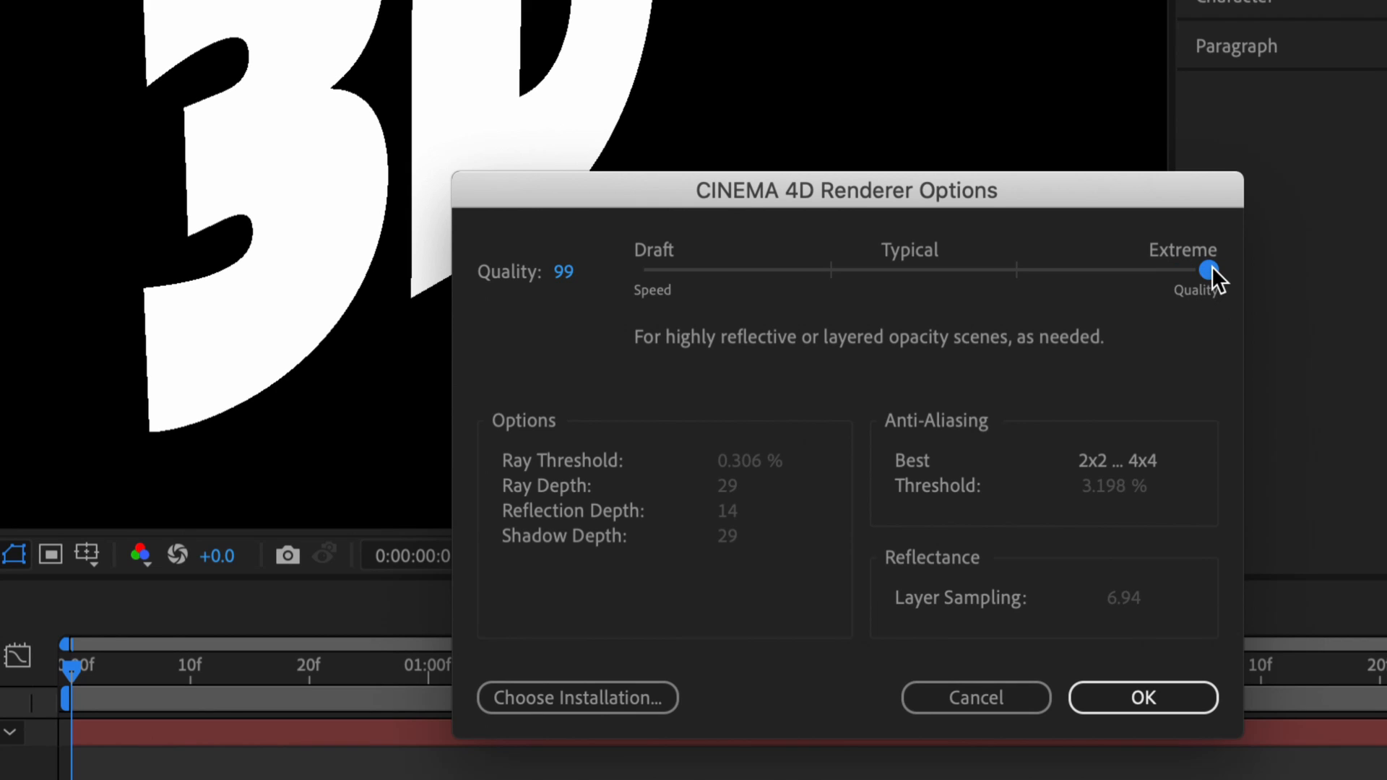
pyautogui.moveTo(1207, 271); pyautogui.dragTo(649, 298)
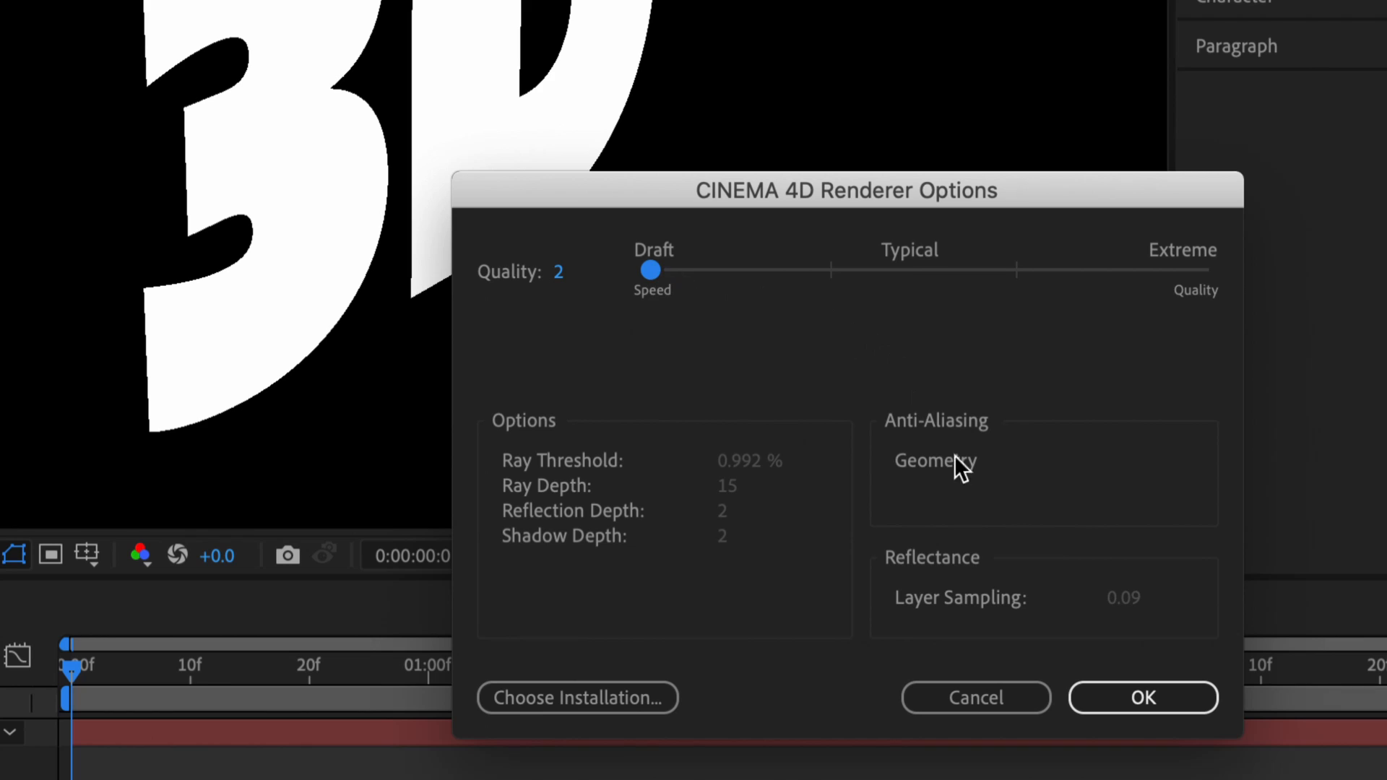
pyautogui.click(1144, 695)
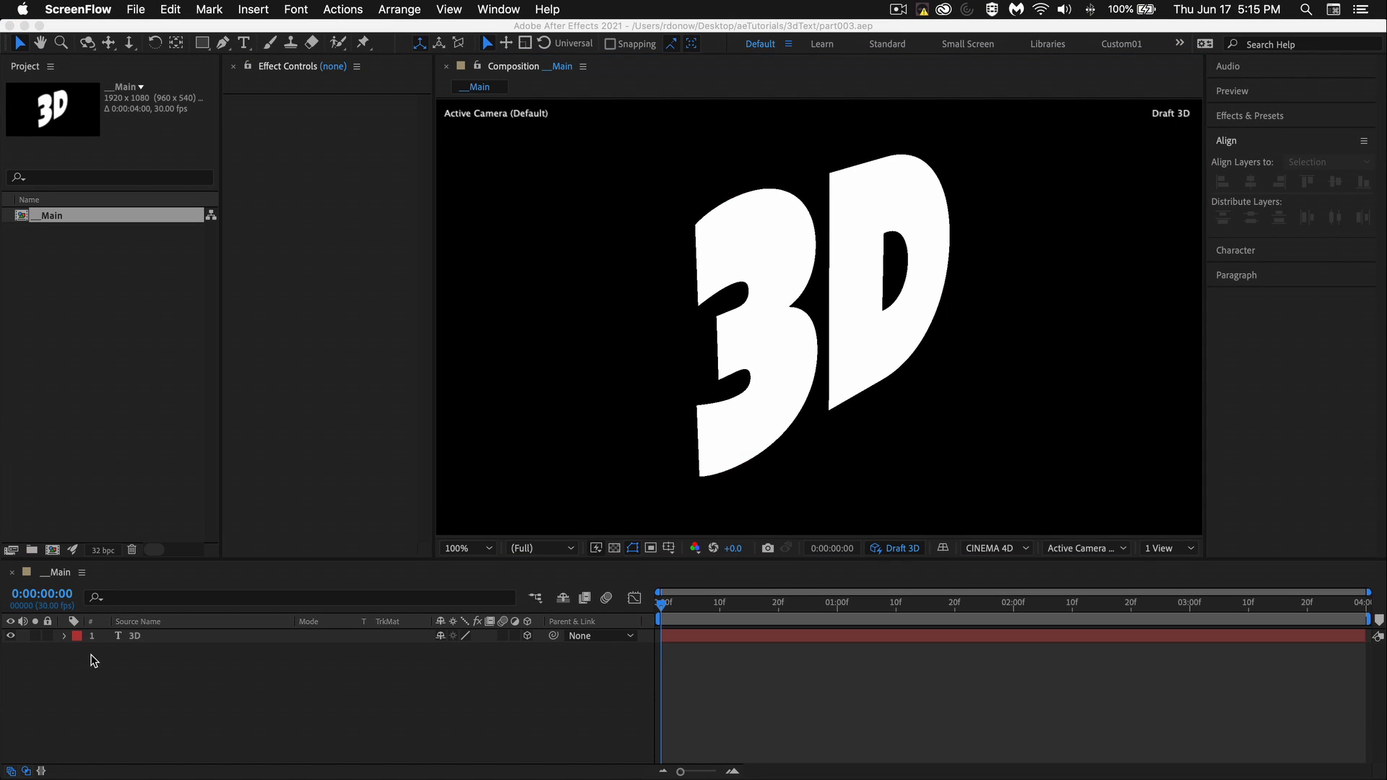
# - Extrude the 3D text layer by setting its Extrusion Depth to 677 in the geometry options
pyautogui.click(65, 641)
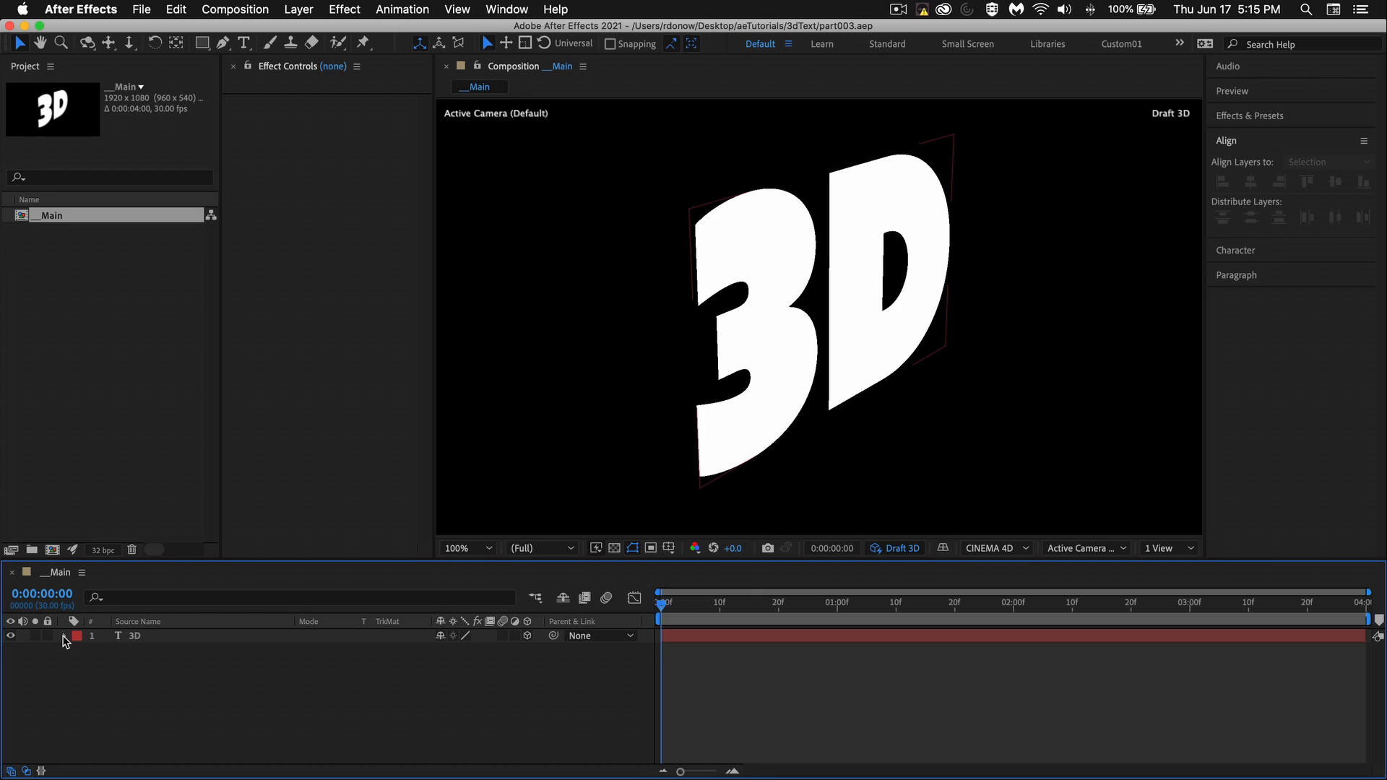
pyautogui.click(65, 637)
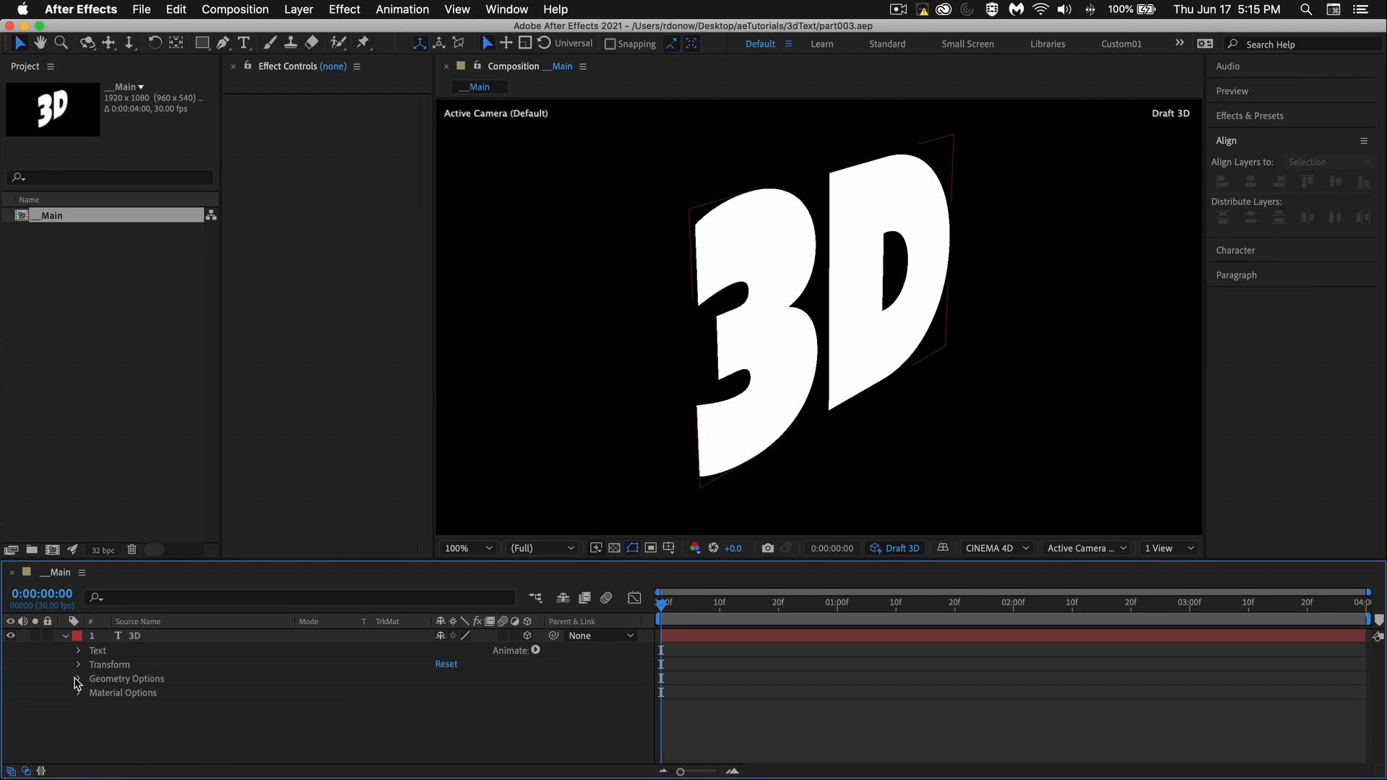
pyautogui.click(77, 679)
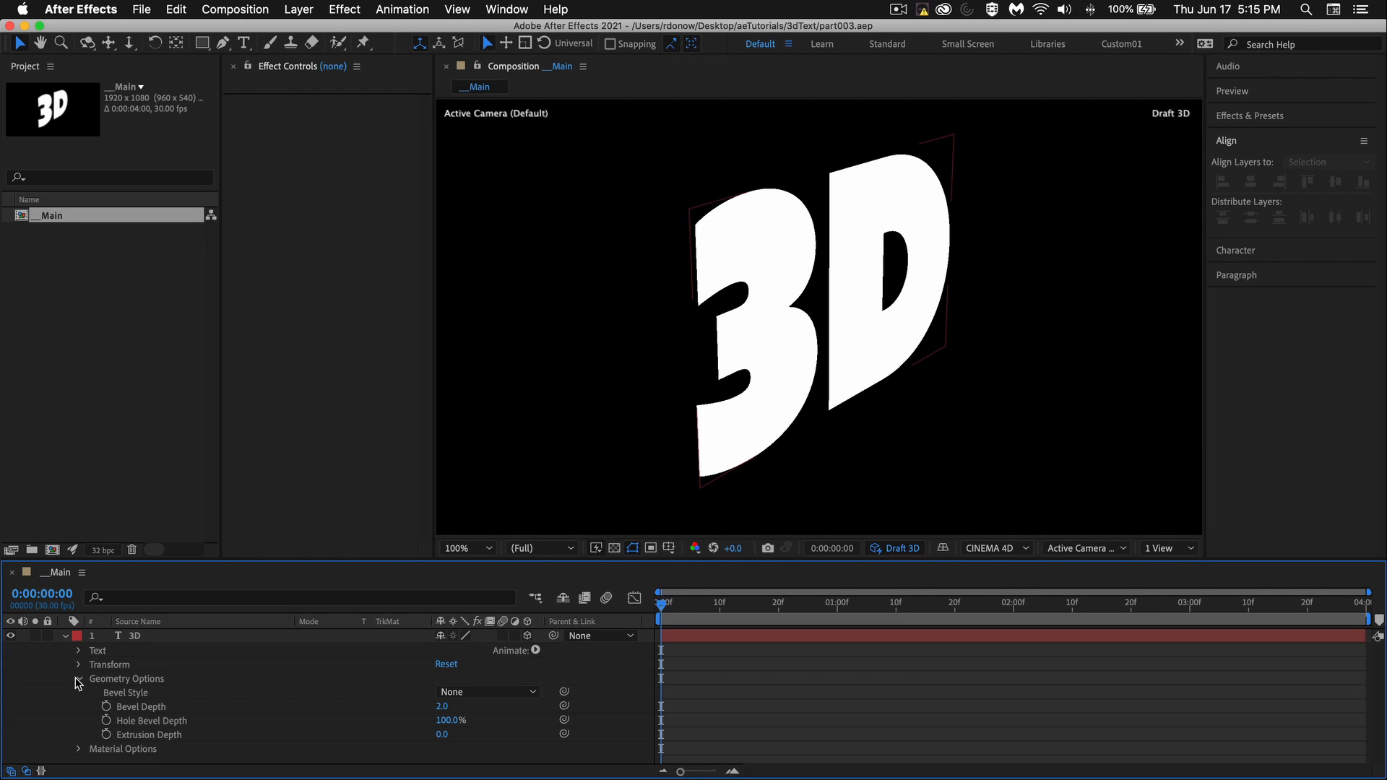
pyautogui.click(146, 737)
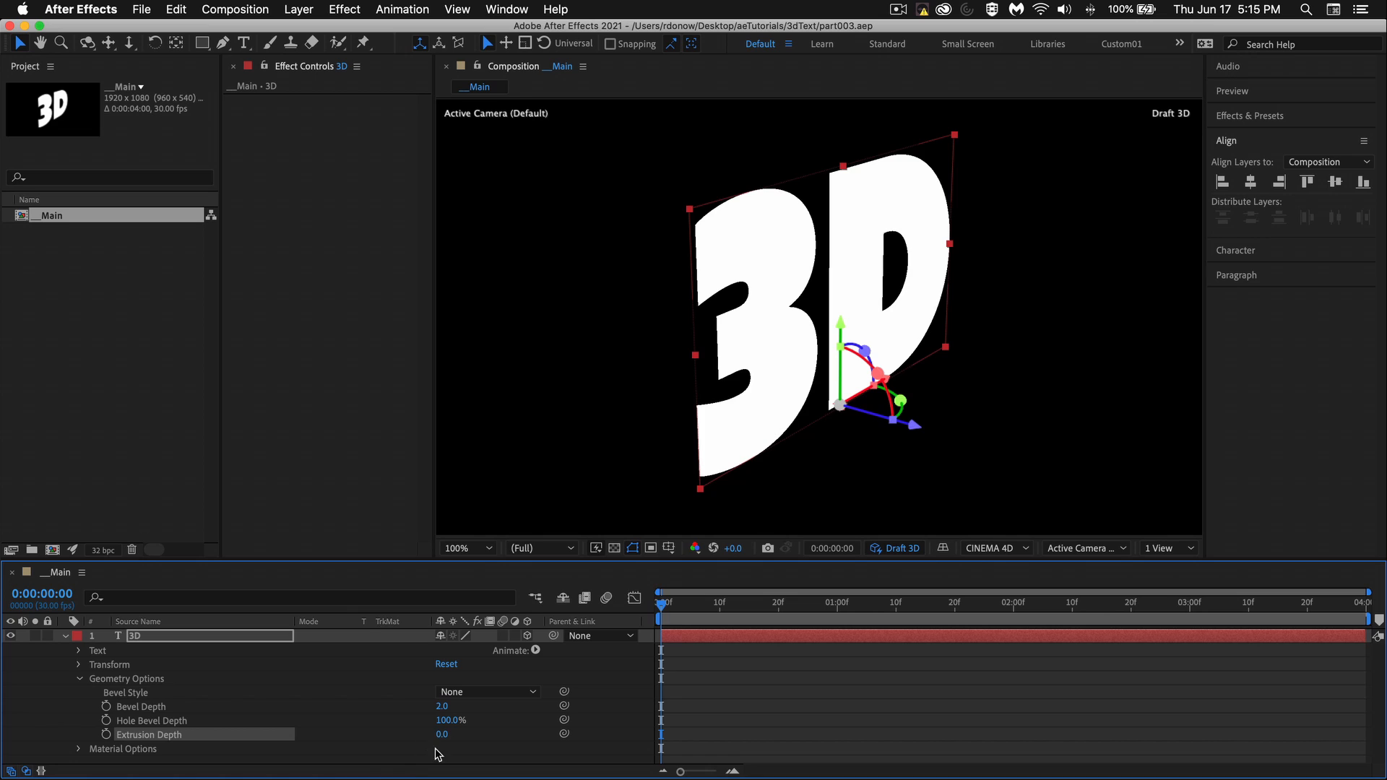
pyautogui.moveTo(442, 734); pyautogui.dragTo(1037, 769)
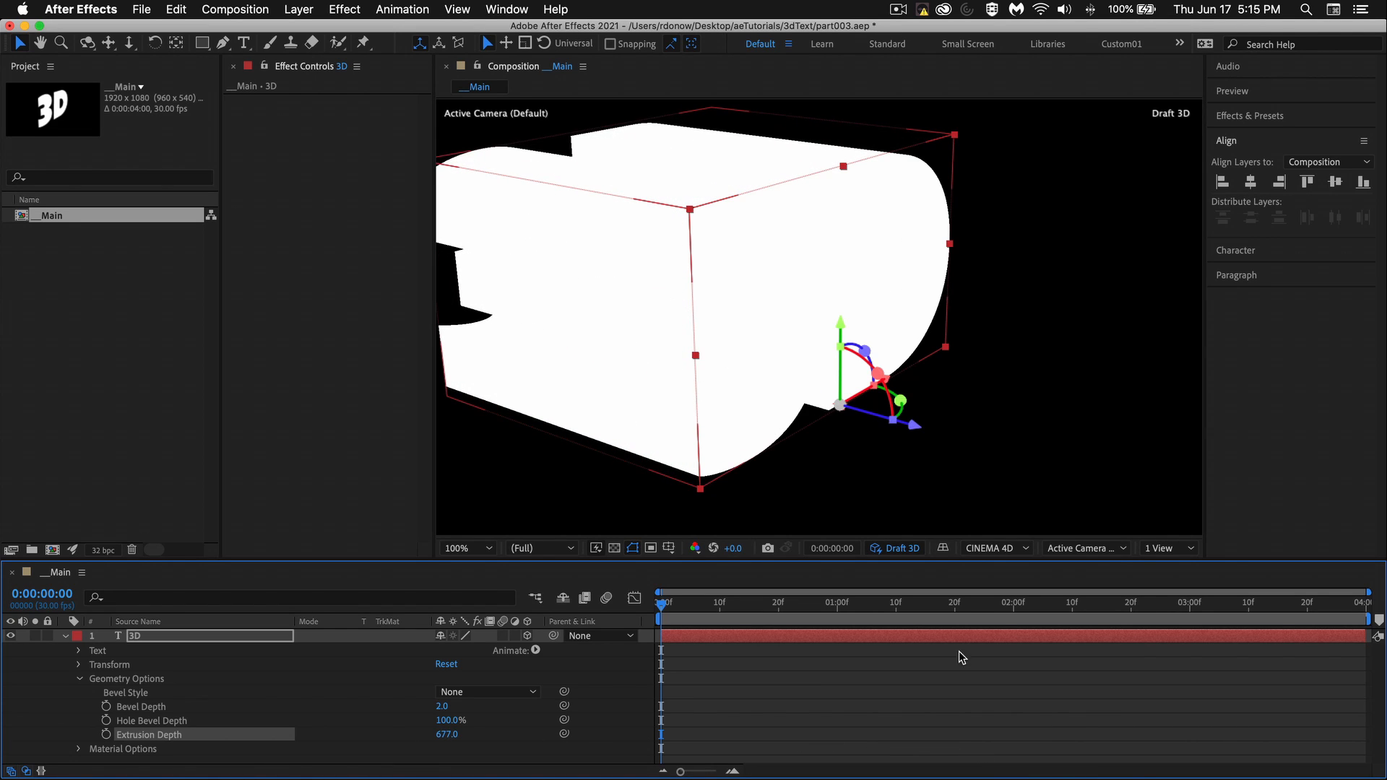
# - Orbit the default camera for a higher view of the extruded text and turn off the Draft 3D preview
pyautogui.moveTo(707, 289); pyautogui.dragTo(814, 315)
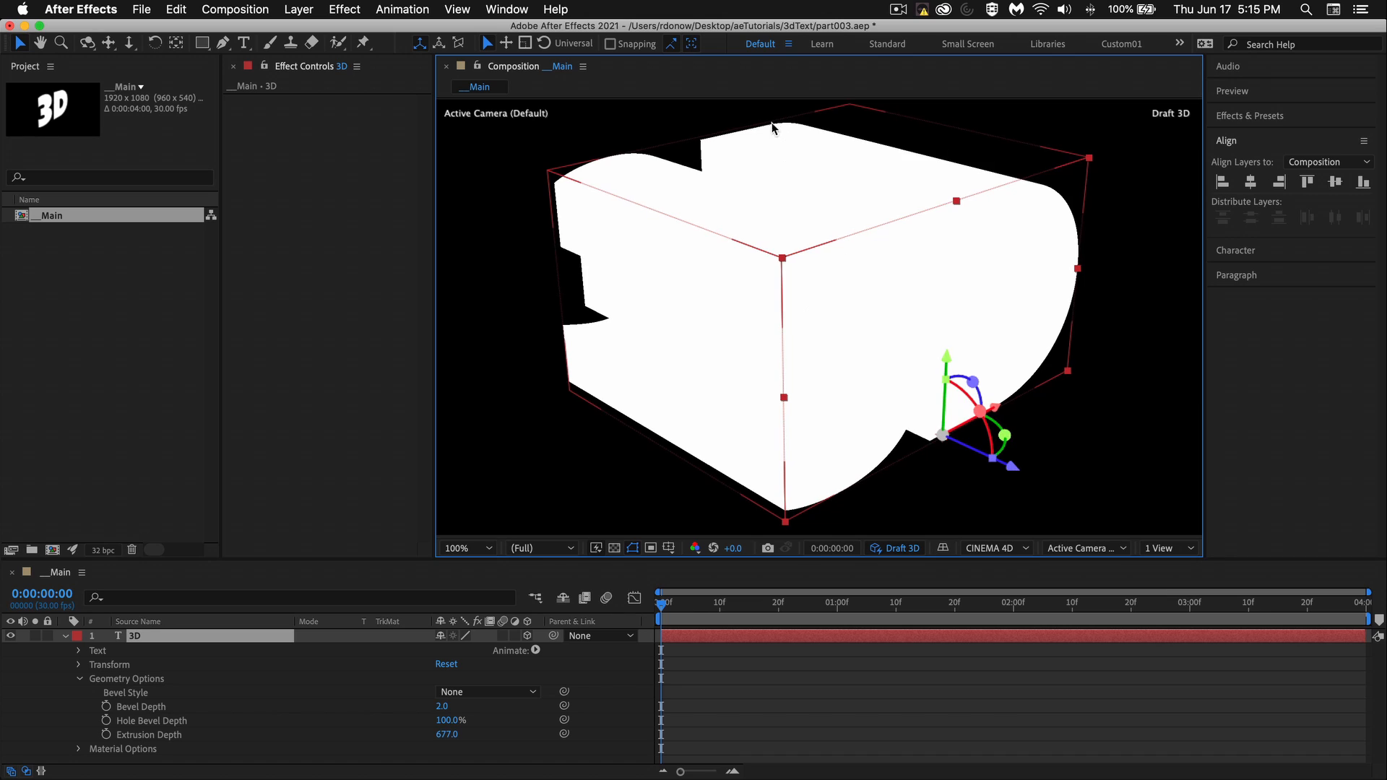
pyautogui.press(',')
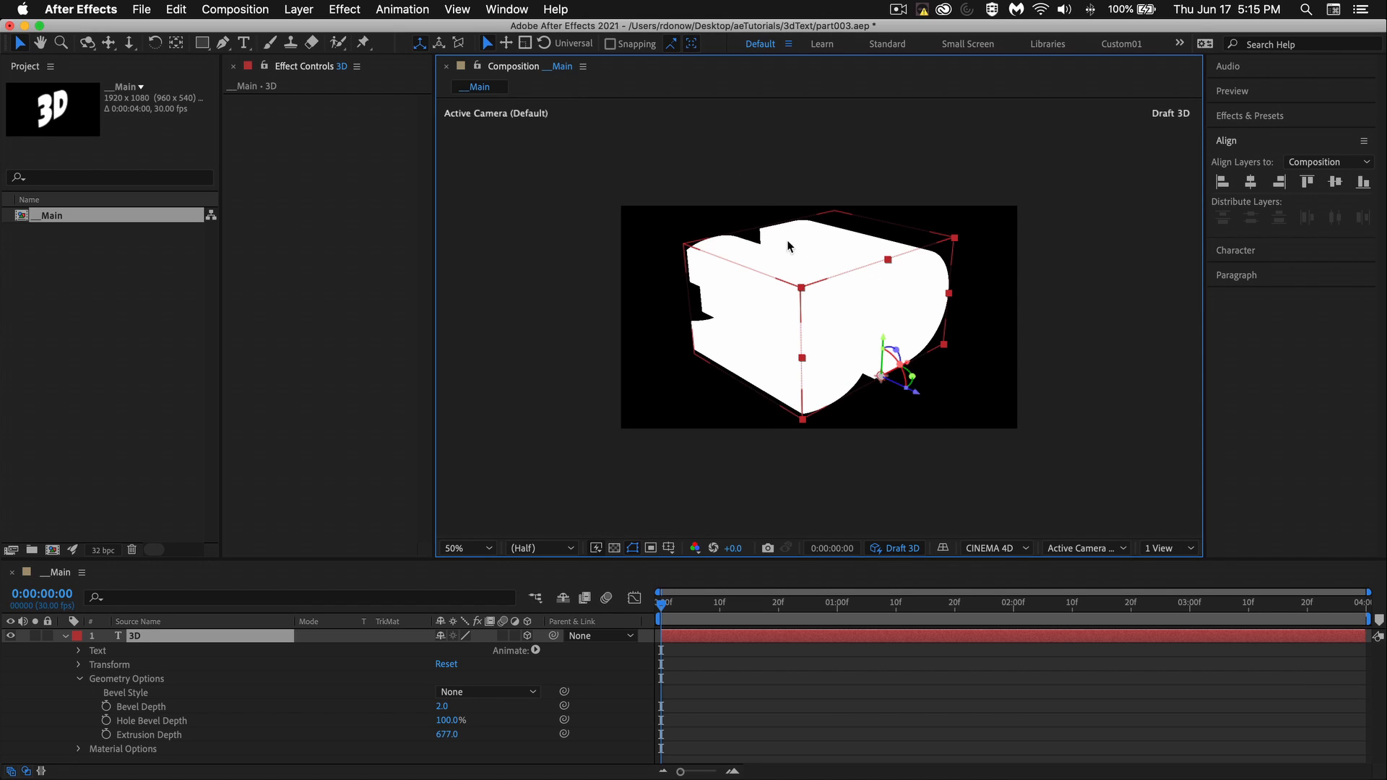
pyautogui.press('.')
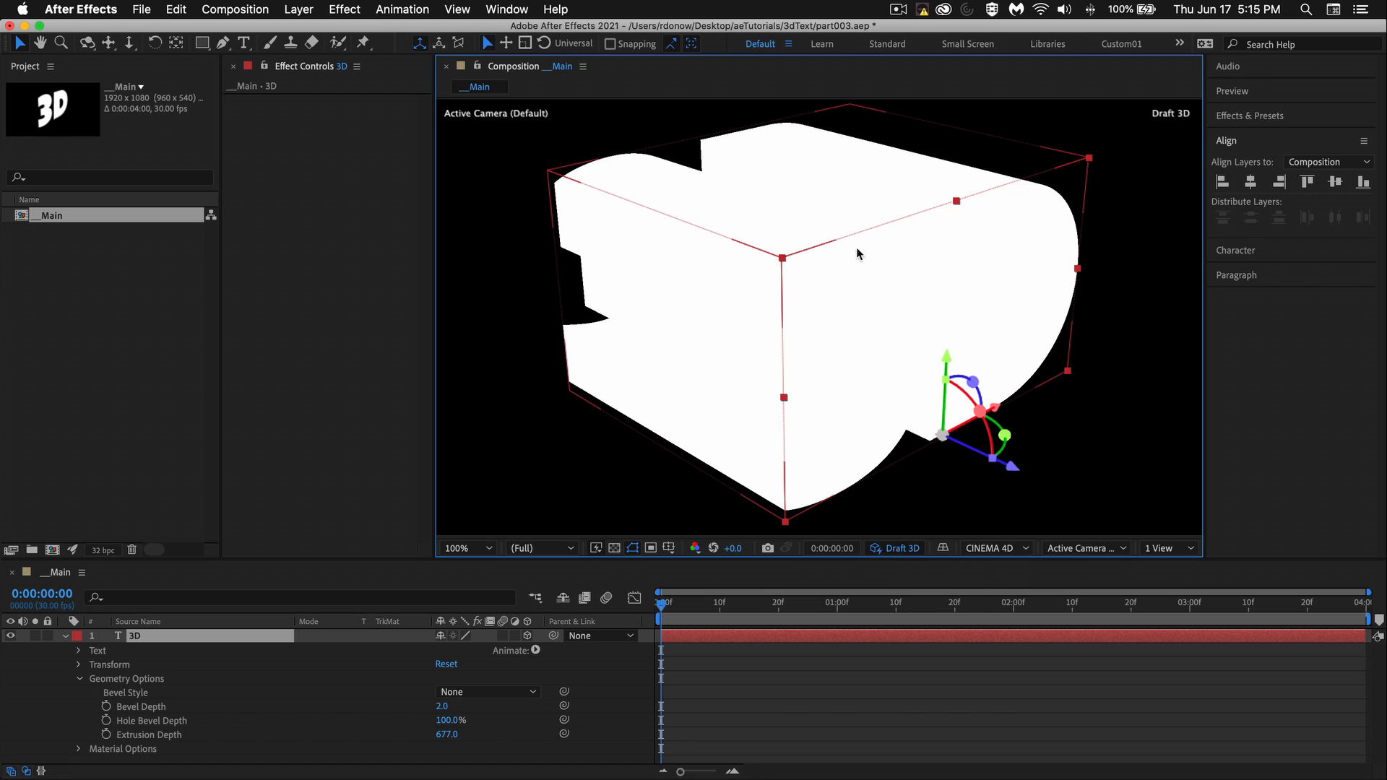
pyautogui.click(904, 549)
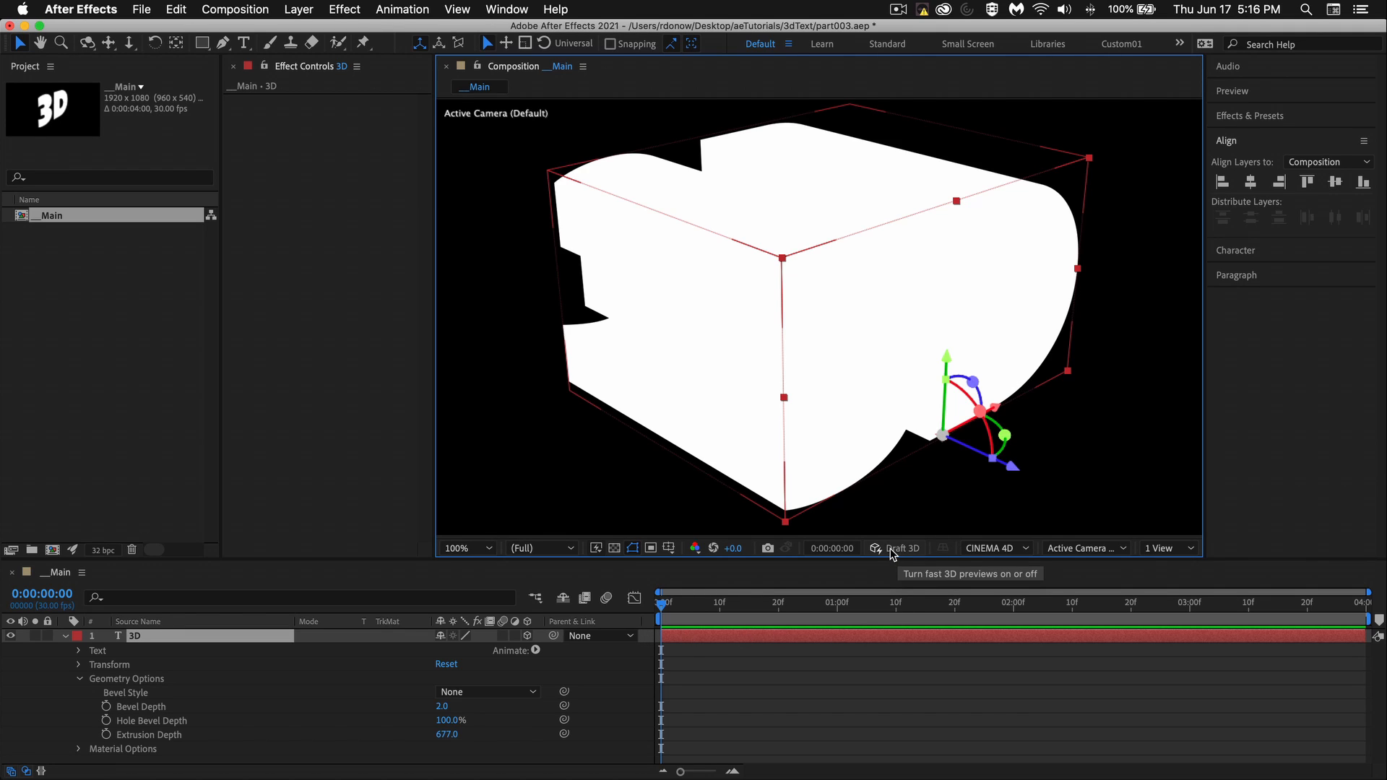
# - Add a shadow-casting point light in yellow-orange with 382% intensity, Smooth falloff, radius 542 and falloff distance 443
pyautogui.rightClick(631, 696)
pyautogui.moveTo(690, 613)
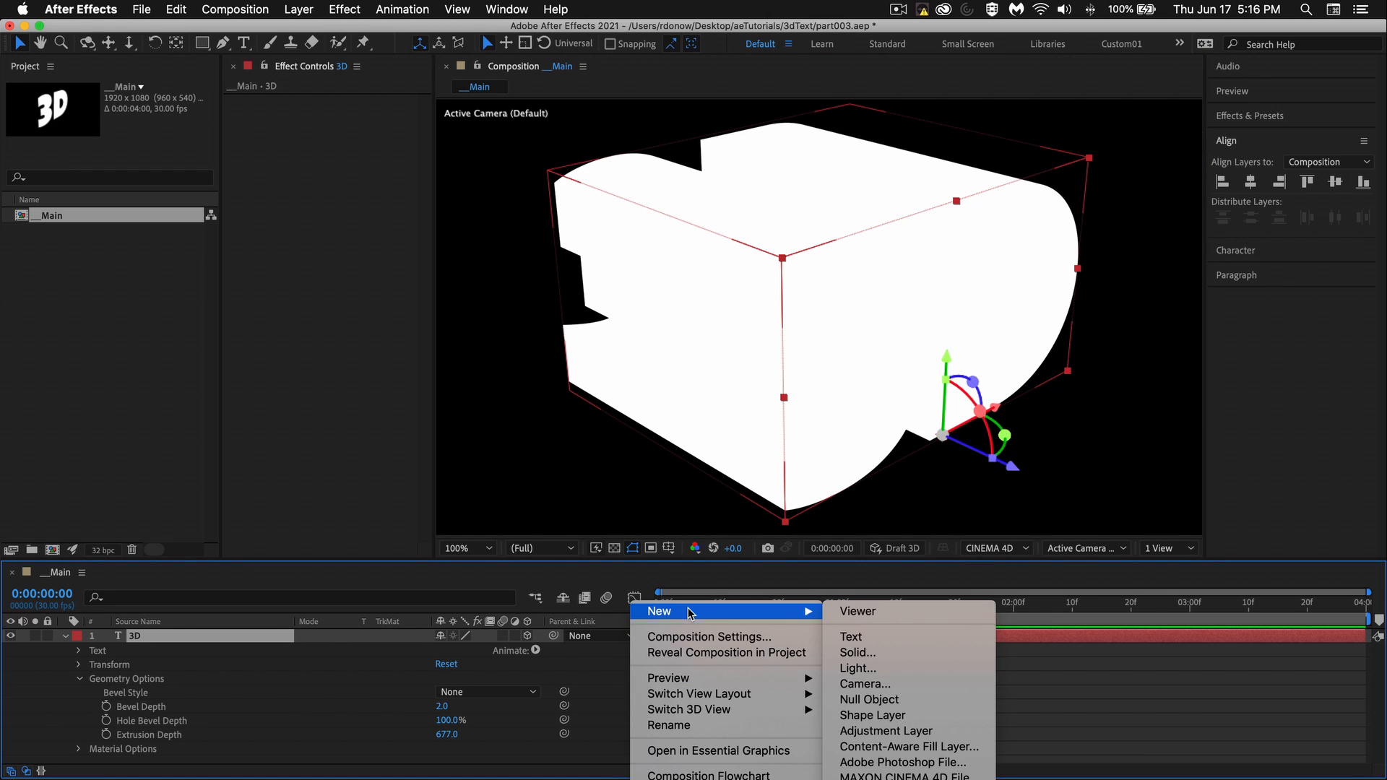
pyautogui.click(876, 668)
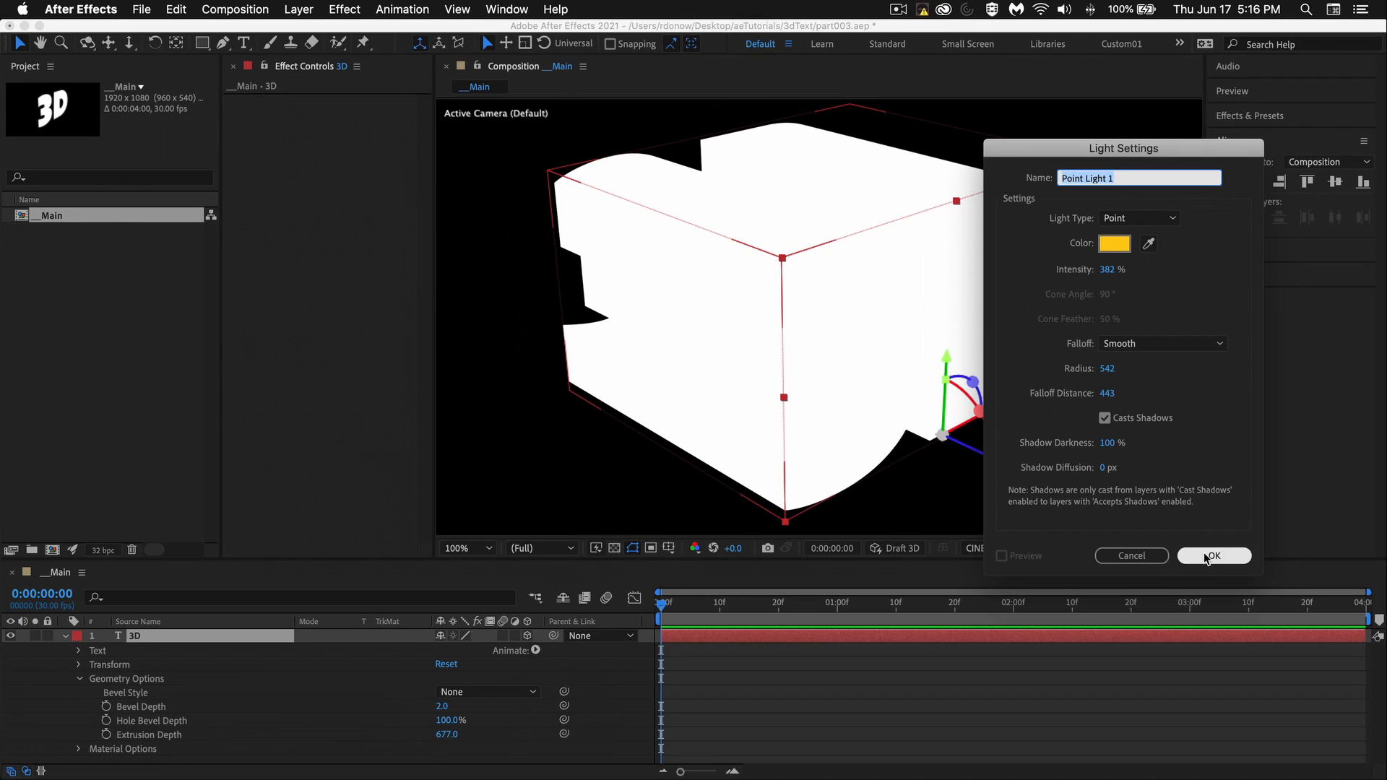
pyautogui.click(1205, 557)
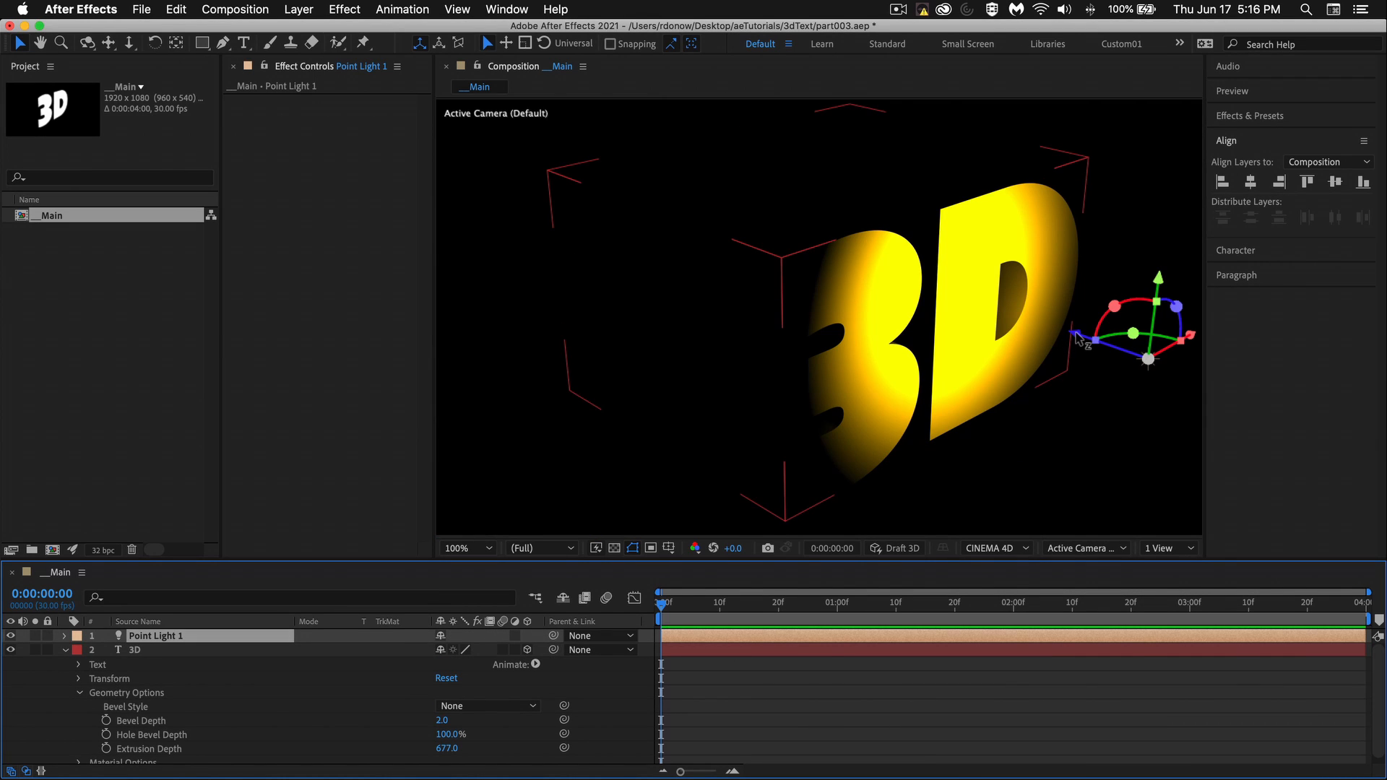
# - Move the point light along its axes to sit just above the upper front corner of the D, beside the 3
pyautogui.moveTo(1076, 338); pyautogui.dragTo(840, 238)
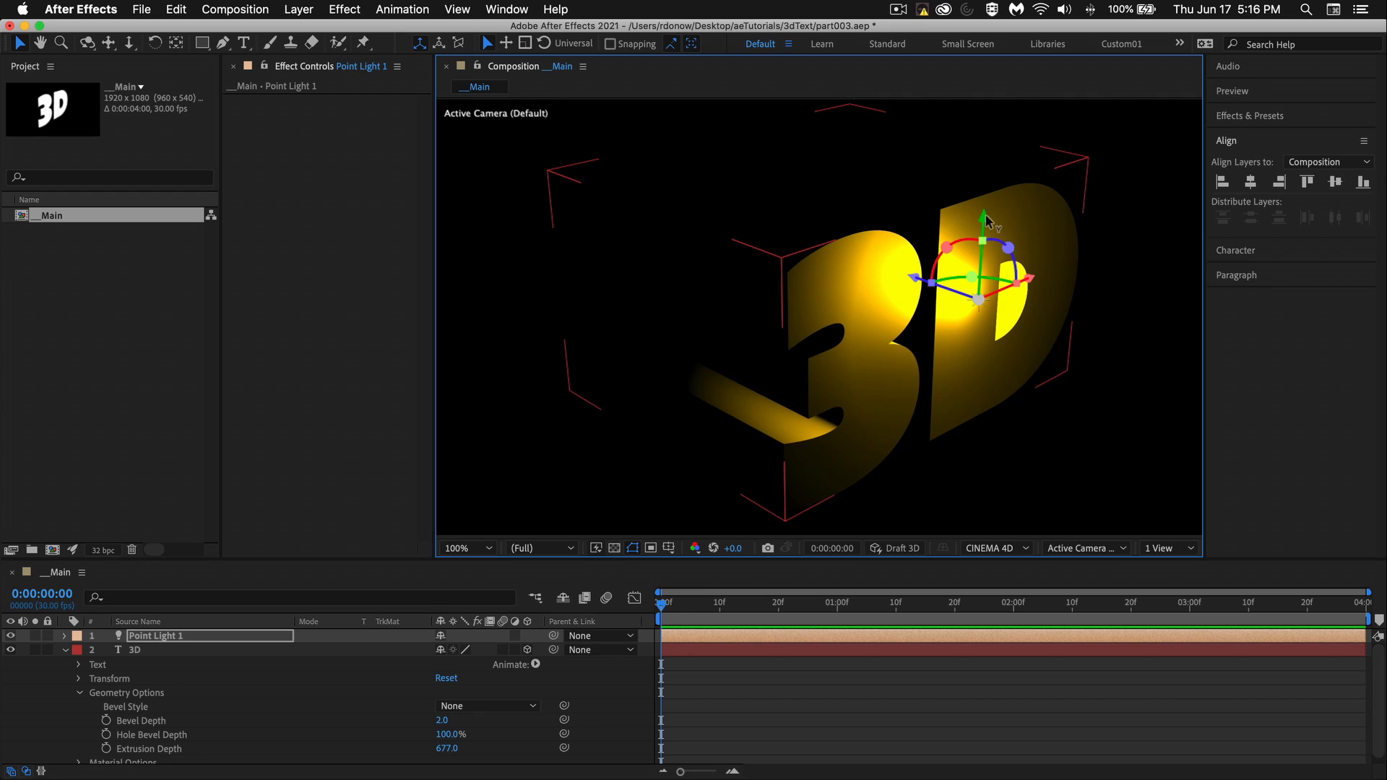
pyautogui.moveTo(987, 221); pyautogui.dragTo(990, 93)
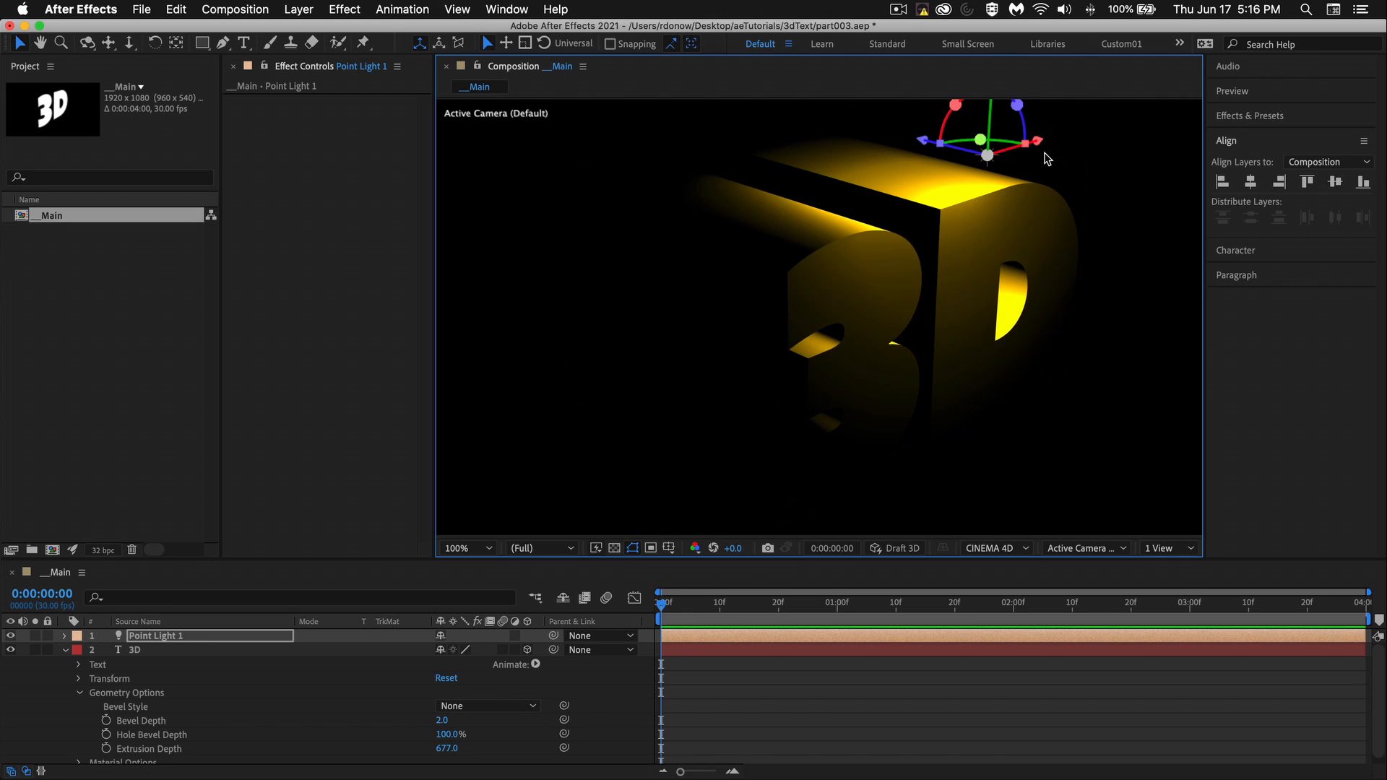
pyautogui.moveTo(1036, 141); pyautogui.dragTo(950, 164)
pyautogui.press(',')
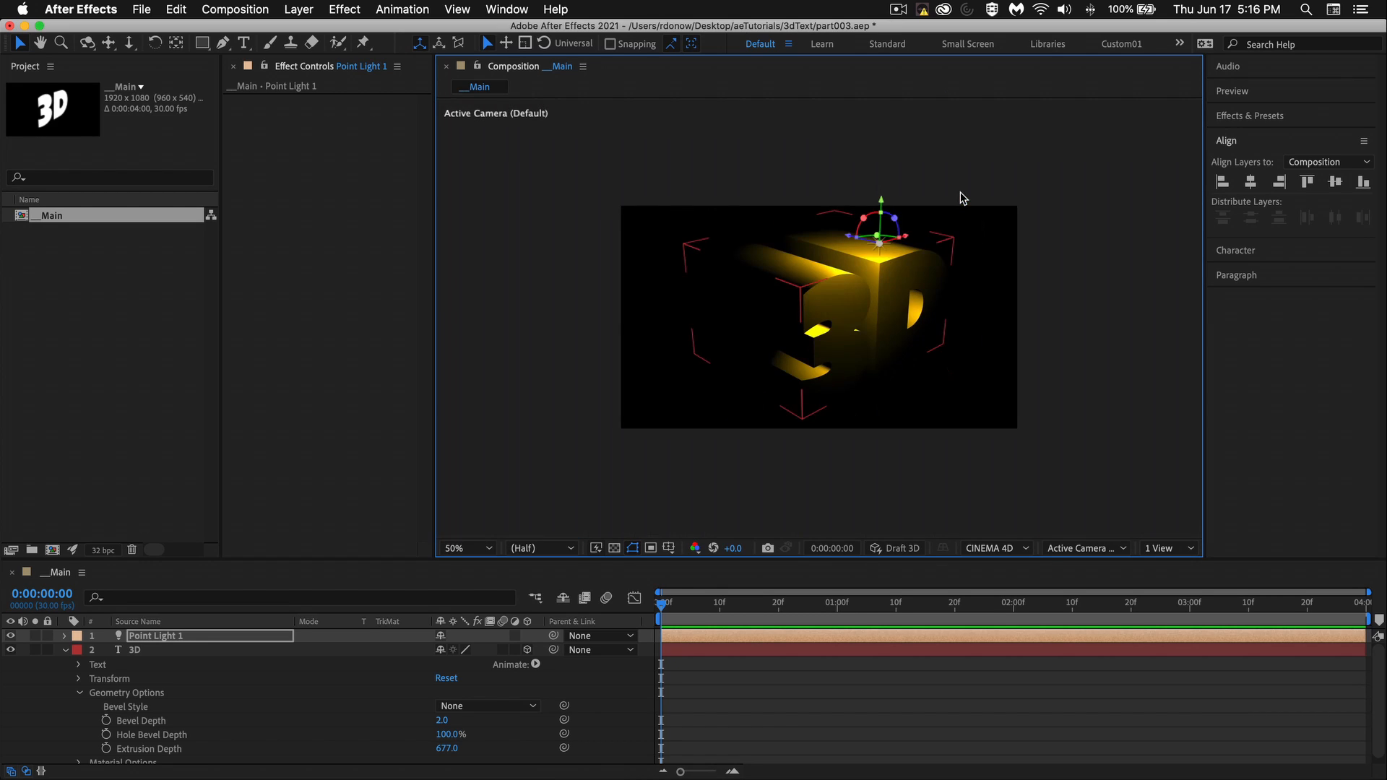
pyautogui.moveTo(883, 202); pyautogui.dragTo(884, 211)
pyautogui.press('.')
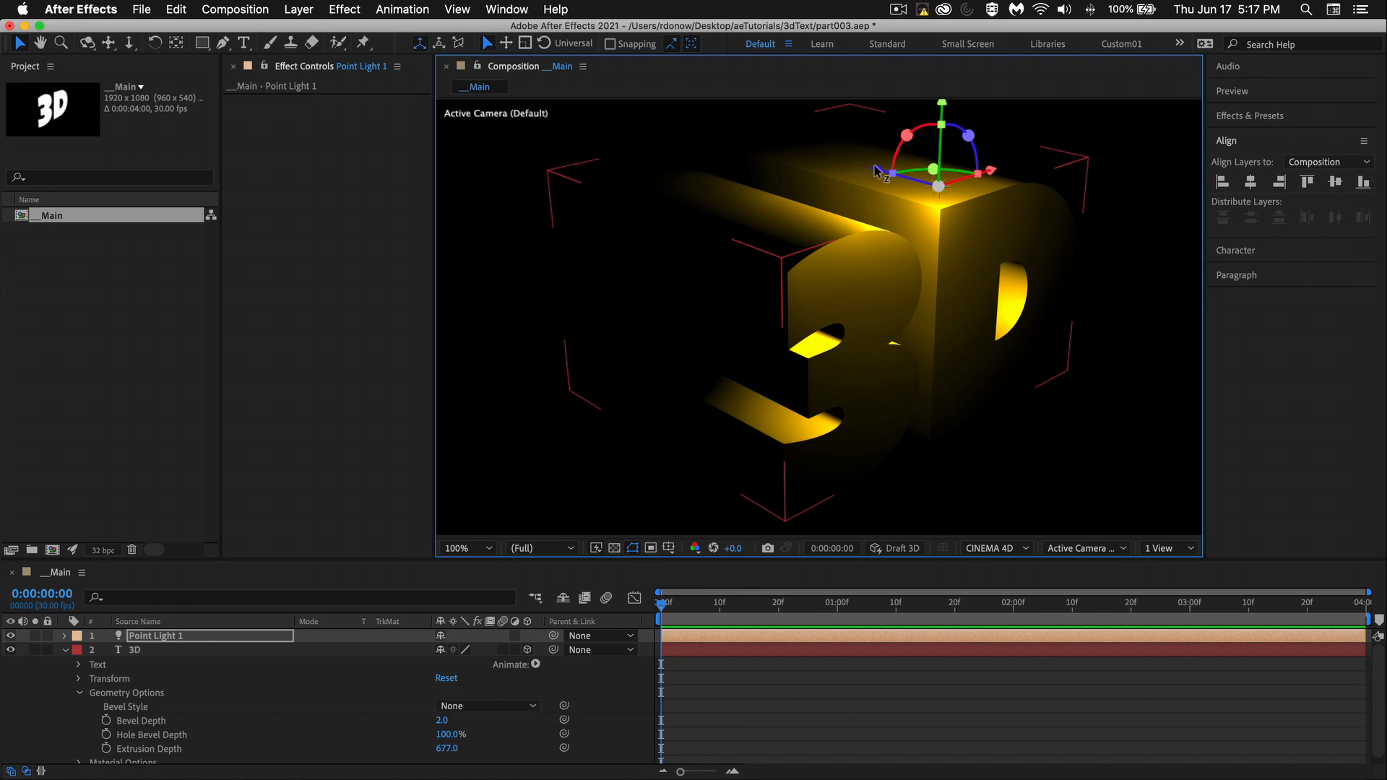
pyautogui.moveTo(879, 172); pyautogui.dragTo(891, 181)
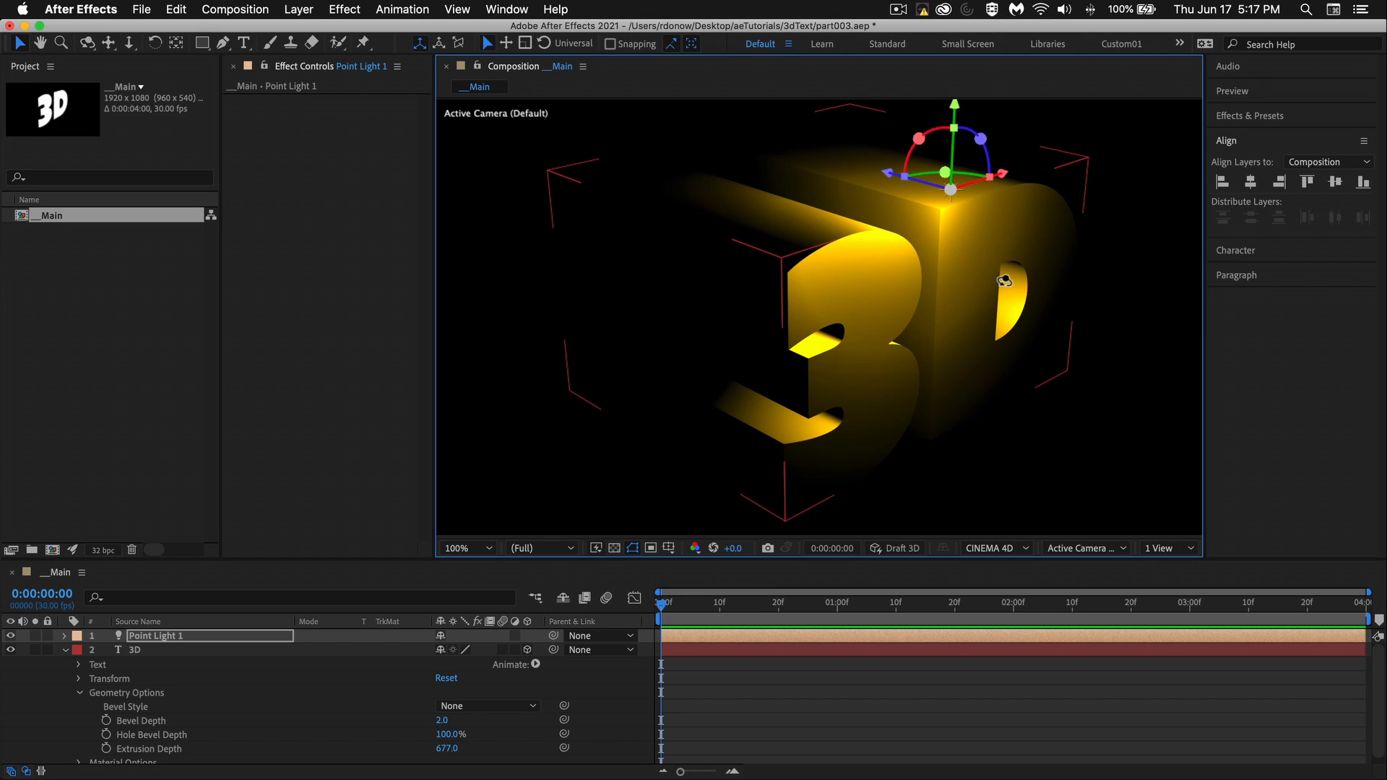
# - Orbit the default camera around the lit text, switching Draft 3D preview on and back off to compare the renders
pyautogui.moveTo(1004, 278); pyautogui.dragTo(978, 289)
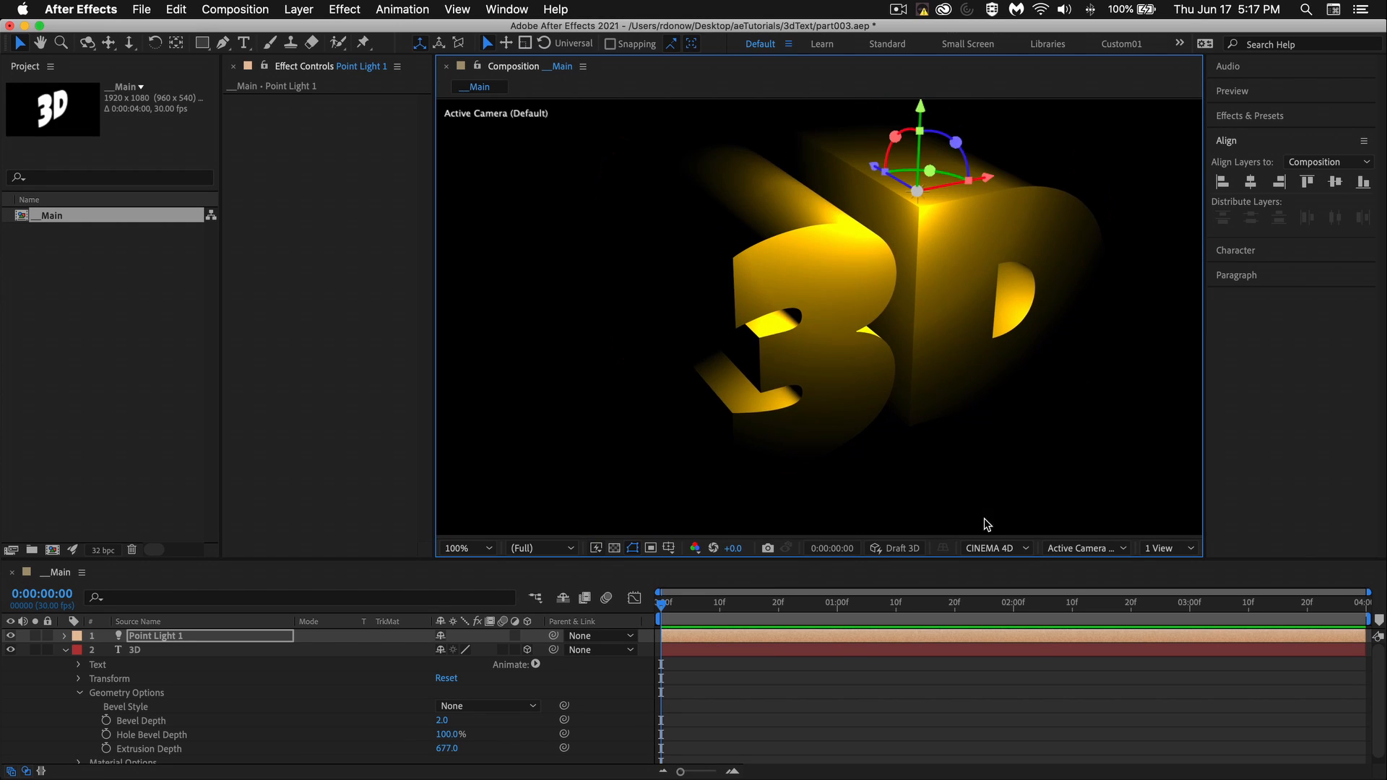
pyautogui.click(902, 549)
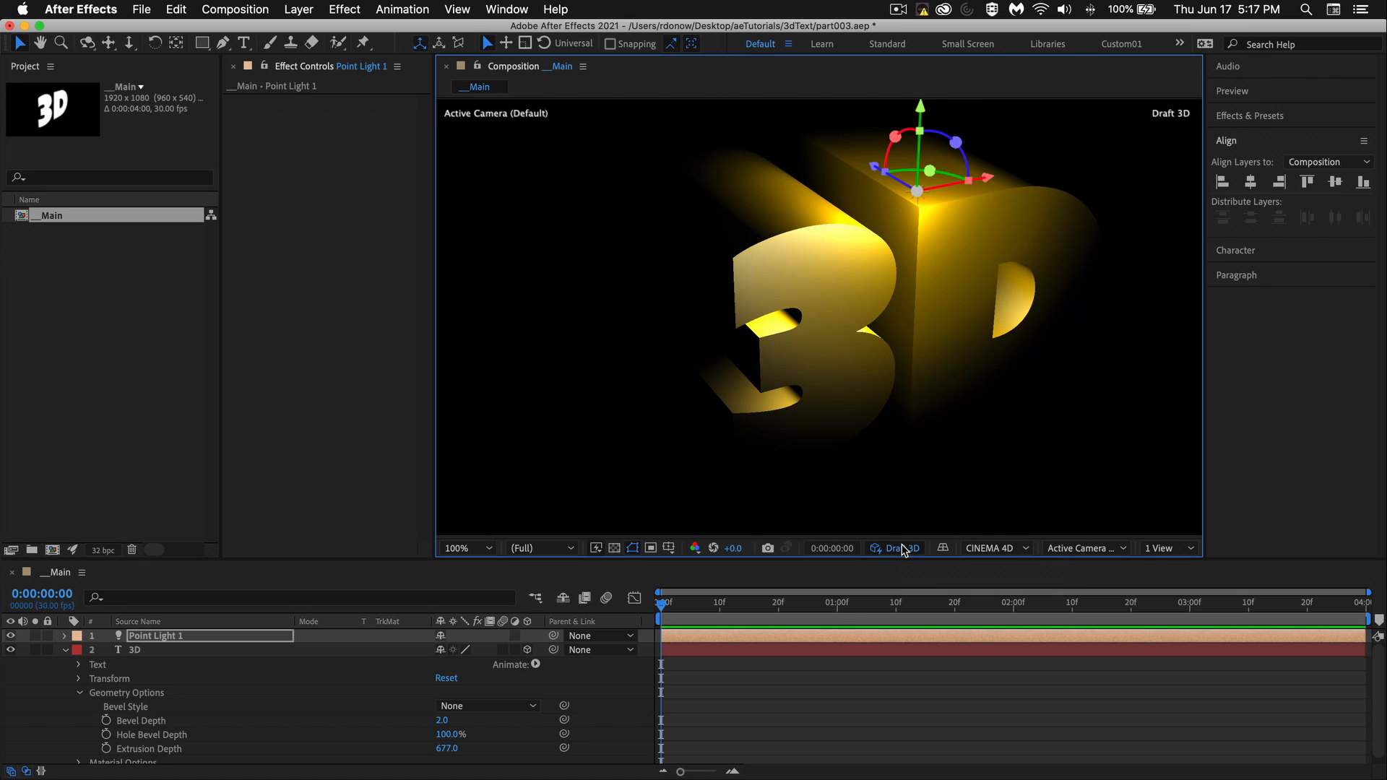
pyautogui.moveTo(912, 304); pyautogui.dragTo(907, 406)
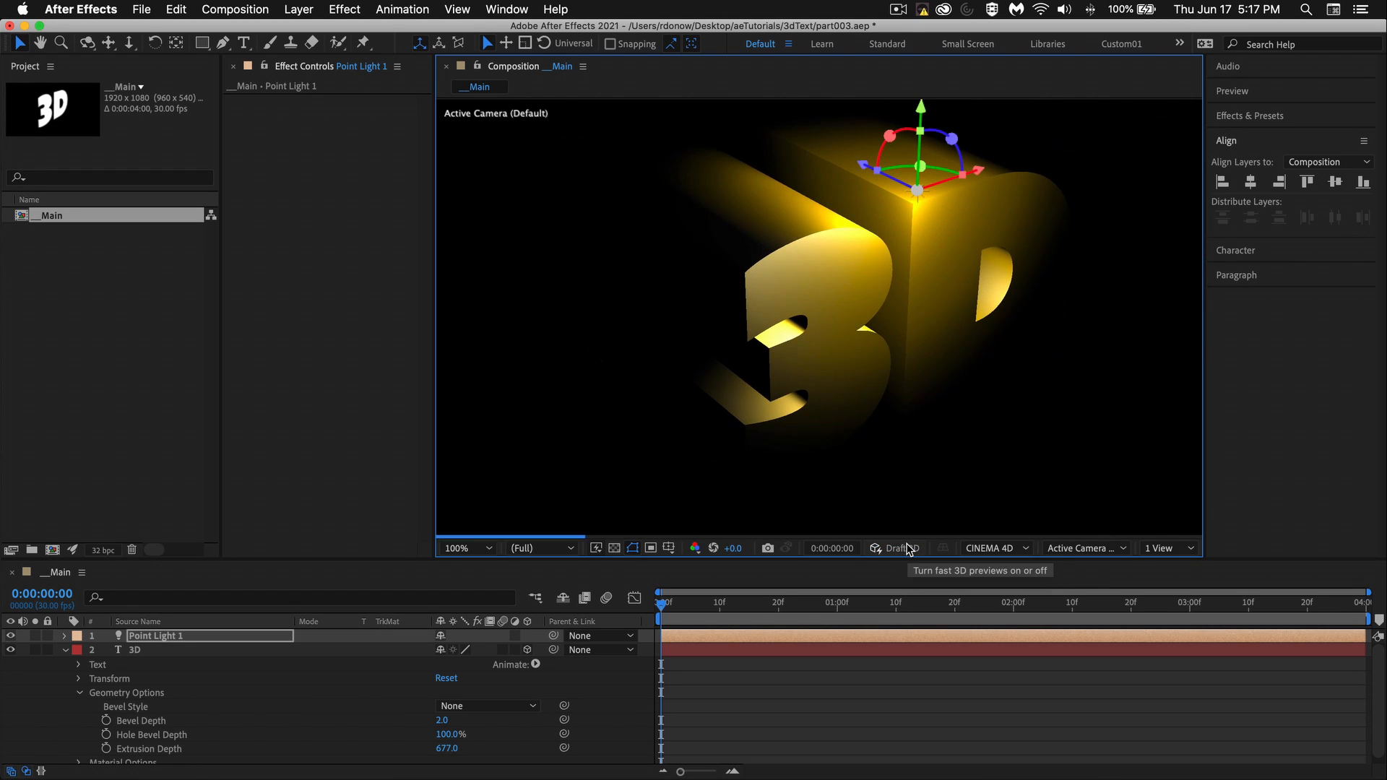
pyautogui.click(877, 548)
pyautogui.moveTo(926, 326); pyautogui.dragTo(896, 272)
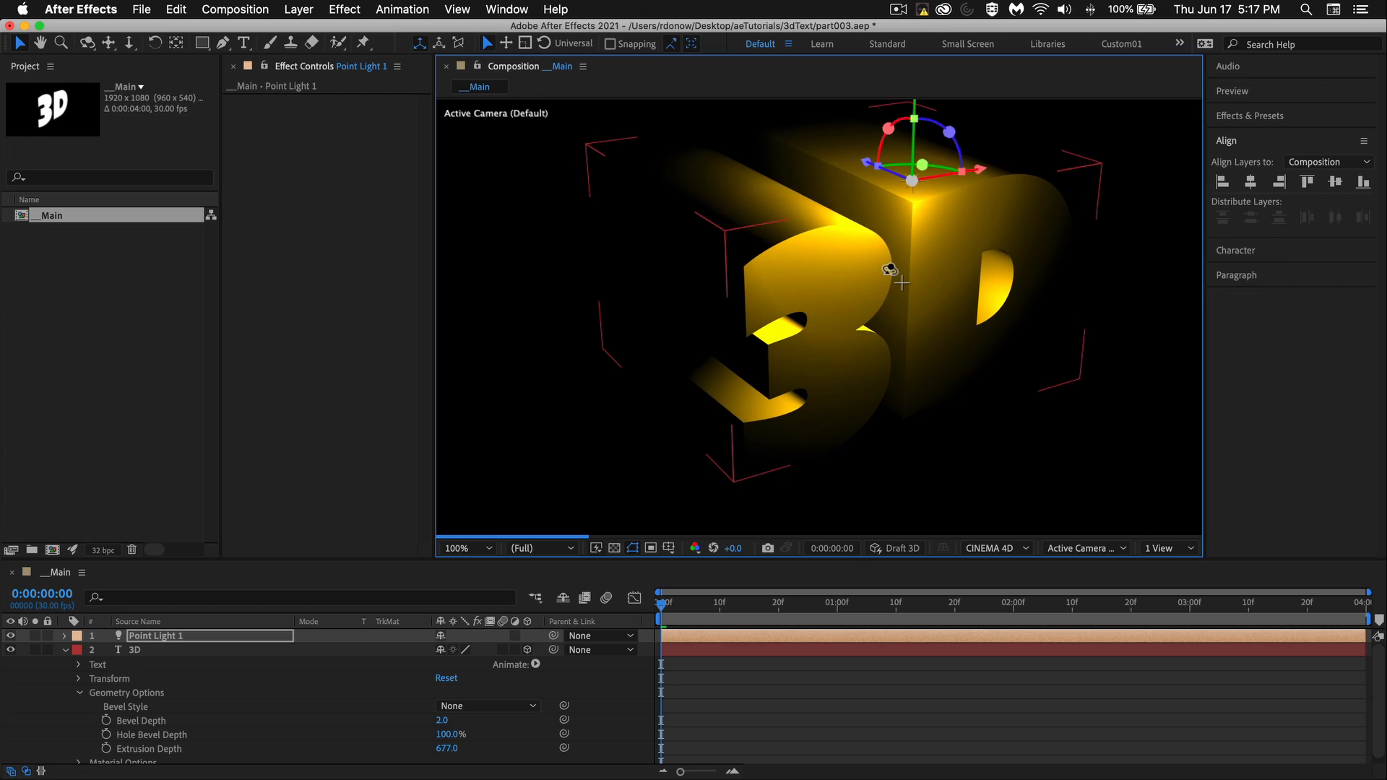
# - Reopen the point light's settings and set its intensity to 414%
pyautogui.doubleClick(170, 634)
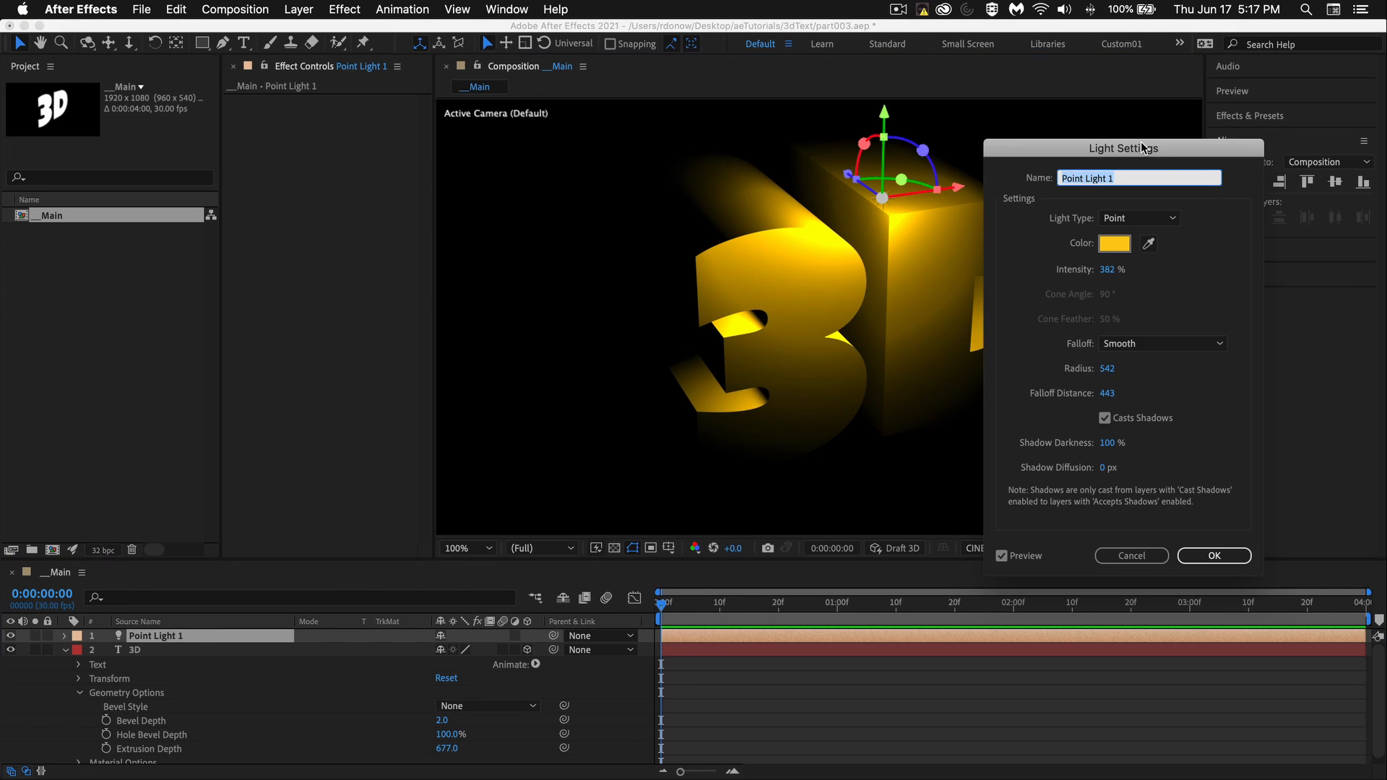
pyautogui.moveTo(1142, 142); pyautogui.dragTo(452, 90)
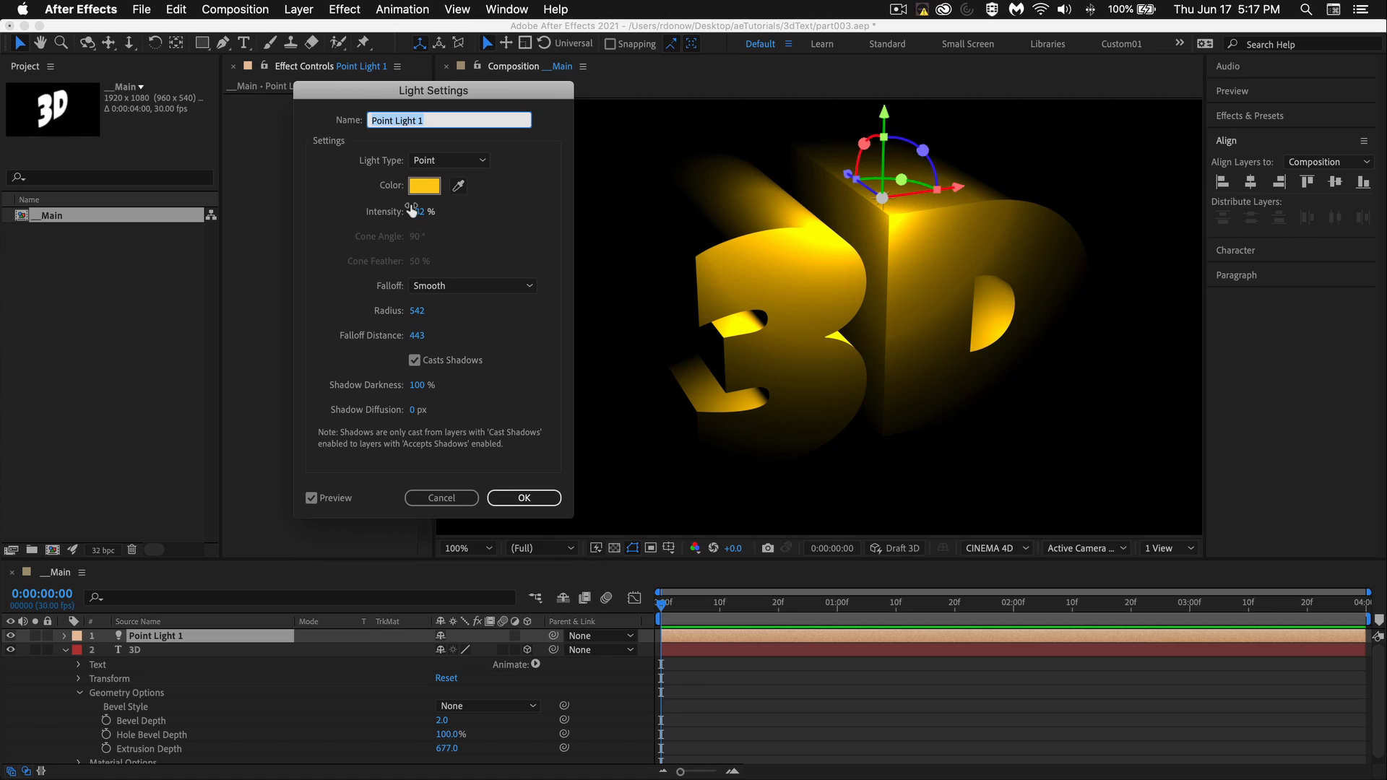
pyautogui.moveTo(412, 210); pyautogui.dragTo(503, 219)
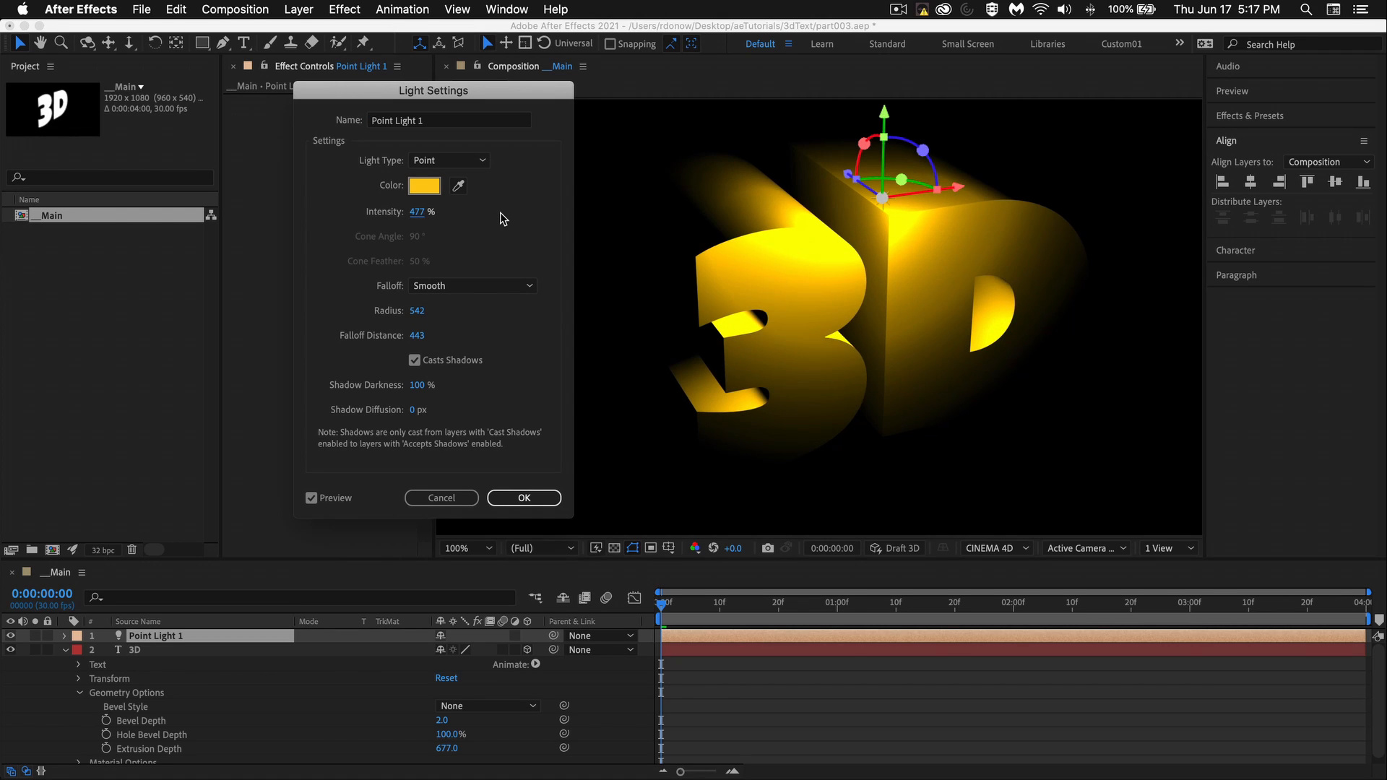
pyautogui.moveTo(418, 212)
pyautogui.mouseDown()
pyautogui.moveTo(387, 209)
pyautogui.moveTo(400, 210)
pyautogui.mouseUp()
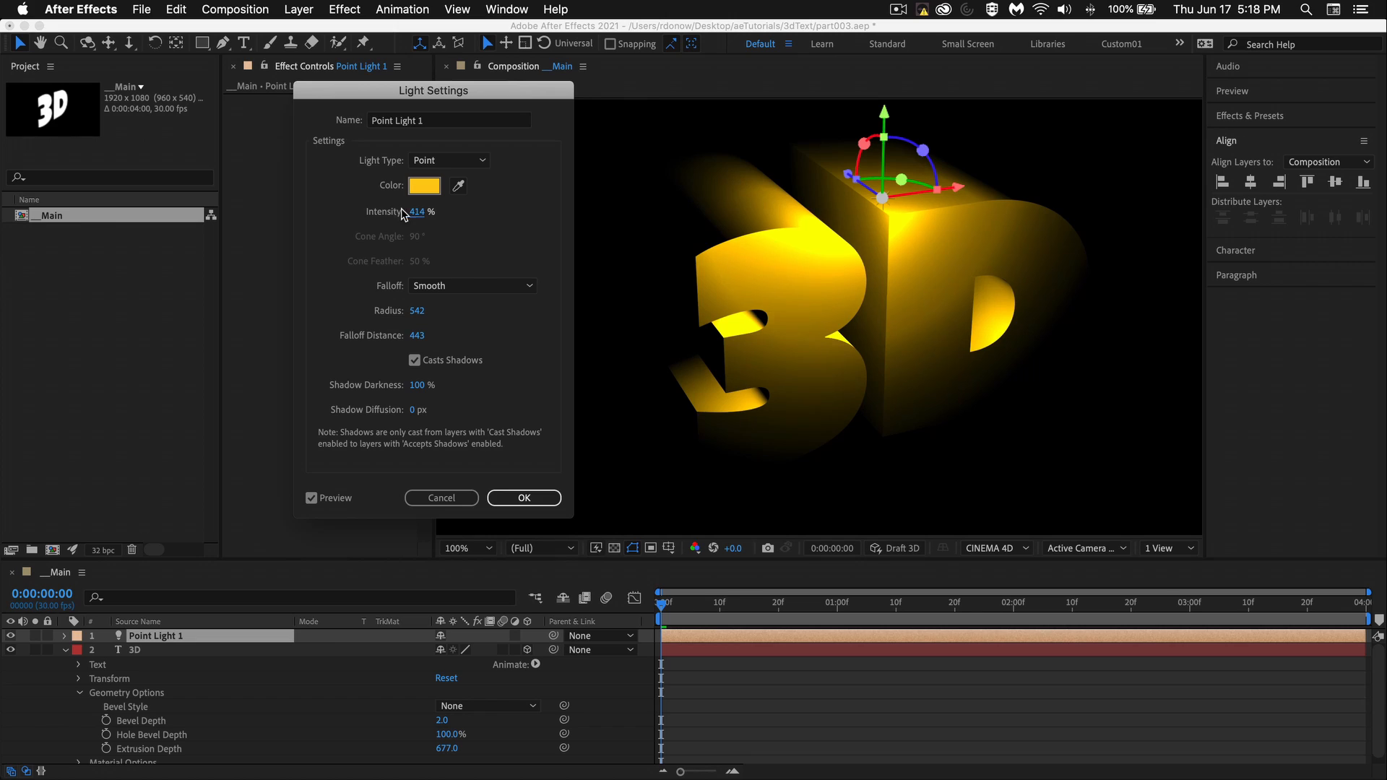
# - Set the point light's radius to 421 and its falloff distance to 505, and accept the light settings
pyautogui.click(419, 335)
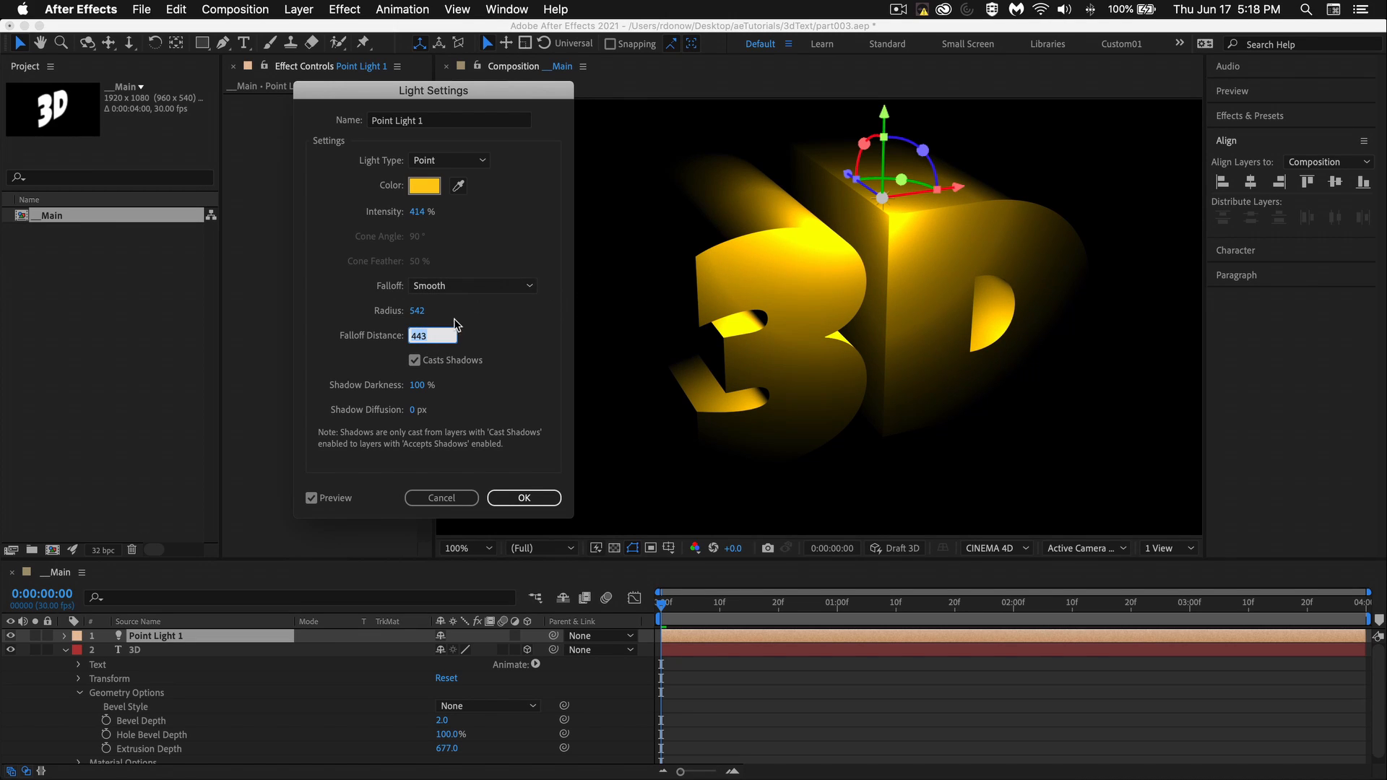
pyautogui.press('Return')
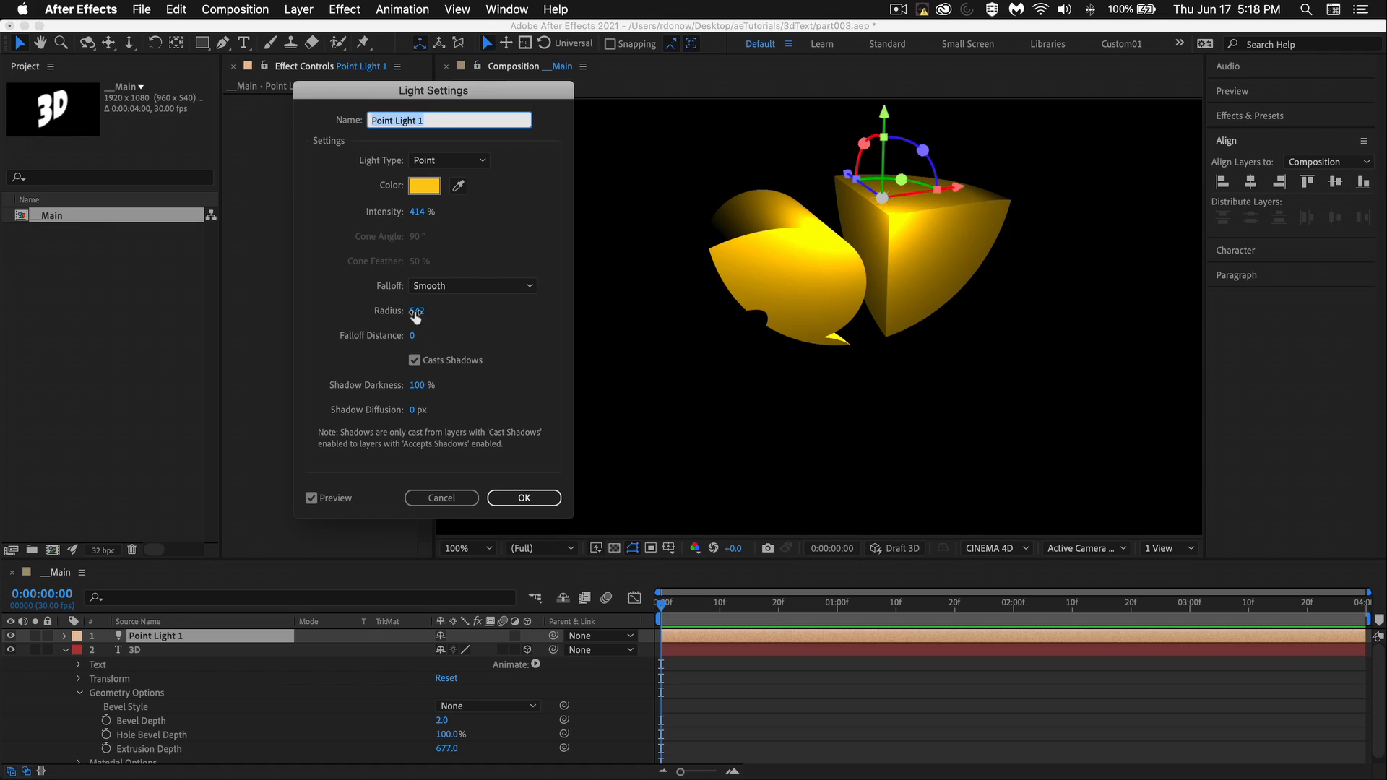
pyautogui.moveTo(417, 311); pyautogui.dragTo(318, 312)
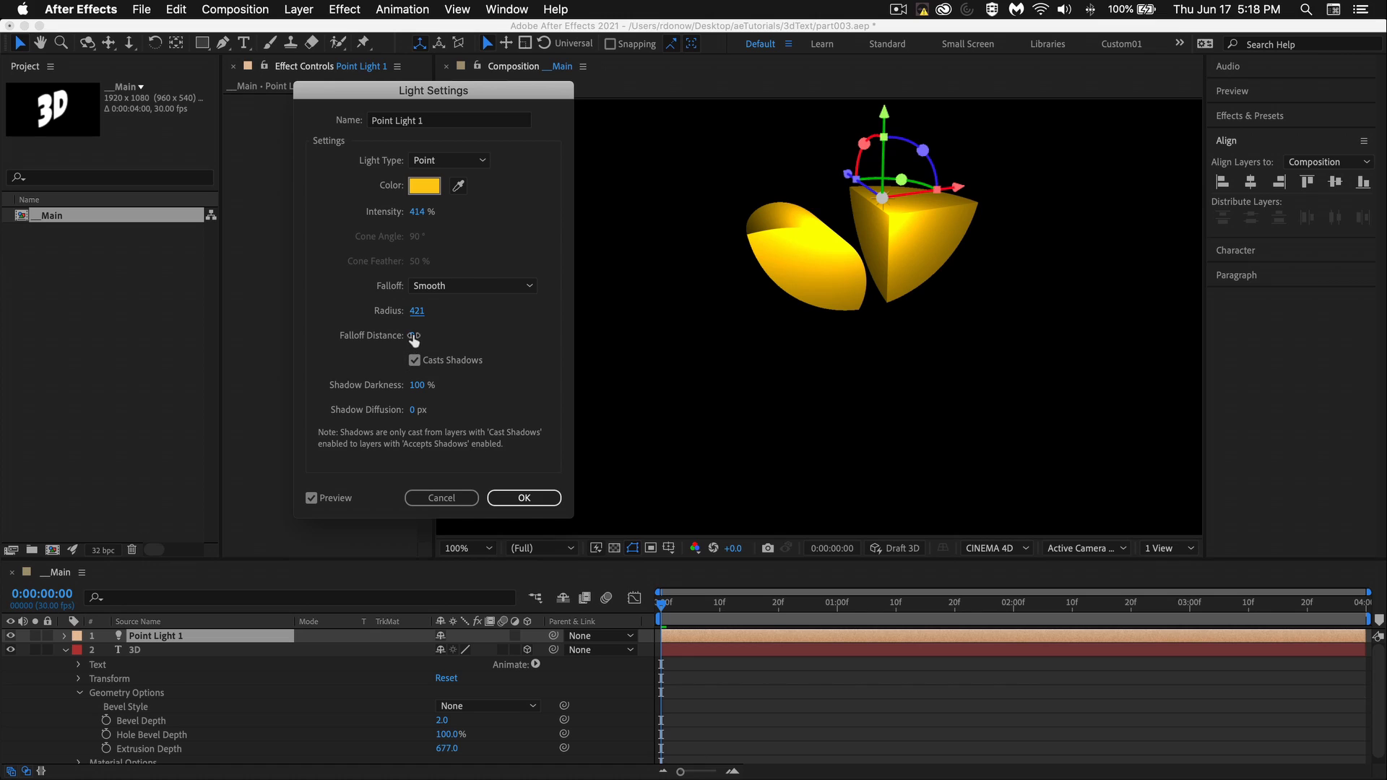
pyautogui.moveTo(409, 335); pyautogui.dragTo(515, 334)
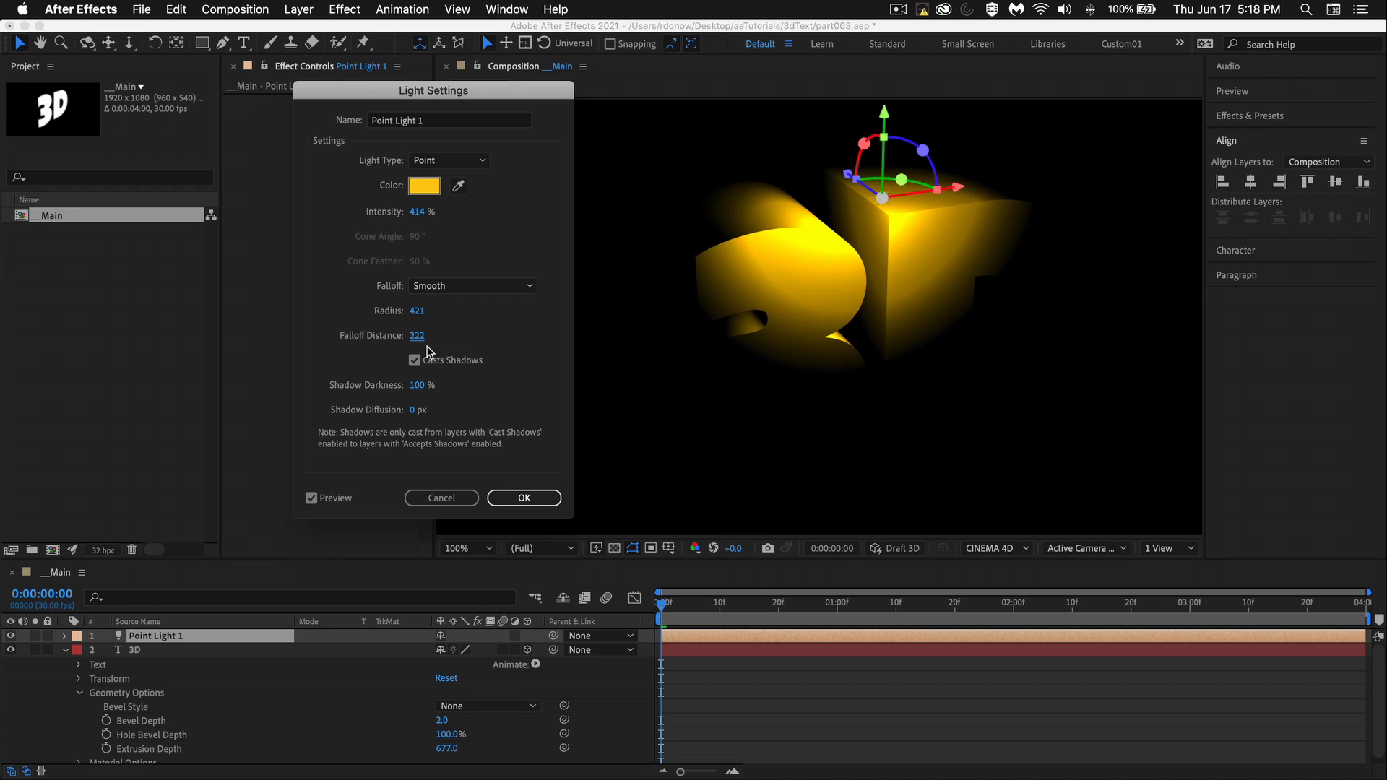
pyautogui.moveTo(418, 339); pyautogui.dragTo(647, 334)
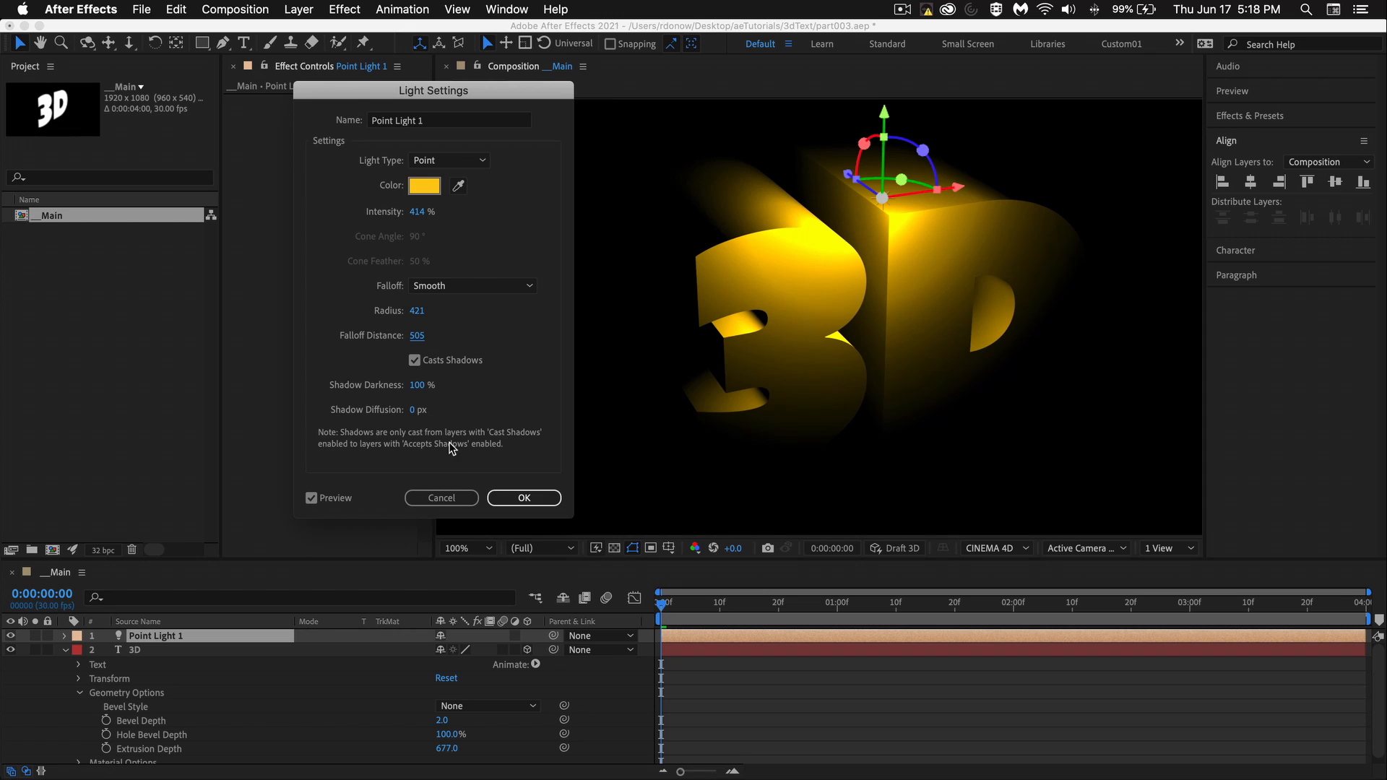
pyautogui.click(526, 498)
# - Turn on Casts Shadows in the 3D text layer's material options
pyautogui.moveTo(183, 559); pyautogui.dragTo(183, 508)
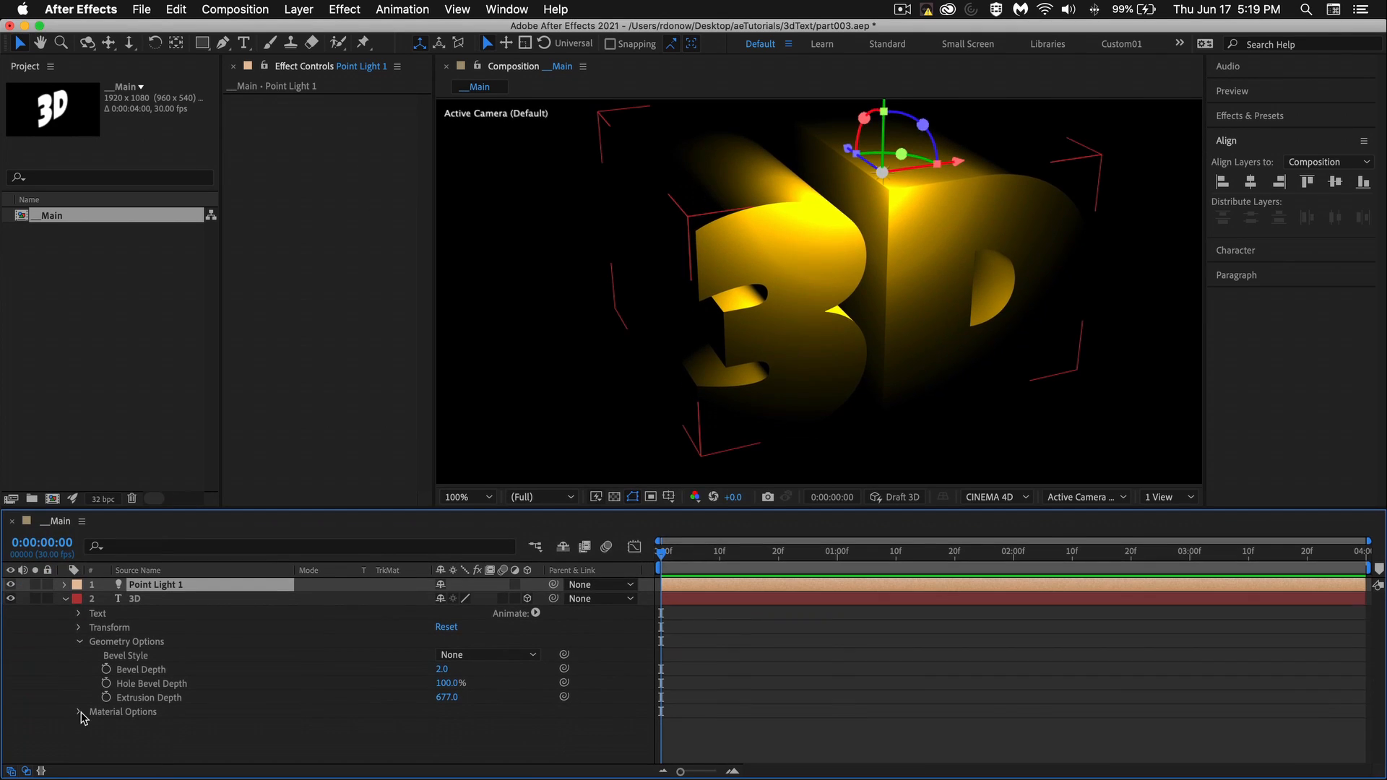
pyautogui.scroll(-5, 81, 717)
pyautogui.scroll(5, 86, 661)
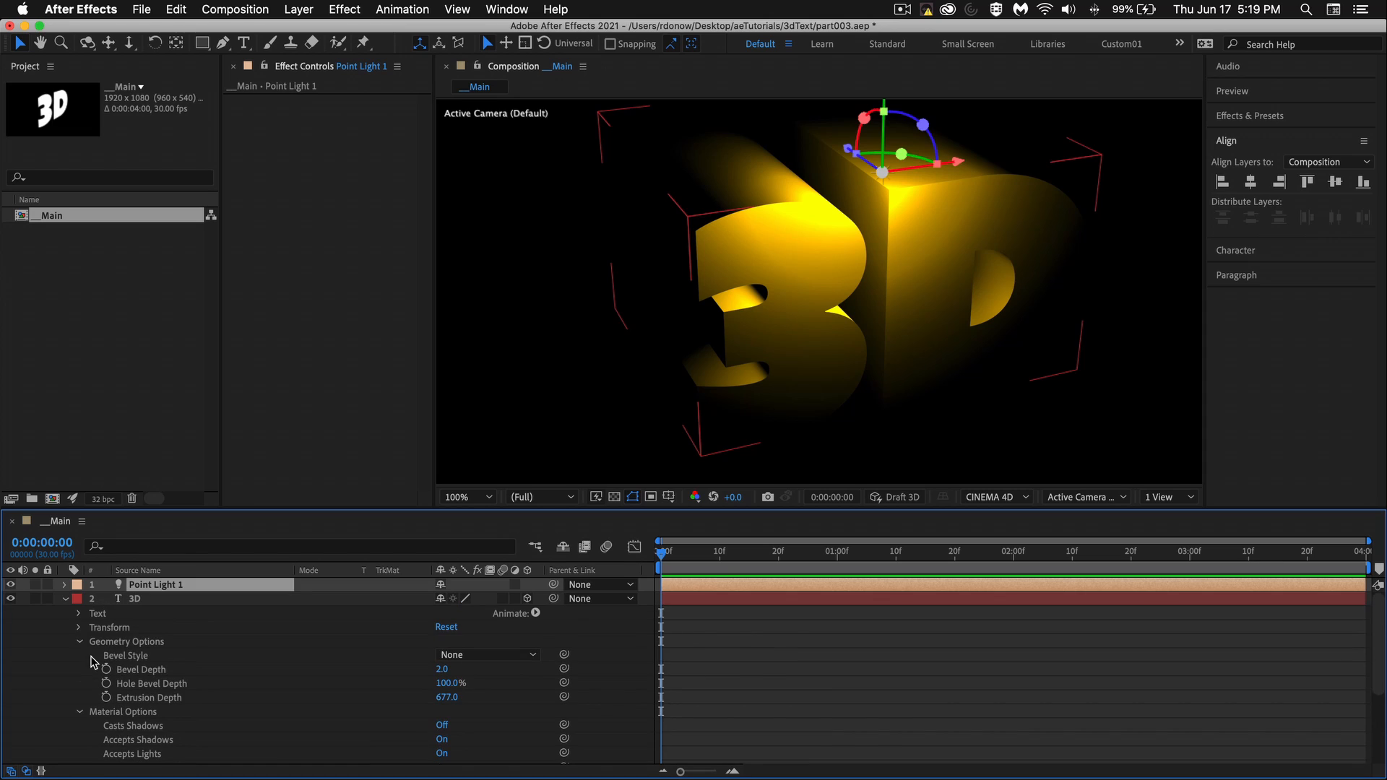
pyautogui.click(132, 606)
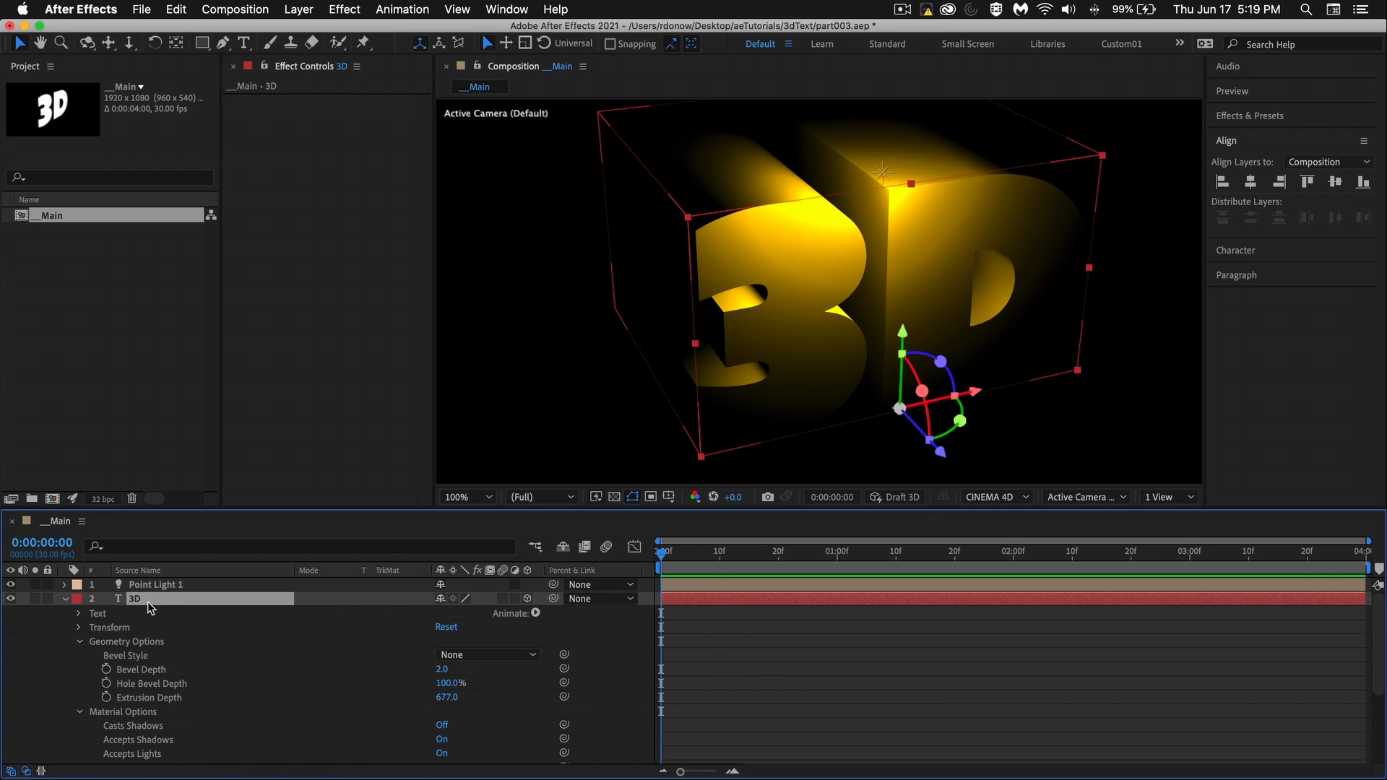
pyautogui.scroll(-3, 145, 611)
pyautogui.click(128, 603)
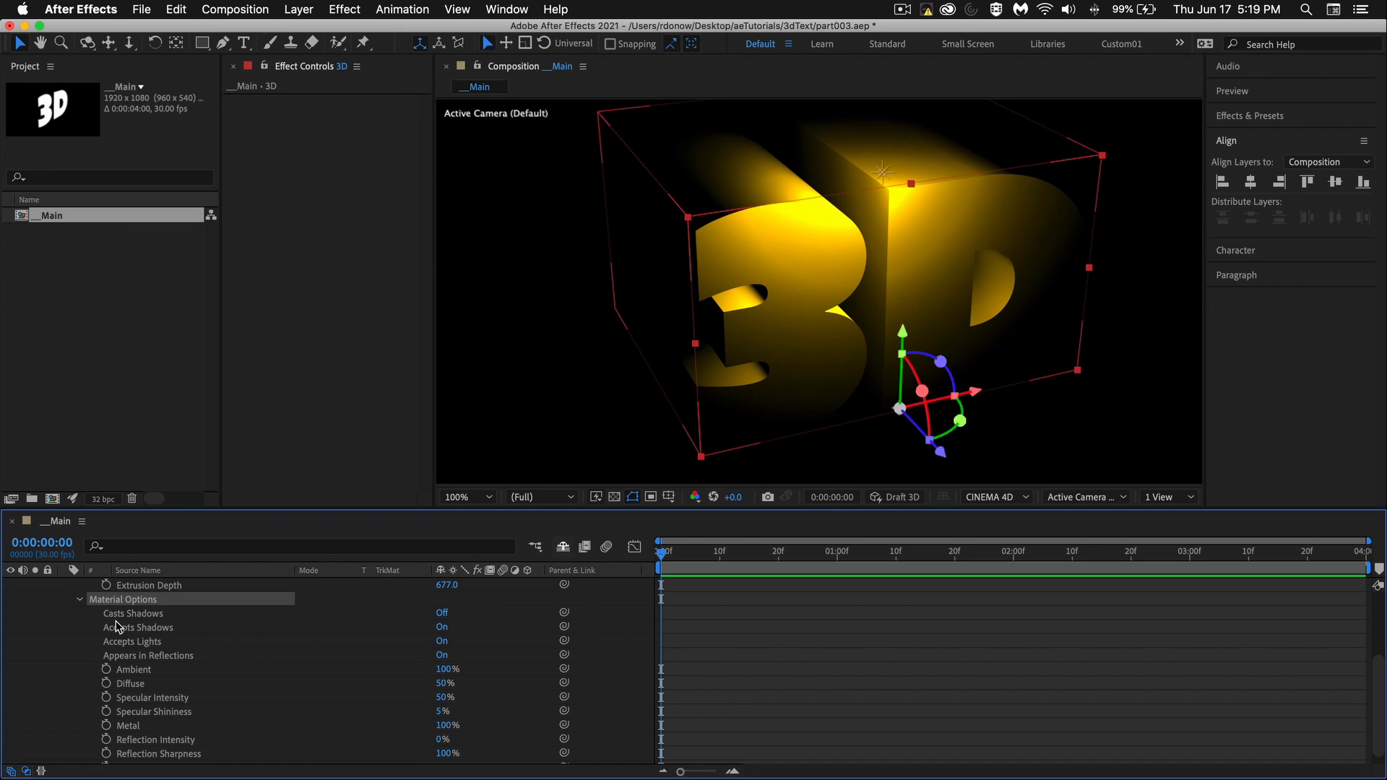
pyautogui.click(442, 613)
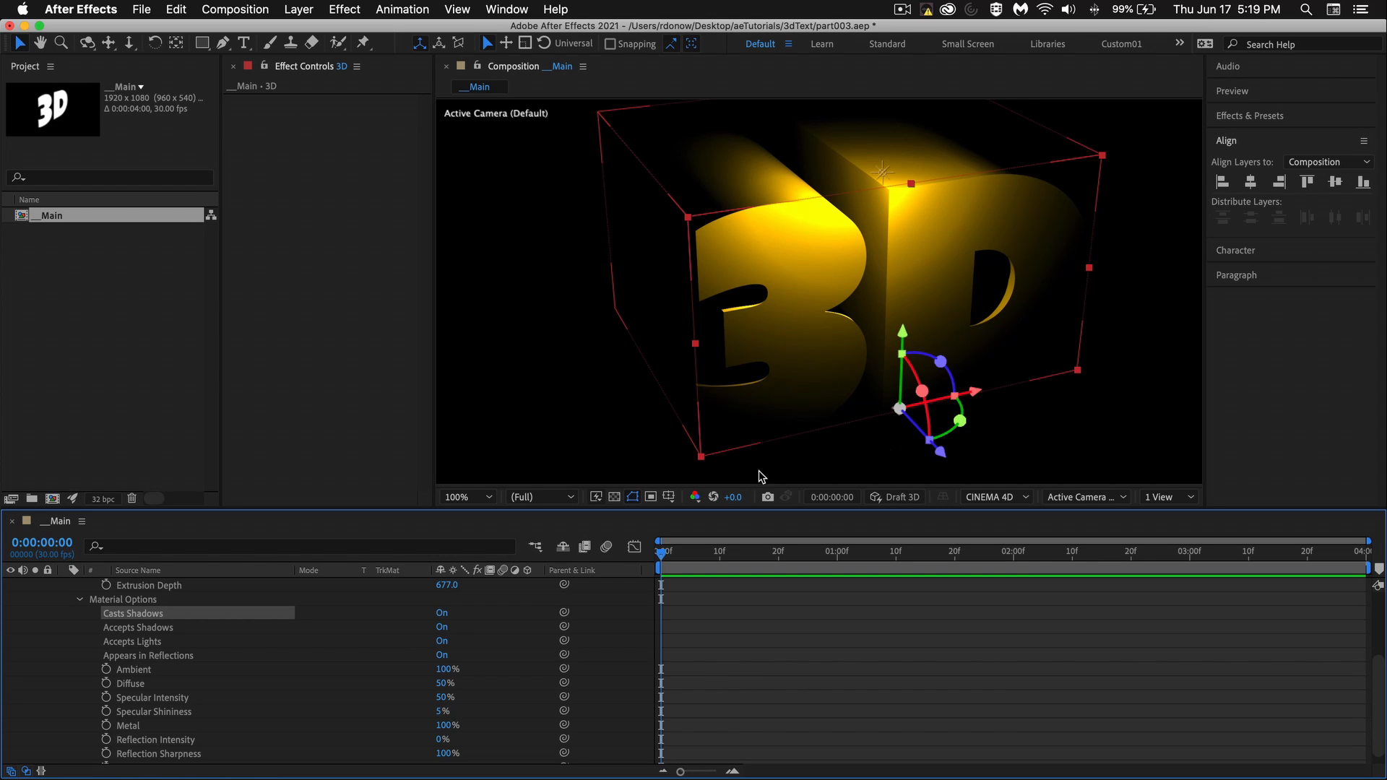
# - Set the point light's shadow darkness to 50% and accept the light settings
pyautogui.scroll(5, 152, 625)
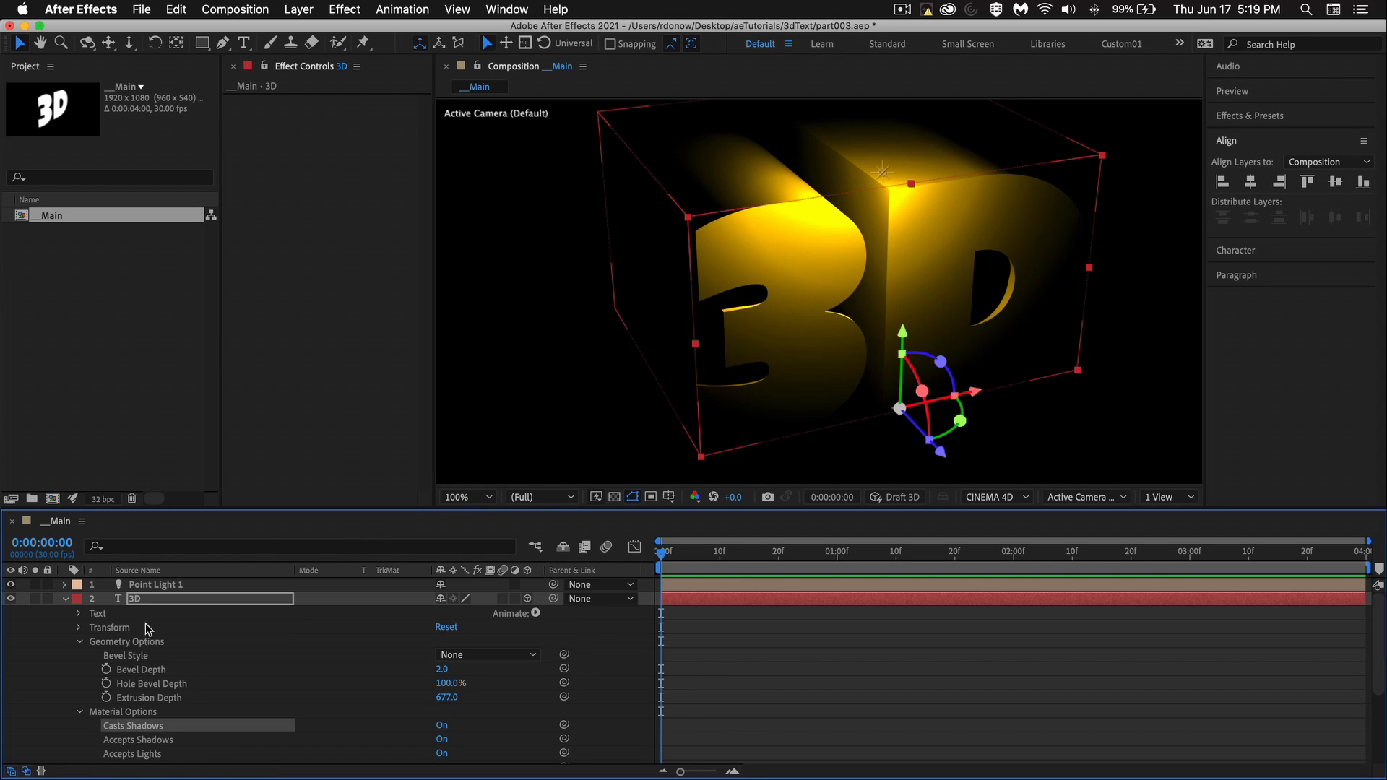
pyautogui.doubleClick(153, 586)
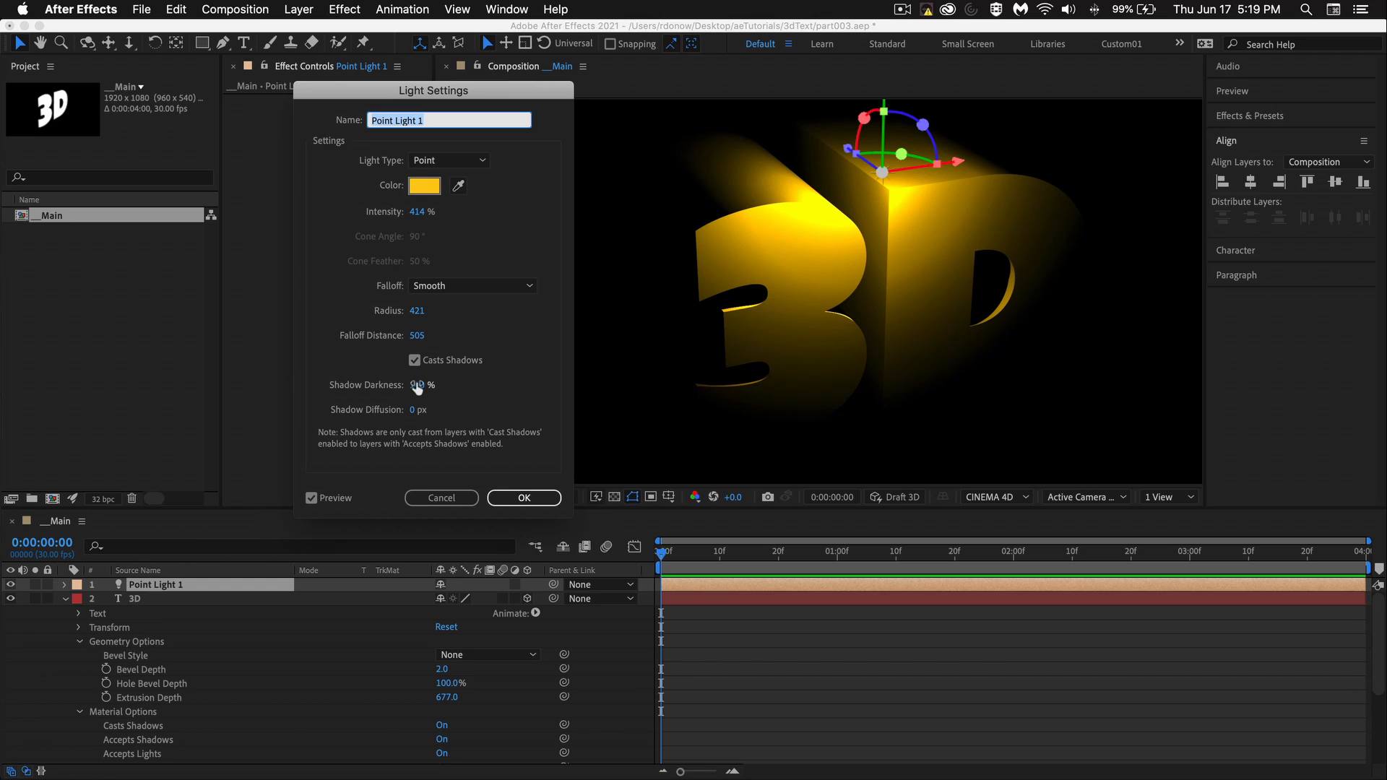
pyautogui.click(418, 385)
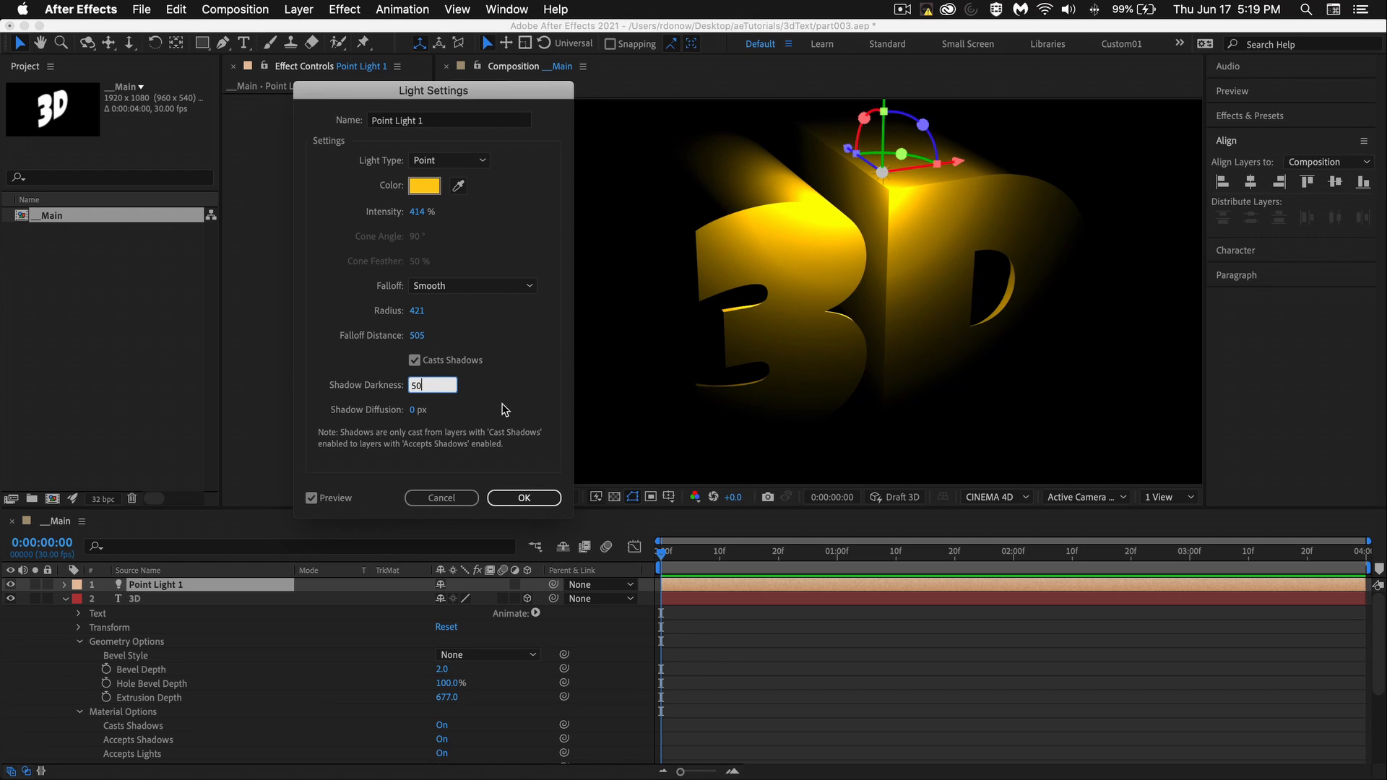
pyautogui.press('Return')
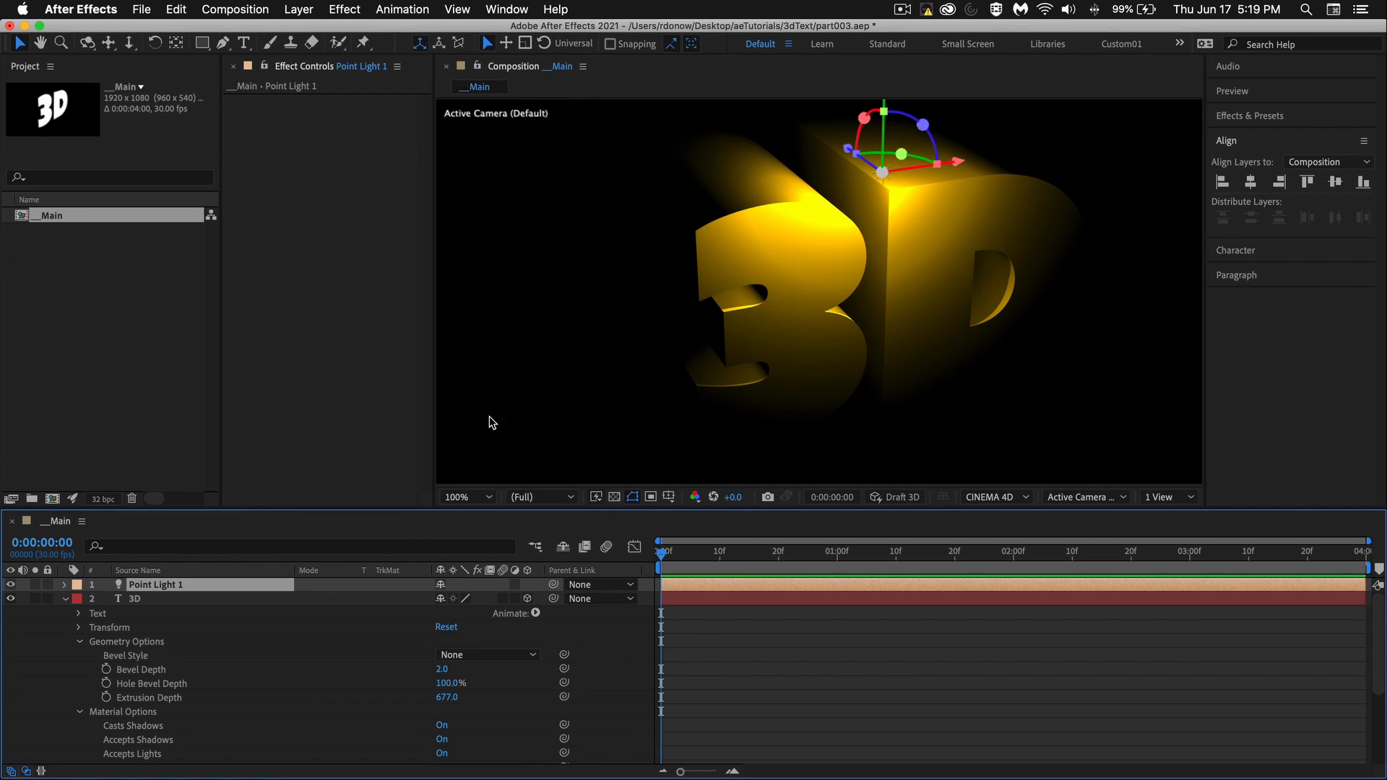
# - Set the point light's shadow darkness to 80% and accept the light settings
pyautogui.doubleClick(171, 584)
pyautogui.click(416, 385)
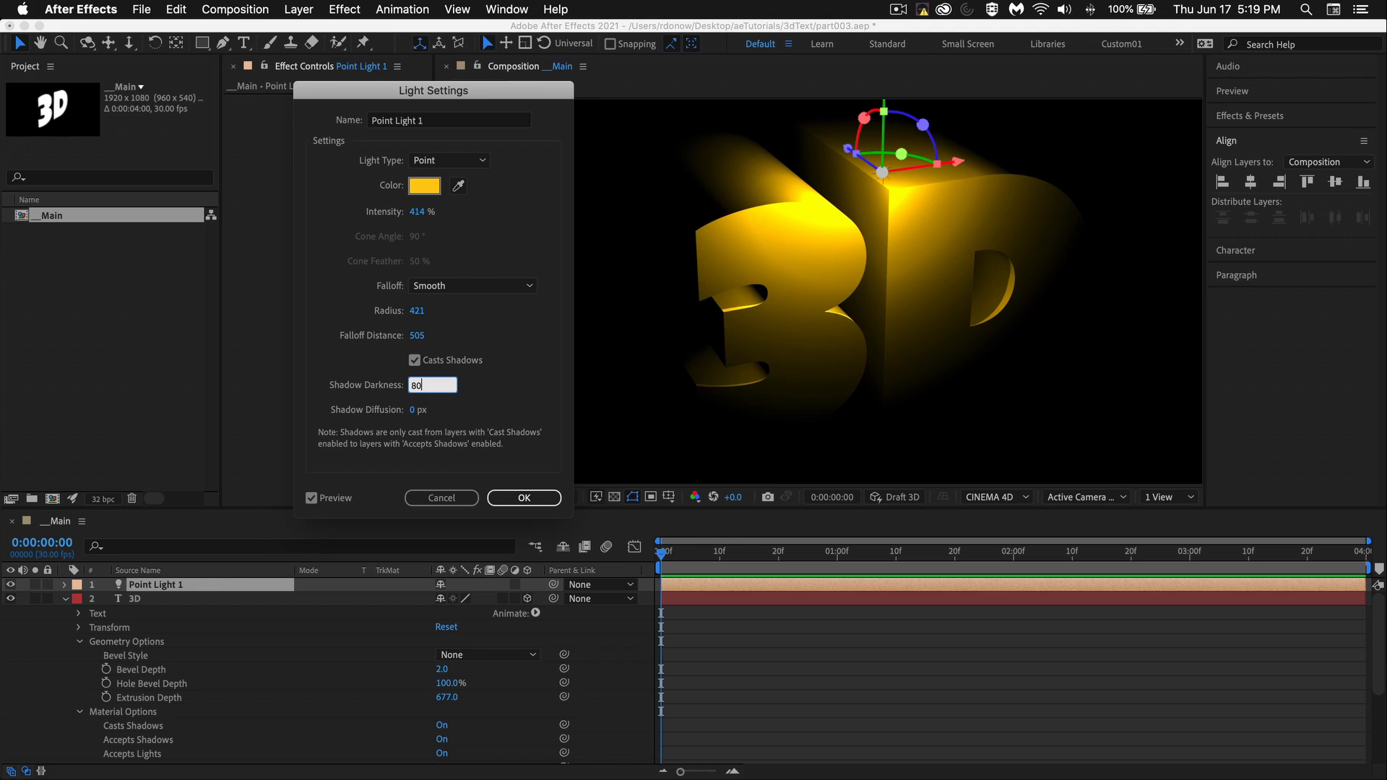
pyautogui.press('Tab')
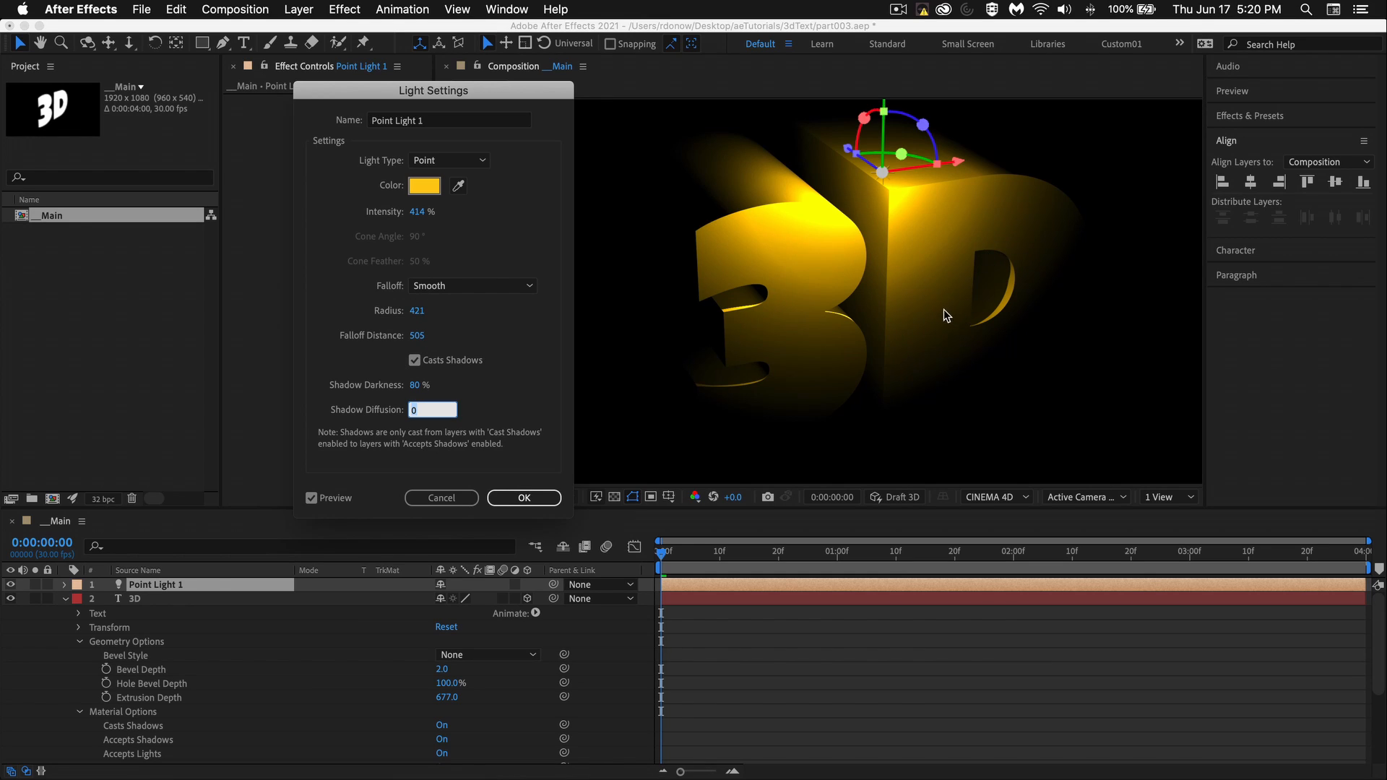
pyautogui.click(525, 498)
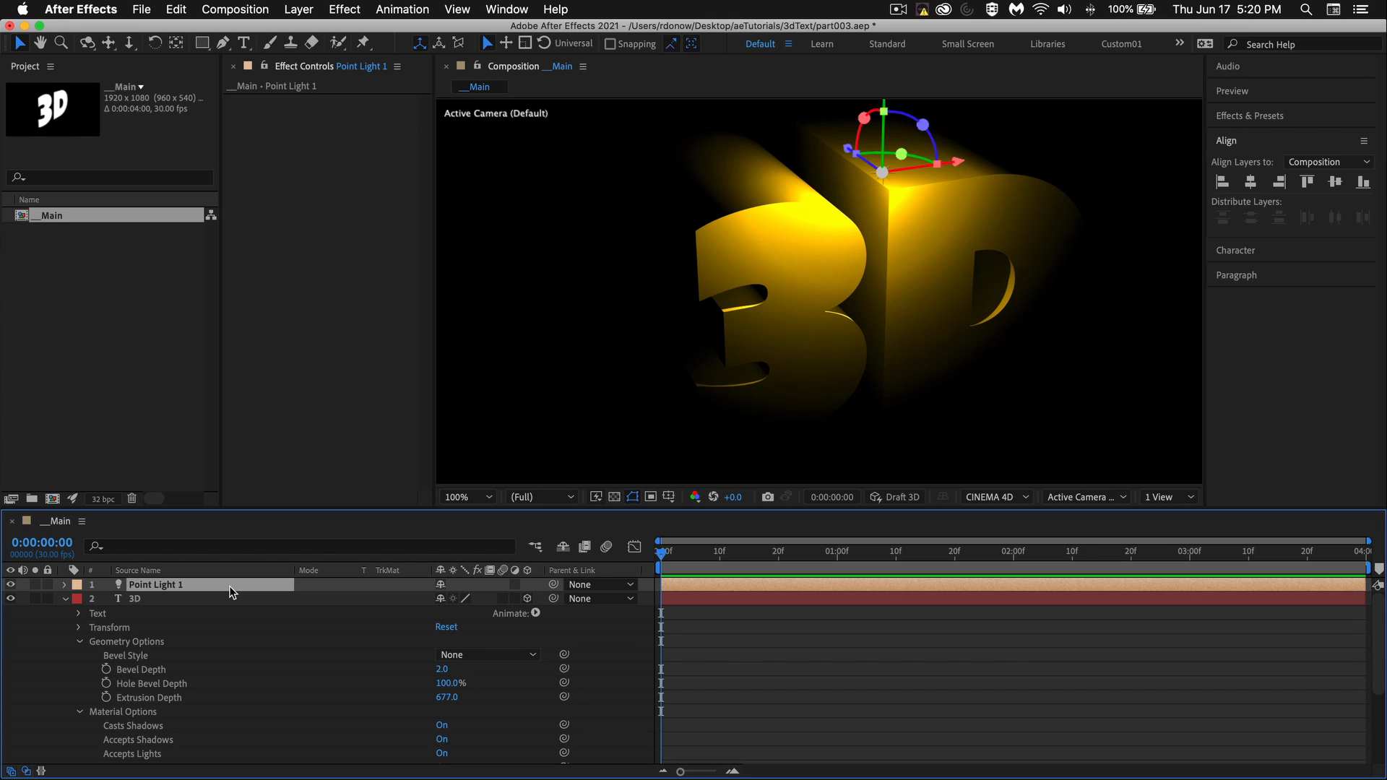
# - Rename the point light layer as 1
pyautogui.press('Return')
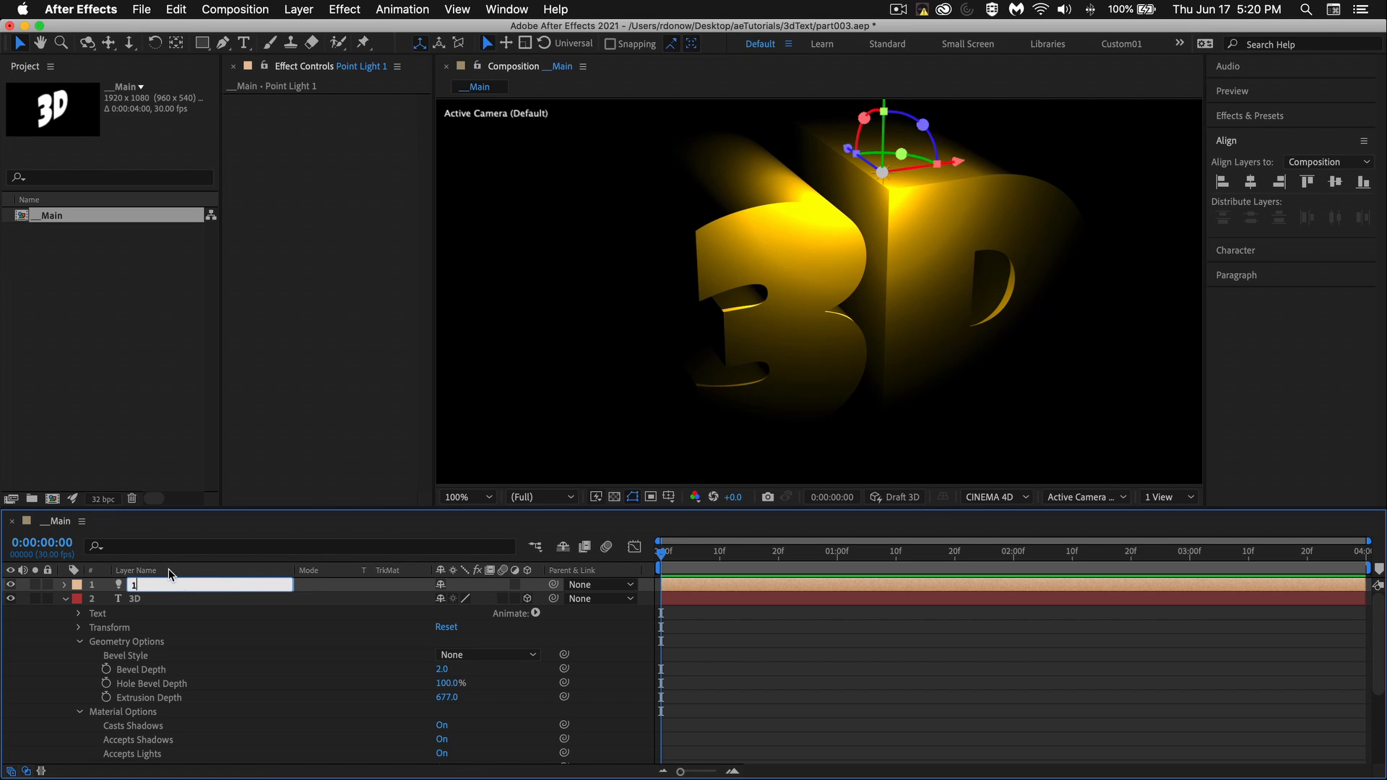
pyautogui.write('1')
pyautogui.click(315, 626)
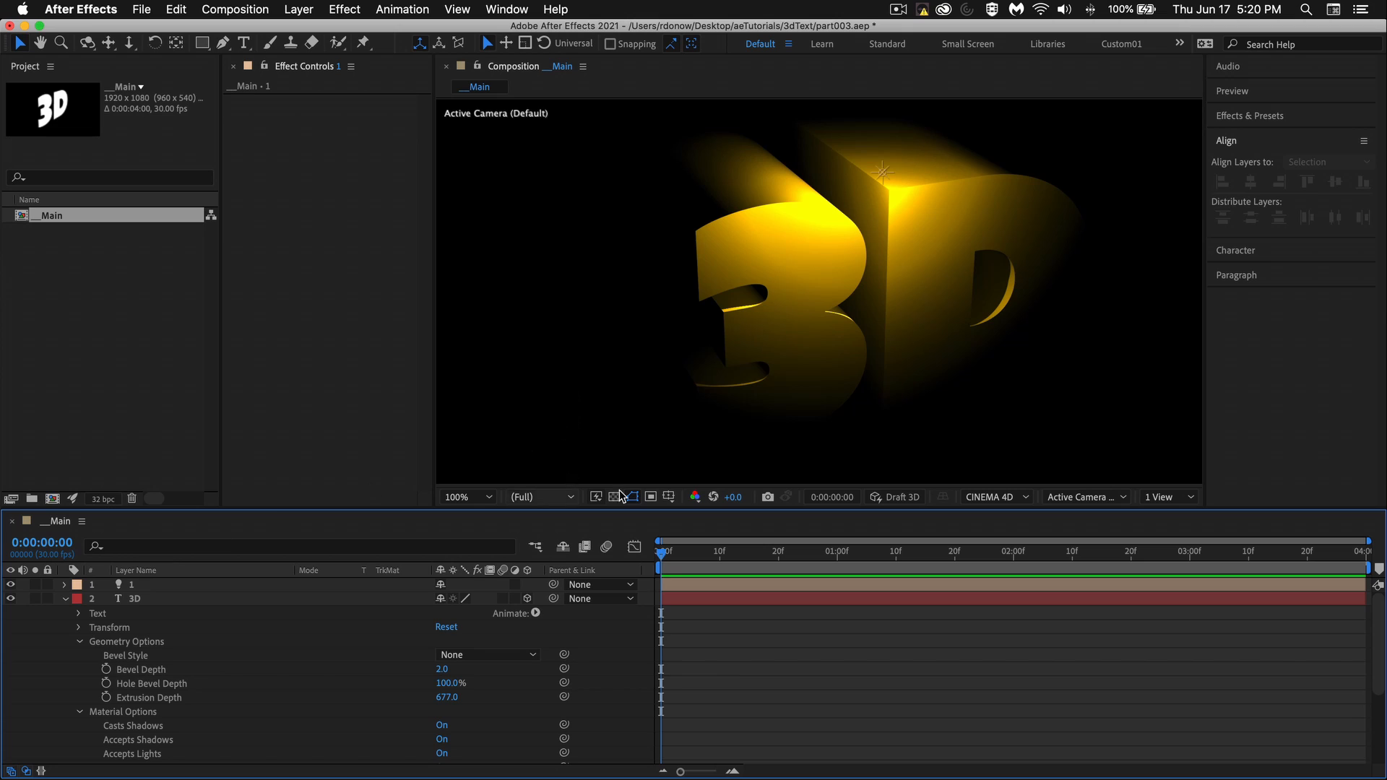
# - Duplicate light 1 and offset the copy slightly from the original, raising it a little higher above the text
pyautogui.click(884, 175)
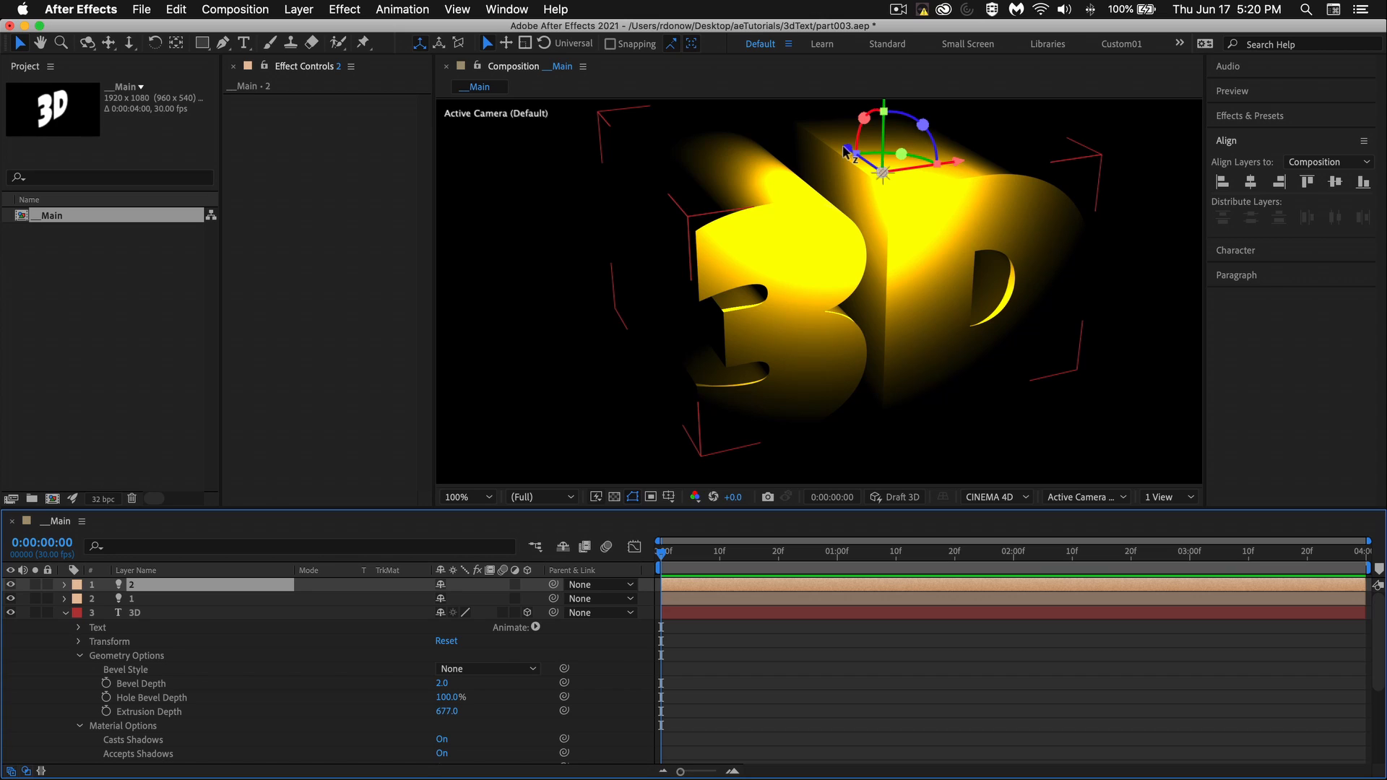
pyautogui.moveTo(847, 149); pyautogui.dragTo(945, 169)
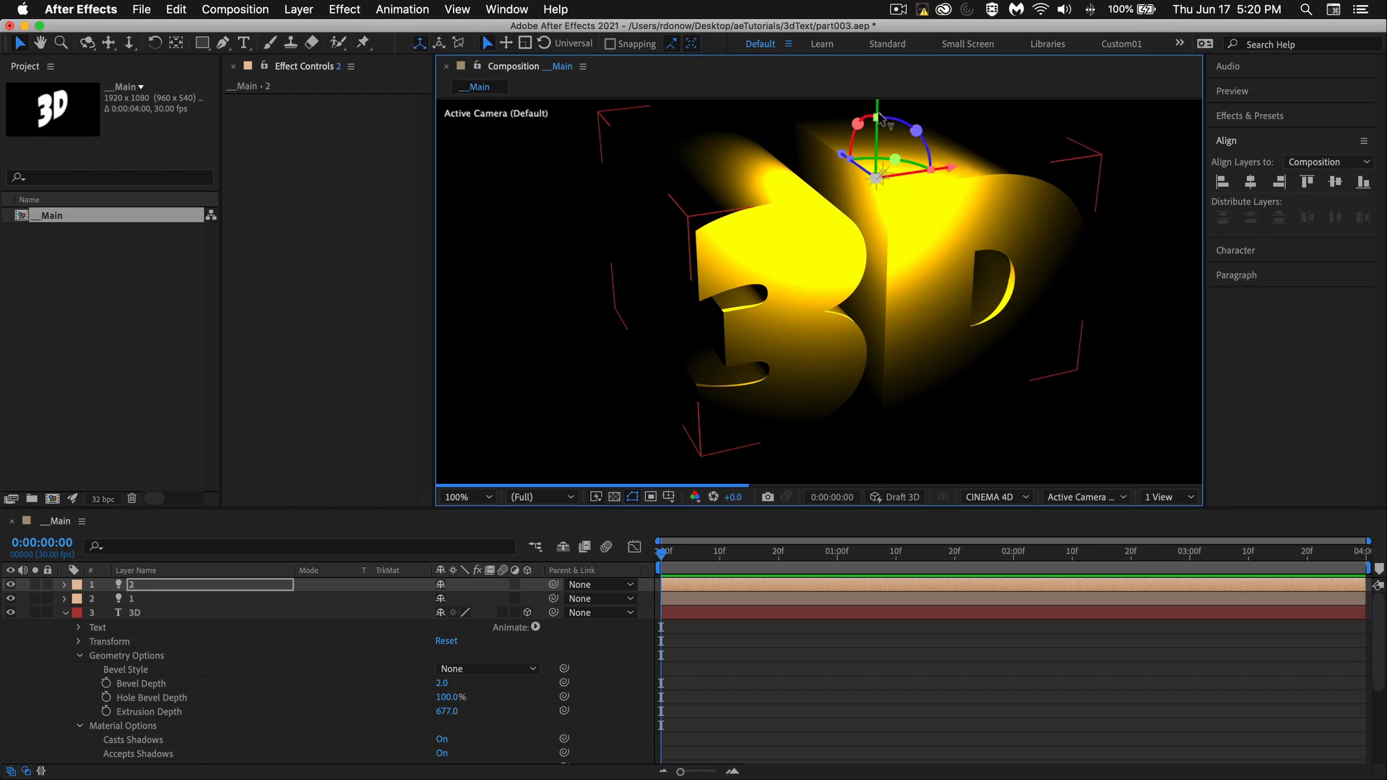
pyautogui.moveTo(881, 115); pyautogui.dragTo(880, 99)
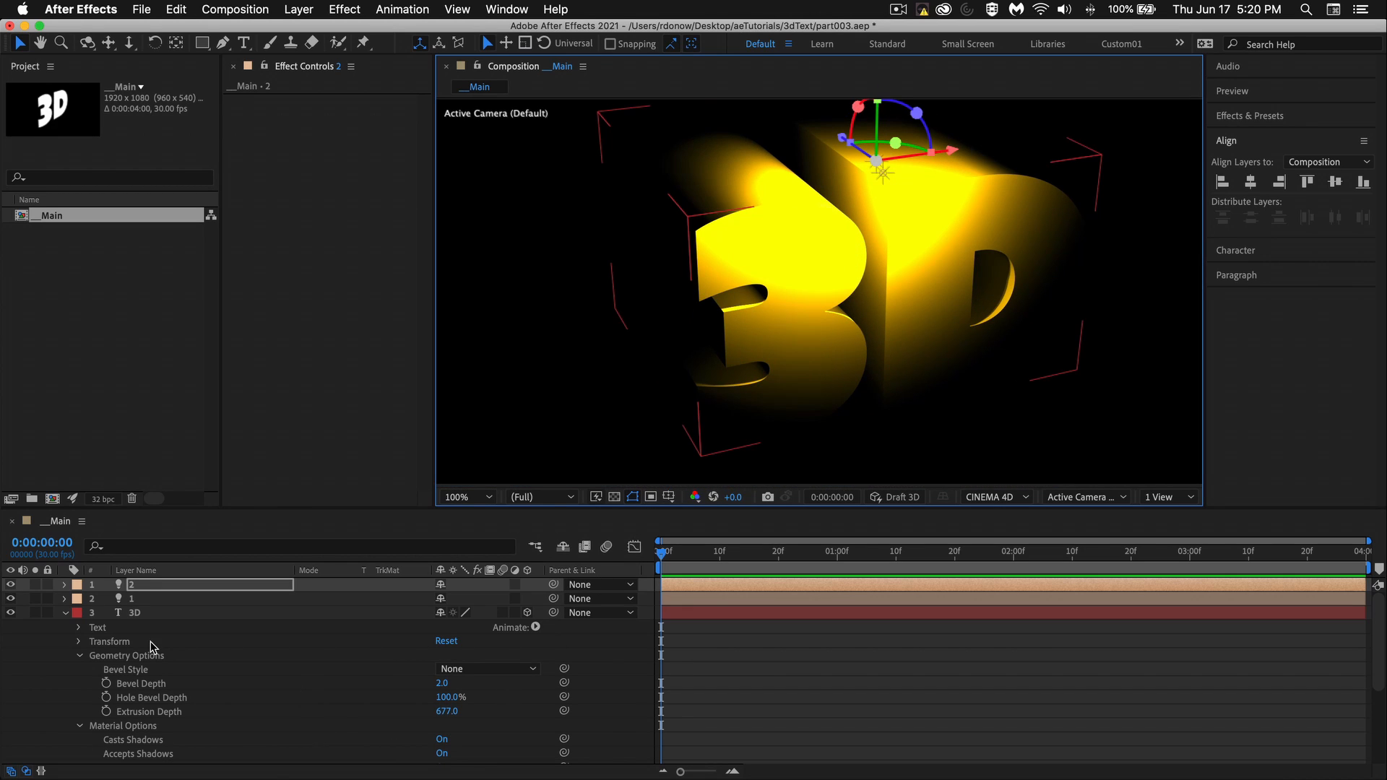
# - Turn off Casts Shadows for the duplicated light and accept the light settings
pyautogui.doubleClick(134, 586)
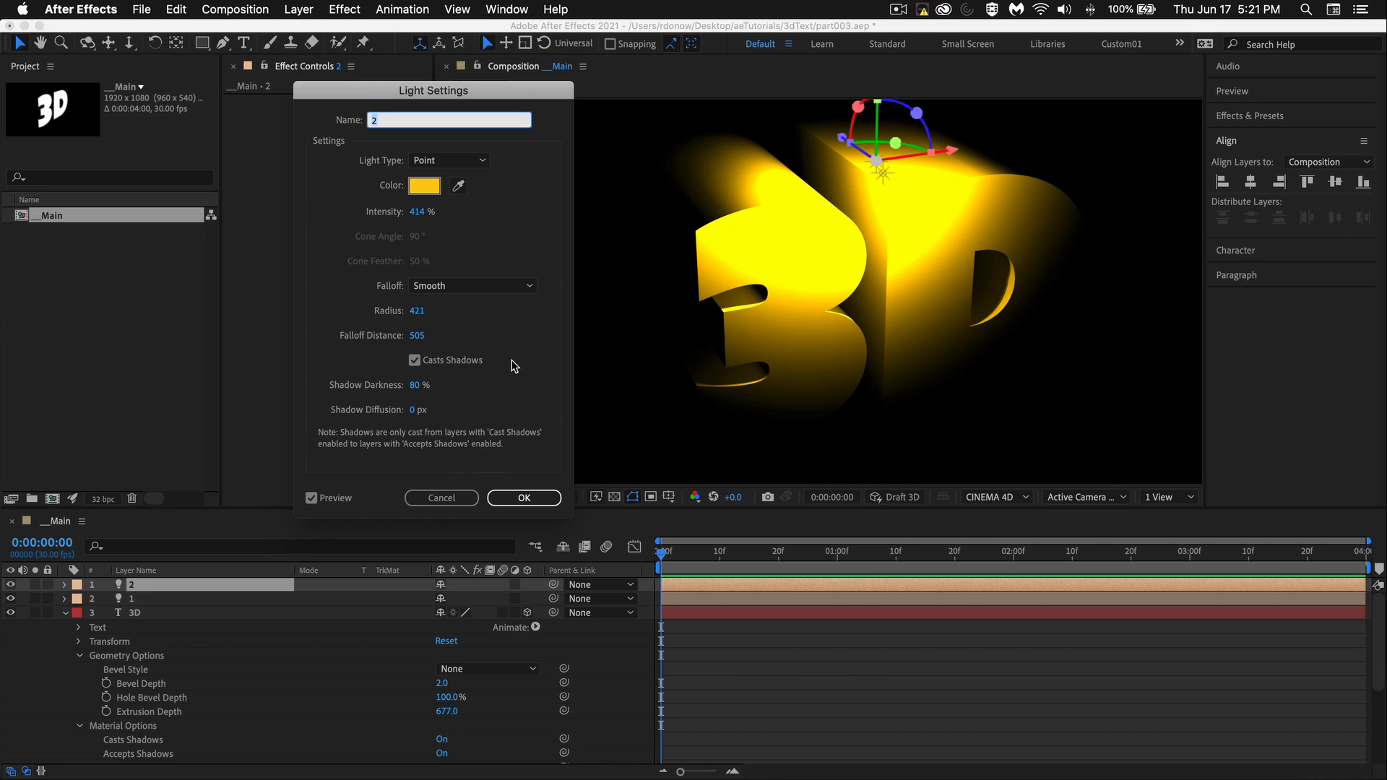
pyautogui.click(415, 360)
pyautogui.click(416, 360)
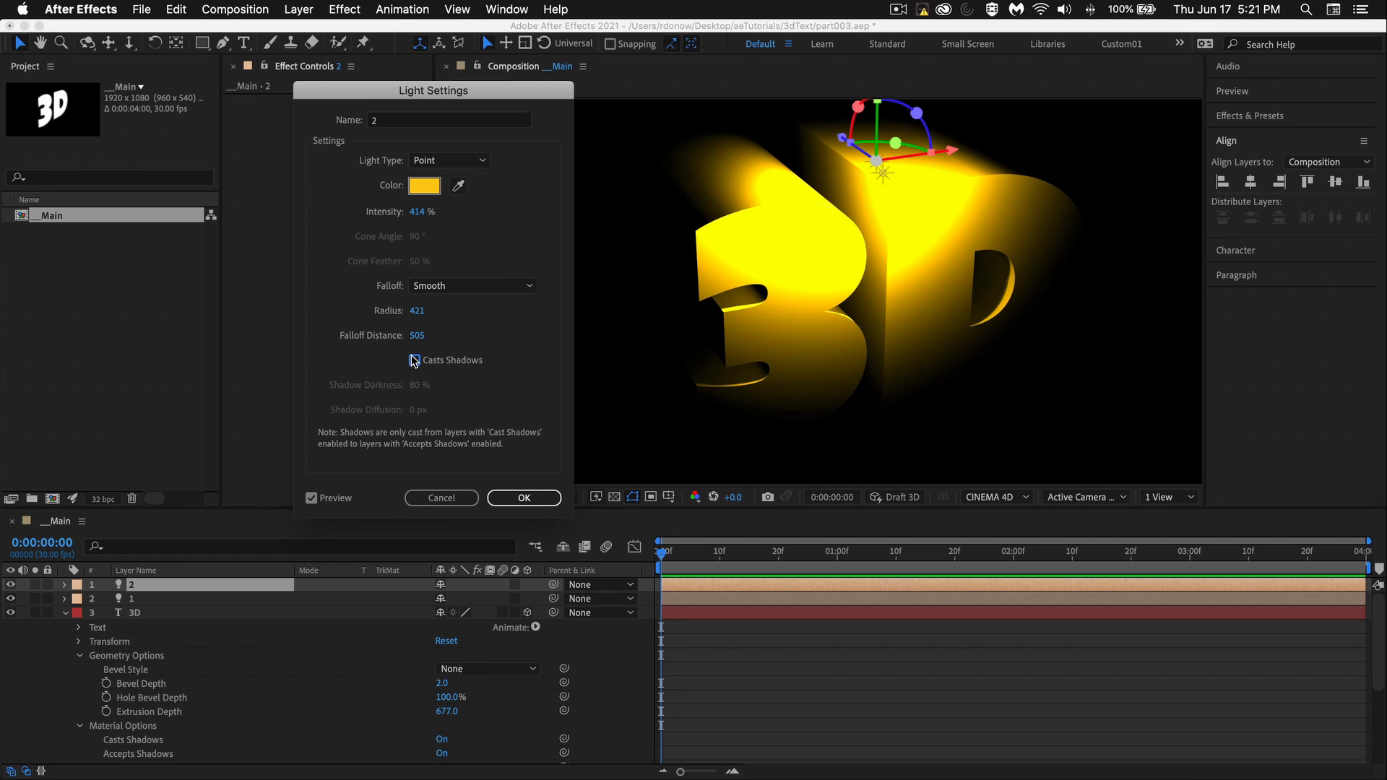
pyautogui.click(526, 498)
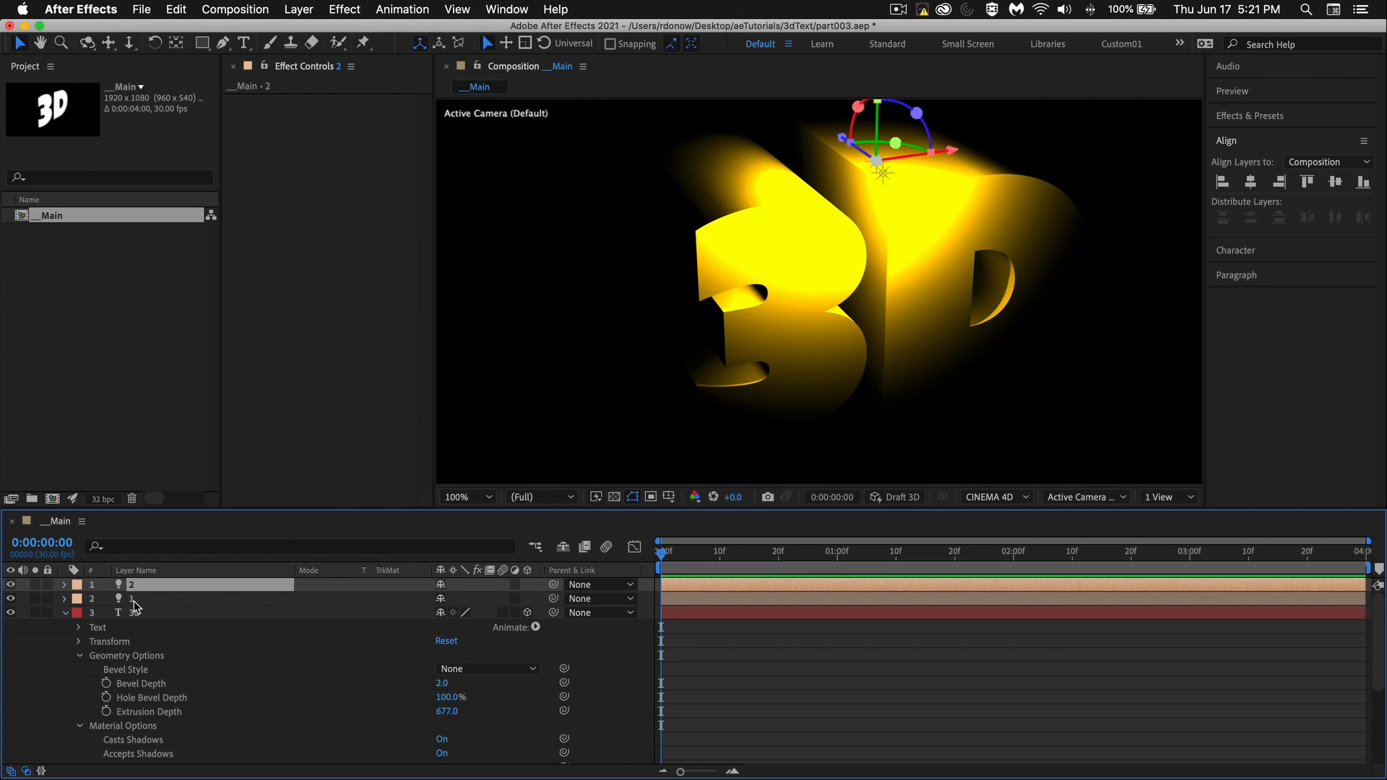
# - Hide light 1 and rename the duplicated light layer as 1A
pyautogui.click(136, 599)
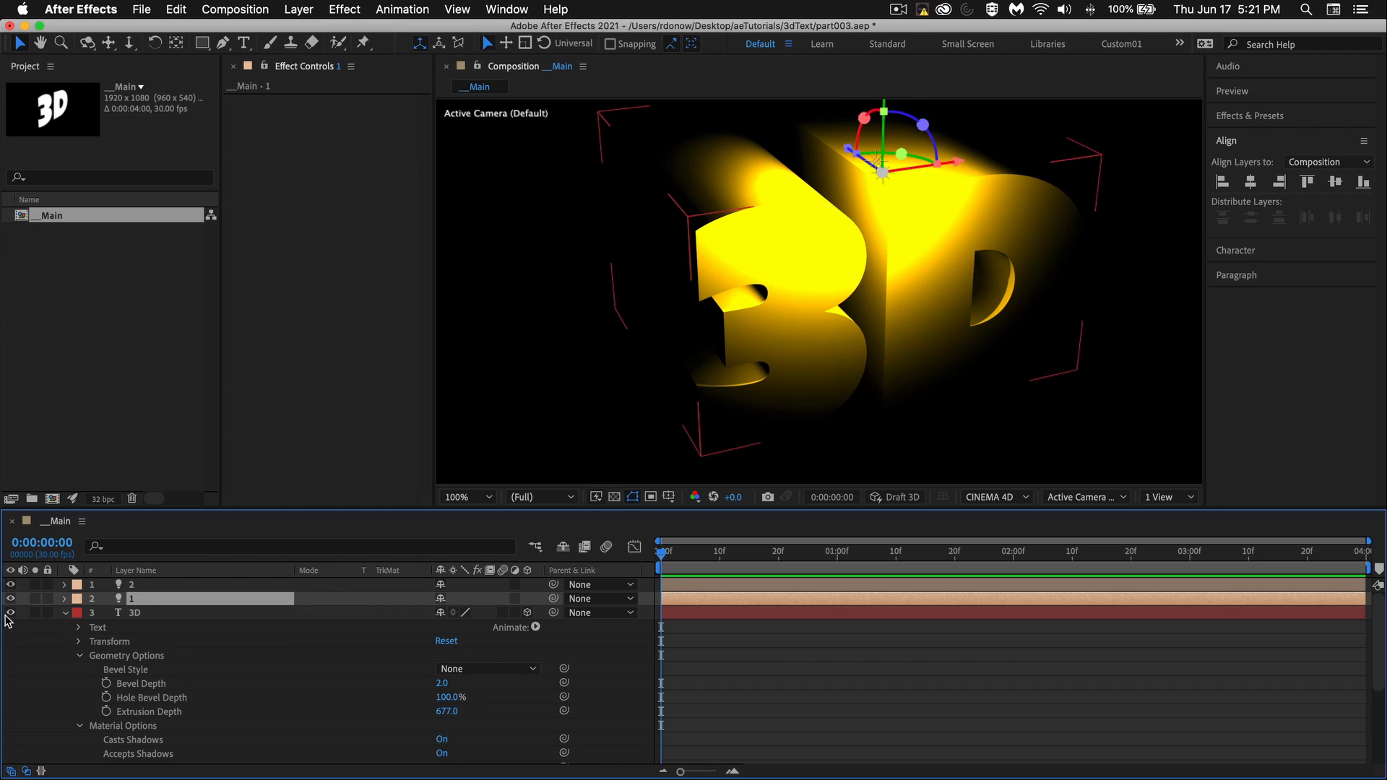
pyautogui.click(10, 598)
pyautogui.click(138, 584)
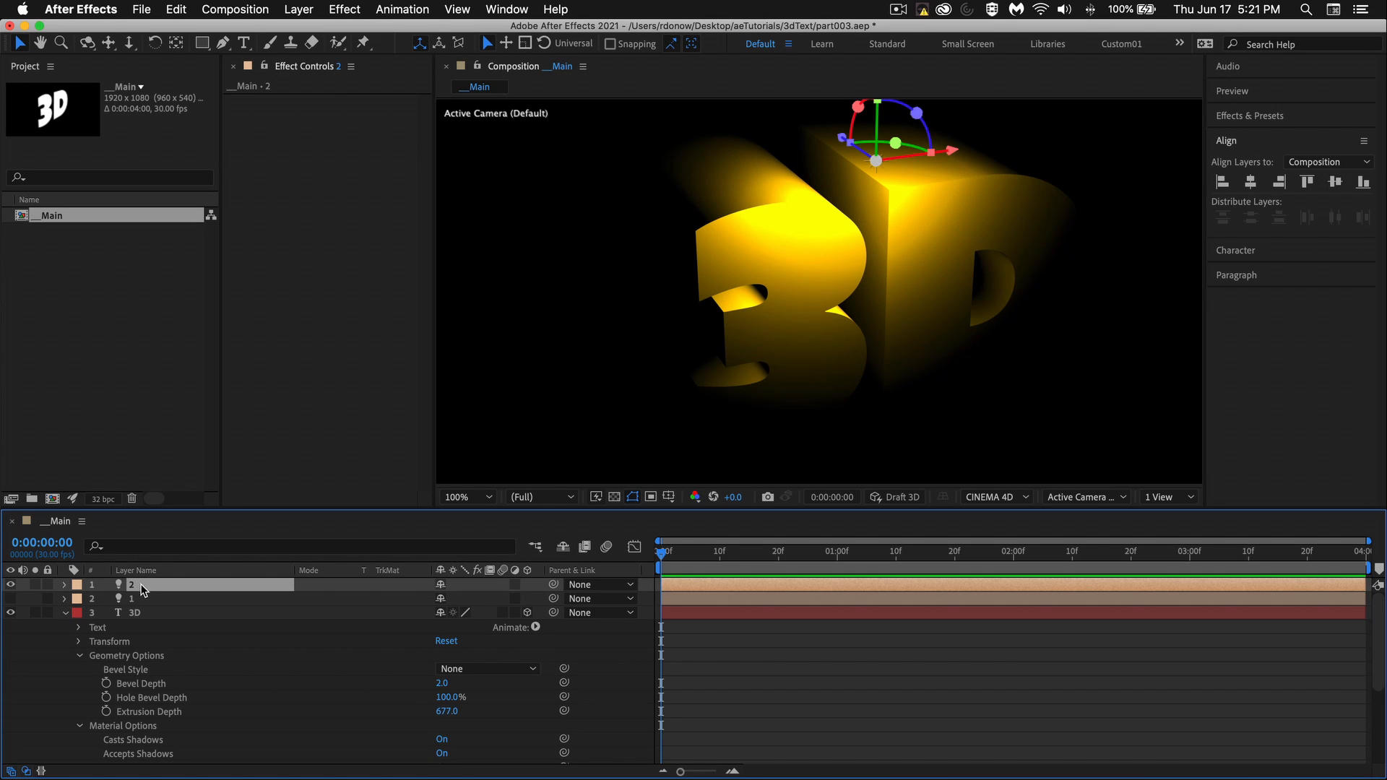
pyautogui.press('Return')
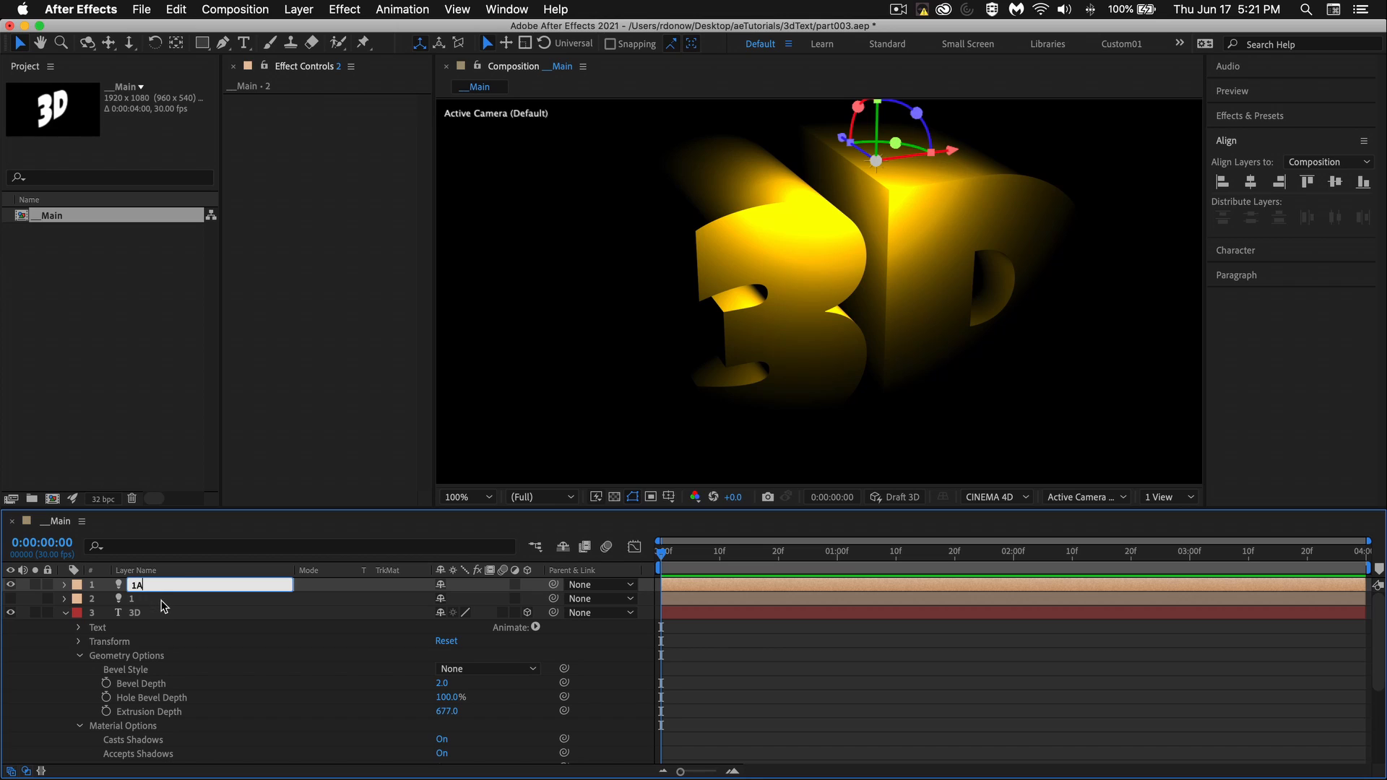
pyautogui.write('1A')
pyautogui.press('Return')
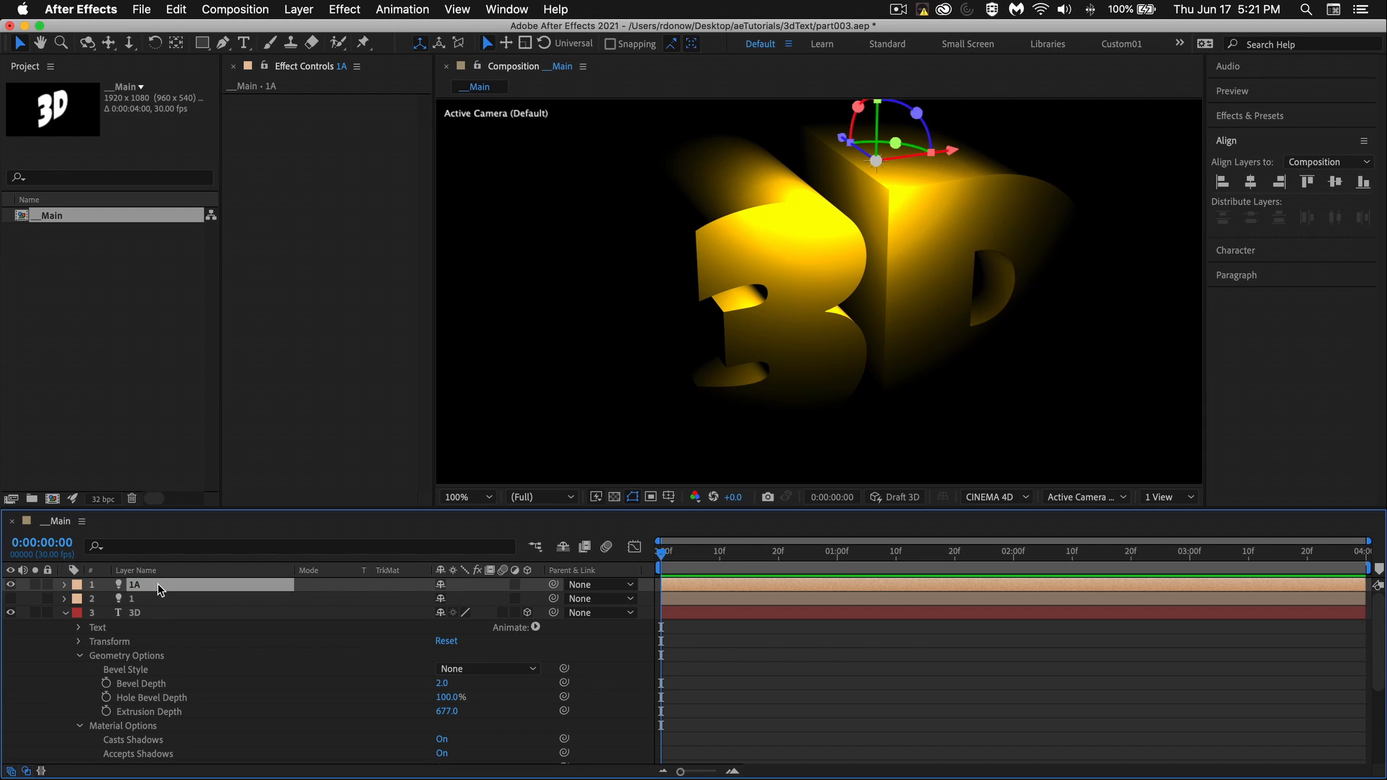
# - Set light 1A's intensity to 184% and change its color to a softer, less saturated orange
pyautogui.click(10, 585)
pyautogui.click(11, 586)
pyautogui.doubleClick(148, 585)
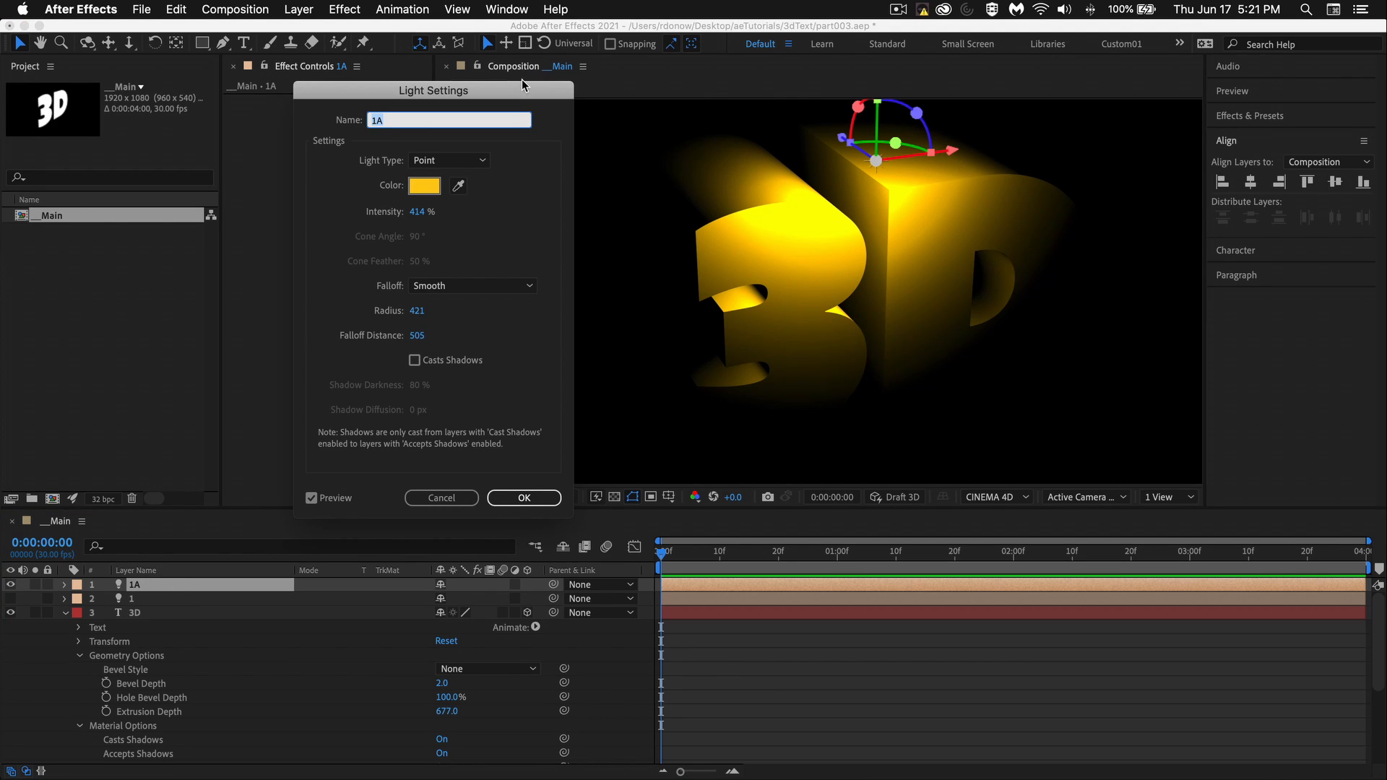
pyautogui.moveTo(517, 94); pyautogui.dragTo(417, 202)
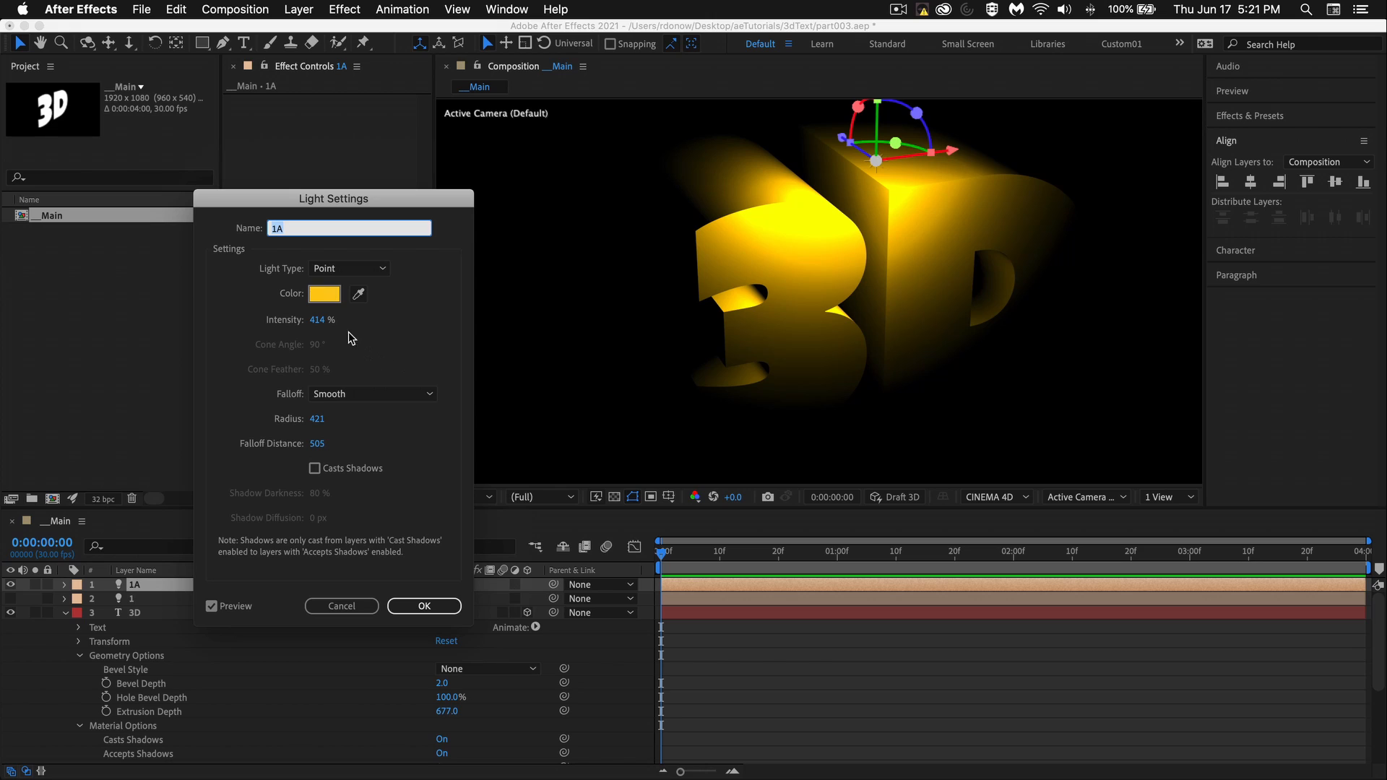
pyautogui.moveTo(318, 320); pyautogui.dragTo(152, 326)
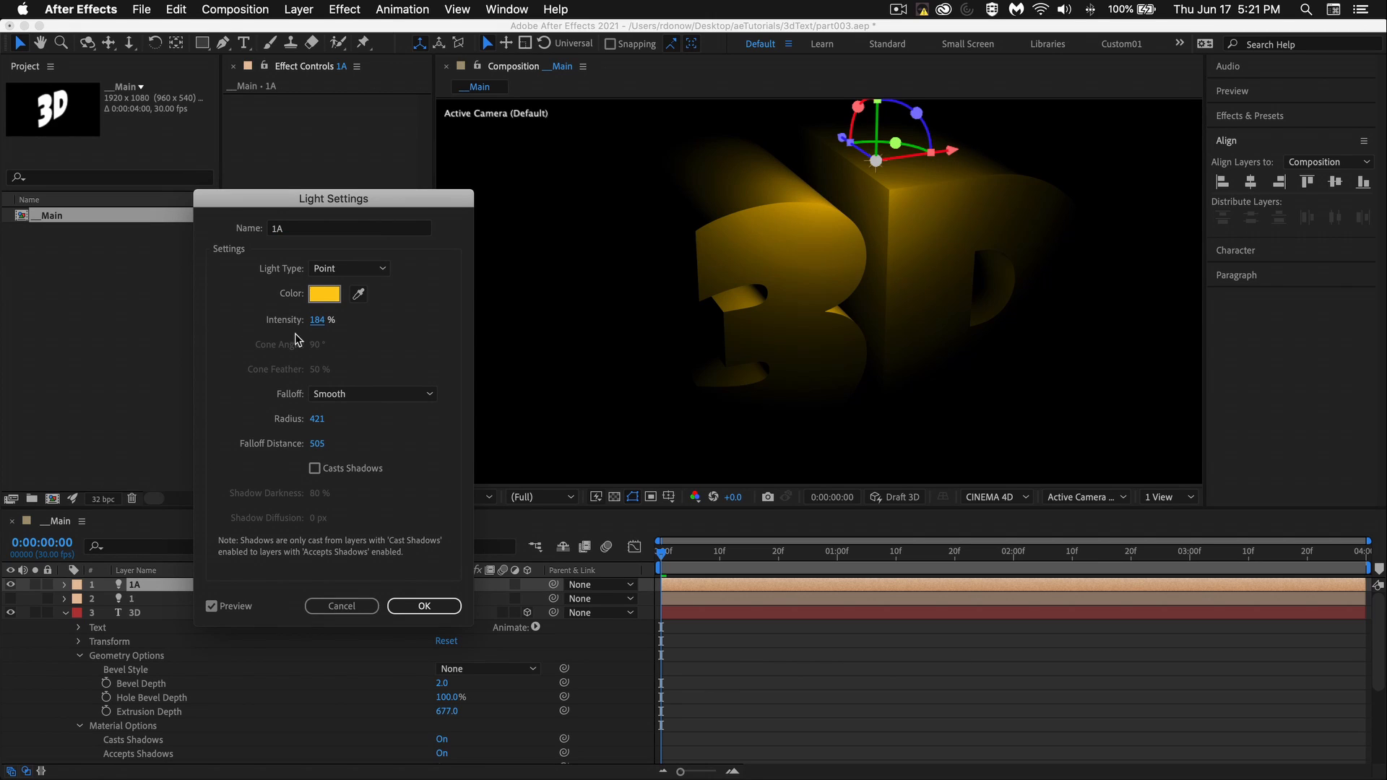
pyautogui.click(325, 296)
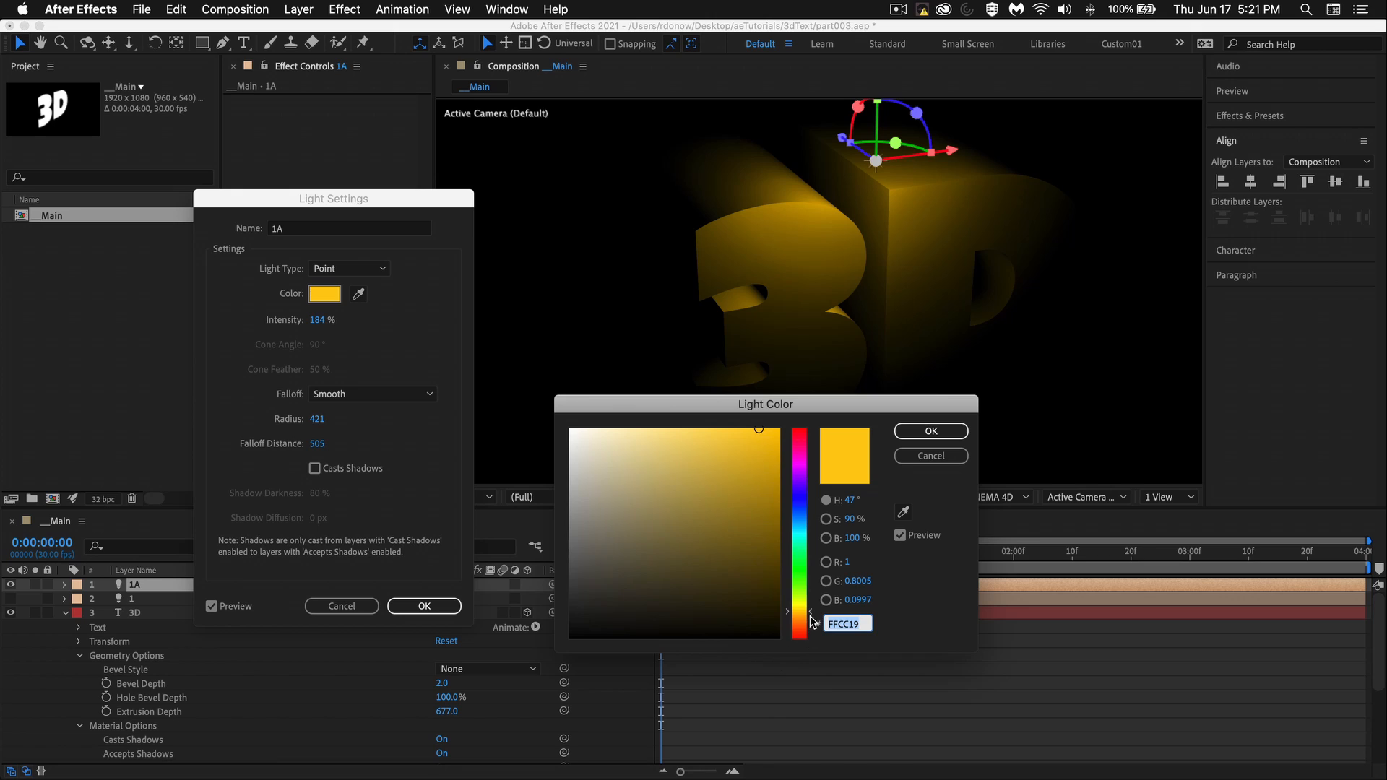
pyautogui.moveTo(812, 617); pyautogui.dragTo(812, 619)
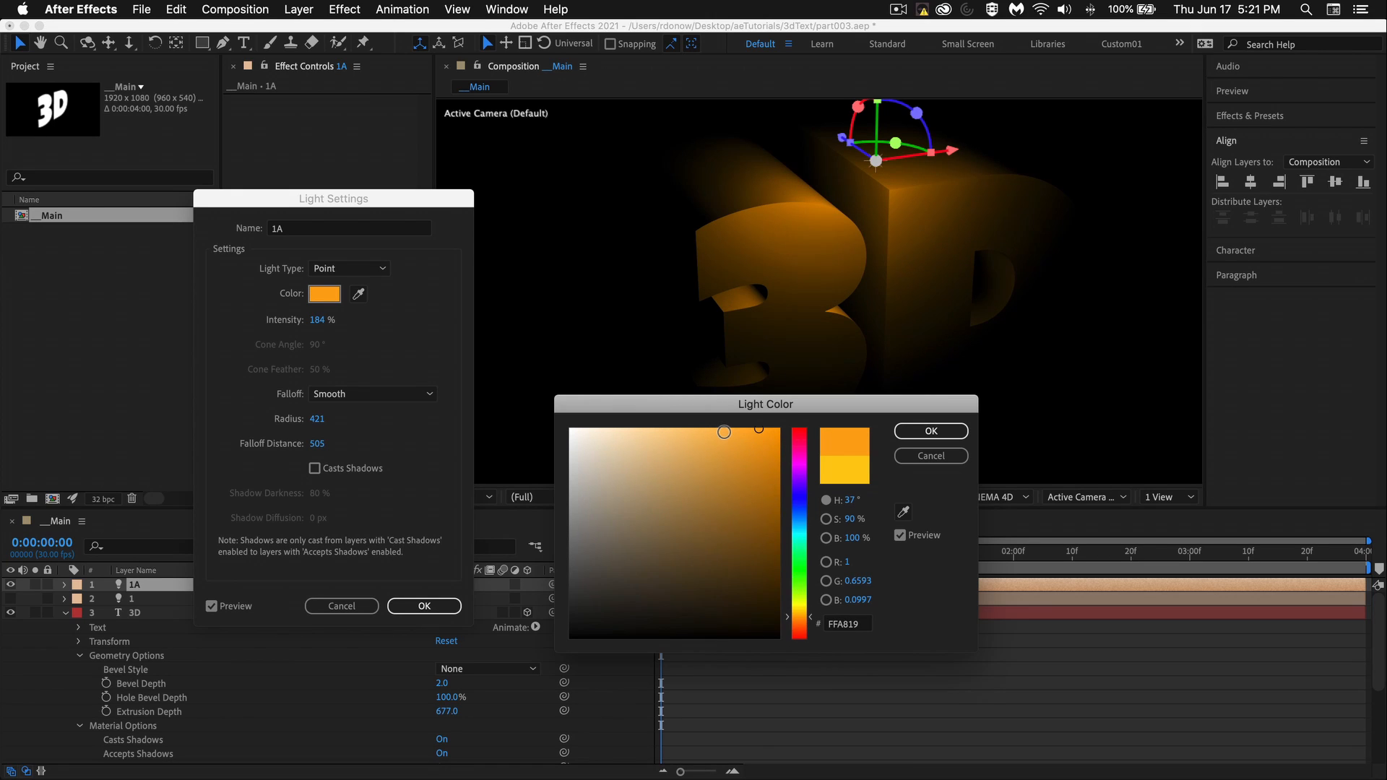
pyautogui.click(724, 432)
pyautogui.click(924, 432)
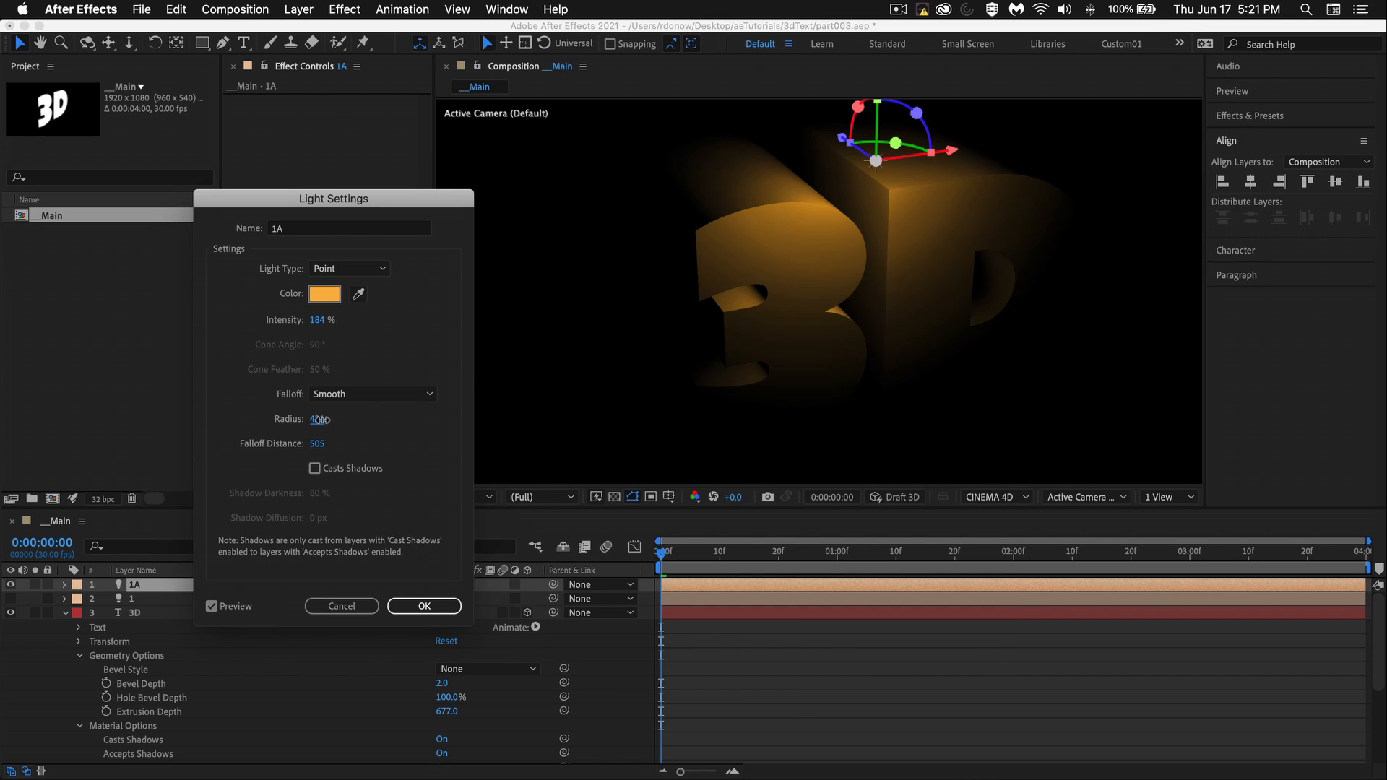
# - Set light 1A's radius to 327 and its falloff distance to 1186
pyautogui.moveTo(318, 419); pyautogui.dragTo(390, 418)
pyautogui.moveTo(318, 444); pyautogui.dragTo(430, 440)
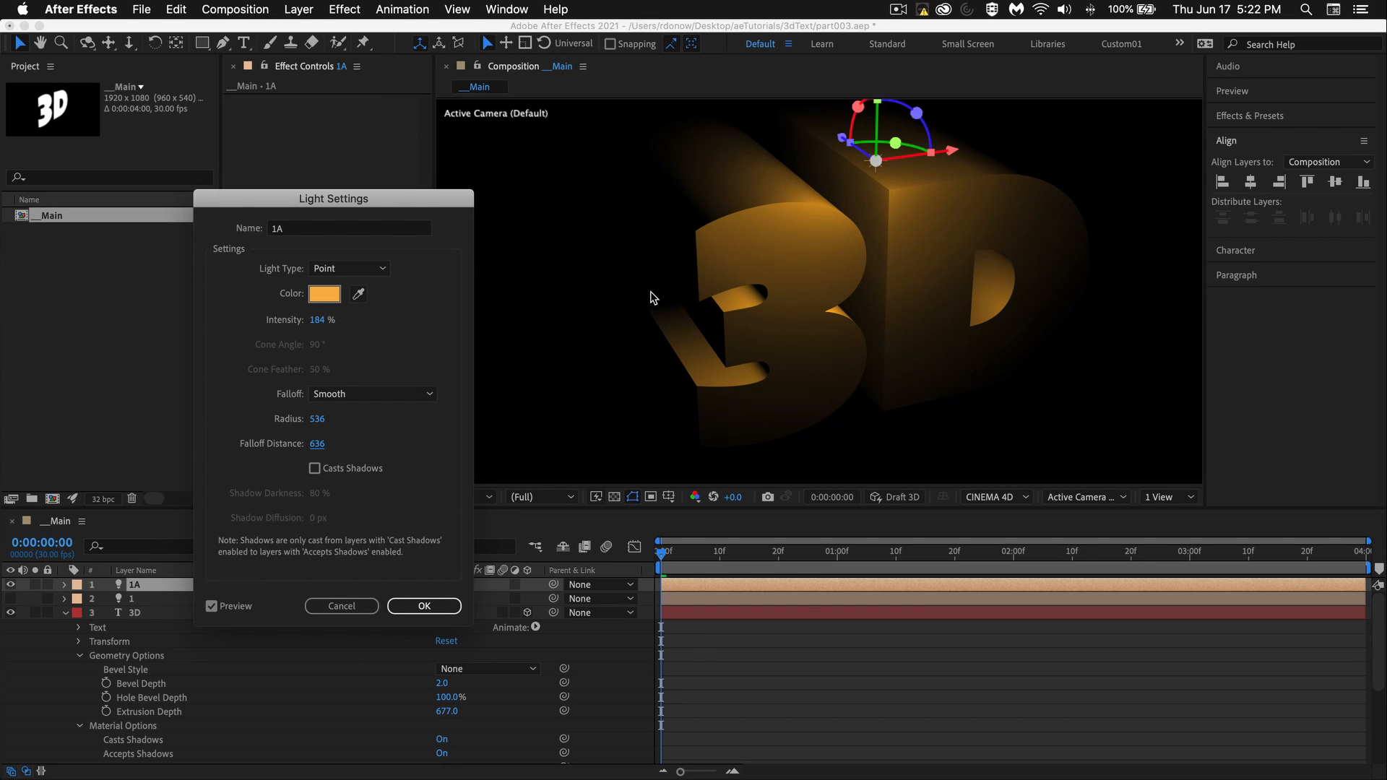
pyautogui.moveTo(322, 444); pyautogui.dragTo(412, 442)
pyautogui.moveTo(318, 444); pyautogui.dragTo(575, 366)
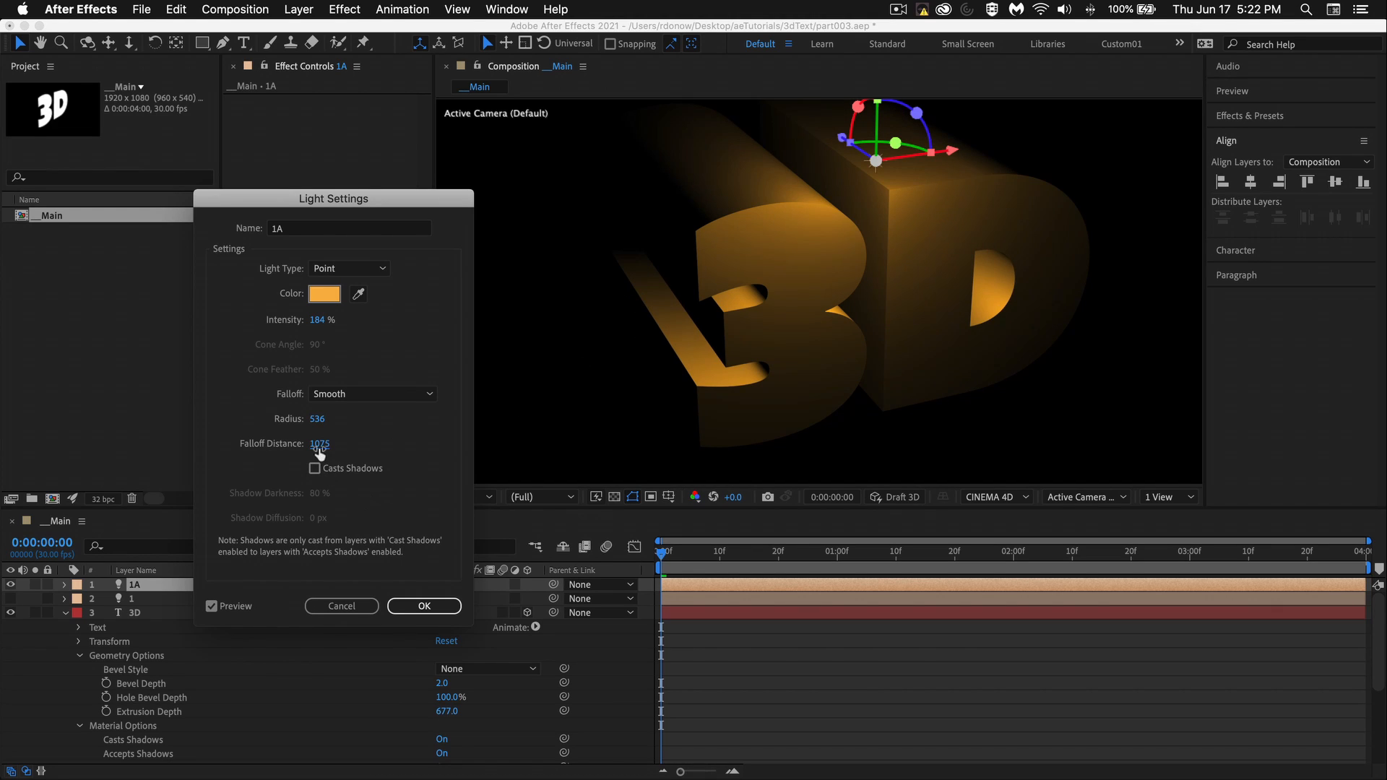
pyautogui.moveTo(318, 444); pyautogui.dragTo(410, 447)
pyautogui.moveTo(317, 418); pyautogui.dragTo(643, 419)
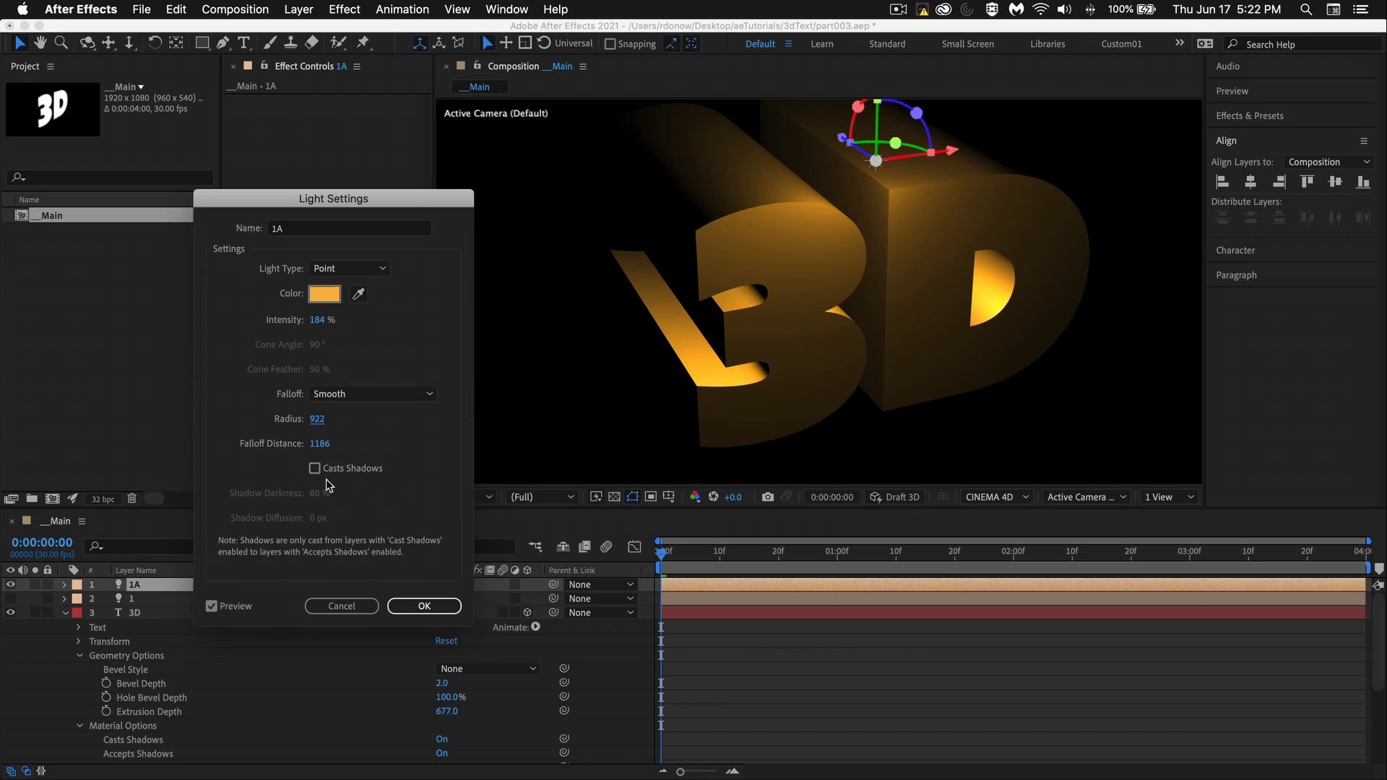
pyautogui.moveTo(317, 419); pyautogui.dragTo(652, 278)
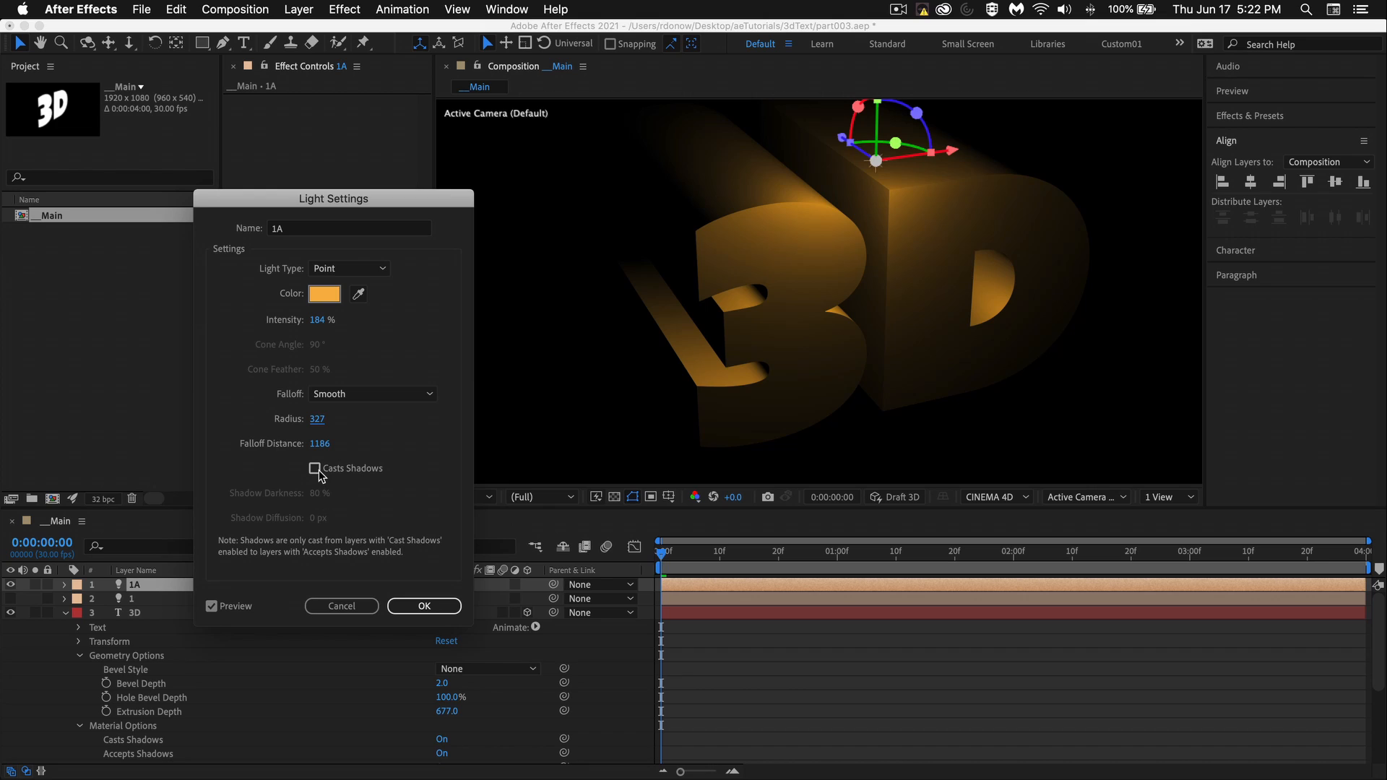
# - Lower light 1A's intensity to a dim glow and accept the light settings
pyautogui.moveTo(318, 320); pyautogui.dragTo(256, 322)
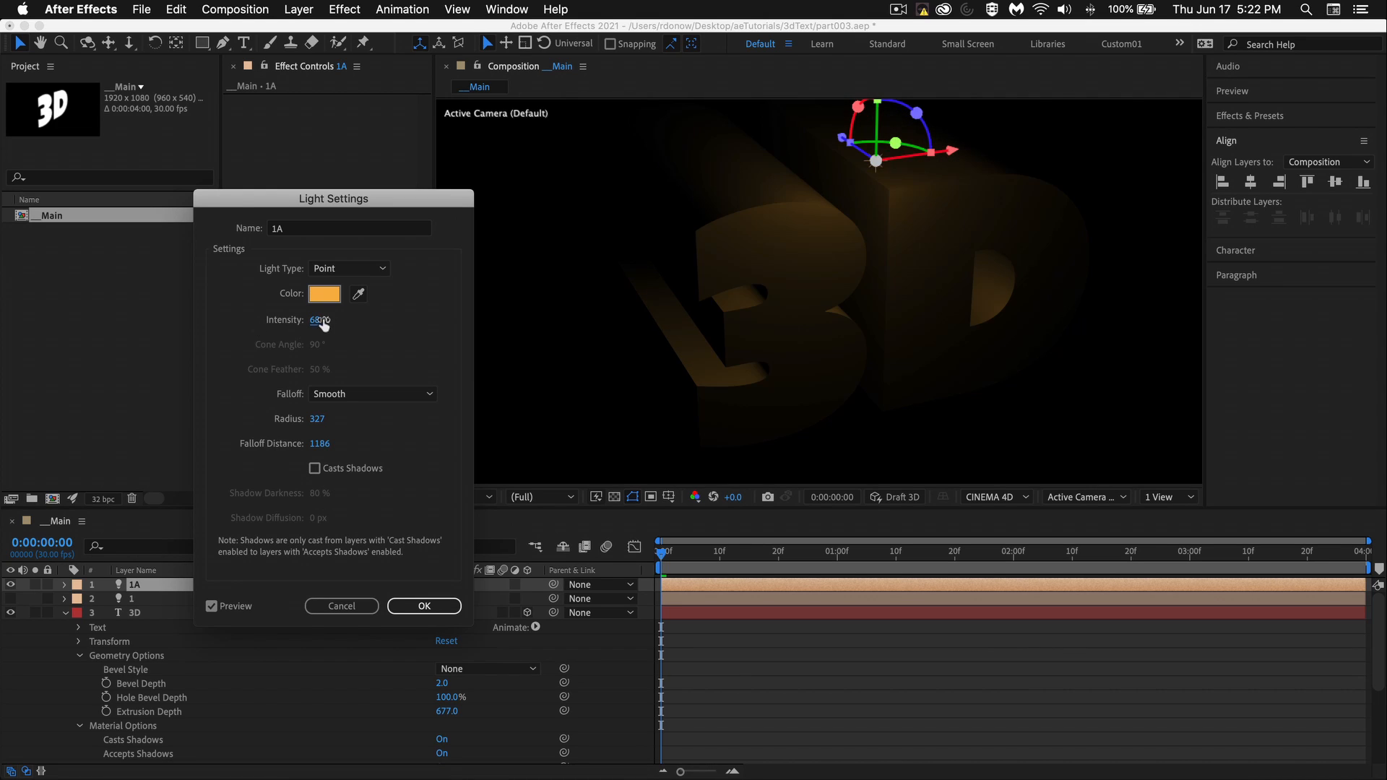
pyautogui.click(424, 605)
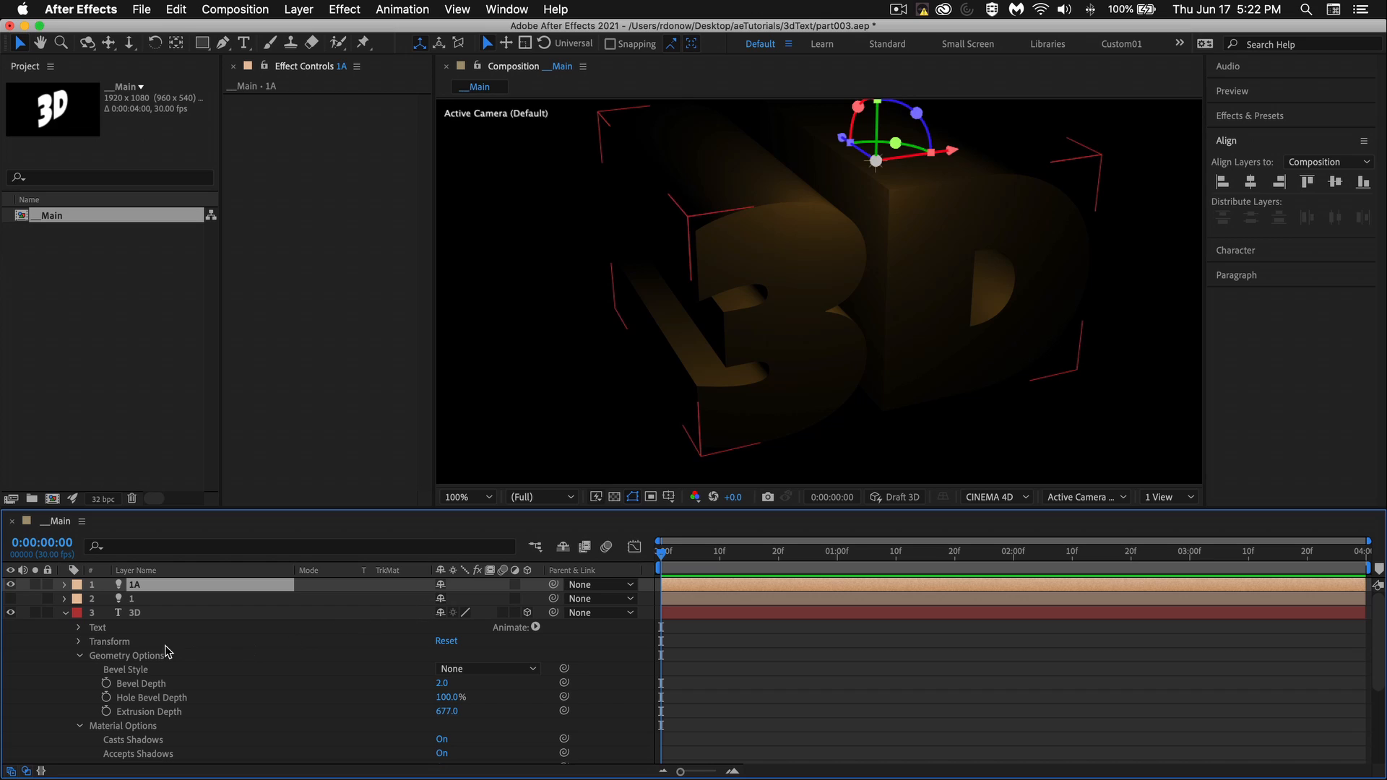
# - Show light 1 again and toggle light 1A off and back on to compare its effect
pyautogui.click(10, 598)
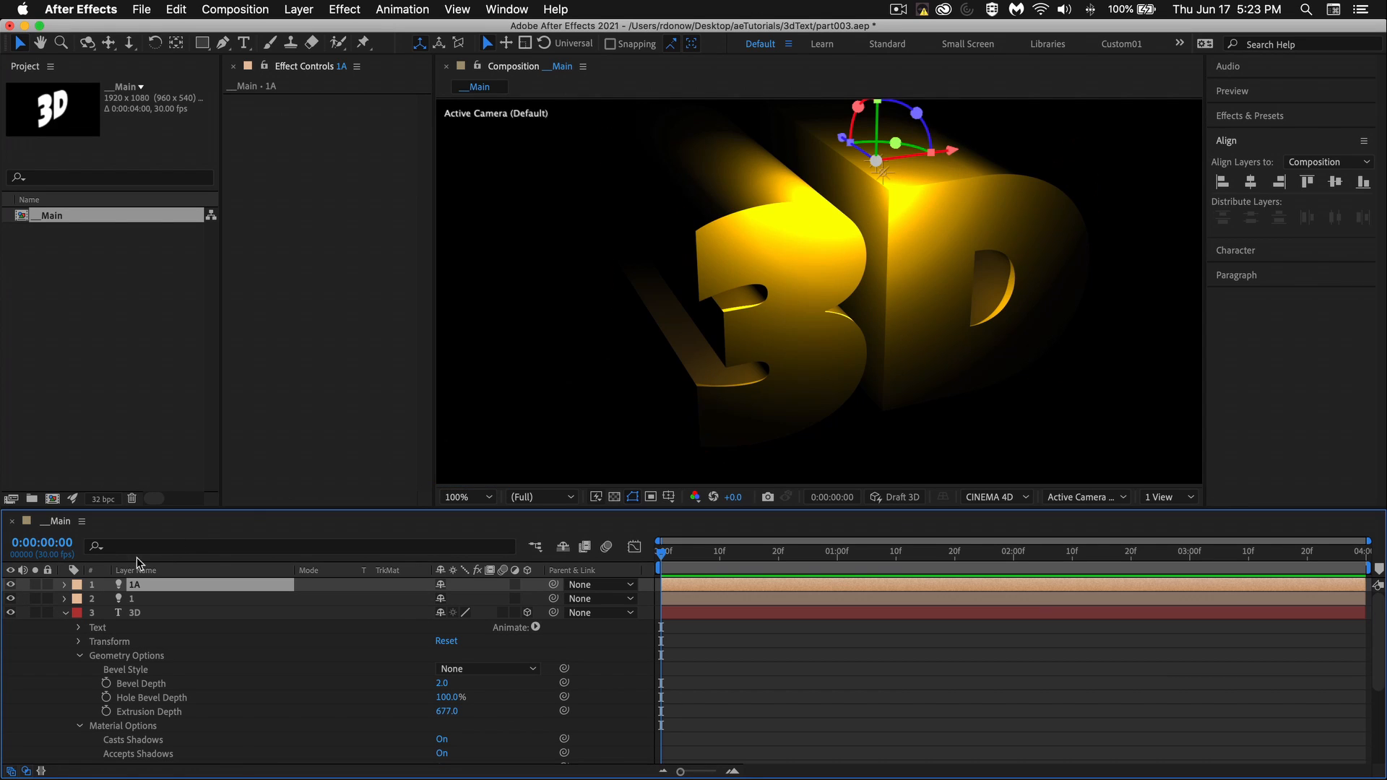
pyautogui.click(10, 585)
pyautogui.click(10, 585)
# - Open light 1's settings and set its intensity to 384%
pyautogui.click(132, 600)
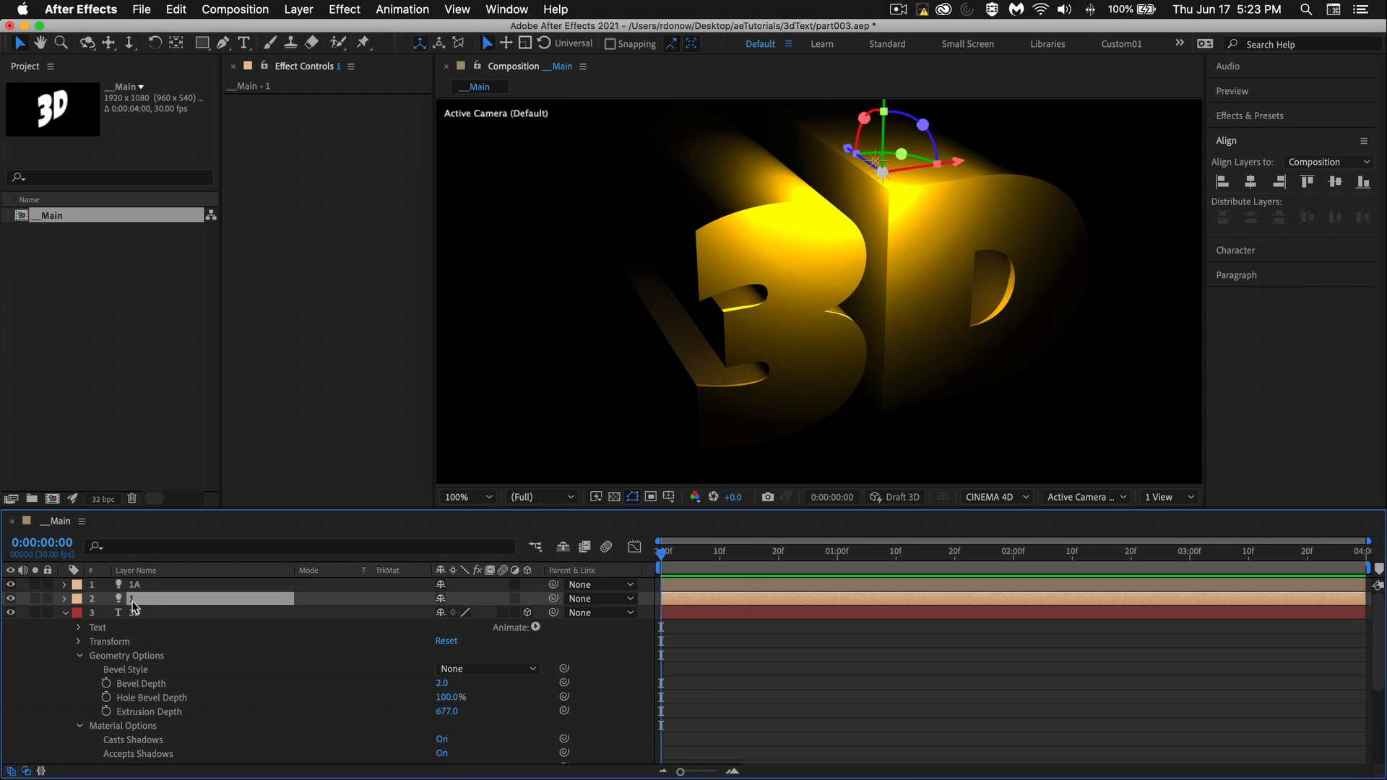
pyautogui.doubleClick(132, 600)
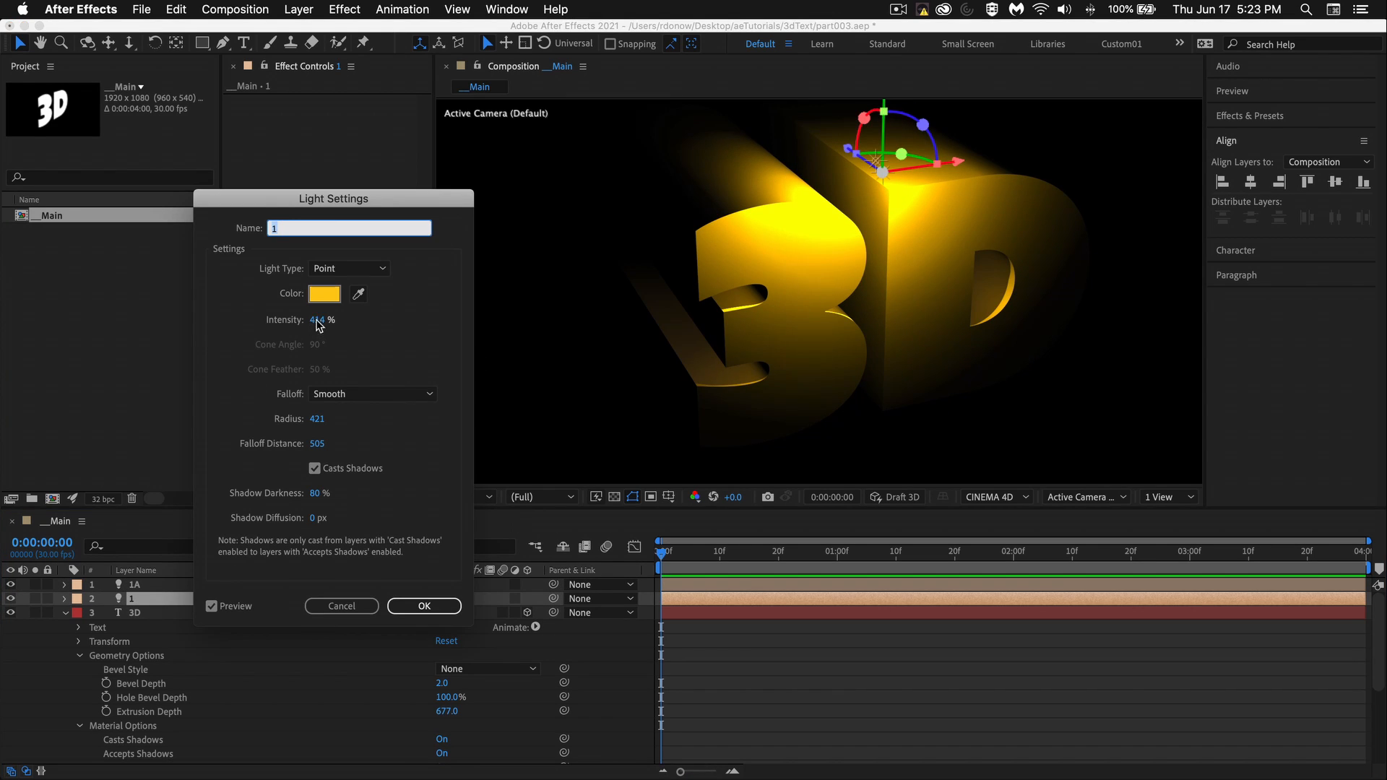
pyautogui.moveTo(318, 320); pyautogui.dragTo(282, 316)
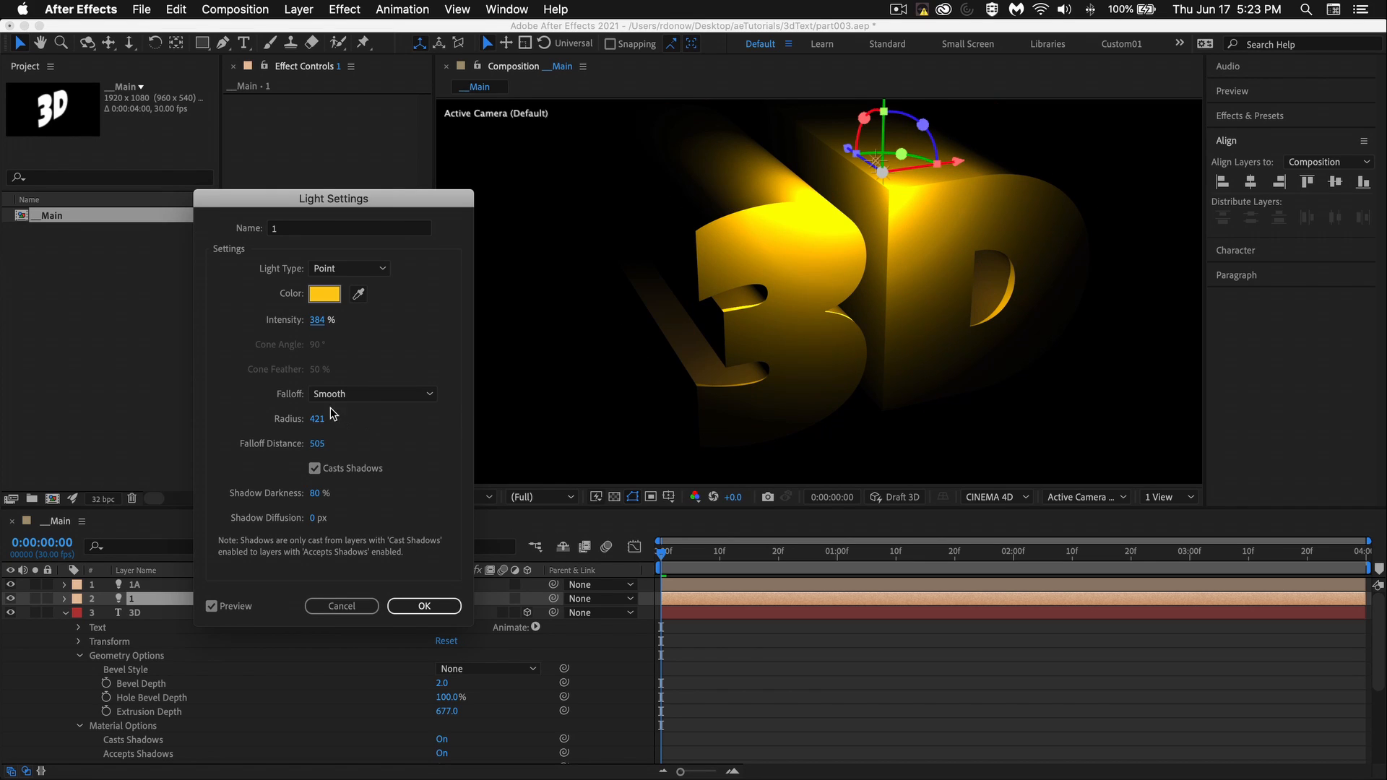
# - Lower light 1's intensity to 331% and accept the light settings
pyautogui.moveTo(317, 320); pyautogui.dragTo(273, 321)
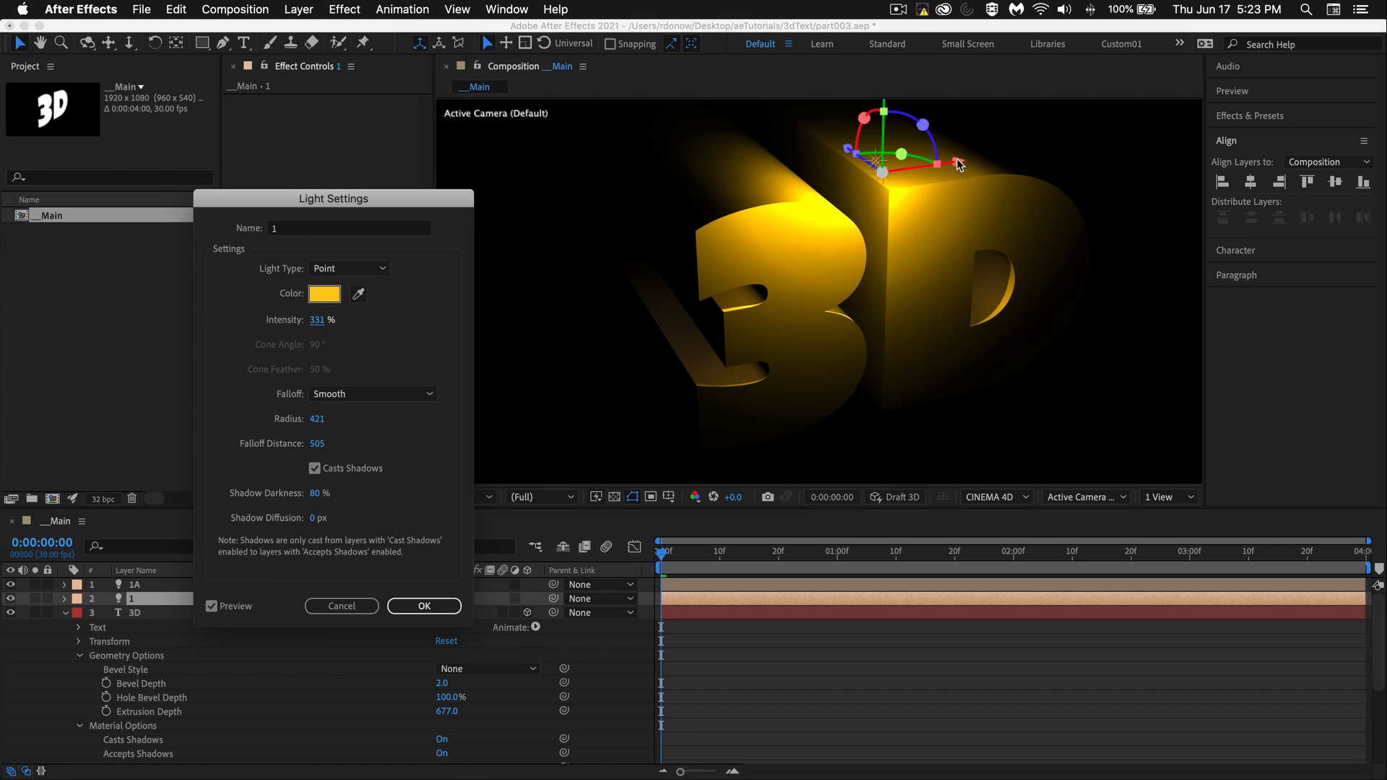
pyautogui.click(424, 606)
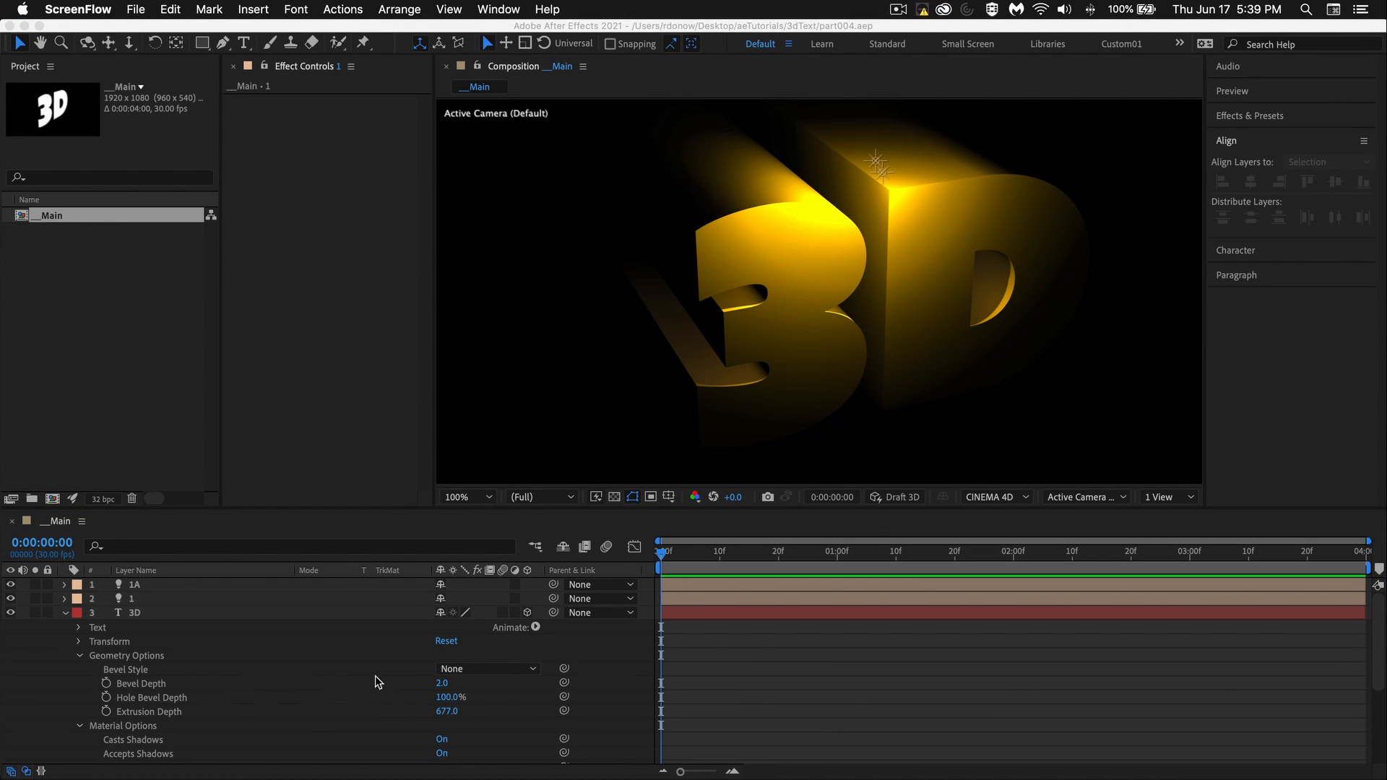
# - Give the 3D text a Convex bevel, trying a bevel depth of 10 before settling on 7
pyautogui.click(505, 670)
pyautogui.click(508, 671)
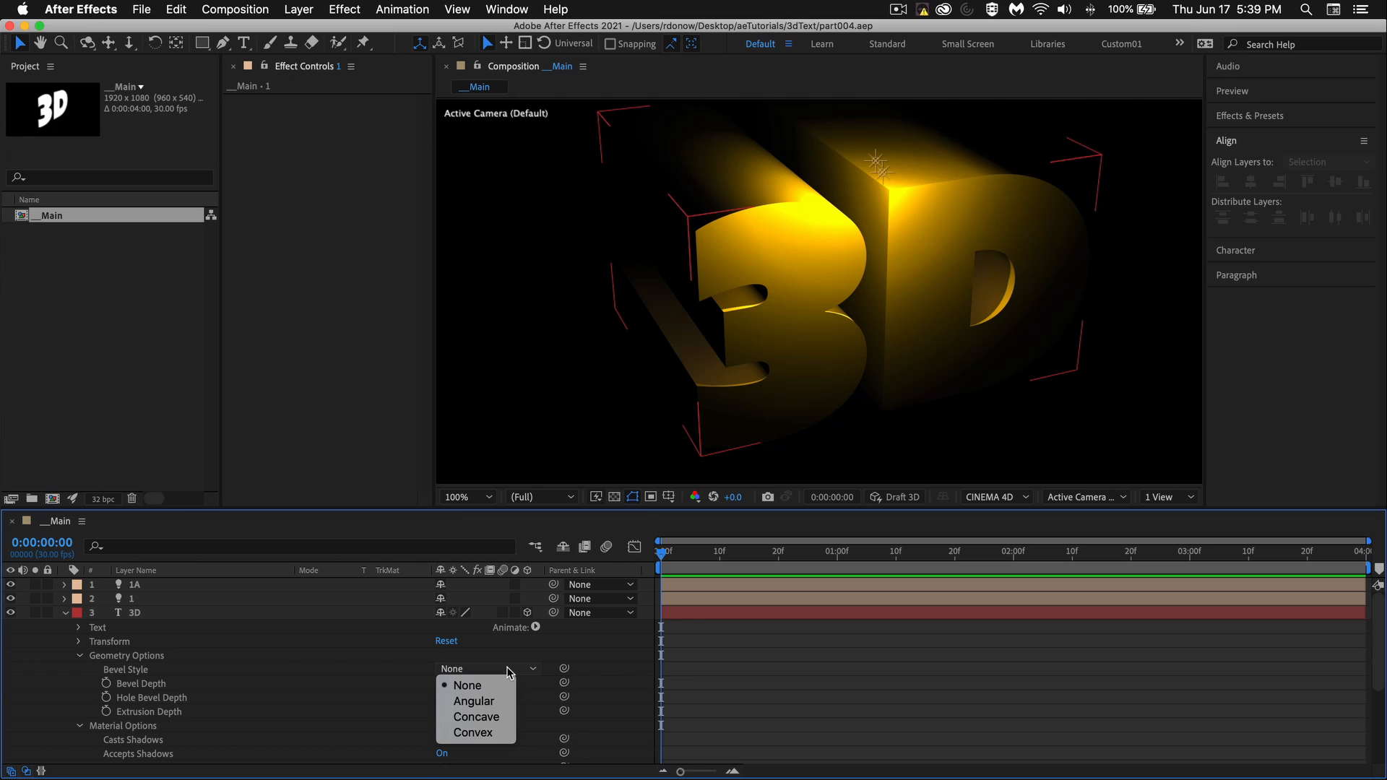
pyautogui.click(502, 732)
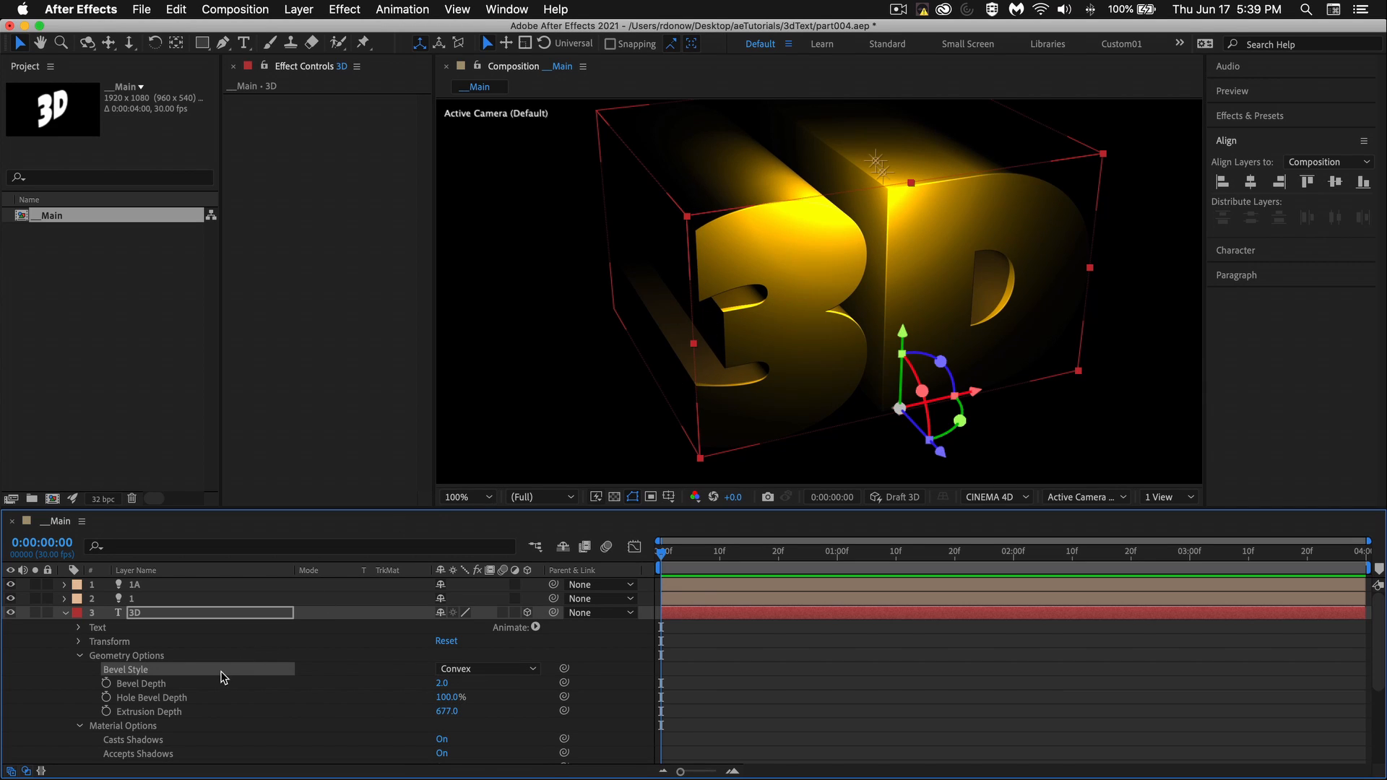
pyautogui.click(443, 684)
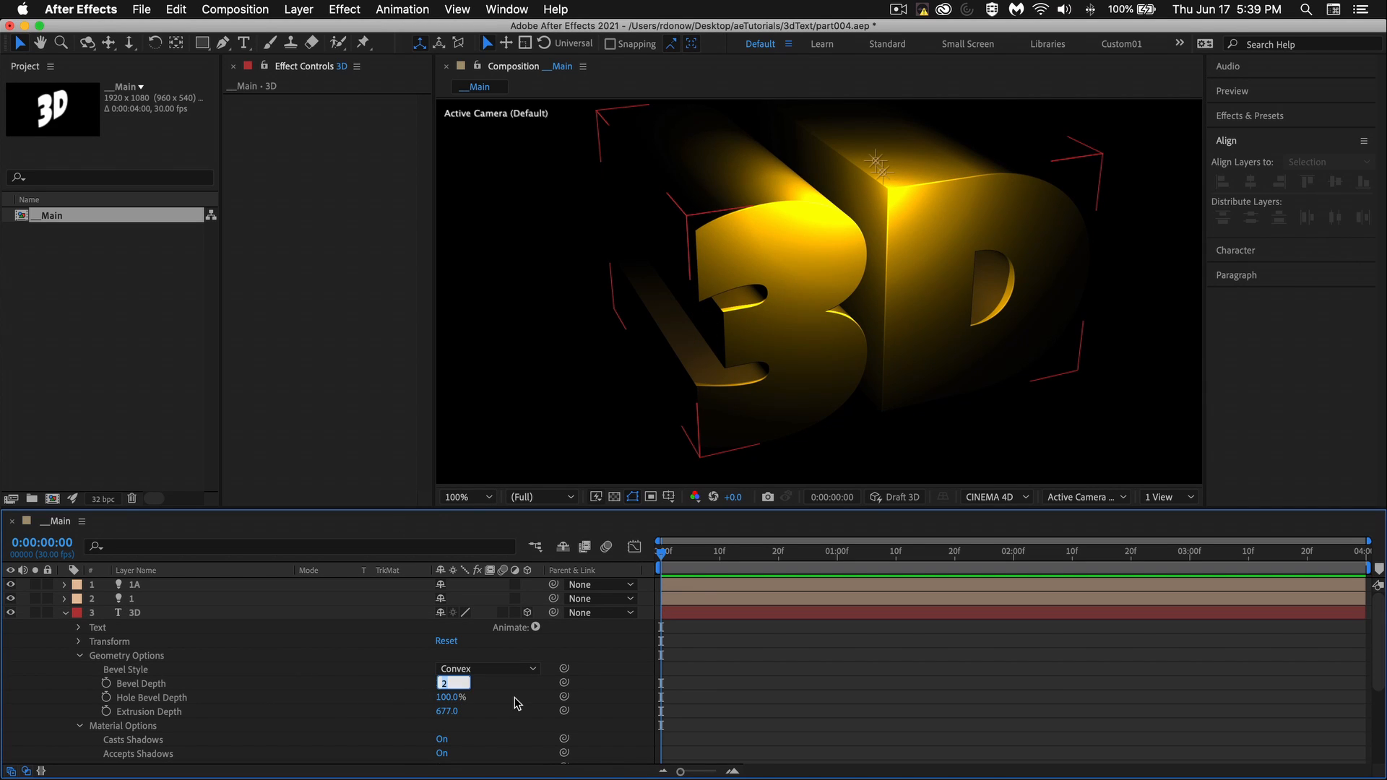
pyautogui.write('10')
pyautogui.press('Return')
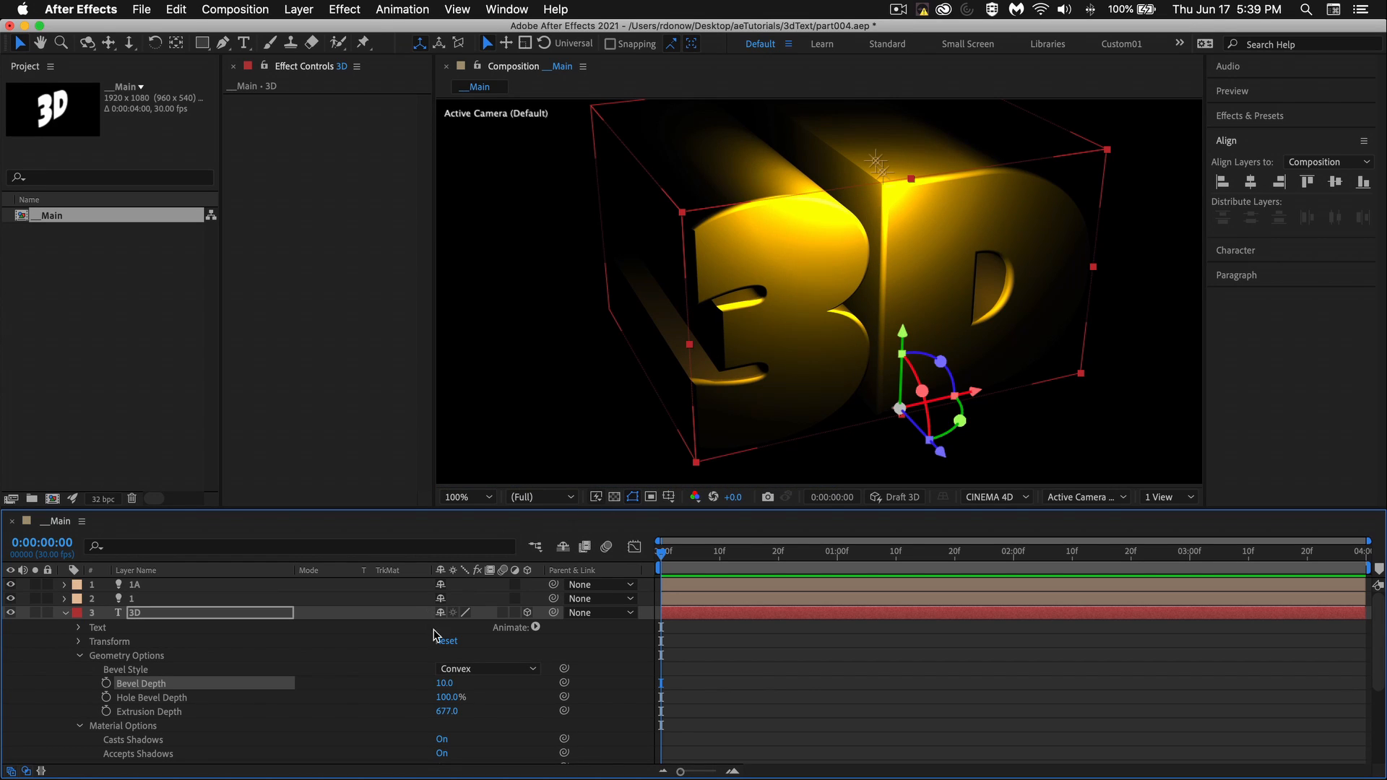
pyautogui.click(447, 683)
pyautogui.press('Return')
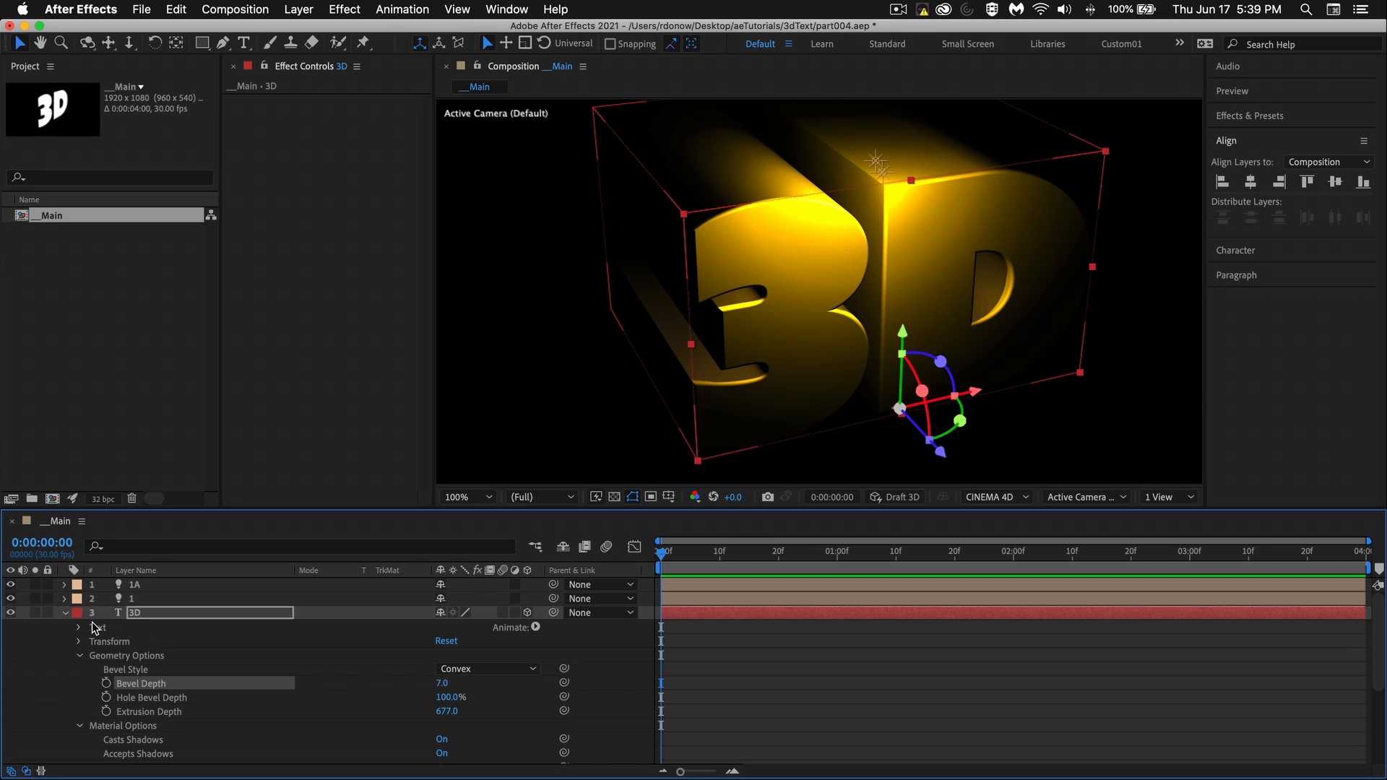
# - Duplicate lights 1 and 1A and group the two copies together at the top of the layer stack
pyautogui.click(65, 613)
pyautogui.click(153, 596)
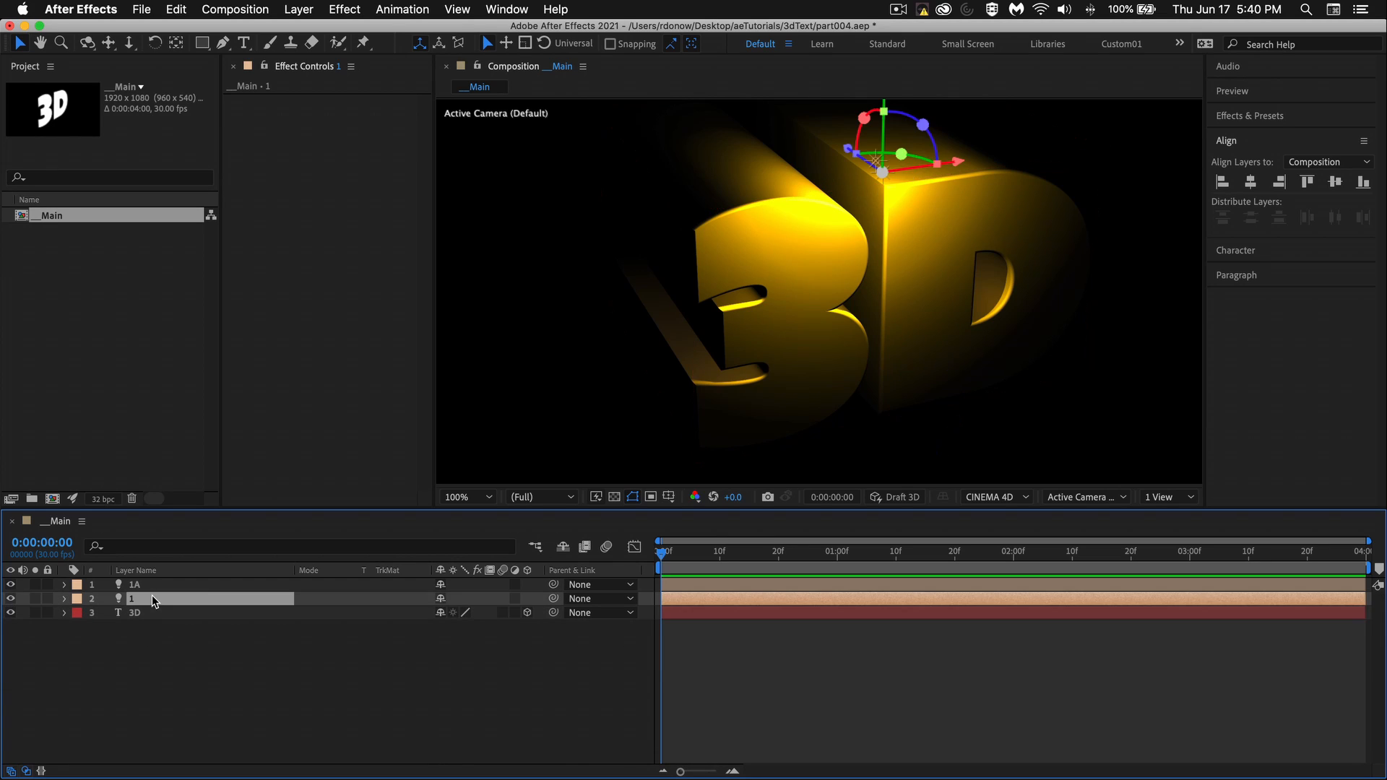
pyautogui.keyDown('shift'); pyautogui.click(149, 590); pyautogui.keyUp('shift')
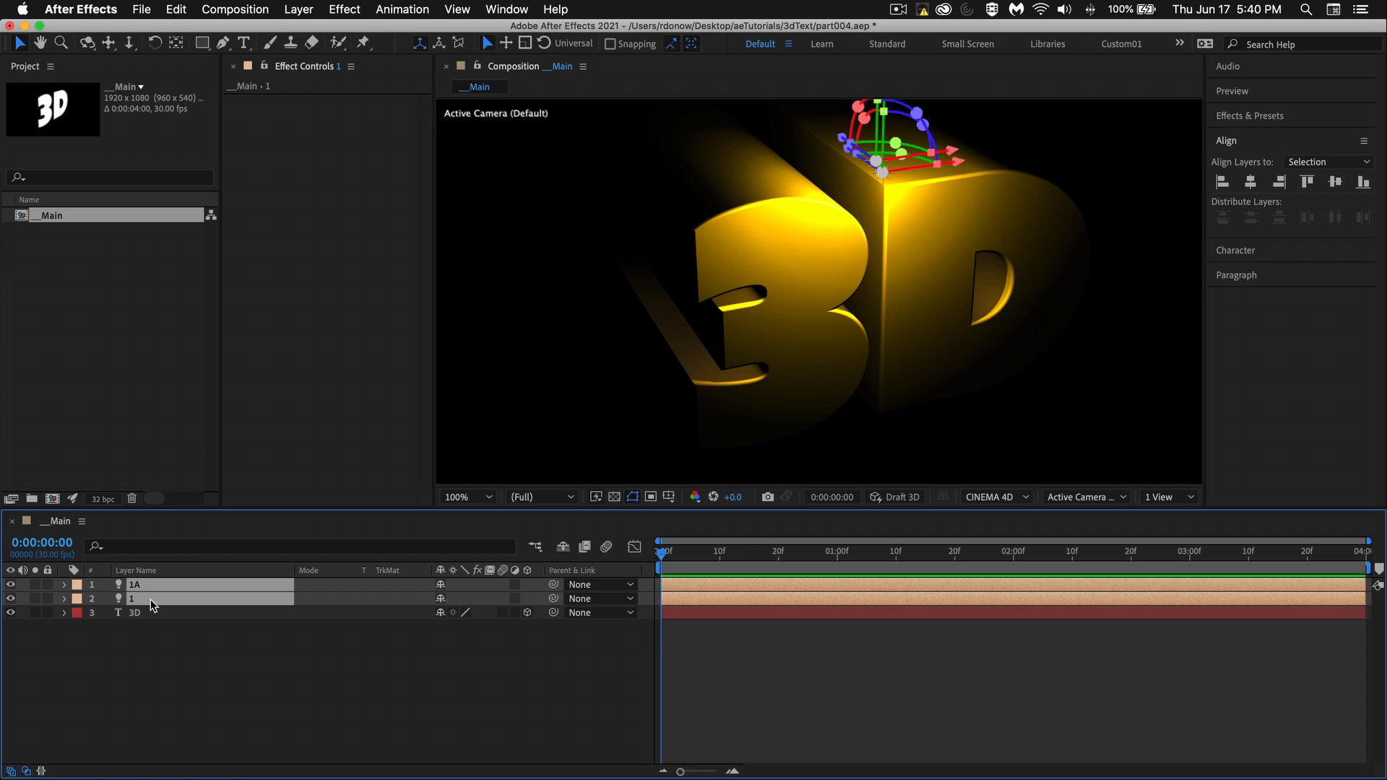
pyautogui.press('super+d')
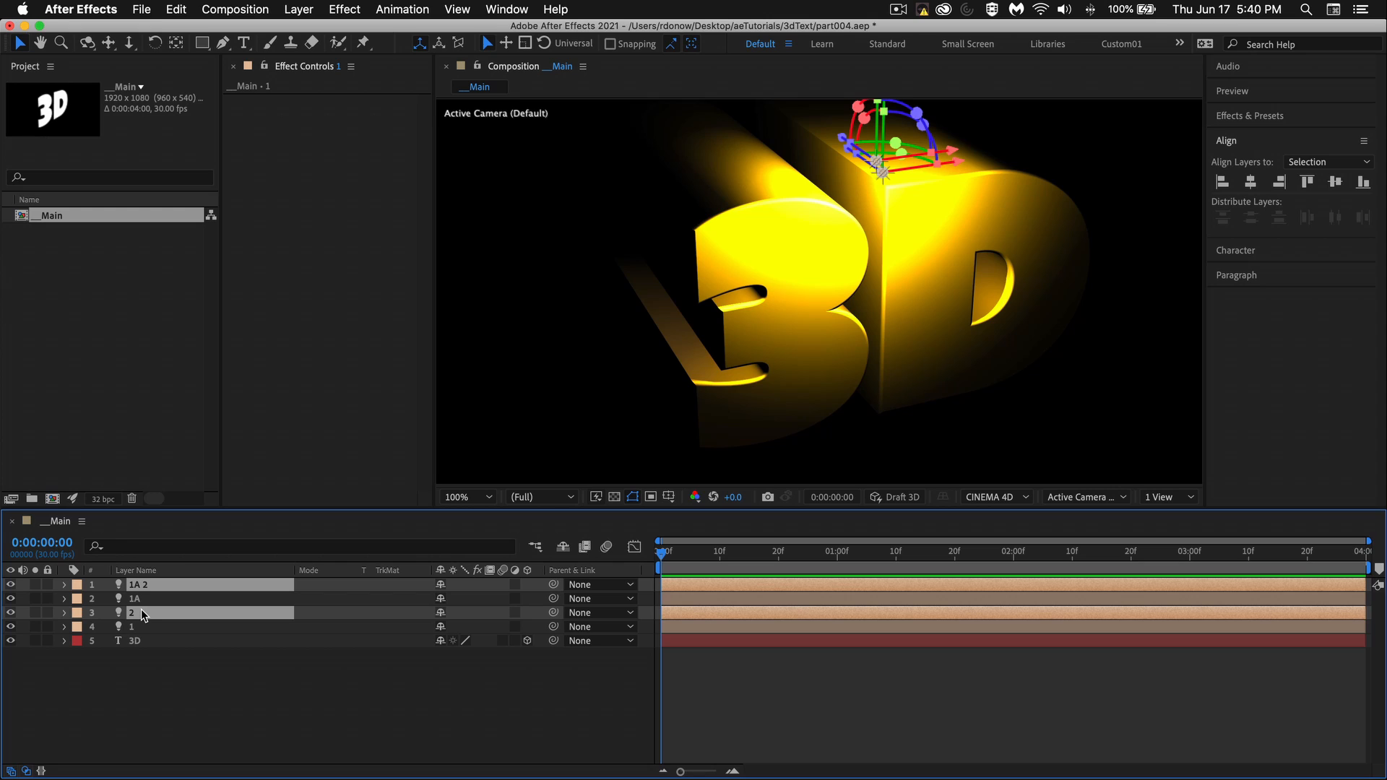
pyautogui.moveTo(141, 609); pyautogui.dragTo(141, 599)
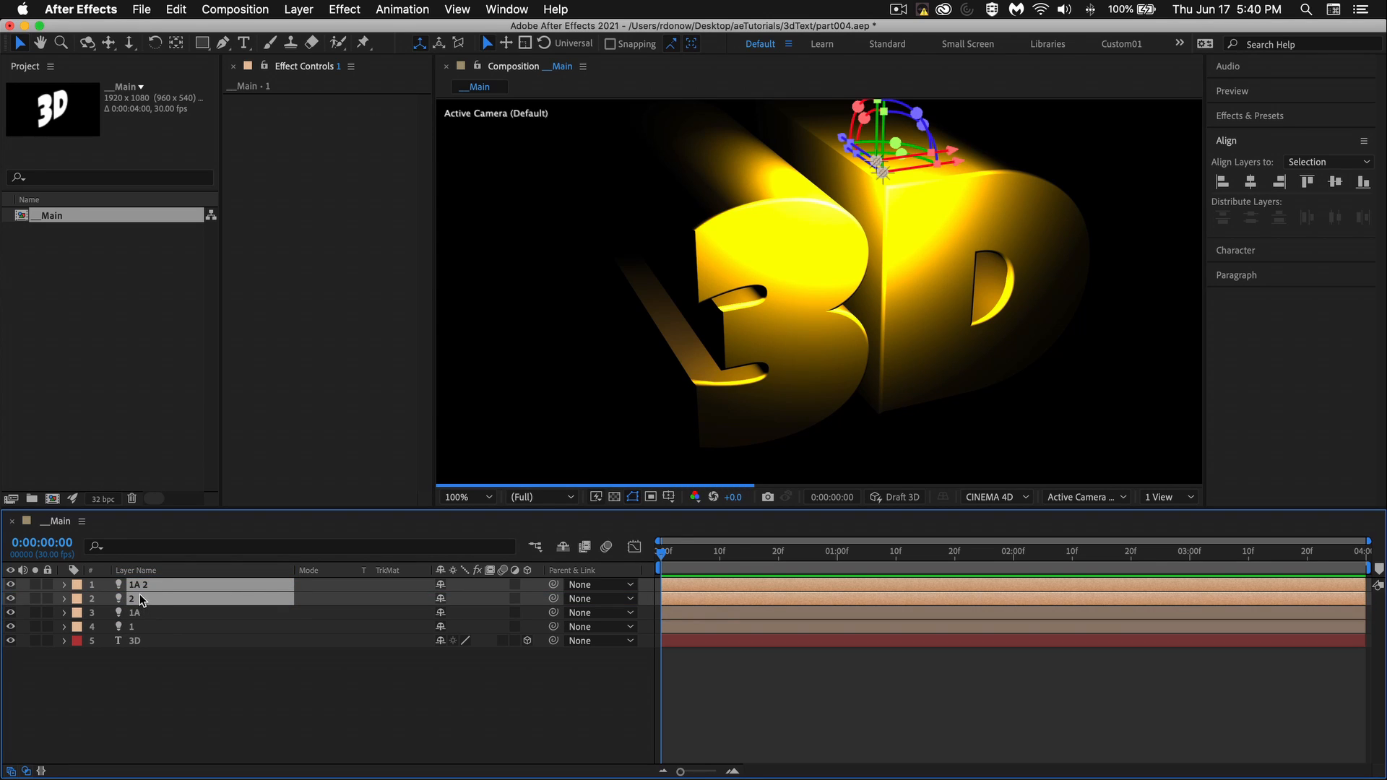
# - Rename the duplicated fill light layer 1A 2 as 2A
pyautogui.click(158, 657)
pyautogui.click(144, 585)
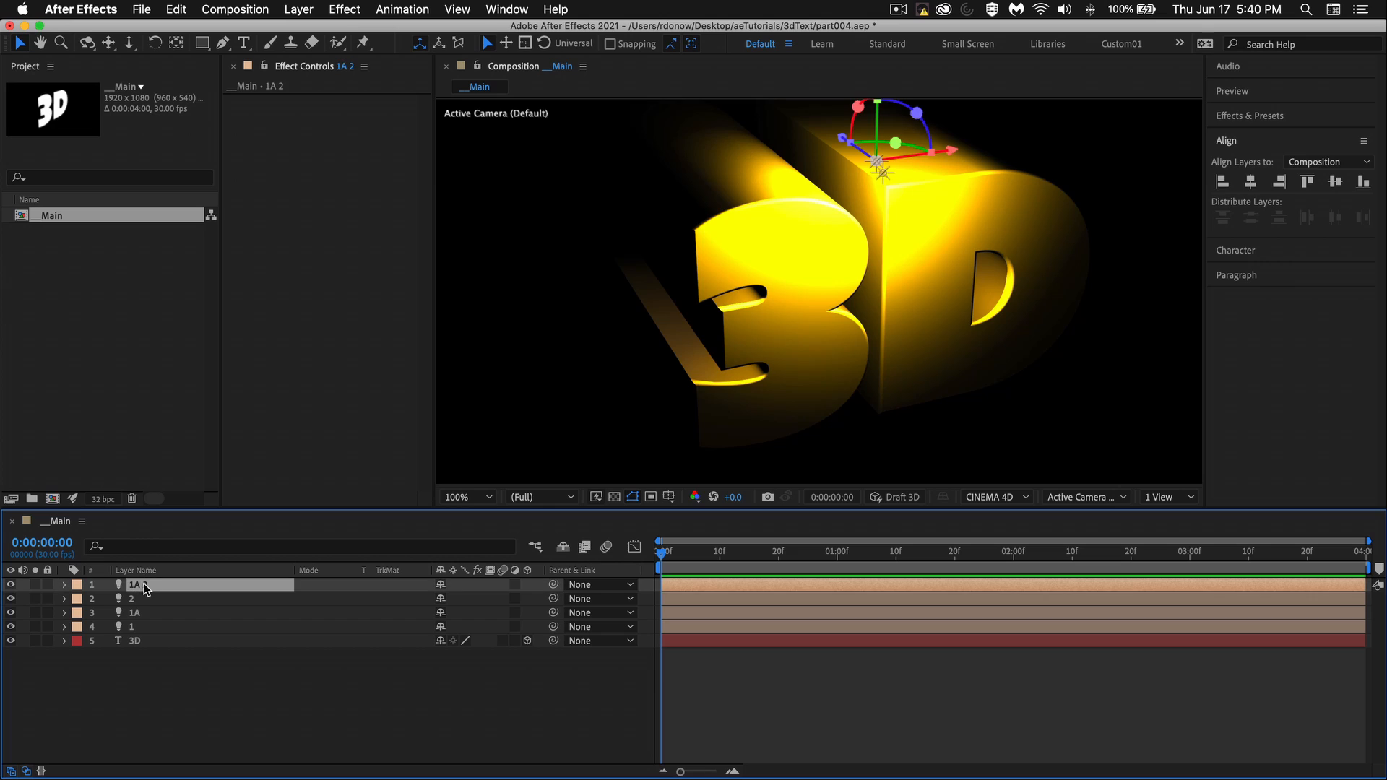
pyautogui.press('Return')
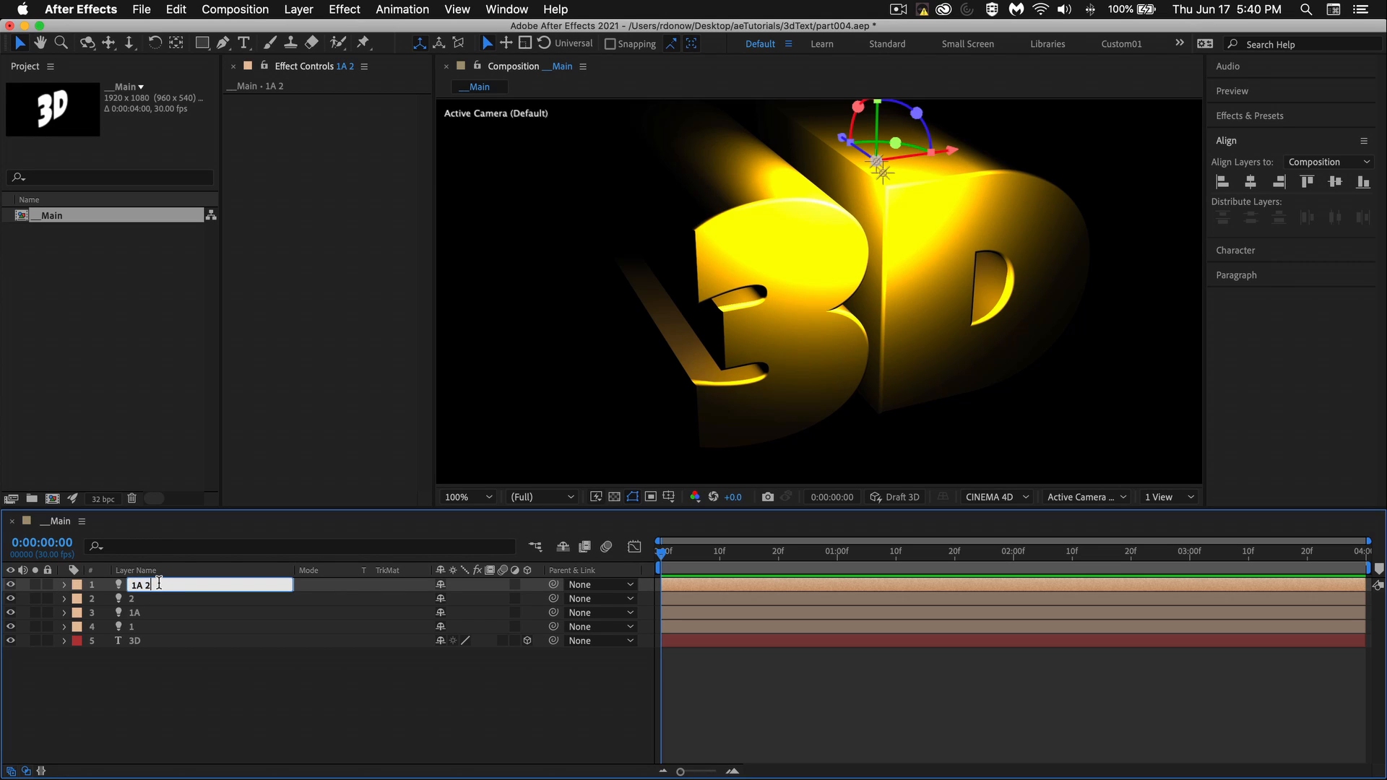
pyautogui.press('BackSpace')
pyautogui.press('BackSpace')
pyautogui.click(137, 584)
pyautogui.press('BackSpace')
pyautogui.write('2A')
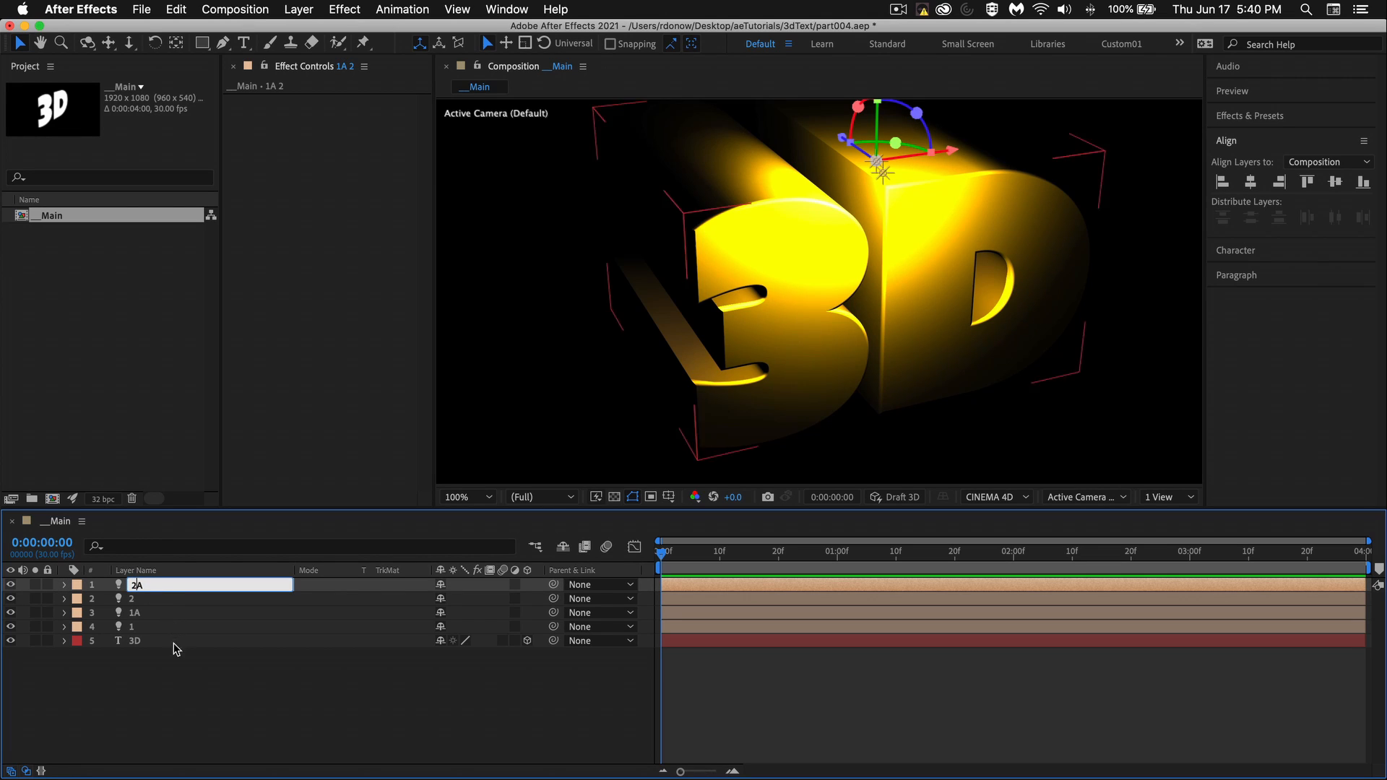
pyautogui.click(154, 684)
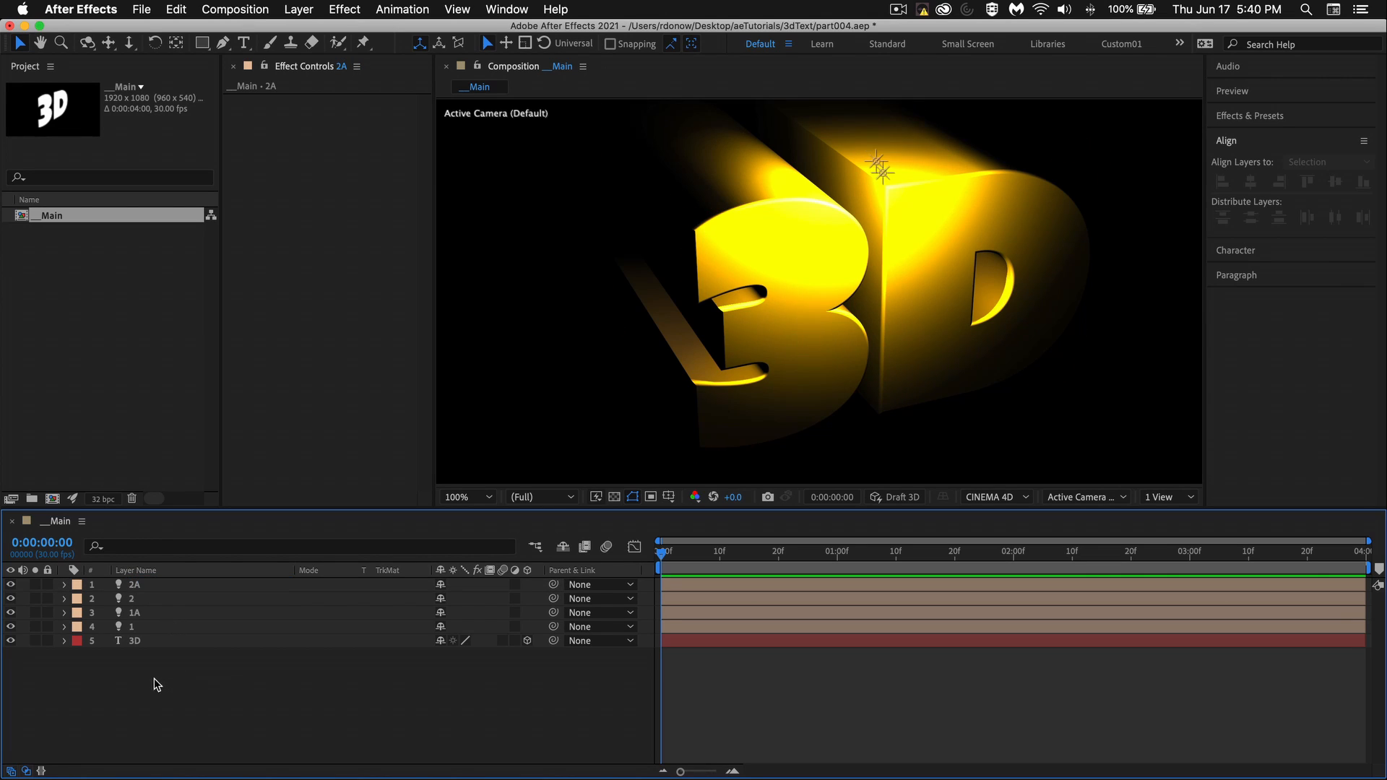
# - Move lights 2 and 2A together along X to the 3's upper-left corner, then bring them slightly forward along Z
pyautogui.click(133, 602)
pyautogui.keyDown('shift'); pyautogui.click(135, 583); pyautogui.keyUp('shift')
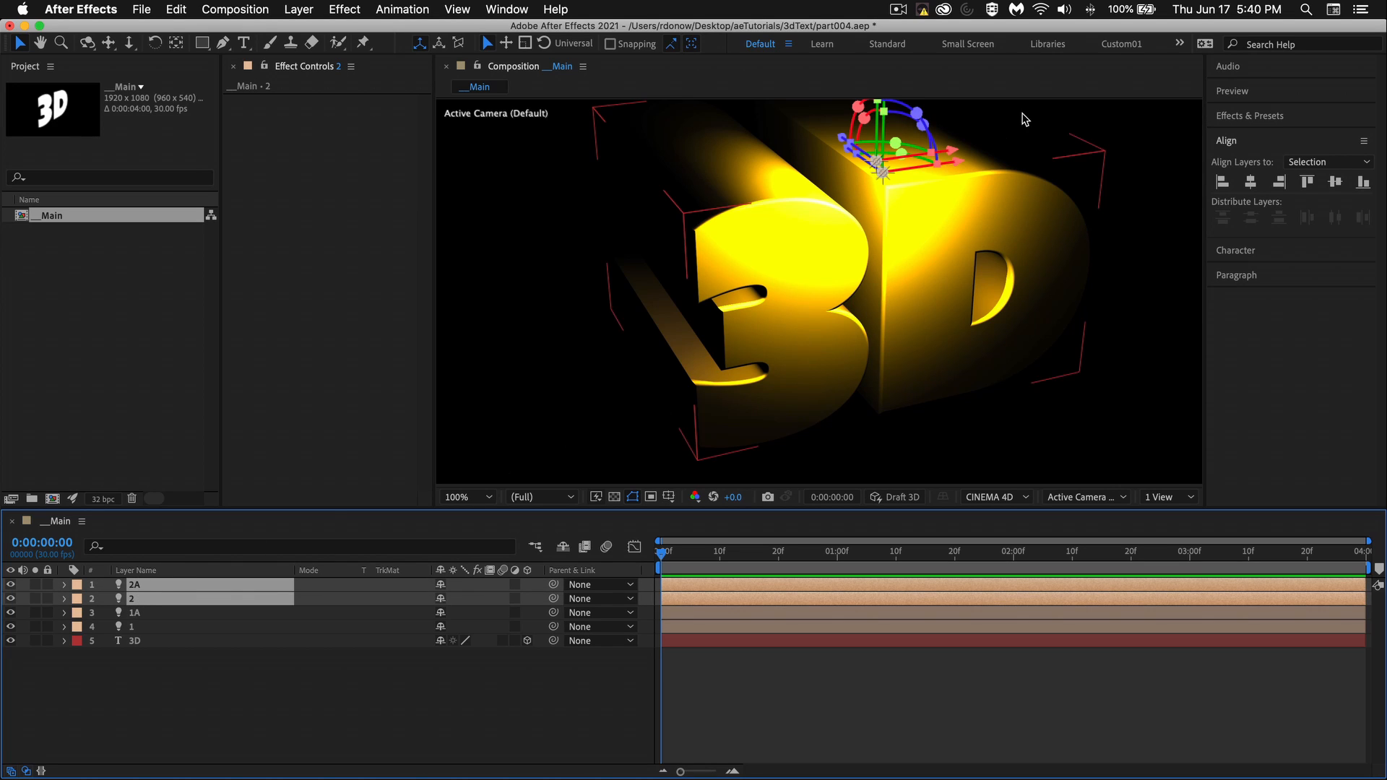
pyautogui.click(959, 164)
pyautogui.moveTo(959, 164); pyautogui.dragTo(713, 211)
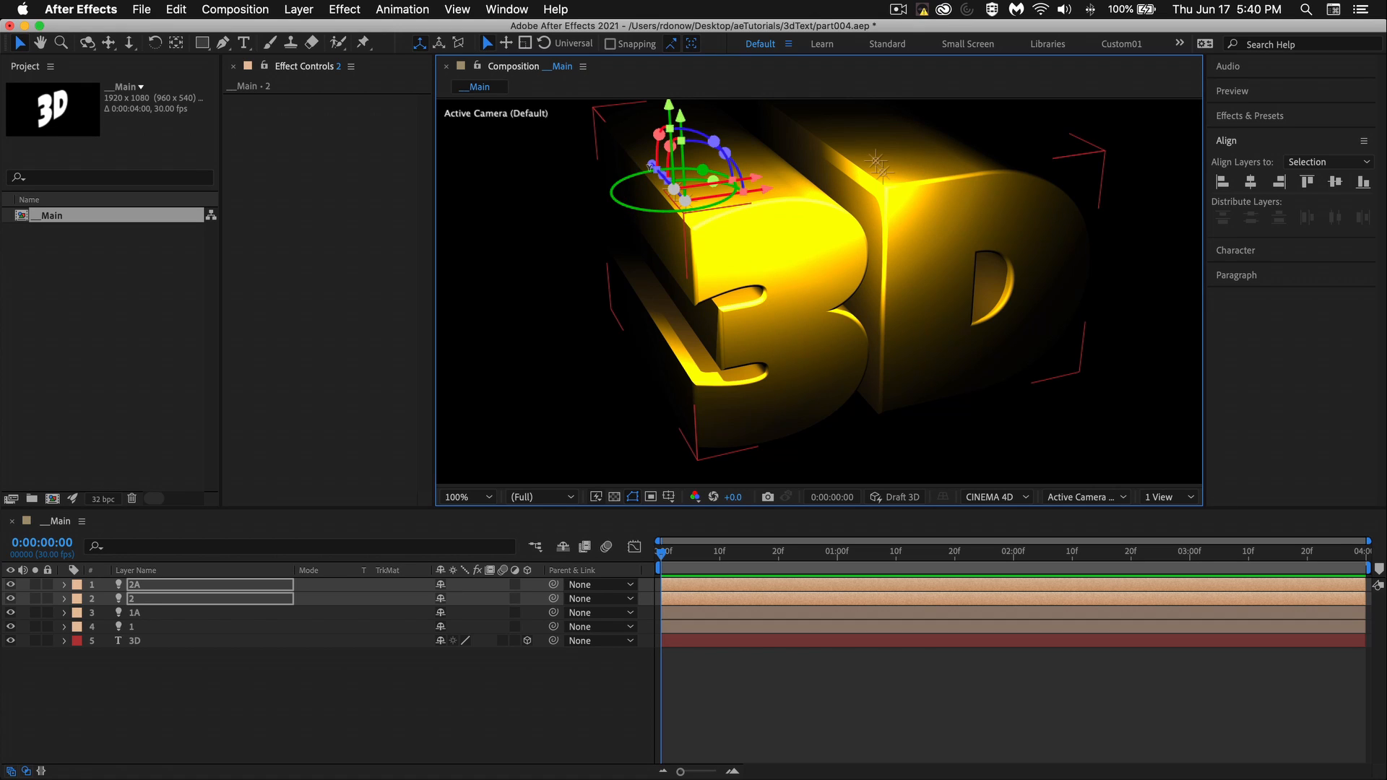
pyautogui.moveTo(651, 169); pyautogui.dragTo(673, 186)
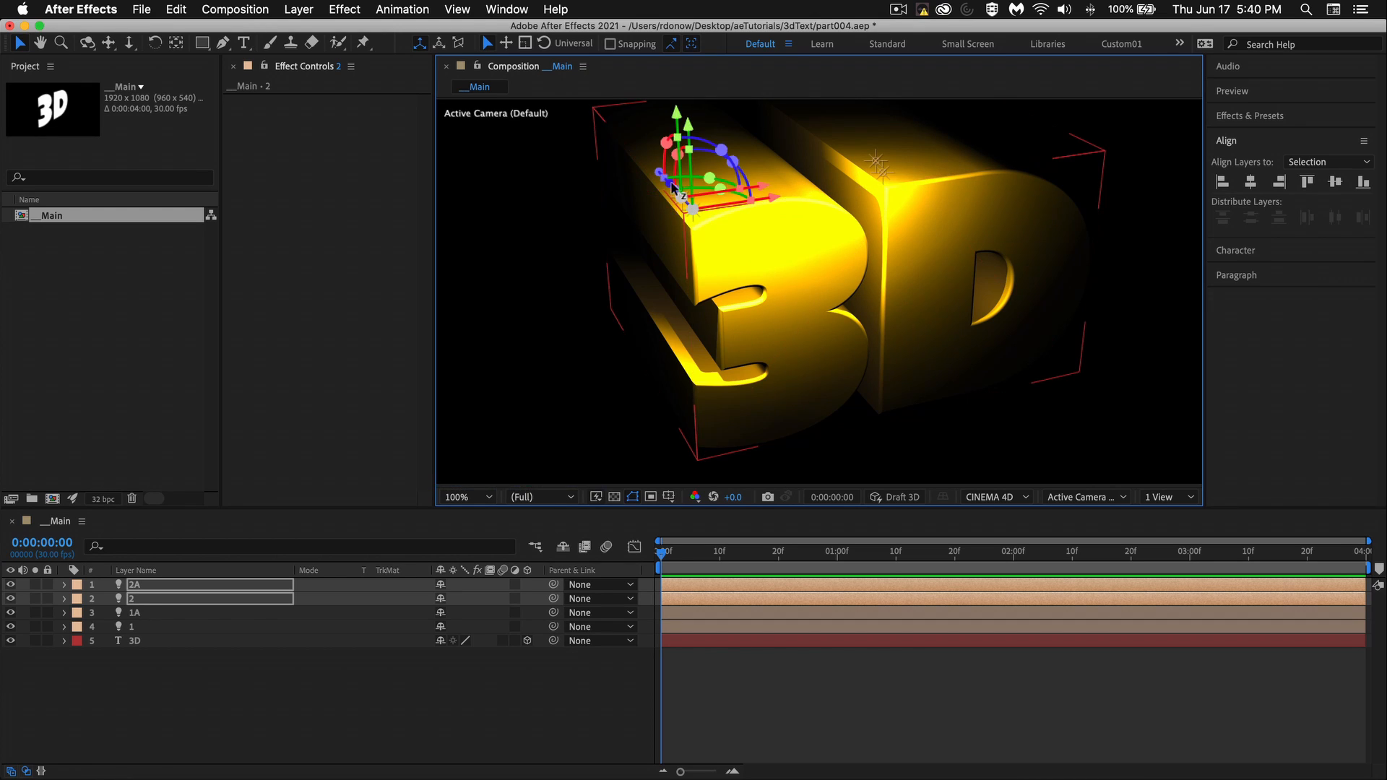
# - Reposition lights 2 and 2A just outside the 3's upper-left front edge, using Draft 3D temporarily for faster feedback
pyautogui.click(902, 498)
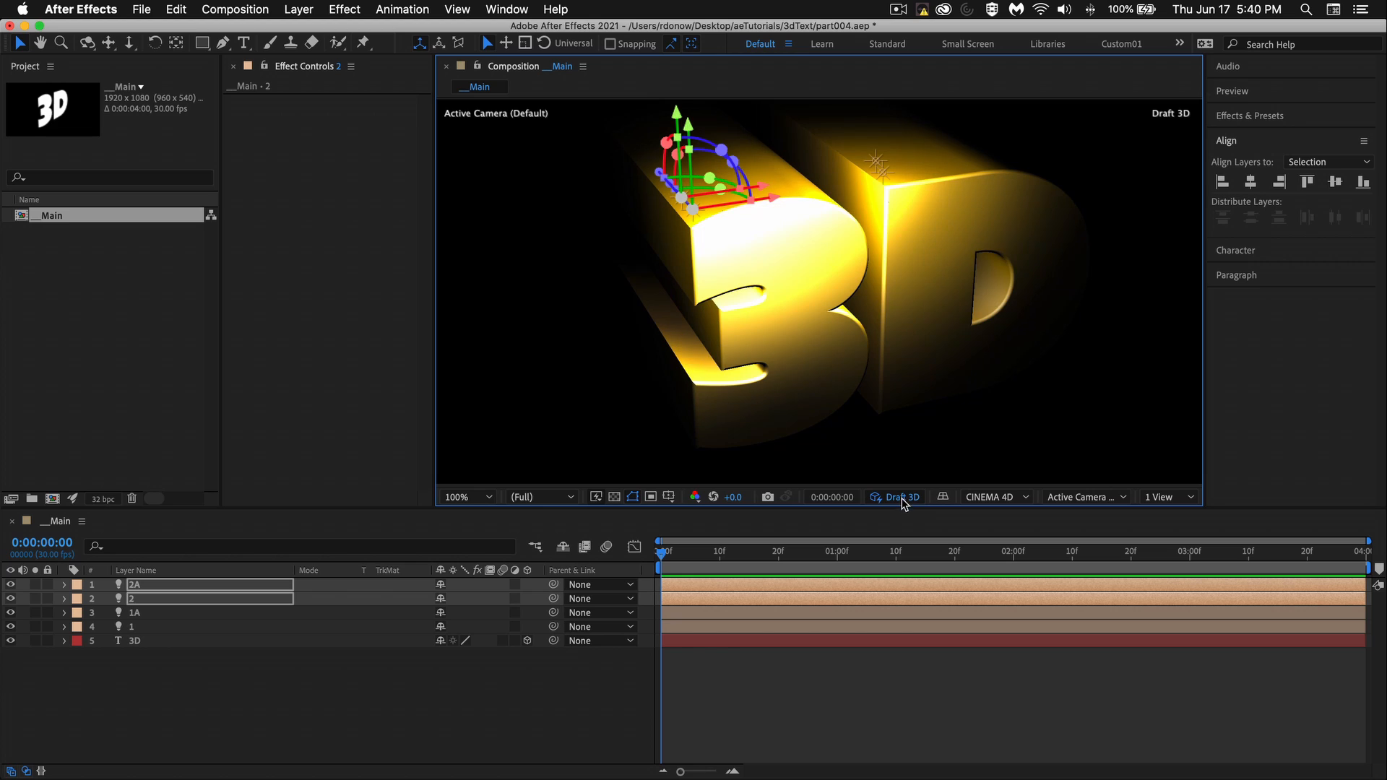
pyautogui.moveTo(770, 204); pyautogui.dragTo(709, 205)
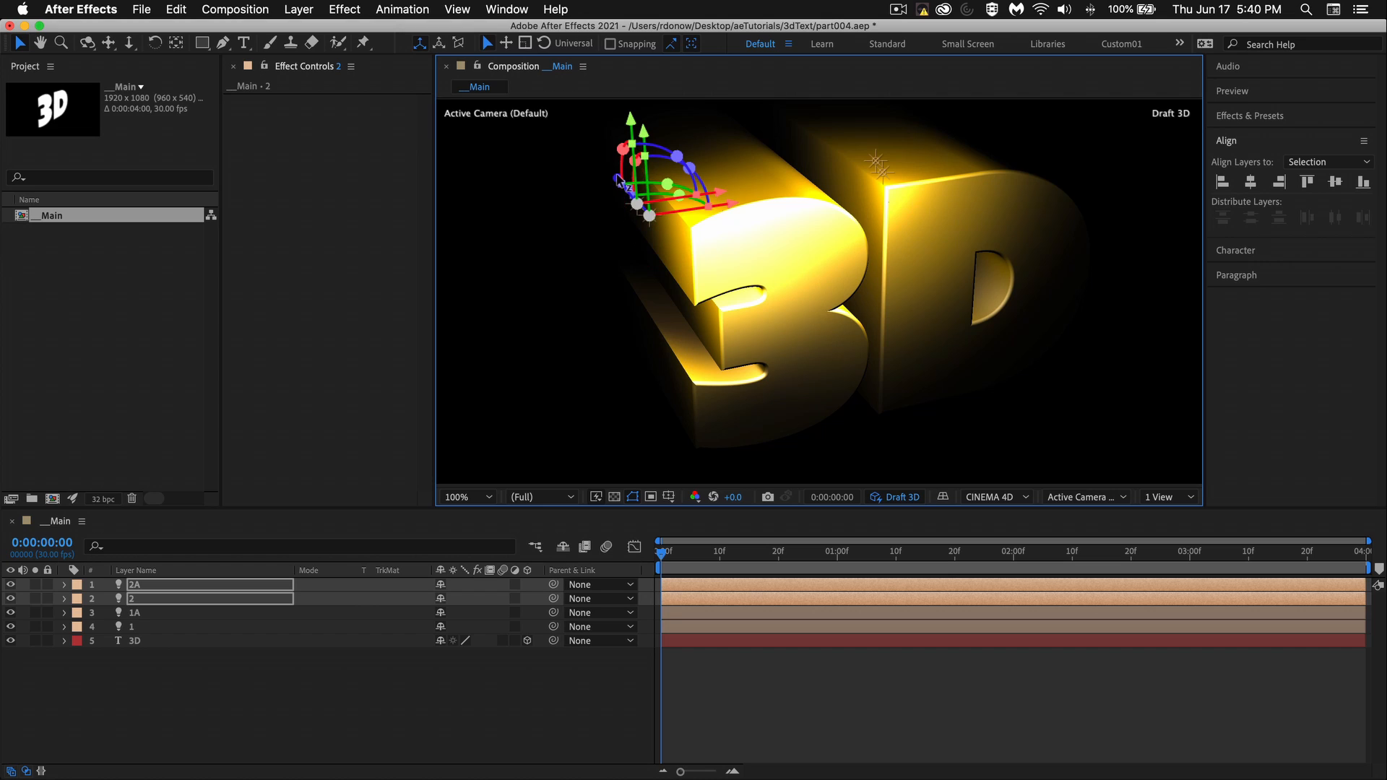
pyautogui.moveTo(618, 178); pyautogui.dragTo(652, 245)
pyautogui.moveTo(750, 226); pyautogui.dragTo(723, 229)
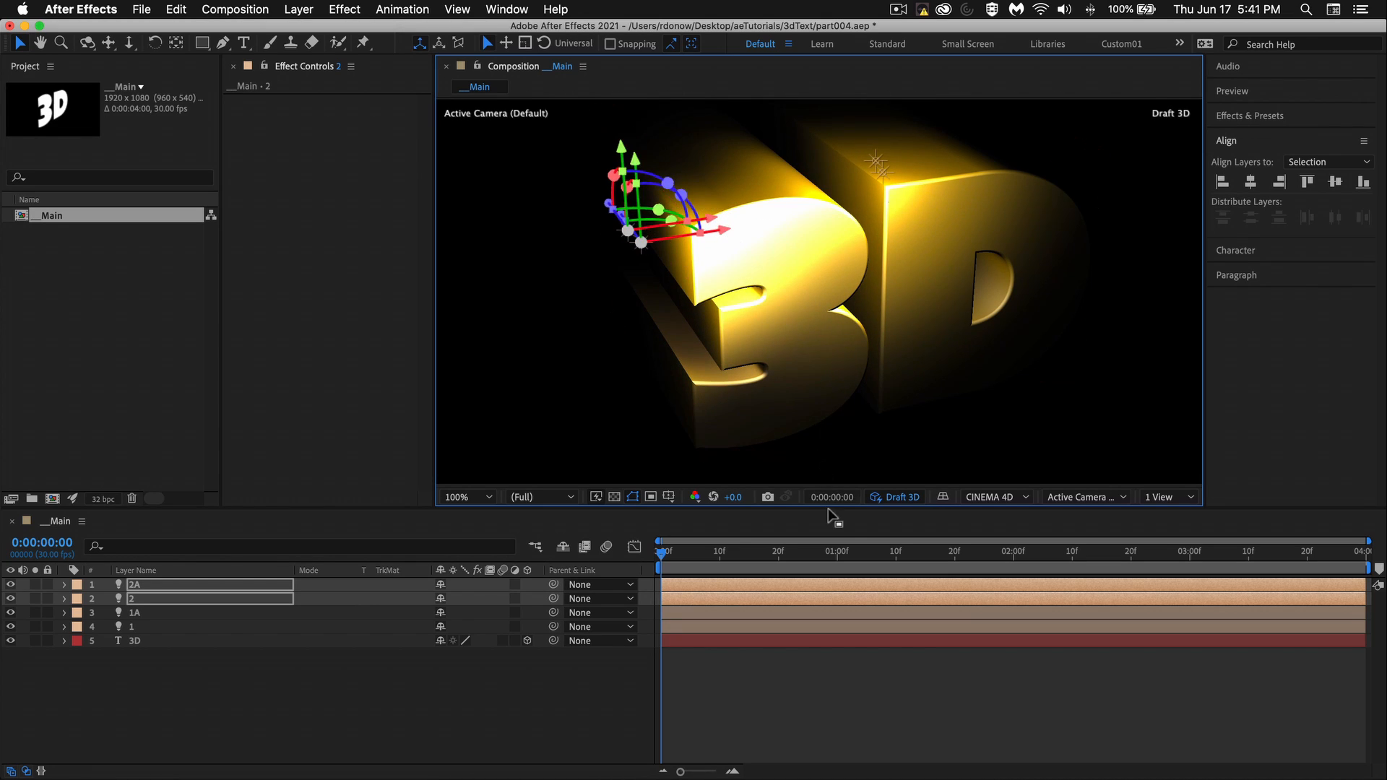
pyautogui.click(904, 499)
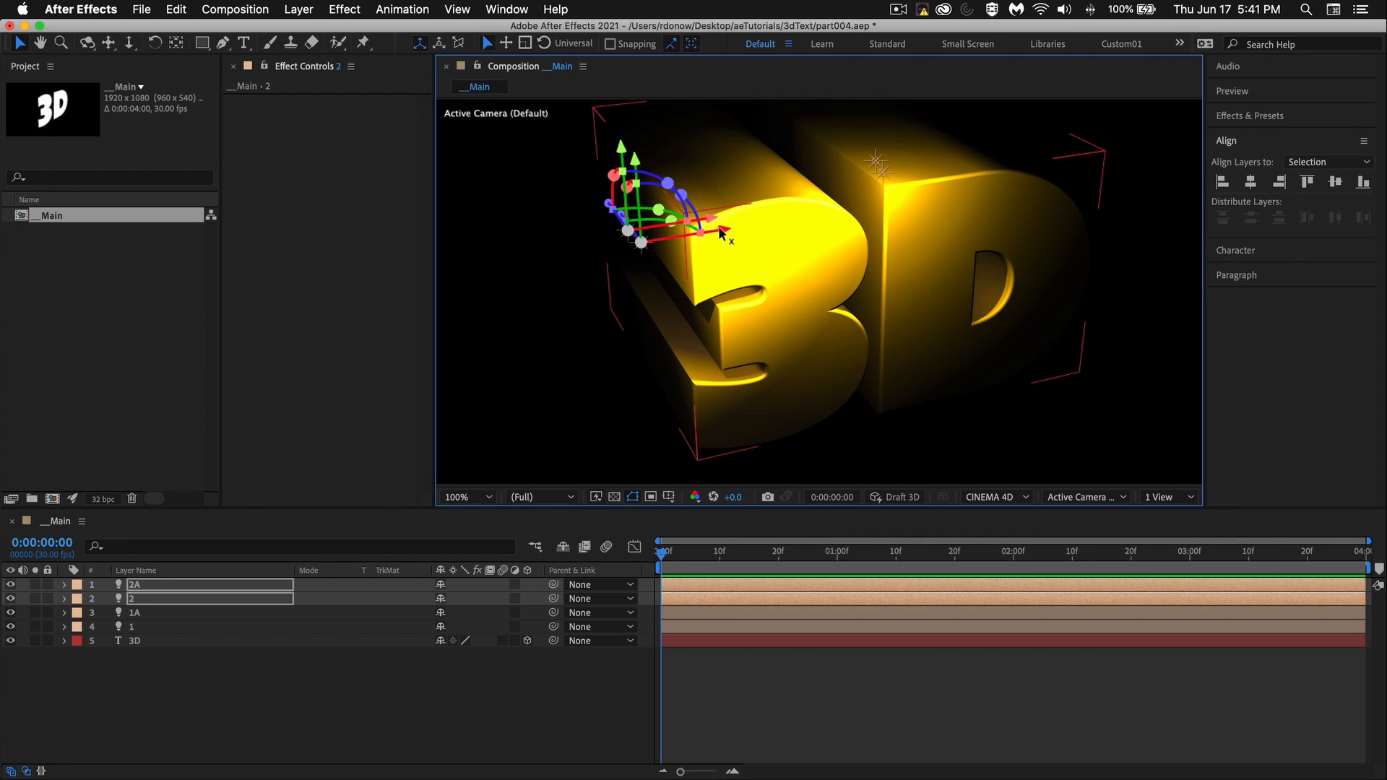
pyautogui.moveTo(718, 228); pyautogui.dragTo(742, 228)
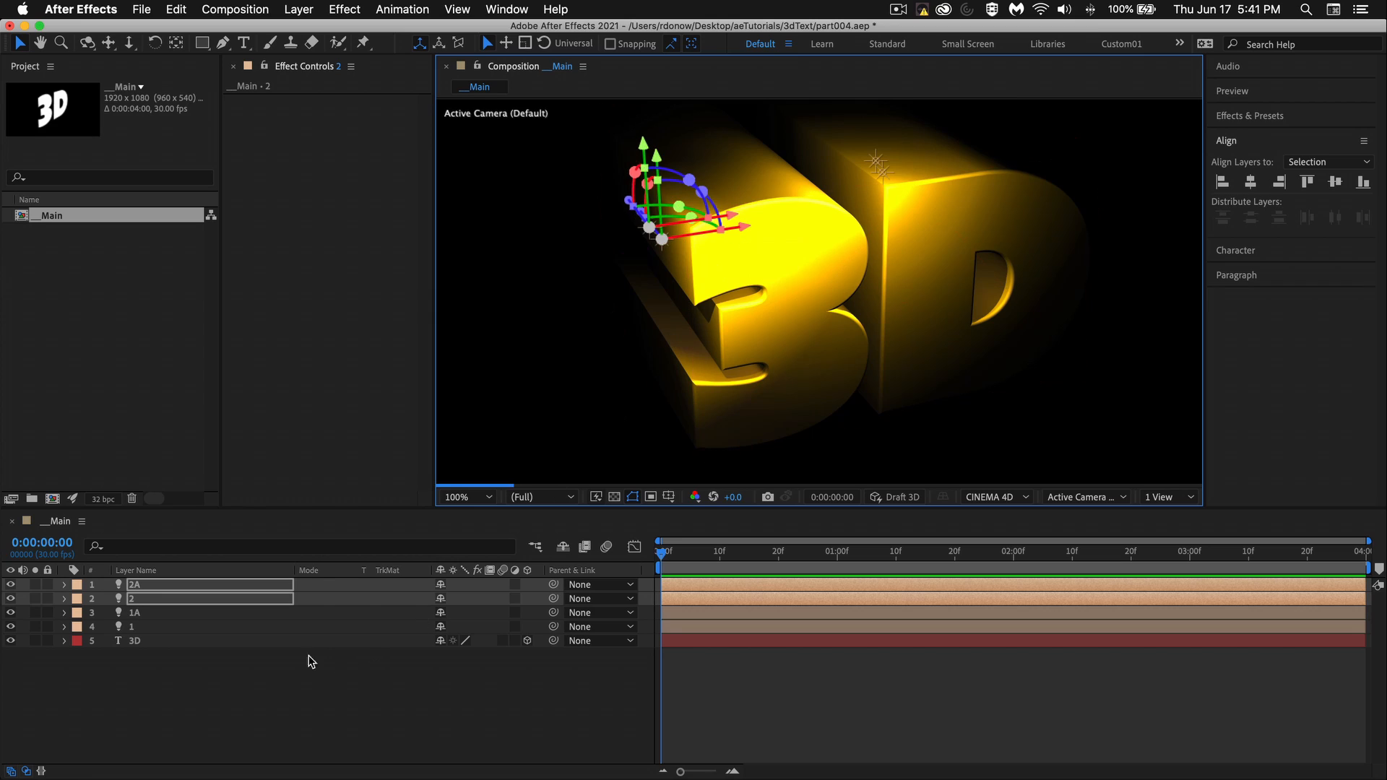
# - Hide light 2A and shift light 2 back in depth and outward to just beyond the 3's upper-left edge
pyautogui.click(157, 713)
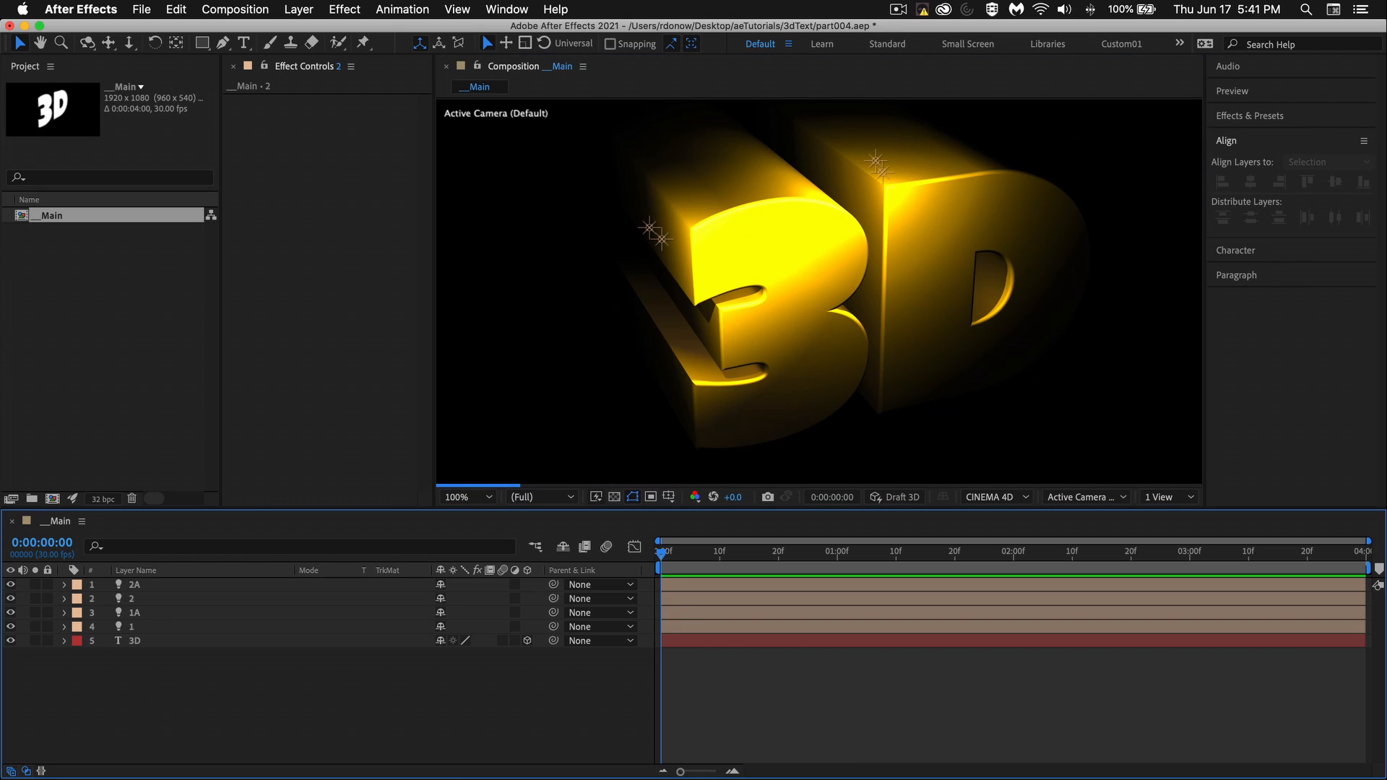
pyautogui.click(11, 586)
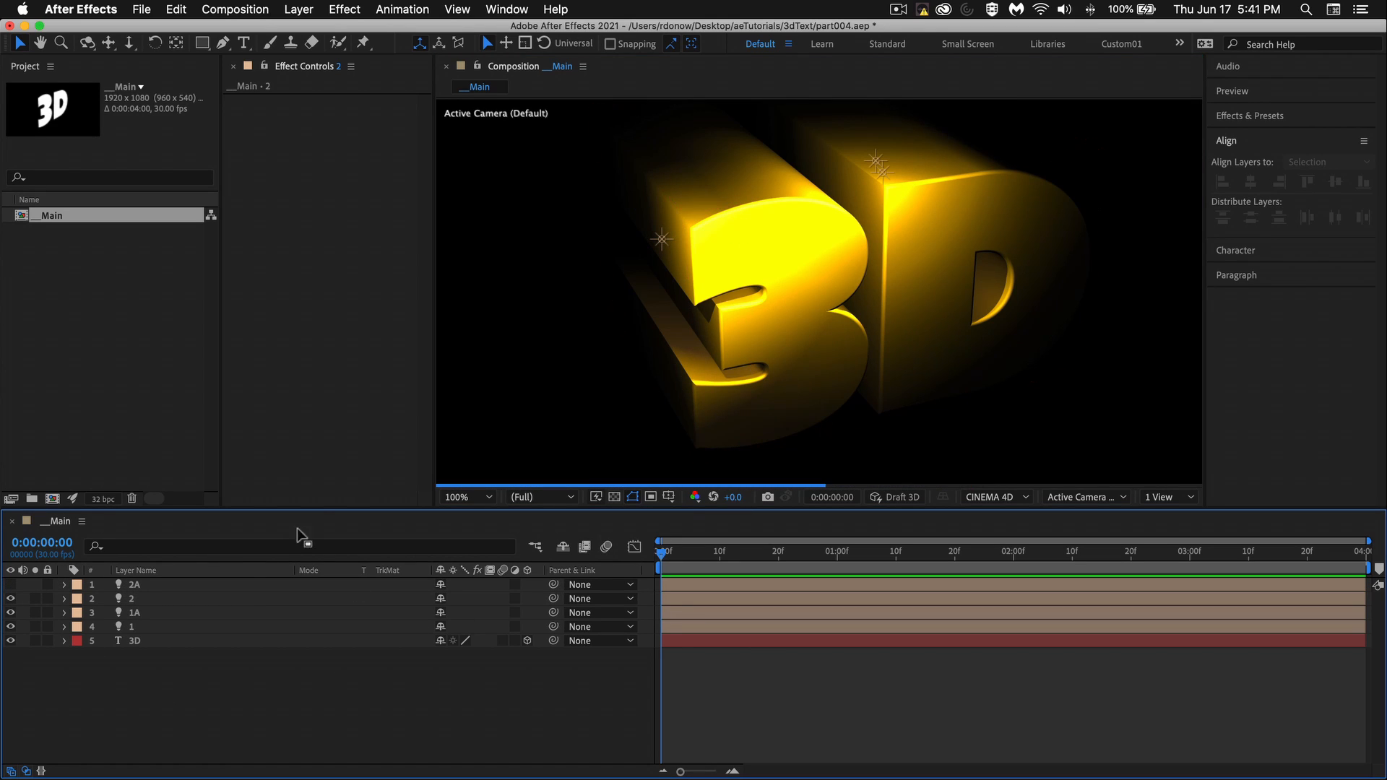
pyautogui.click(173, 598)
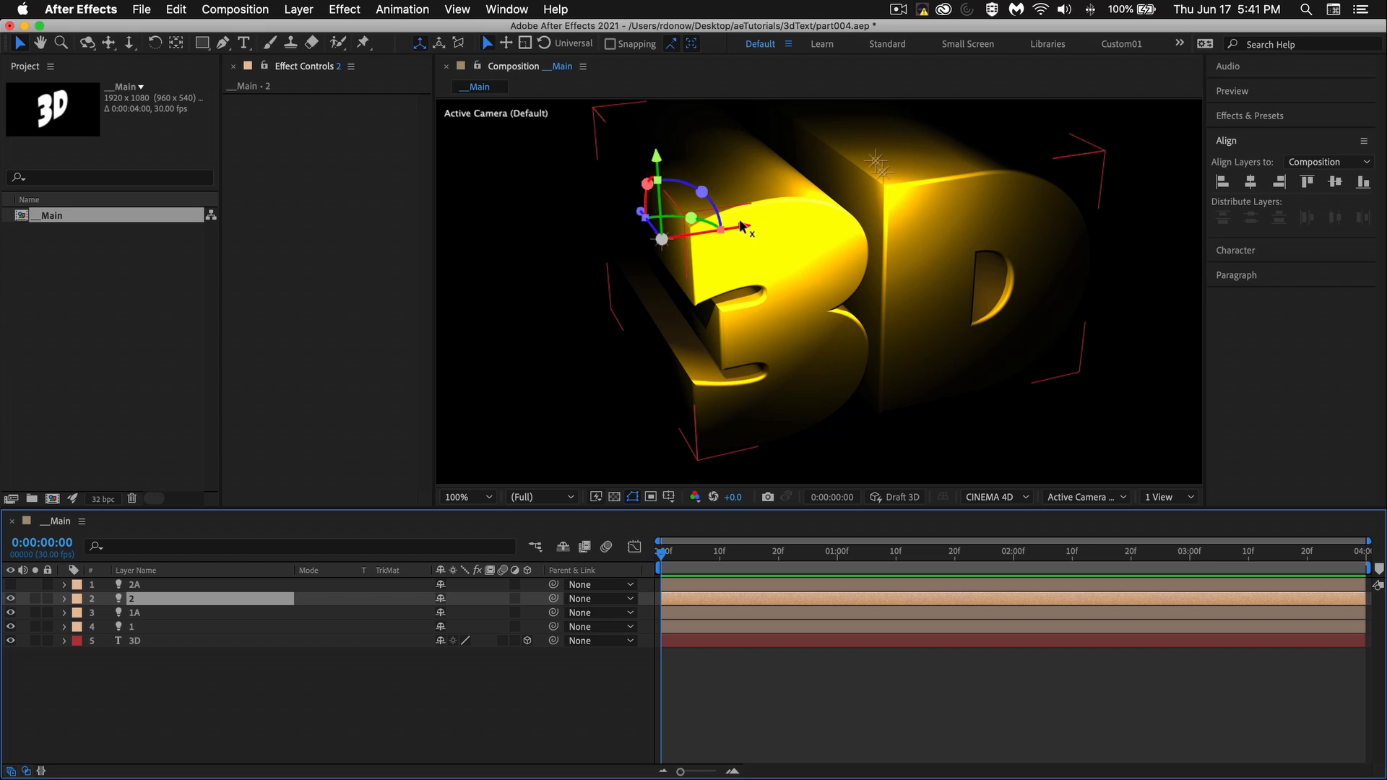
pyautogui.moveTo(733, 229); pyautogui.dragTo(775, 216)
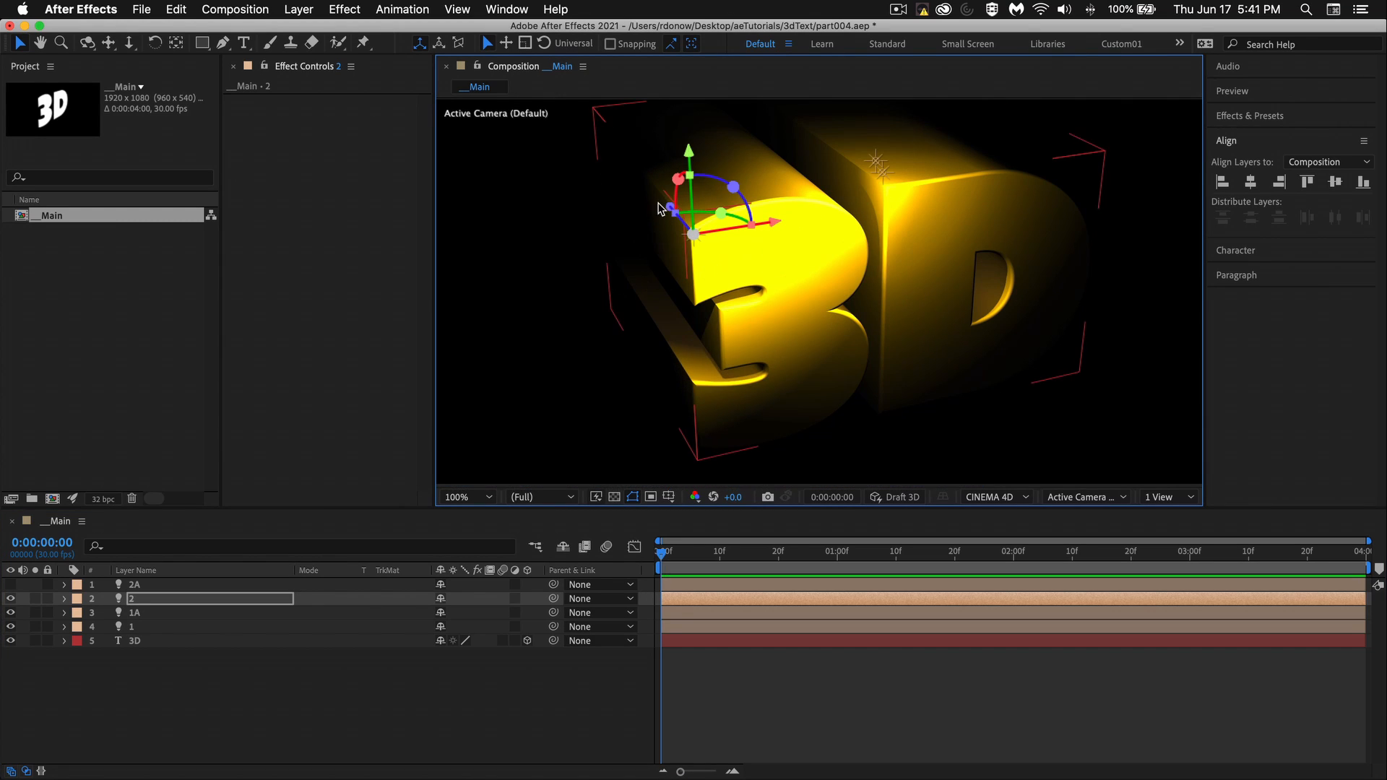
pyautogui.moveTo(671, 208); pyautogui.dragTo(623, 175)
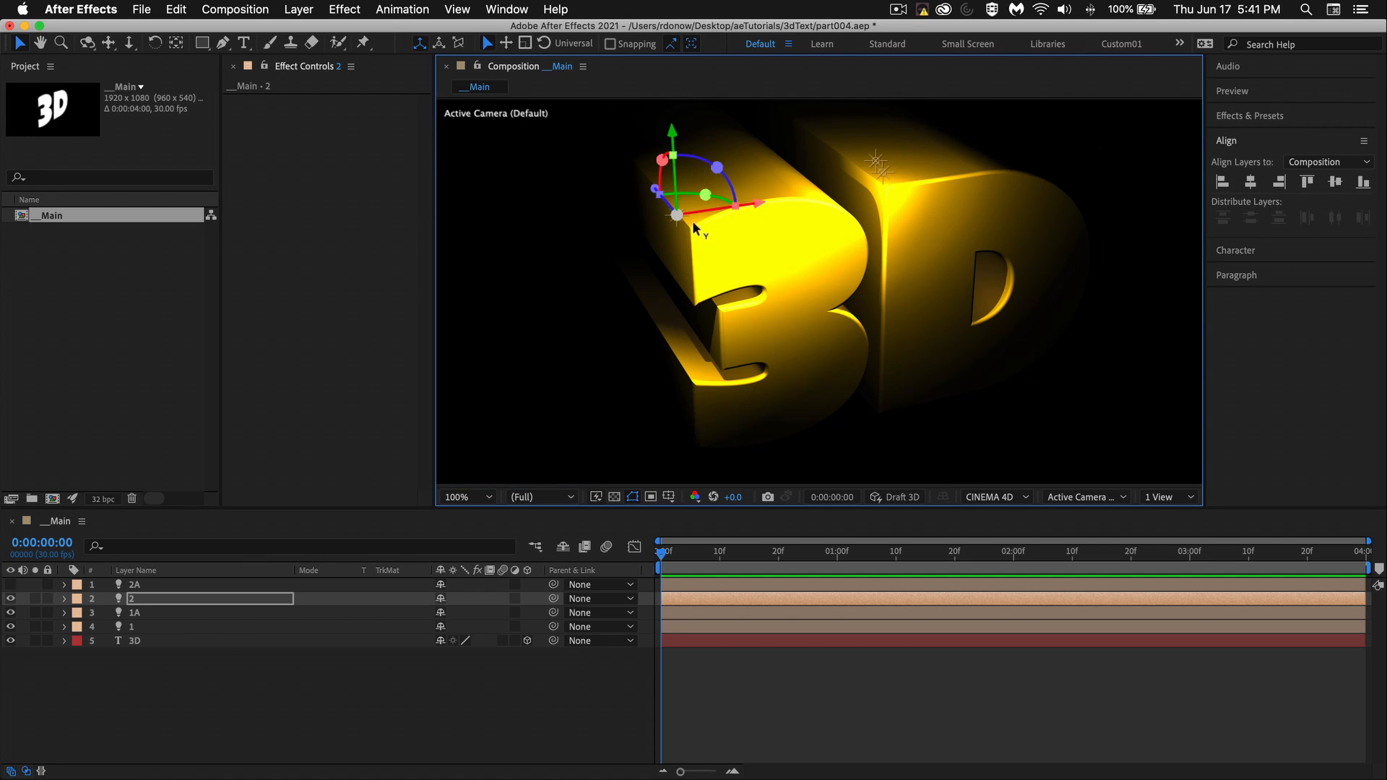
pyautogui.moveTo(653, 191); pyautogui.dragTo(627, 177)
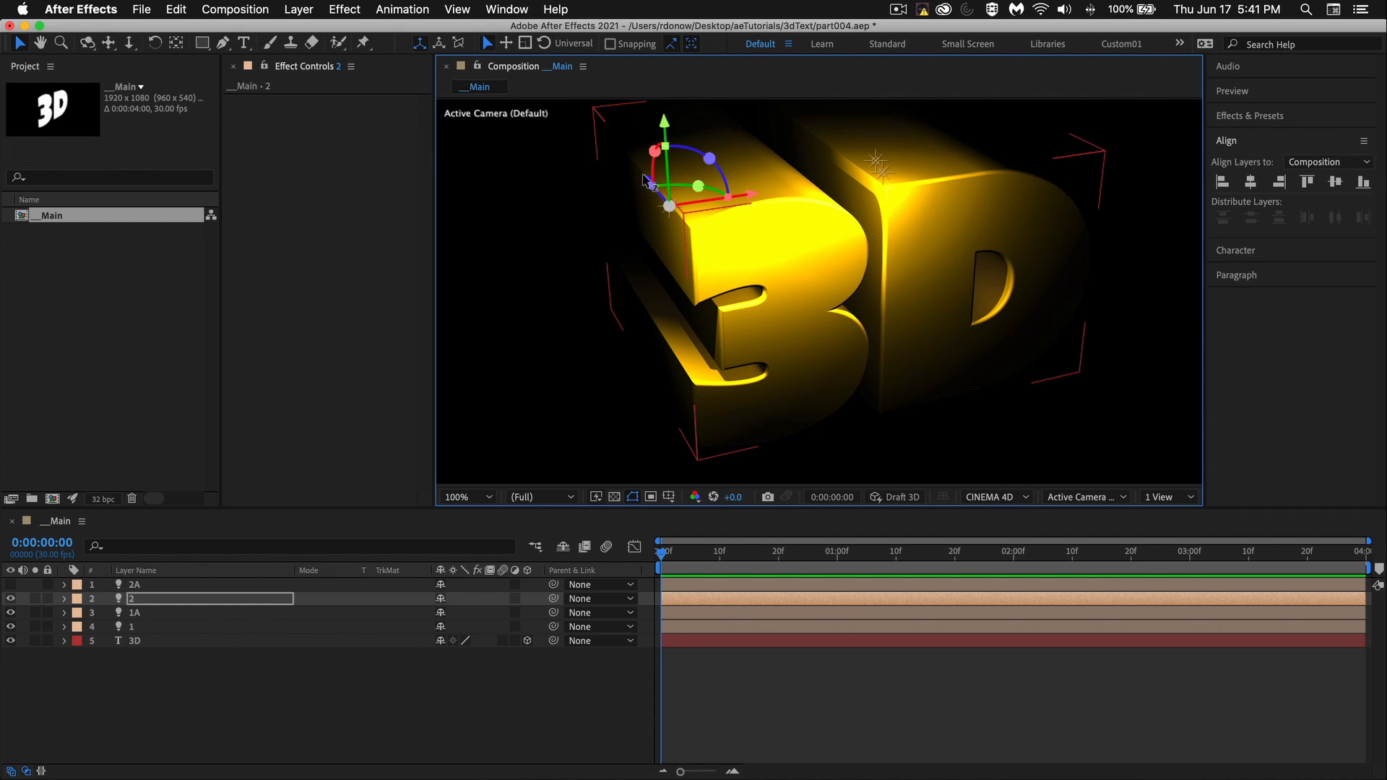
pyautogui.moveTo(646, 180); pyautogui.dragTo(633, 177)
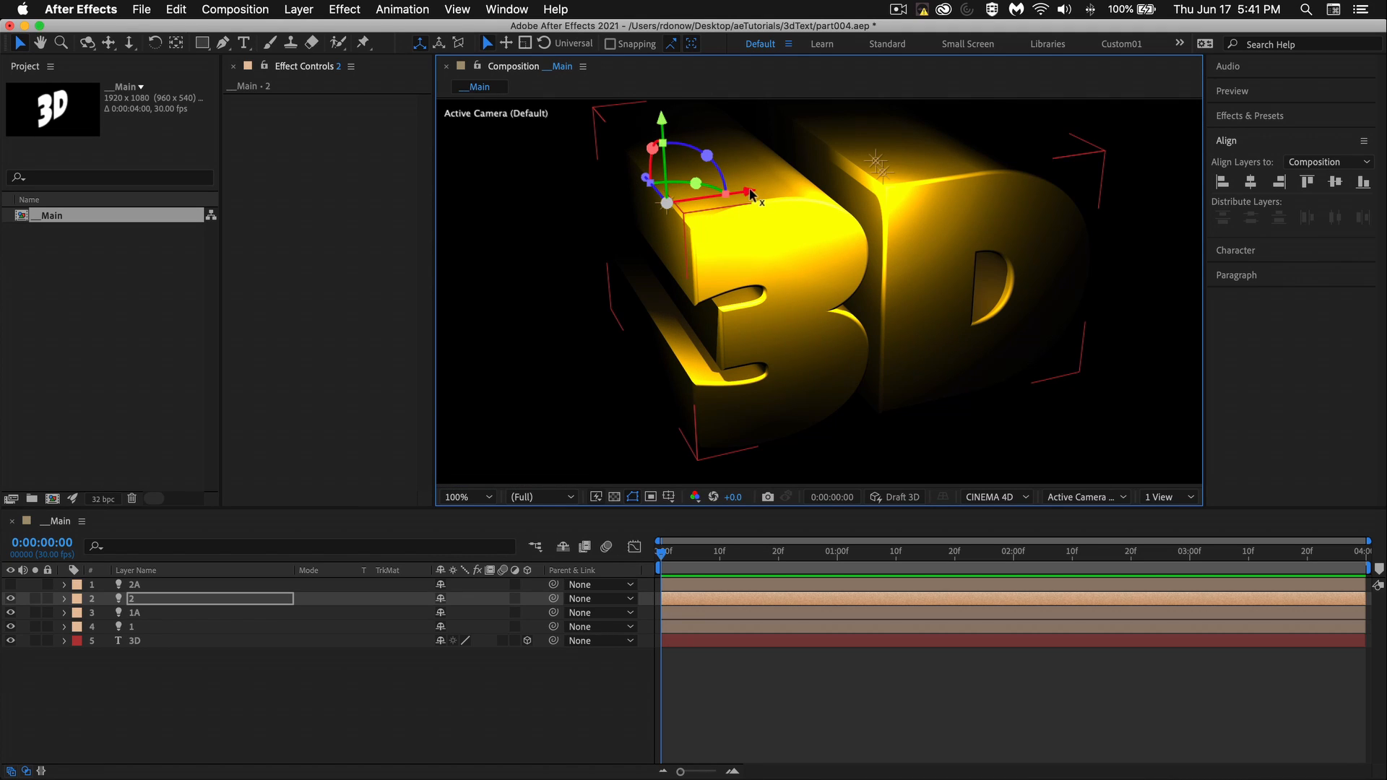
pyautogui.moveTo(751, 194); pyautogui.dragTo(744, 194)
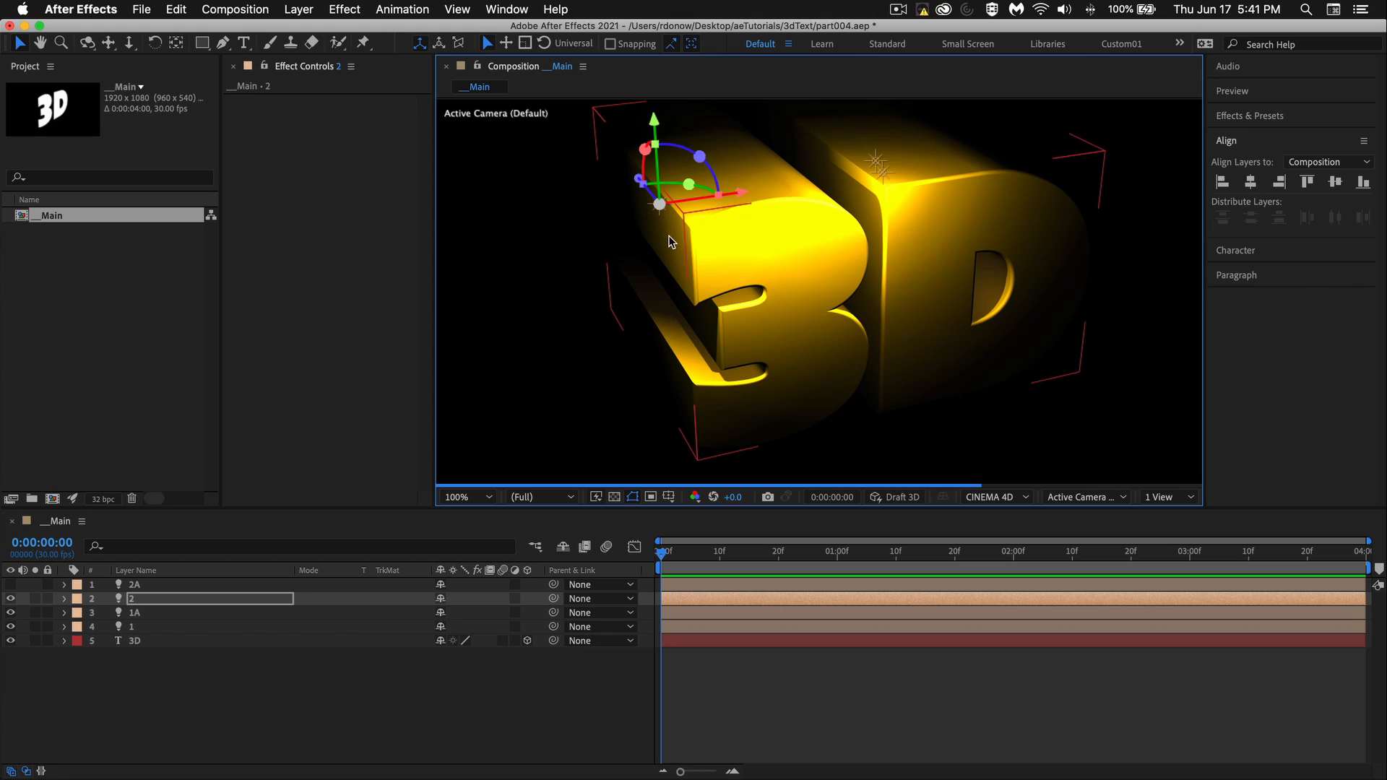
pyautogui.moveTo(737, 193); pyautogui.dragTo(724, 194)
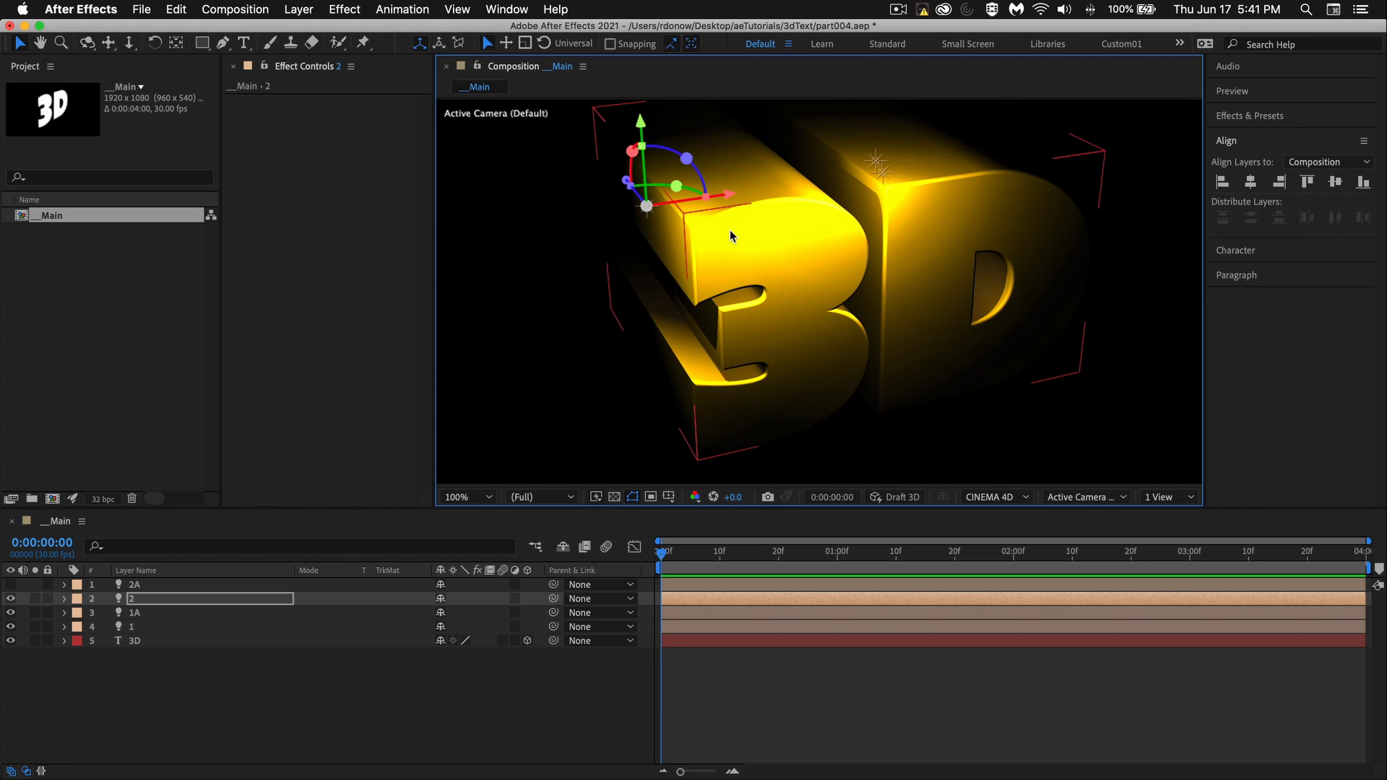
pyautogui.moveTo(723, 194); pyautogui.dragTo(715, 194)
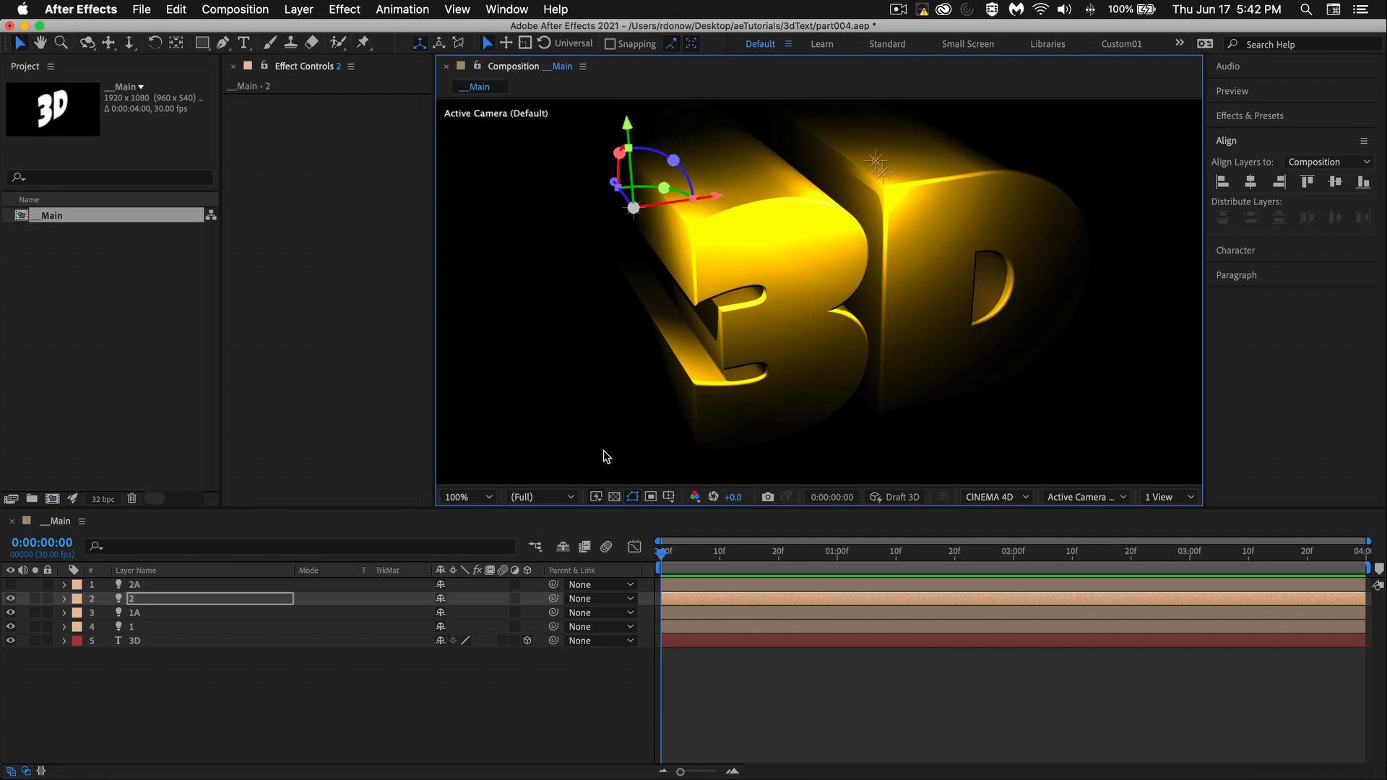
# - Lower light 2's intensity to 295% and its radius to 309
pyautogui.doubleClick(144, 597)
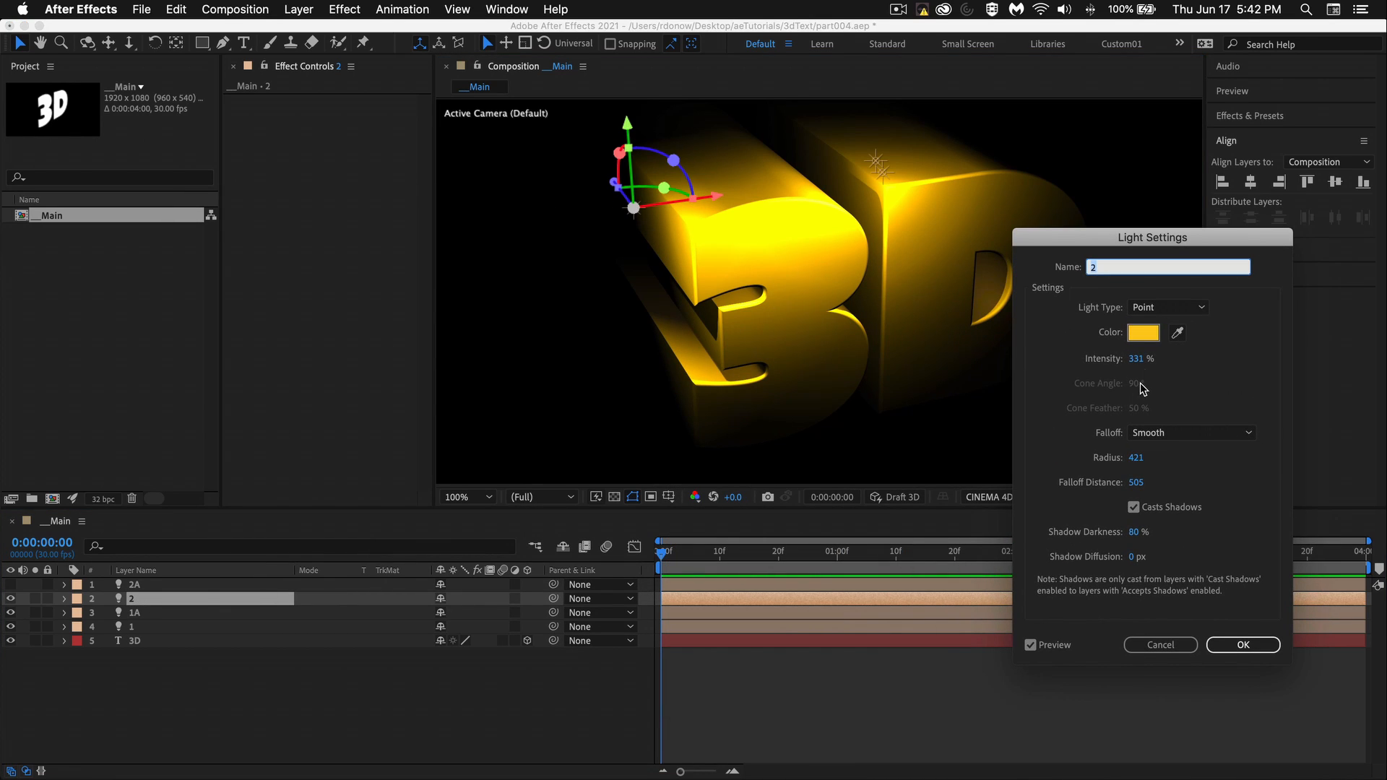
pyautogui.moveTo(1145, 367); pyautogui.dragTo(1112, 360)
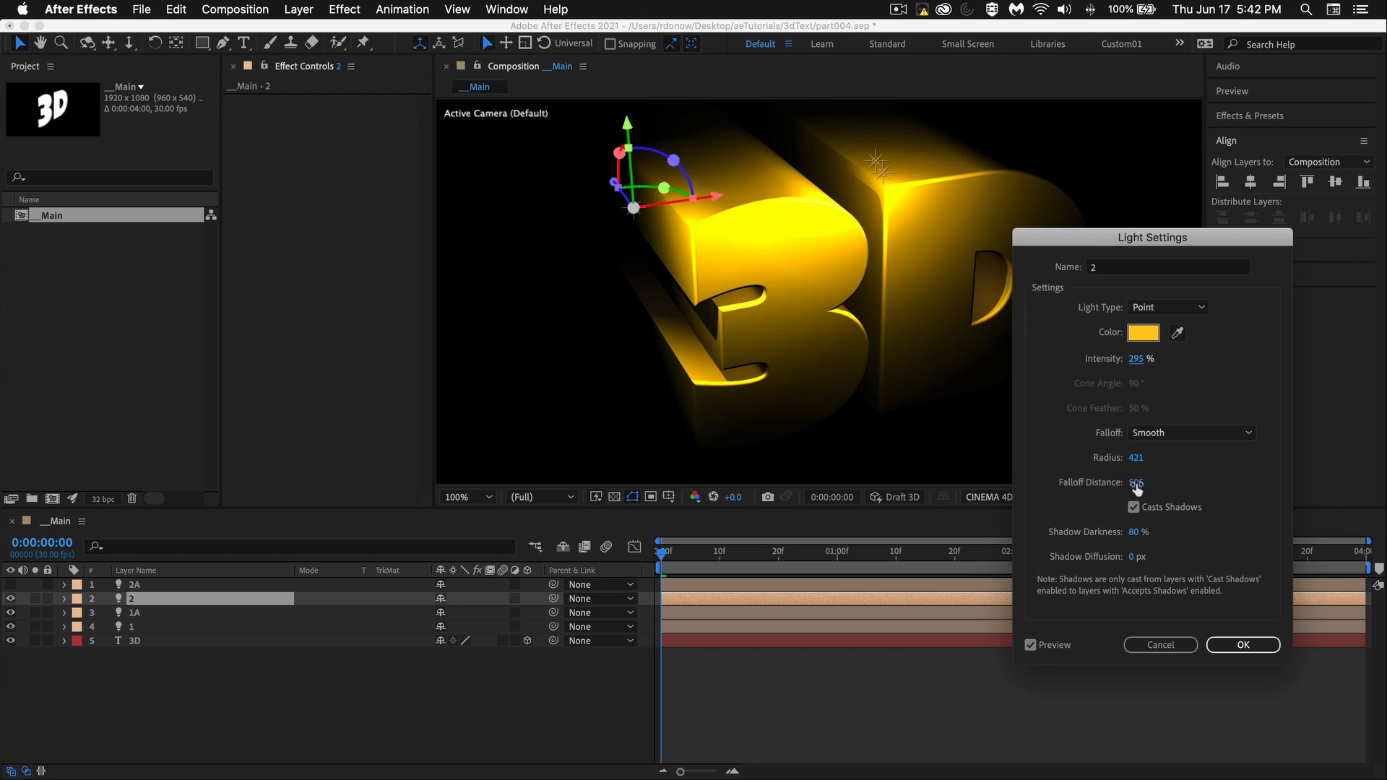
pyautogui.moveTo(1136, 461); pyautogui.dragTo(1070, 450)
pyautogui.moveTo(1136, 457); pyautogui.dragTo(1081, 455)
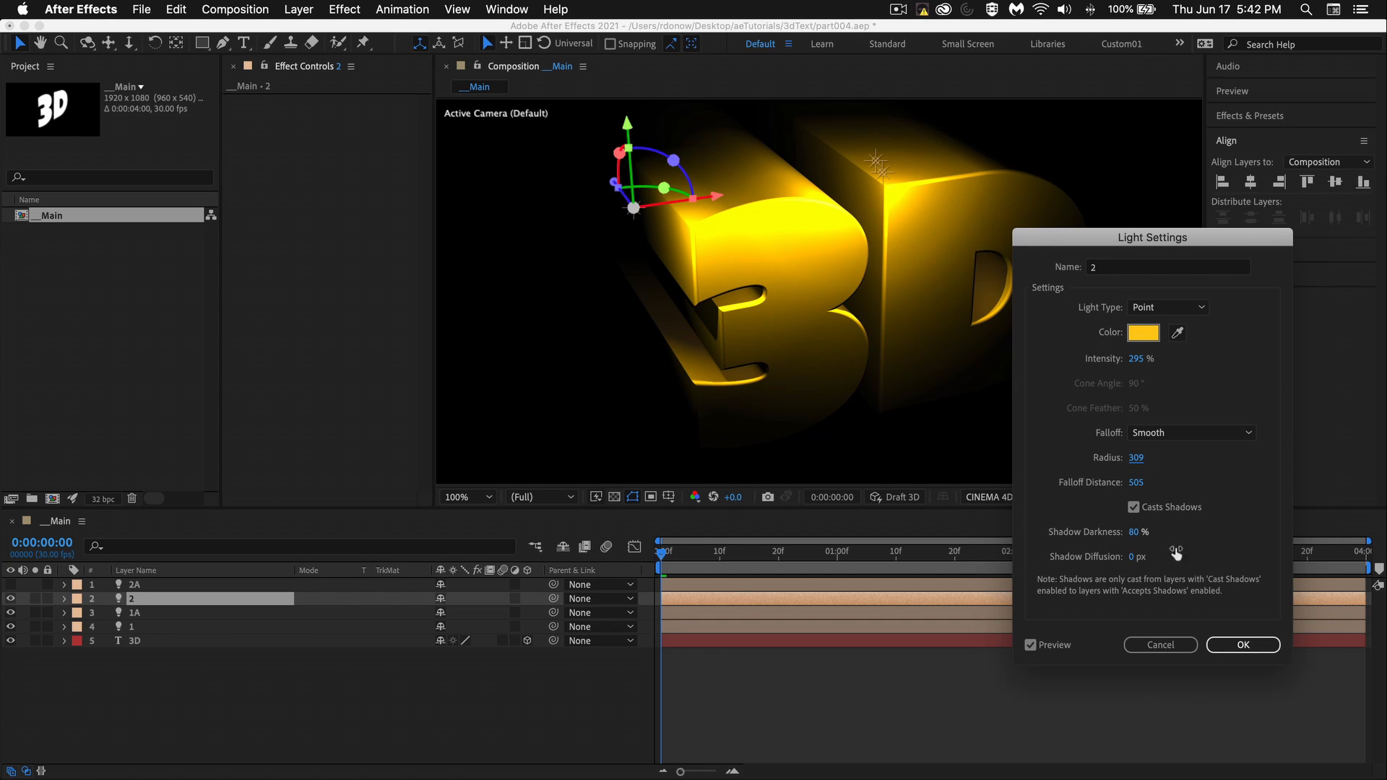
# - Try a lower shadow darkness on light 2, turn off Casts Shadows and apply the light settings
pyautogui.moveTo(1136, 538); pyautogui.dragTo(1095, 532)
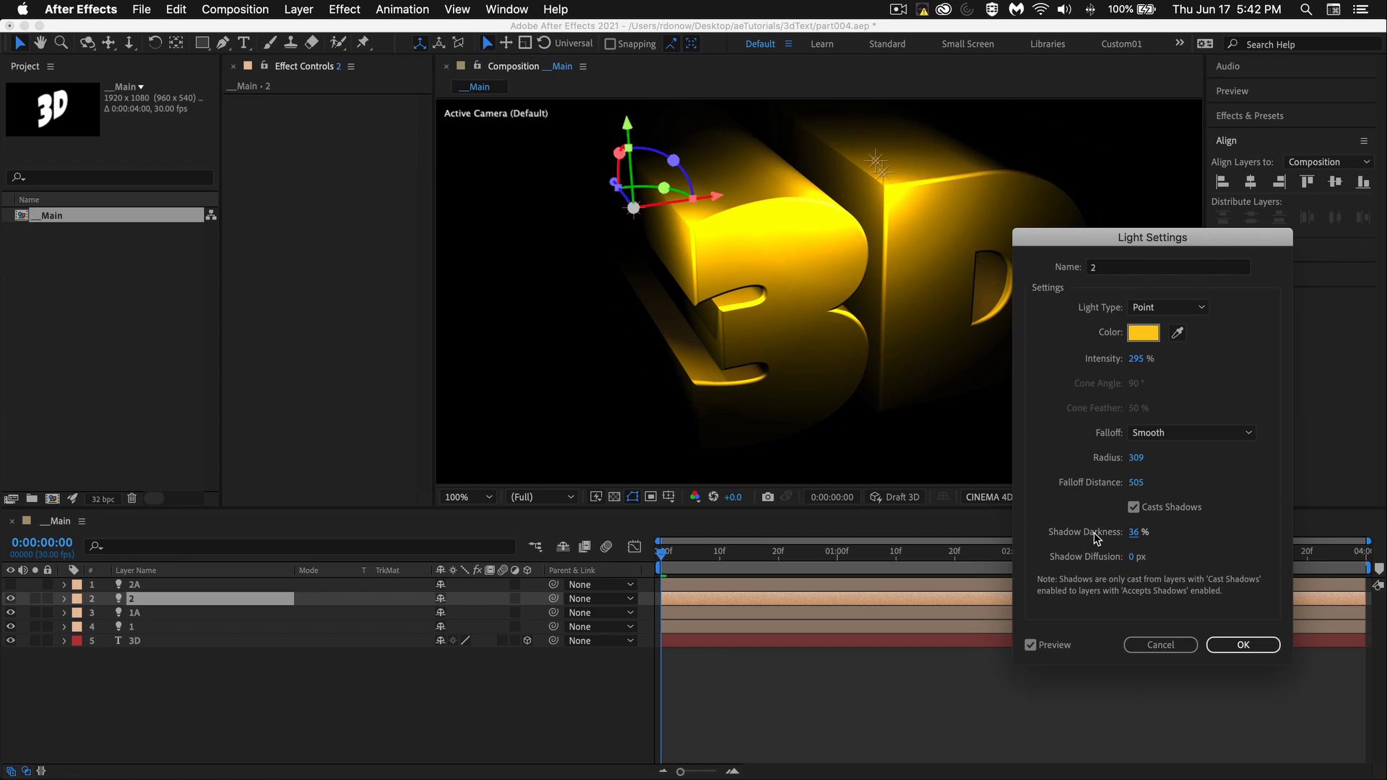
pyautogui.moveTo(1135, 542); pyautogui.dragTo(1136, 538)
pyautogui.click(1134, 508)
pyautogui.click(1134, 507)
pyautogui.click(1133, 508)
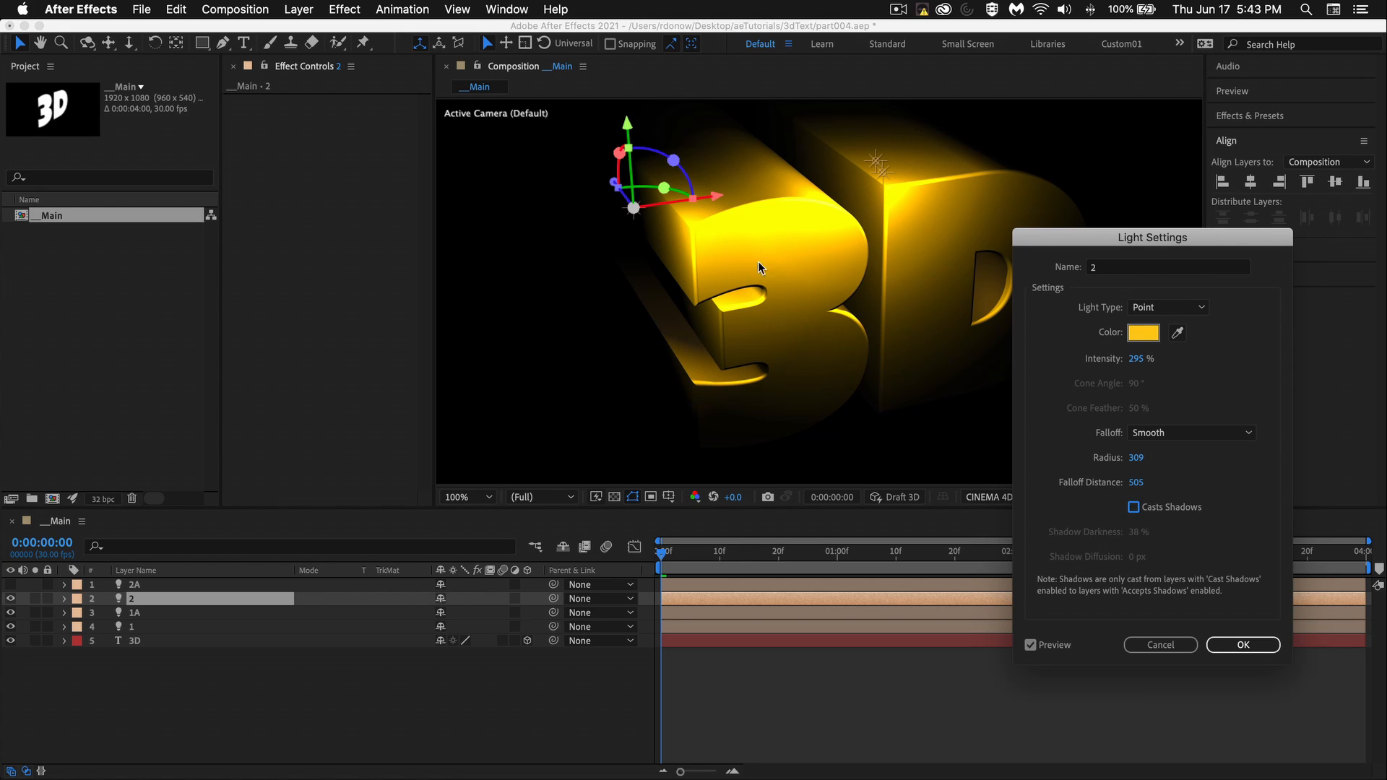
pyautogui.click(1236, 645)
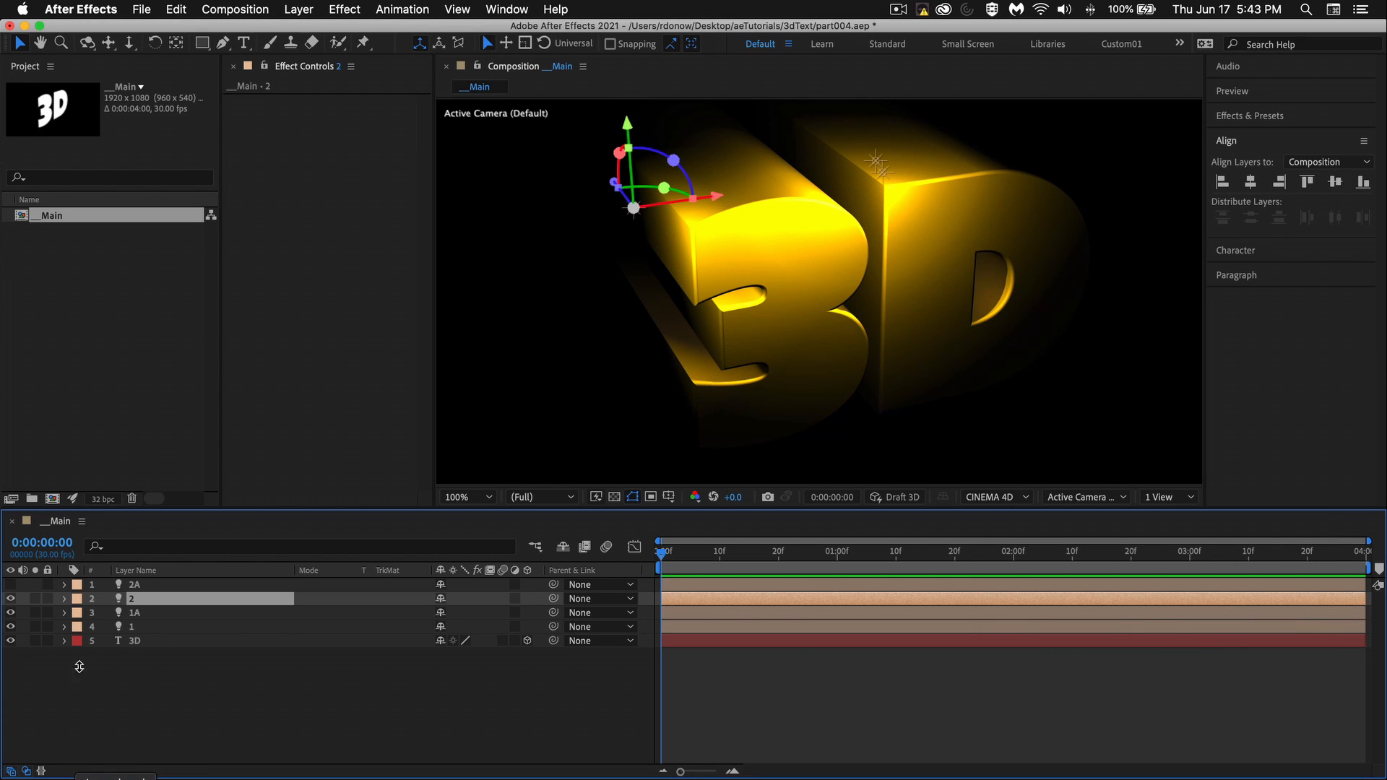
# - Show light 2A again and move it forward along Z toward the 3's upper-left front edge
pyautogui.click(11, 584)
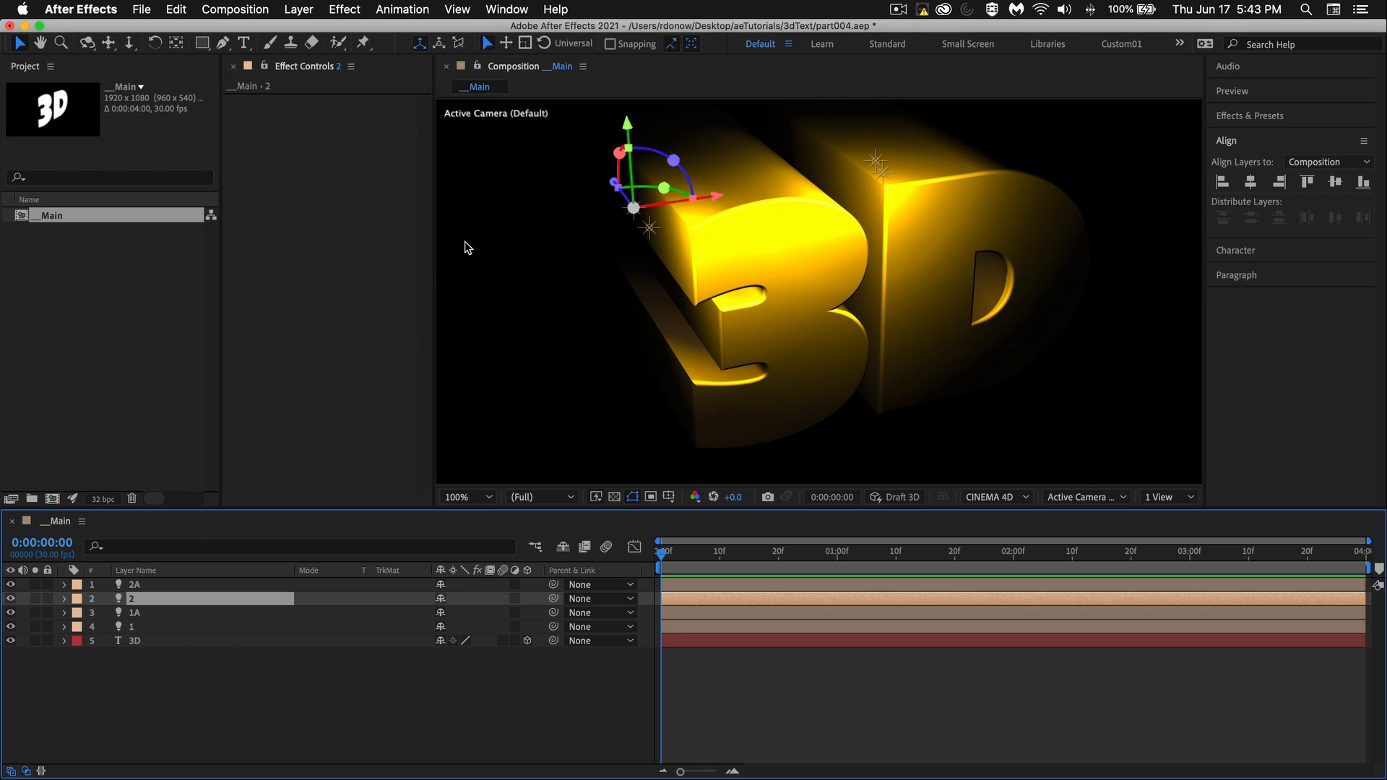
pyautogui.moveTo(649, 229); pyautogui.dragTo(679, 144)
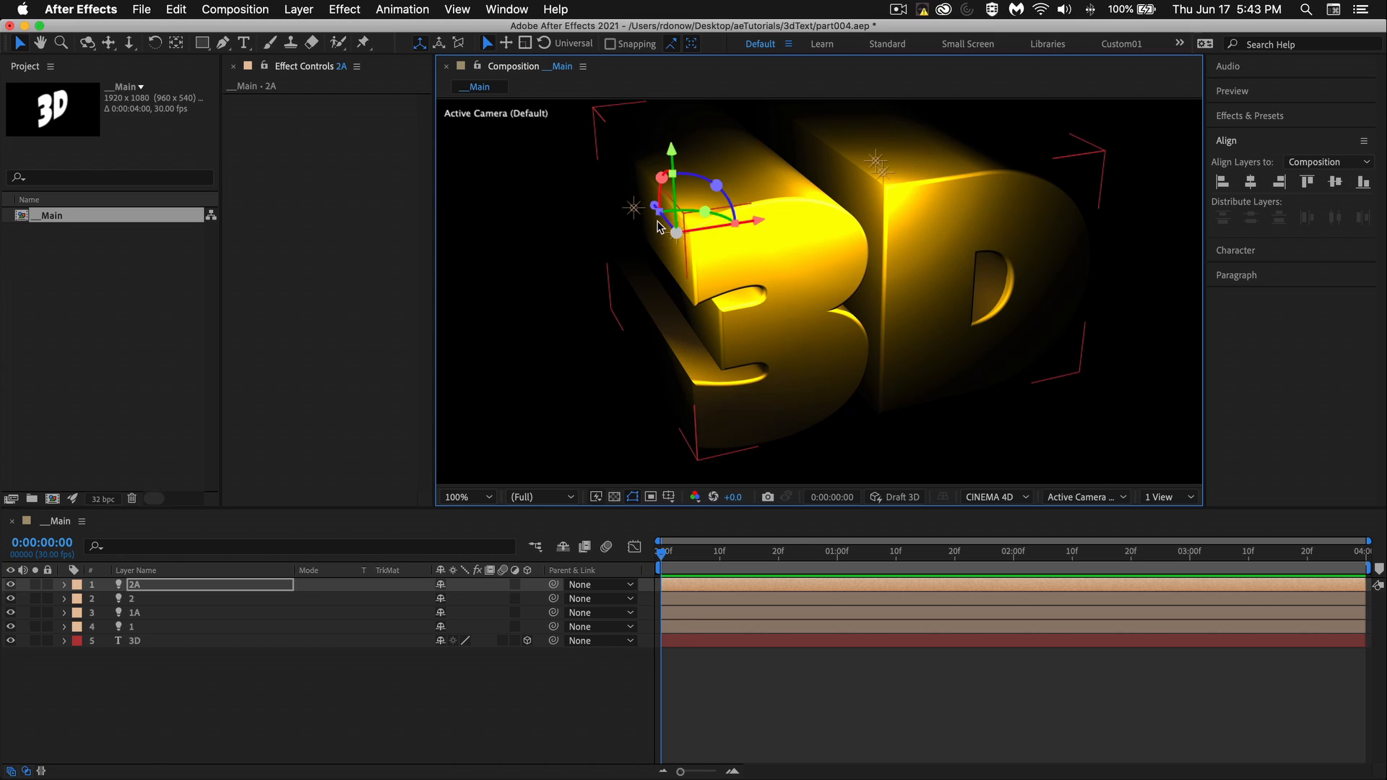
# - Temporarily set light 2A's color to blue 002CFD and its intensity to 368% to reveal where it falls
pyautogui.doubleClick(133, 589)
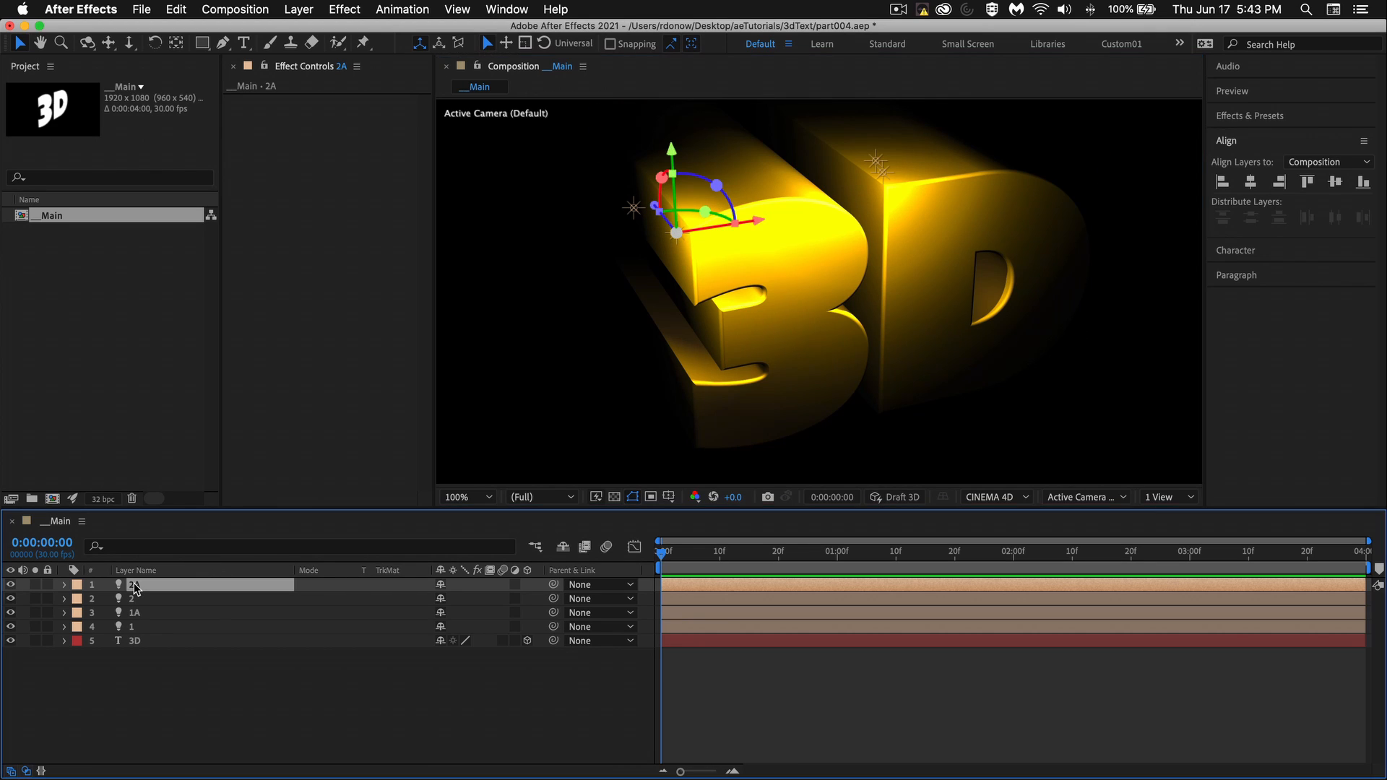
pyautogui.click(1143, 332)
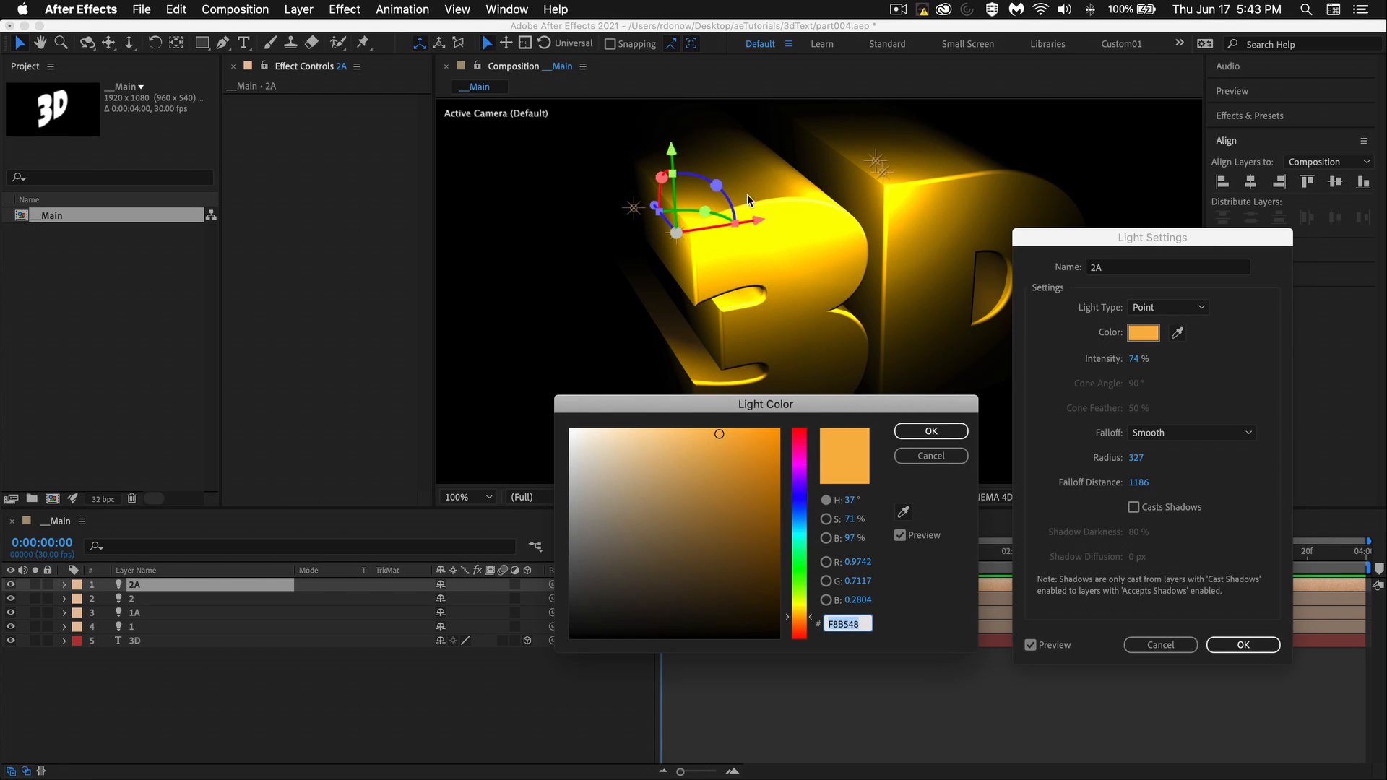
pyautogui.moveTo(804, 558); pyautogui.dragTo(802, 506)
pyautogui.moveTo(741, 460); pyautogui.dragTo(783, 428)
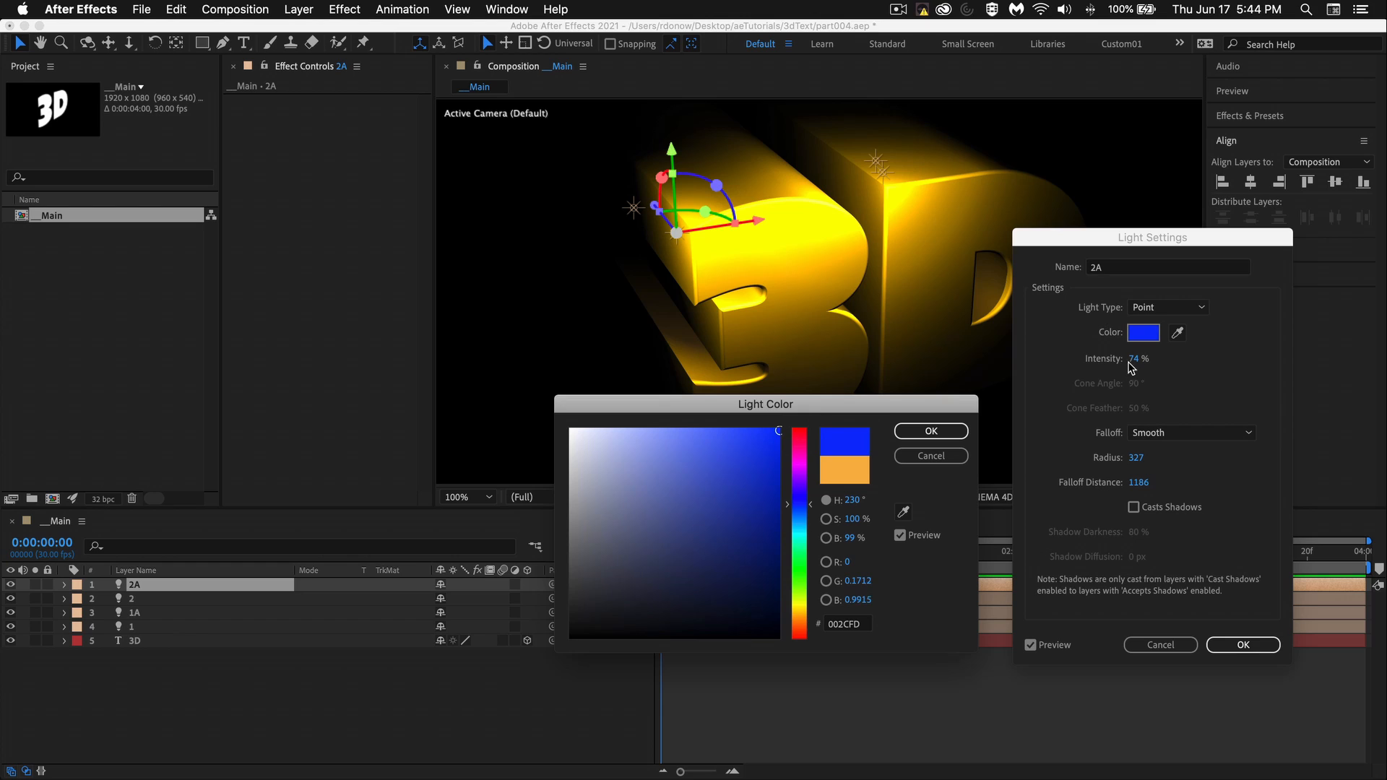
pyautogui.click(920, 433)
pyautogui.moveTo(1132, 359); pyautogui.dragTo(1312, 365)
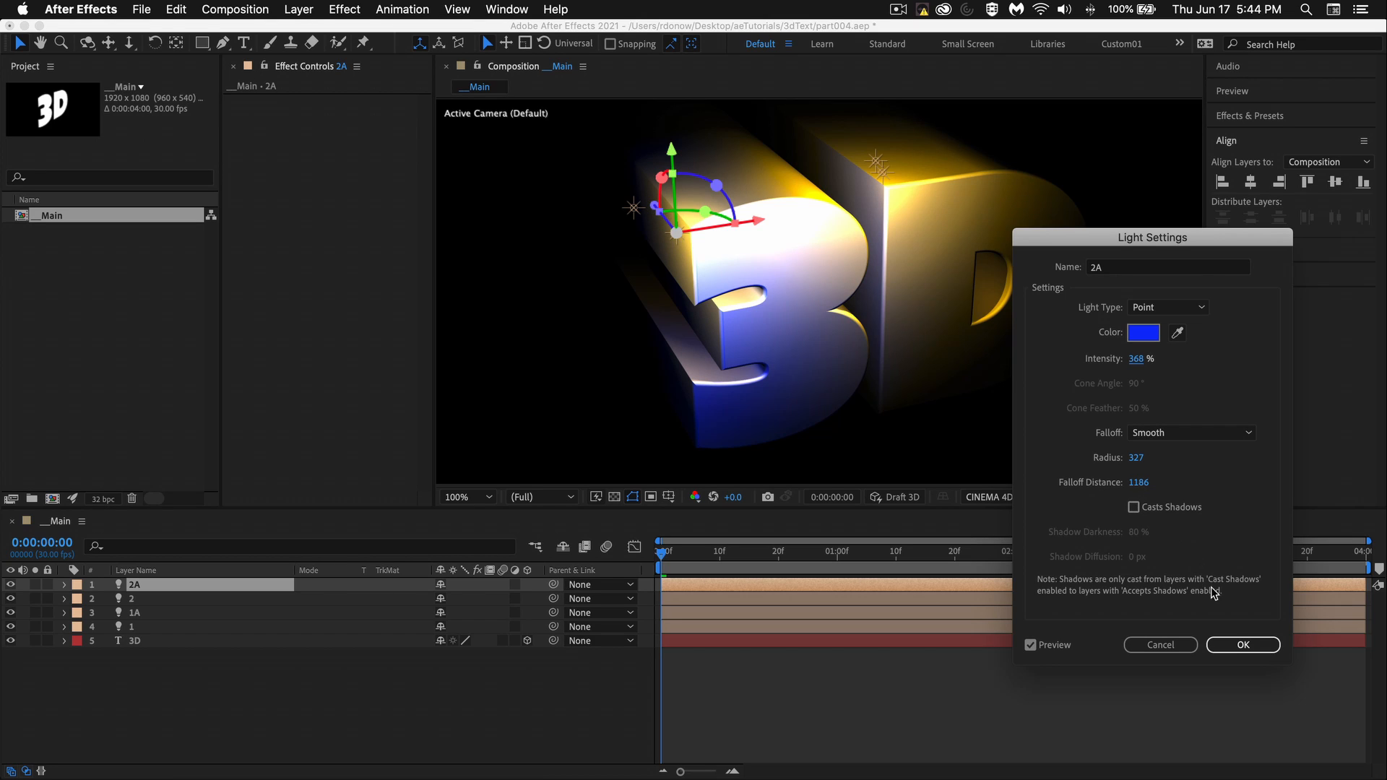
pyautogui.click(1238, 643)
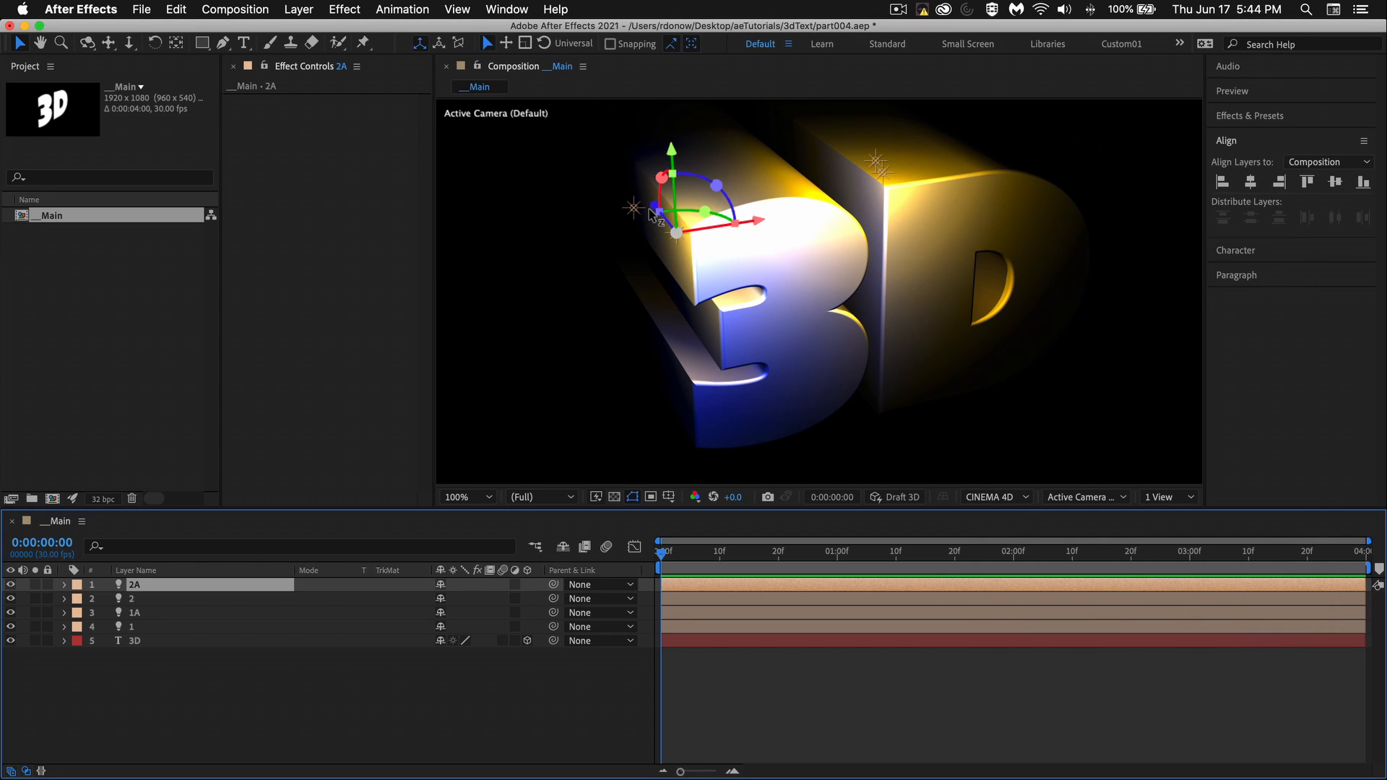
# - Move light 2A back in depth and outward along X until it sits beside light 2, just off the 3's upper-left edge
pyautogui.click(634, 208)
pyautogui.press('Return')
pyautogui.moveTo(635, 207); pyautogui.dragTo(616, 184)
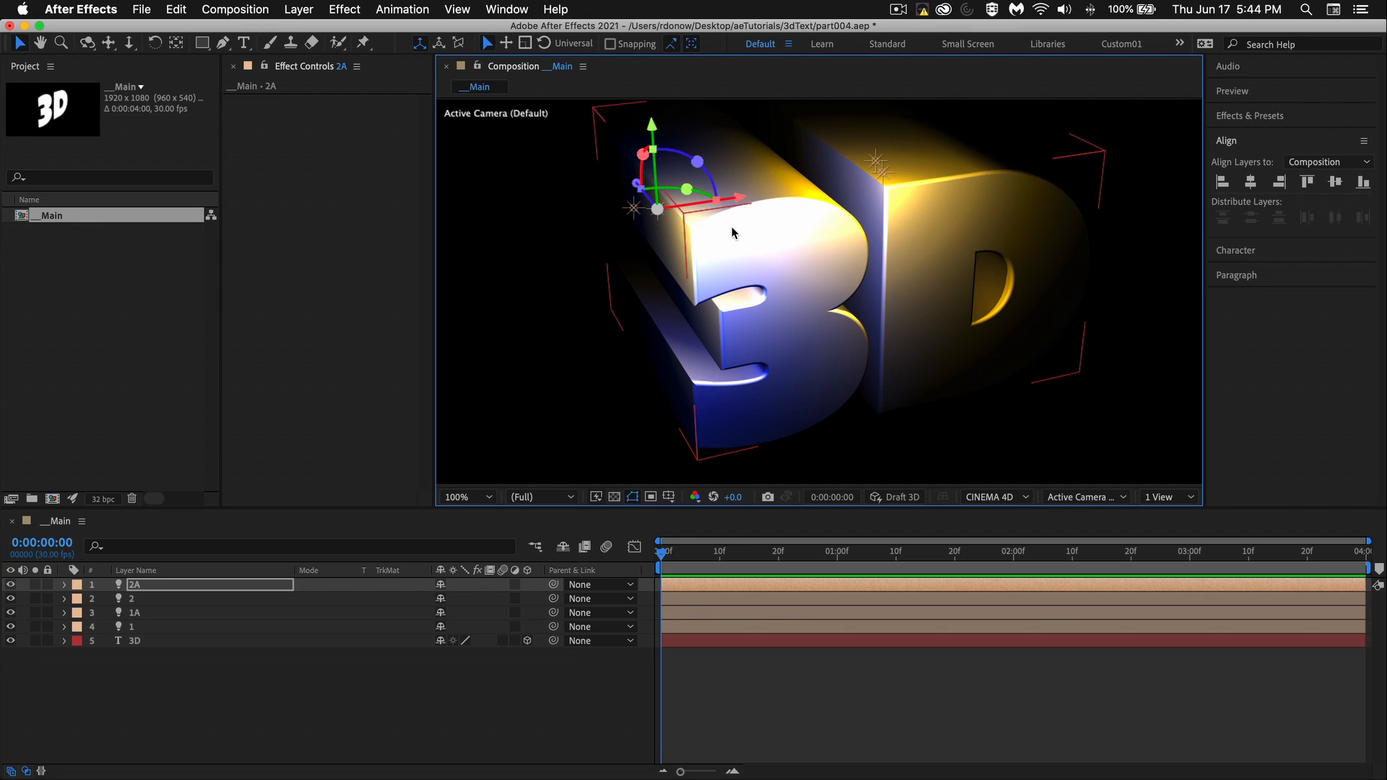
pyautogui.moveTo(742, 200); pyautogui.dragTo(715, 206)
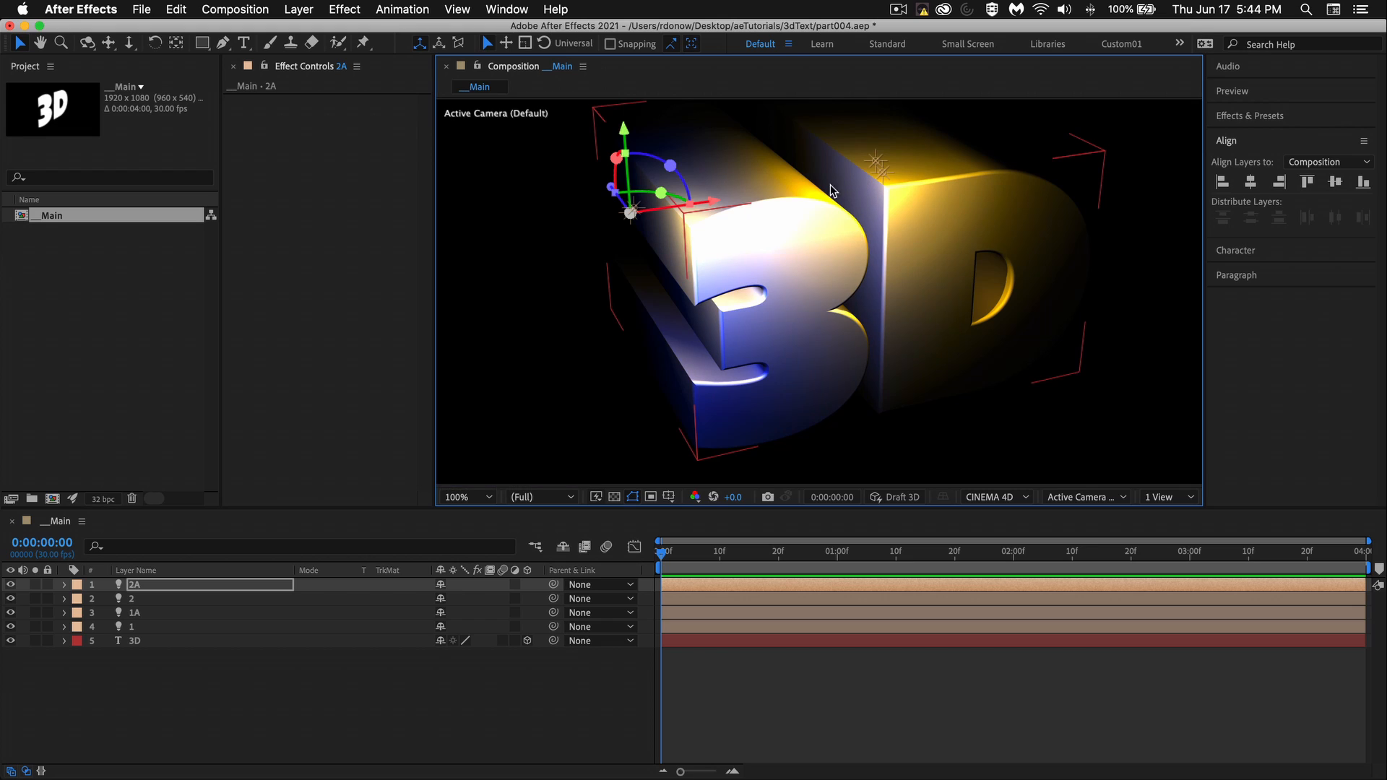
pyautogui.moveTo(611, 187); pyautogui.dragTo(591, 181)
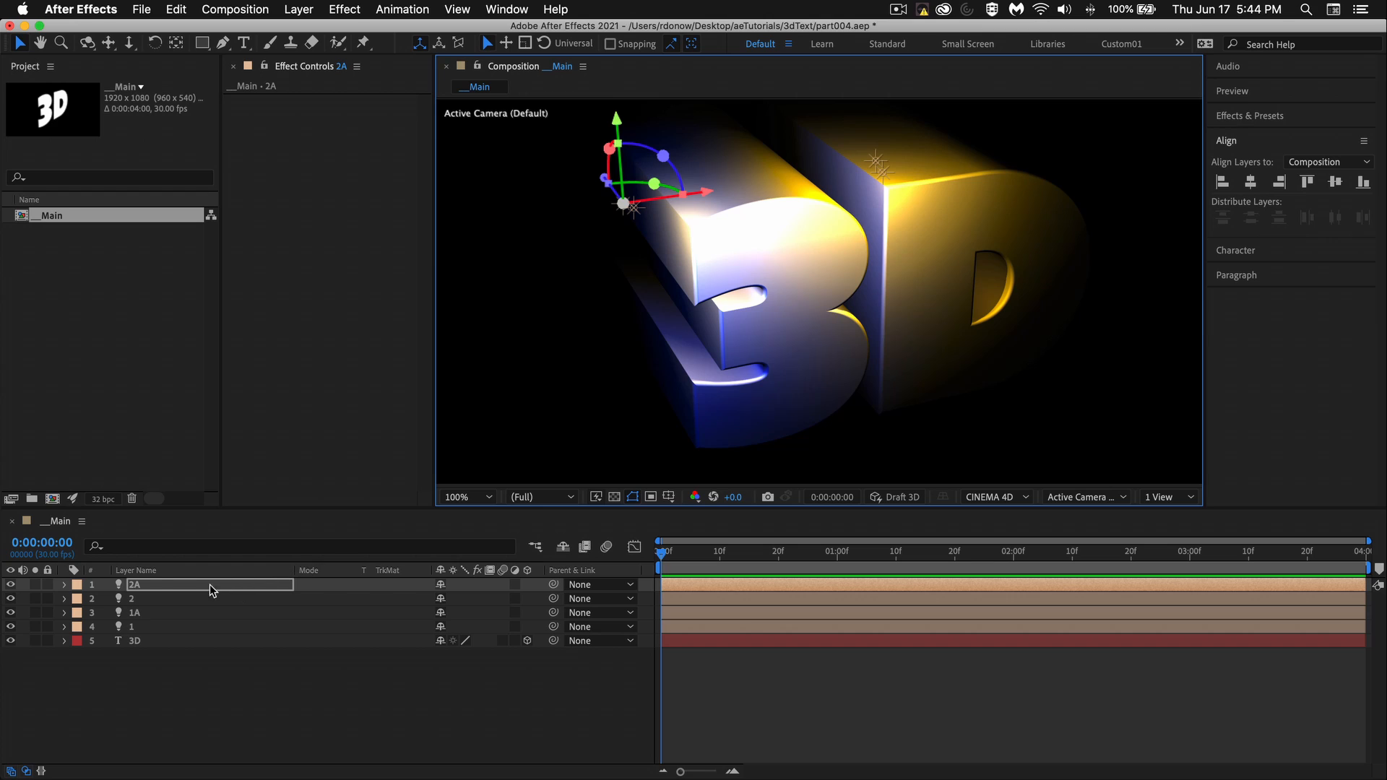
# - Set light 2A's color to orange FD5B00
pyautogui.doubleClick(141, 585)
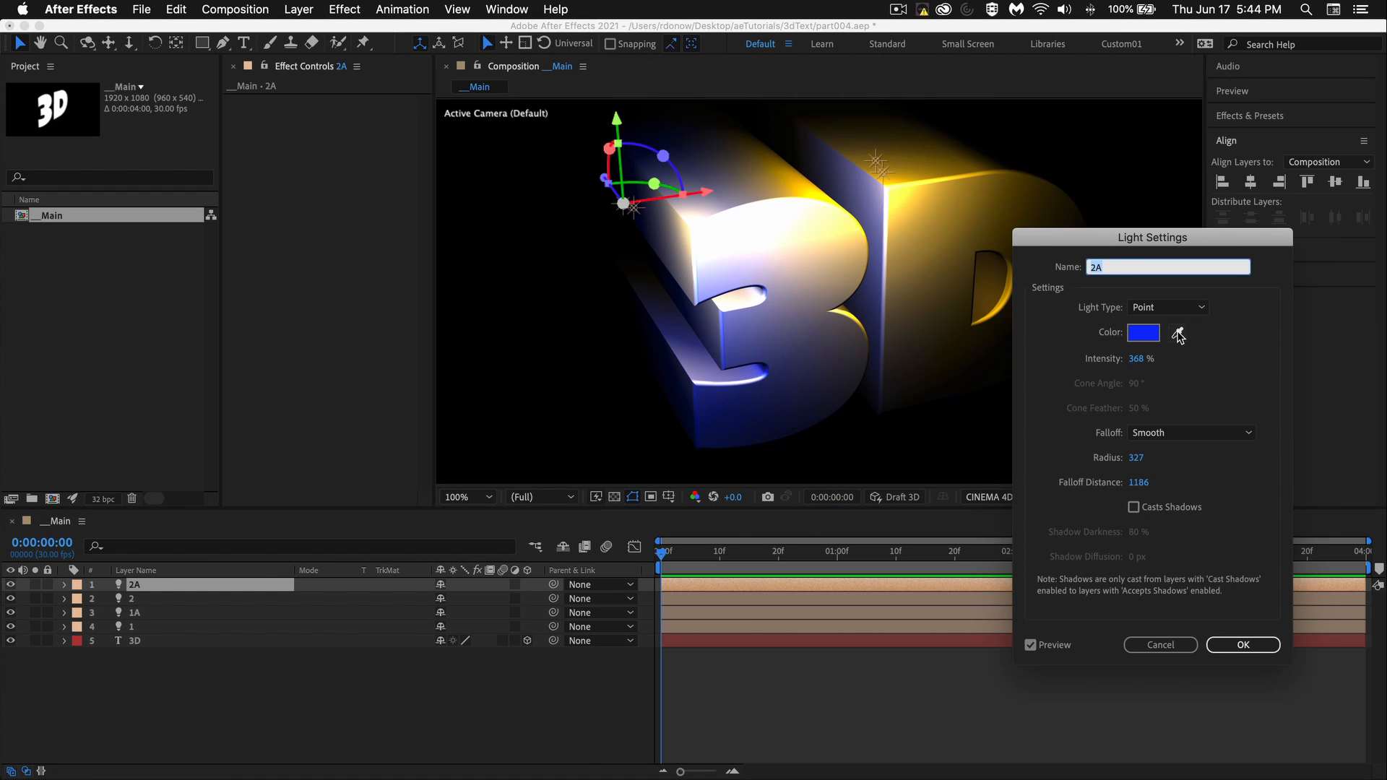
pyautogui.click(1144, 332)
pyautogui.write('FD5B00')
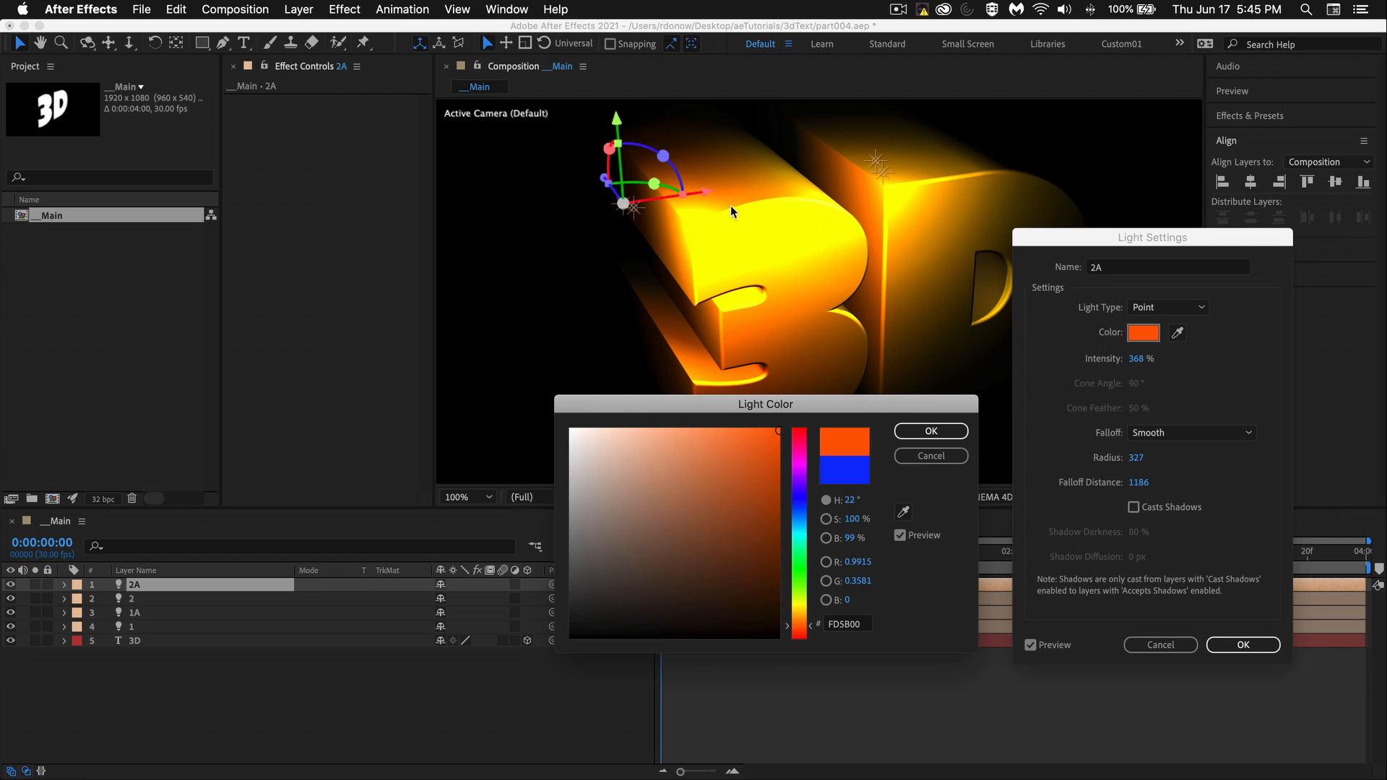
pyautogui.click(932, 432)
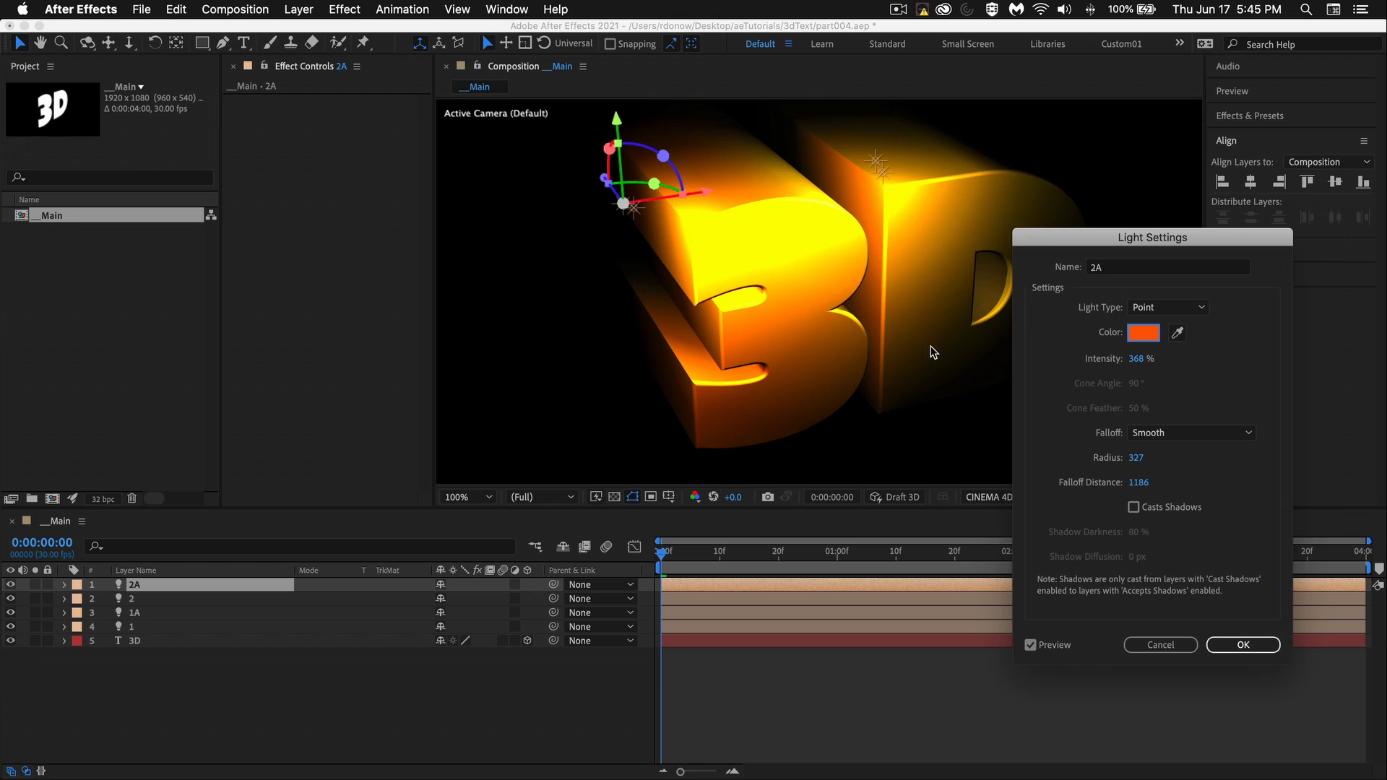
# - Set light 2A's intensity to 217%, reduce its radius, and compare the text with the light off and on
pyautogui.moveTo(1145, 361); pyautogui.dragTo(1084, 353)
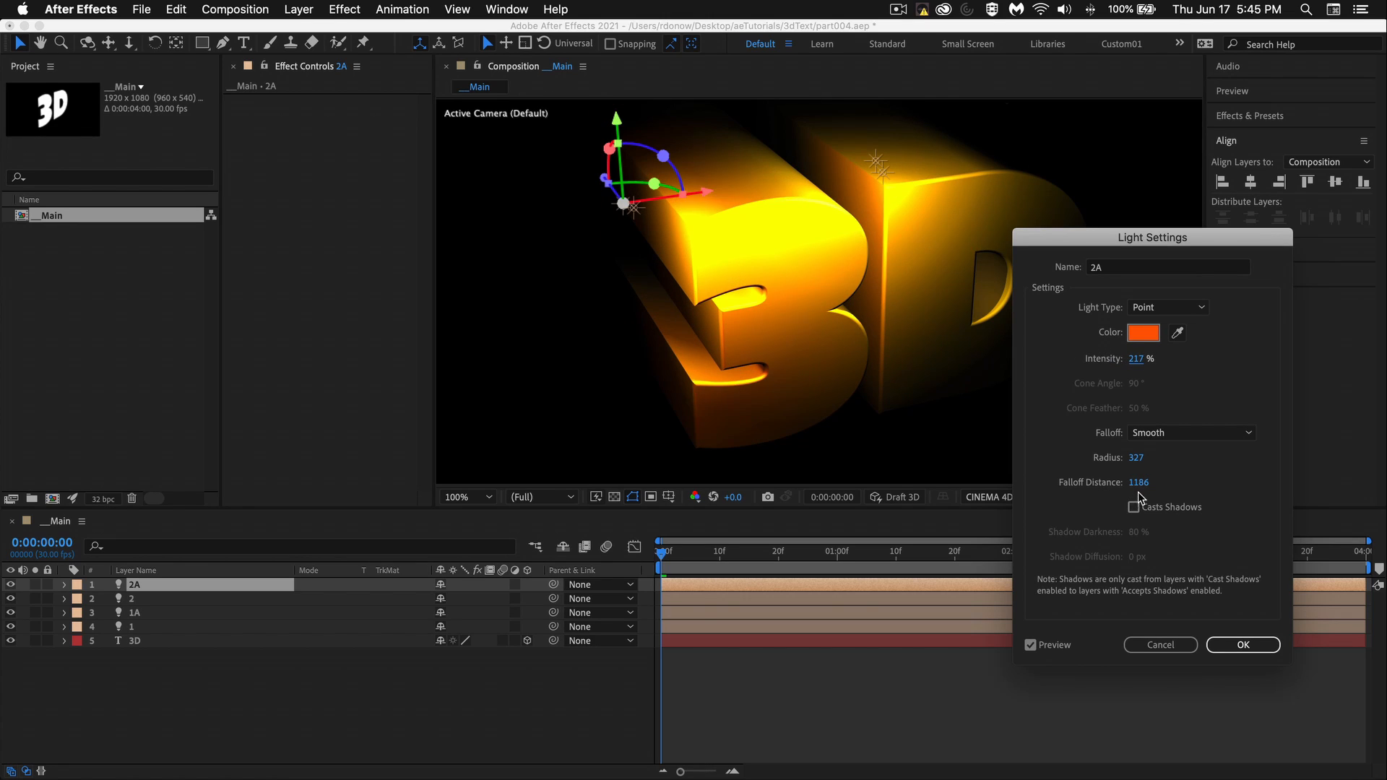
pyautogui.moveTo(1134, 458); pyautogui.dragTo(1102, 462)
pyautogui.click(1138, 458)
pyautogui.click(1243, 646)
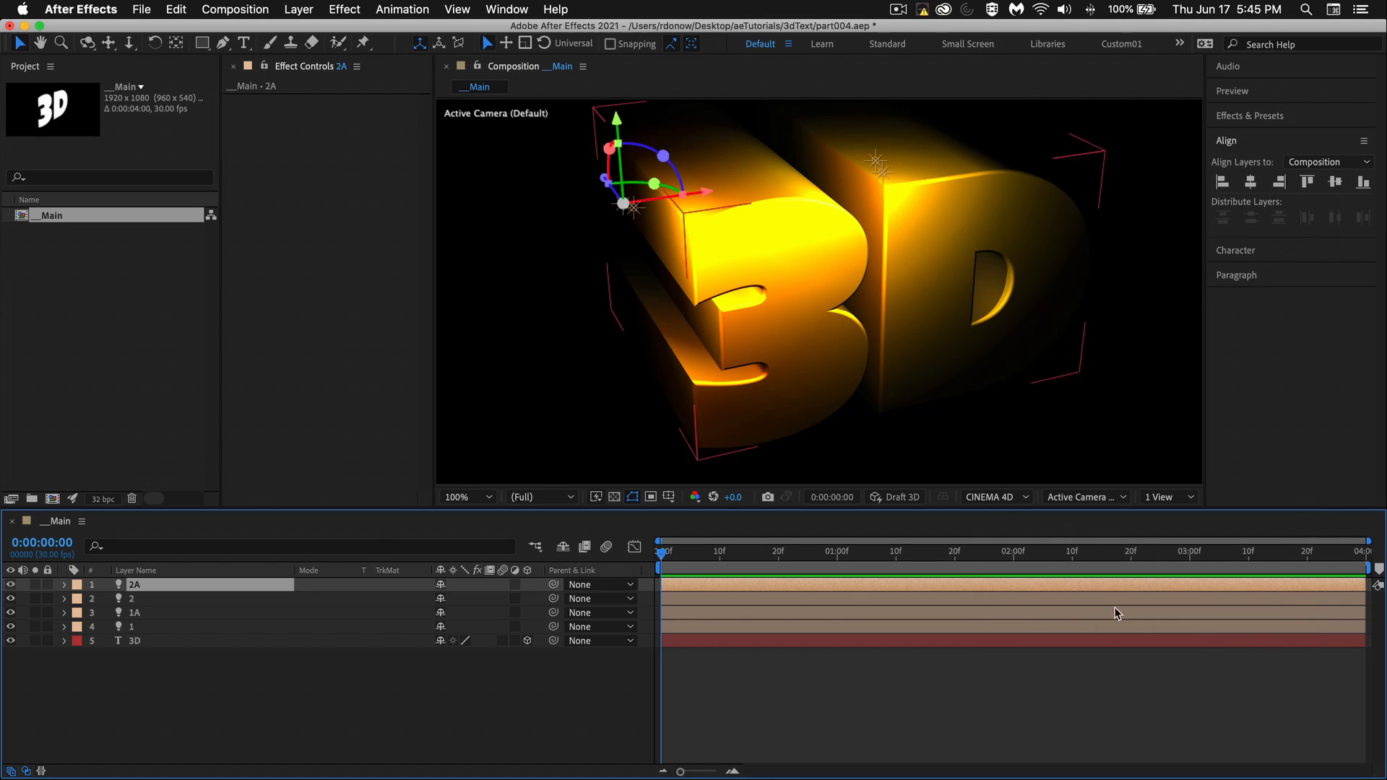
pyautogui.click(10, 585)
pyautogui.click(10, 584)
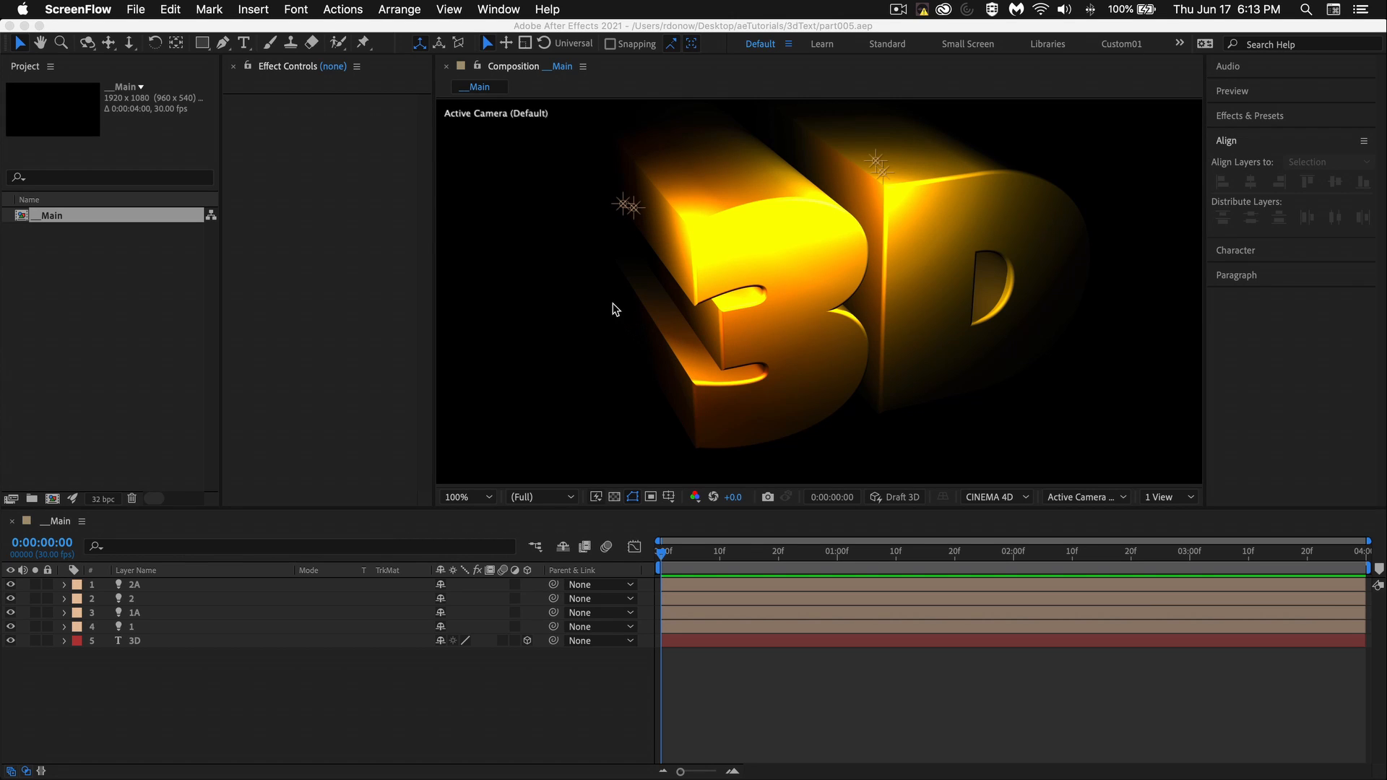
# - Create shapes from the 3D text layer and delete the original text layer
pyautogui.click(134, 642)
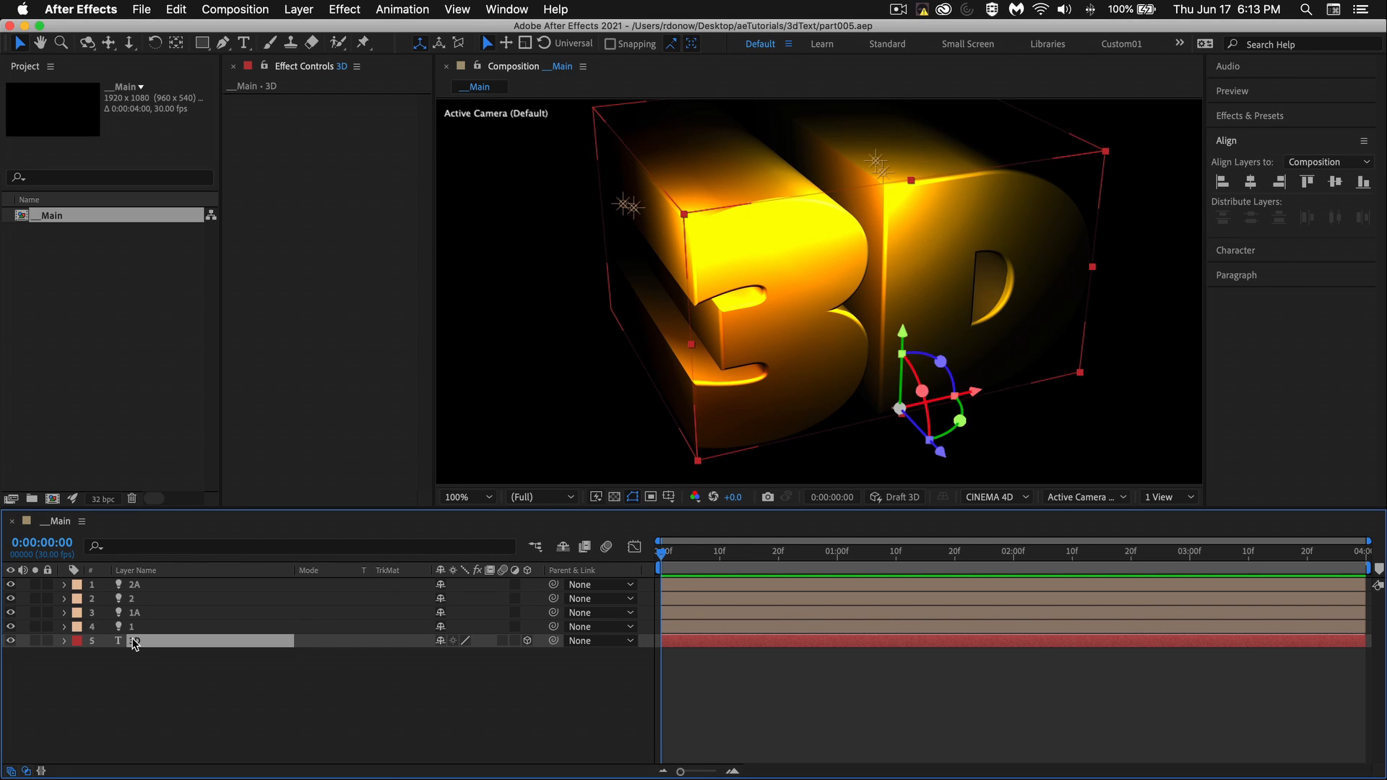
pyautogui.rightClick(134, 644)
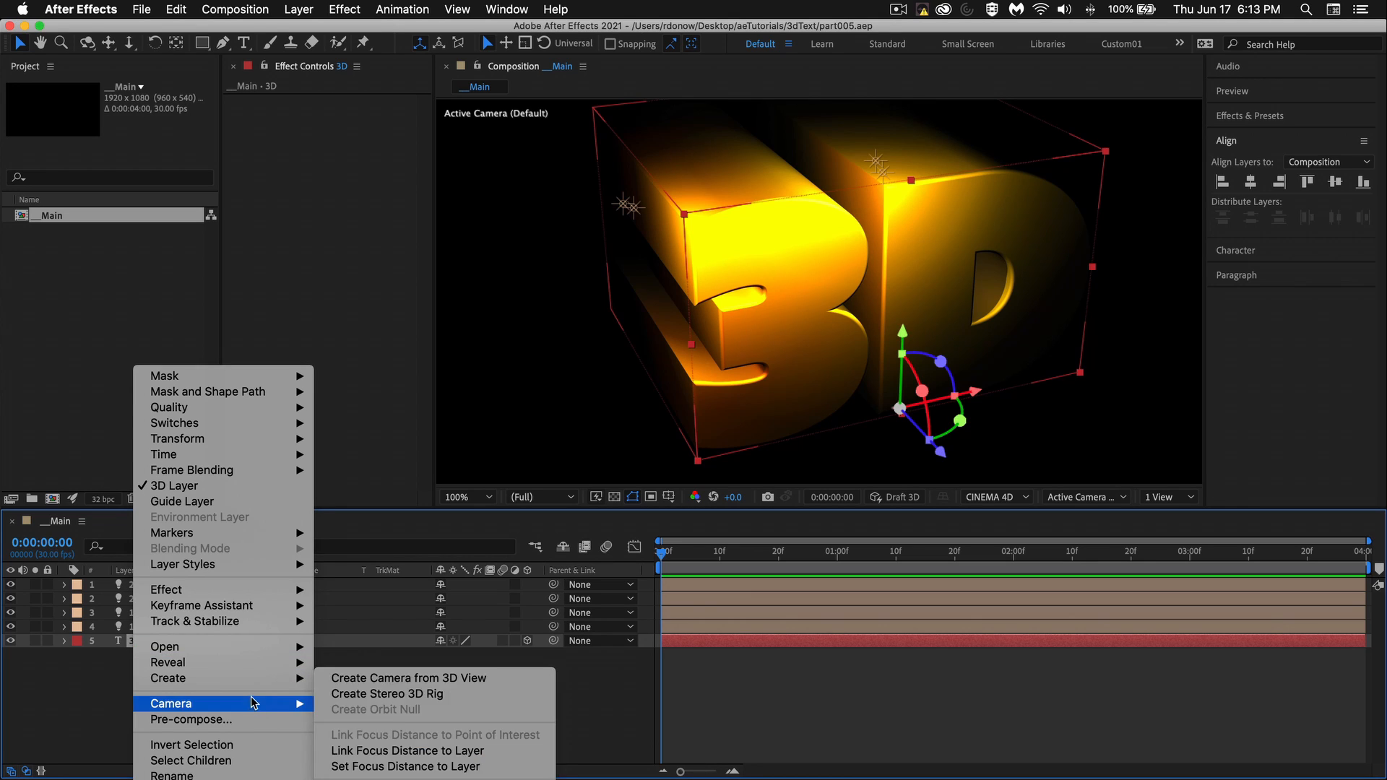
pyautogui.moveTo(254, 679)
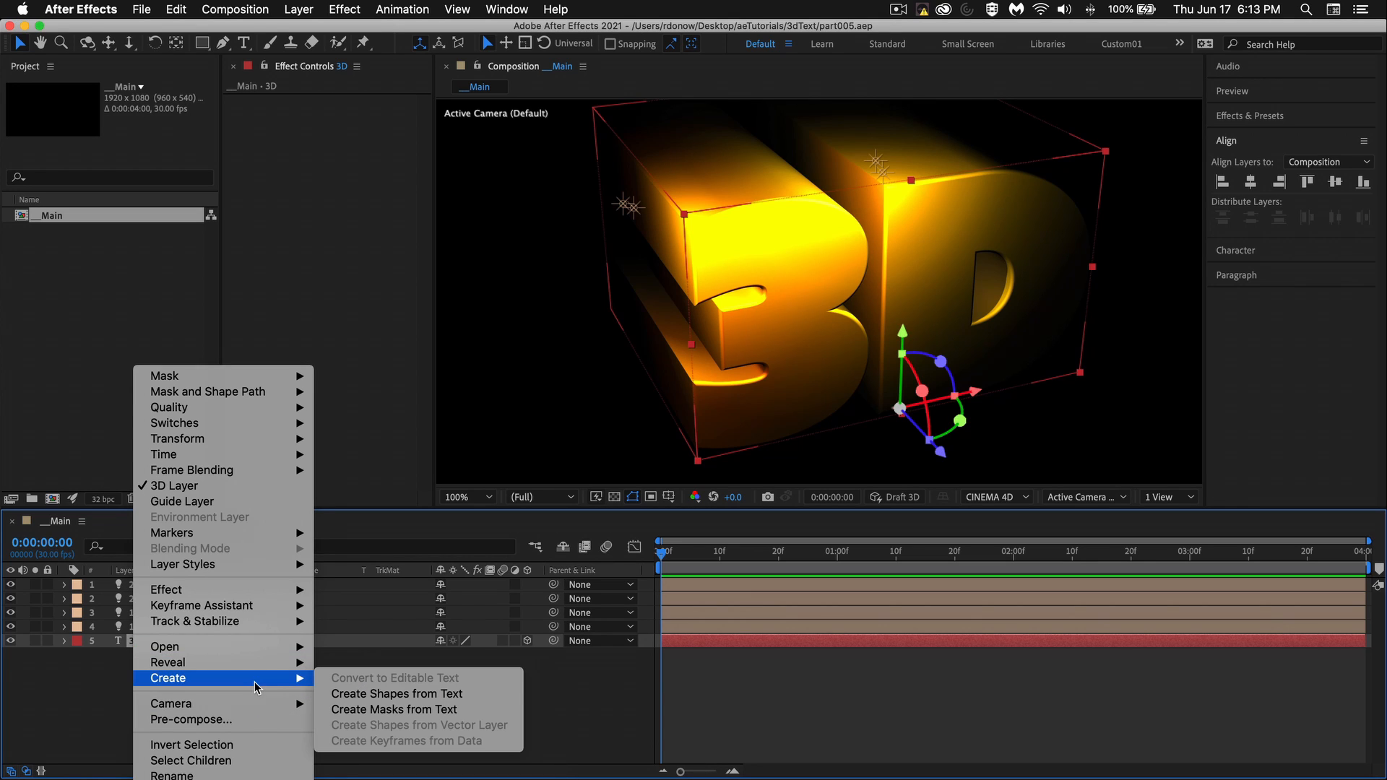
pyautogui.click(425, 695)
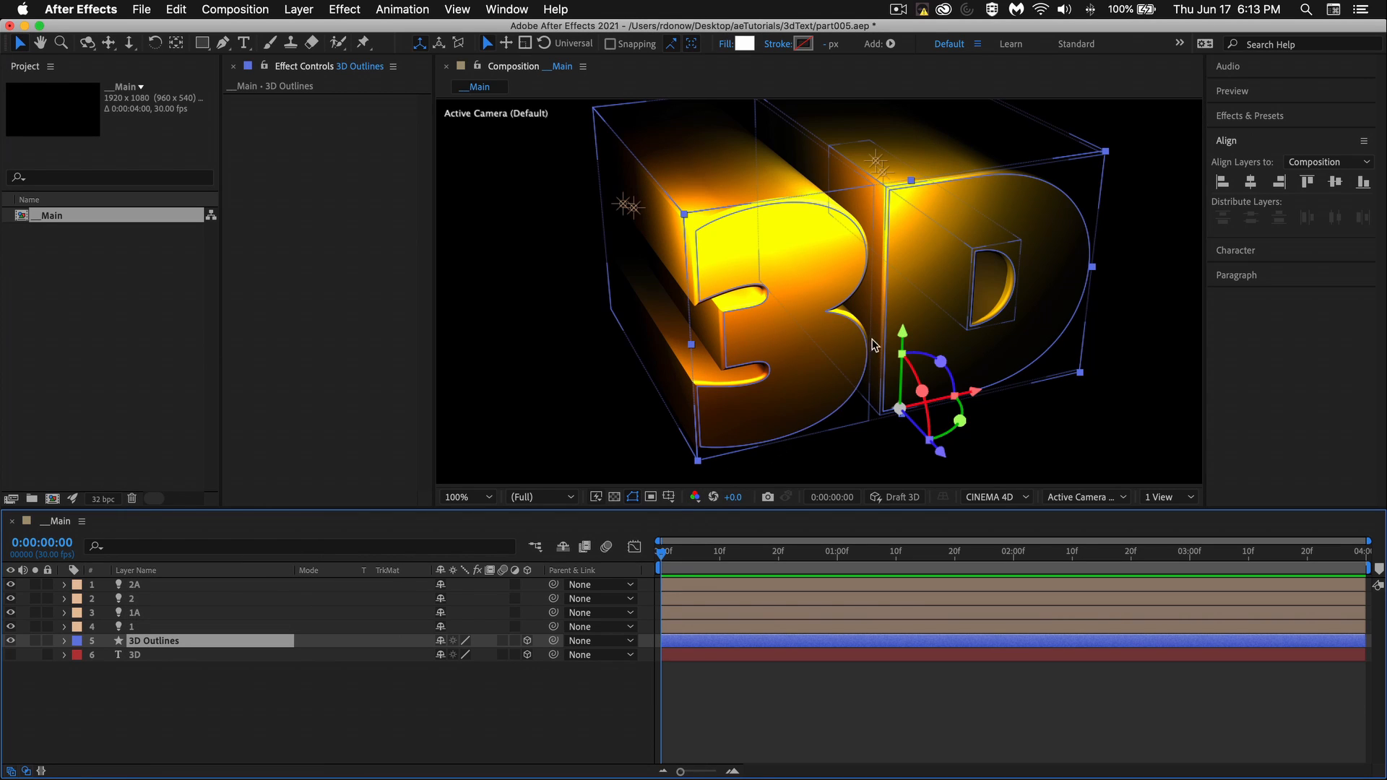
pyautogui.click(136, 653)
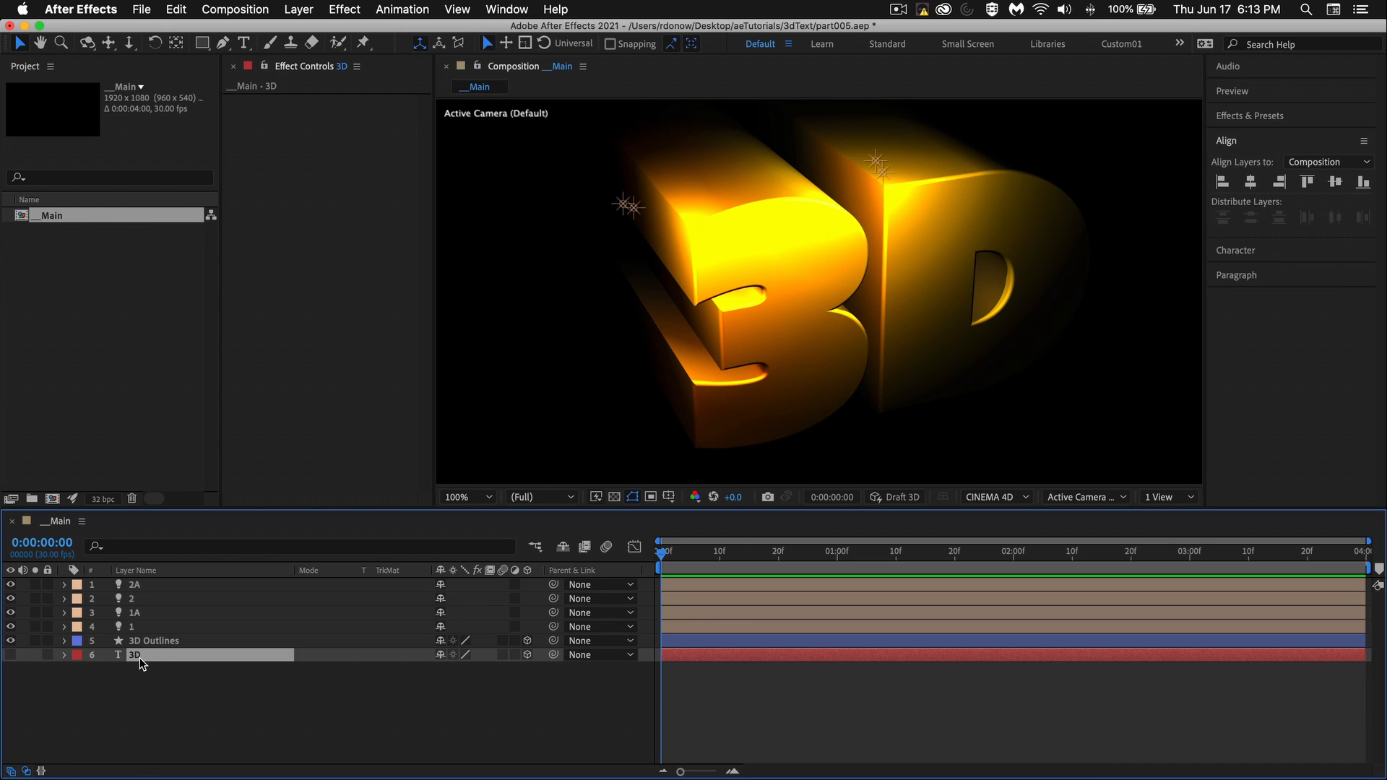
pyautogui.press('Delete')
# - Add an Offset Paths operator to the 3D Outlines shape layer and toggle it to compare its effect
pyautogui.click(146, 639)
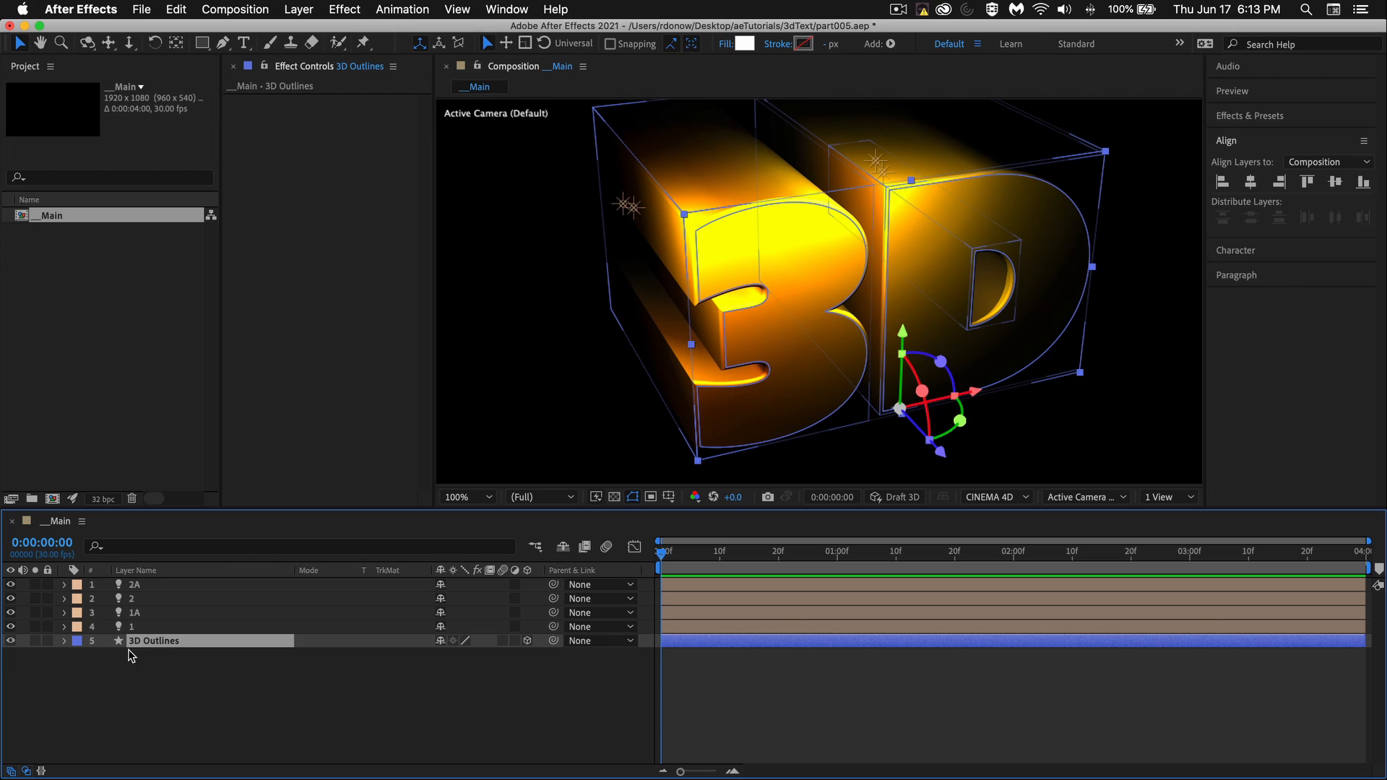
pyautogui.click(65, 640)
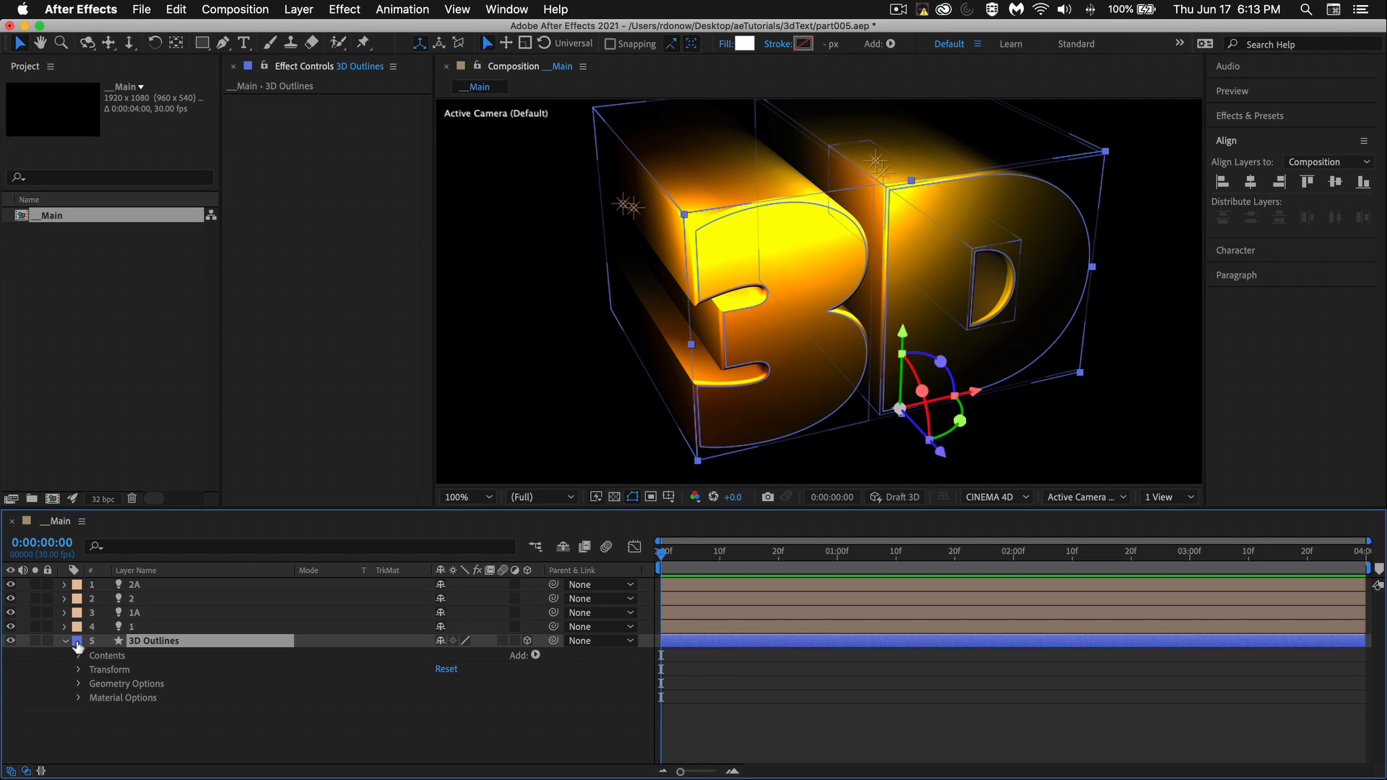
pyautogui.click(536, 656)
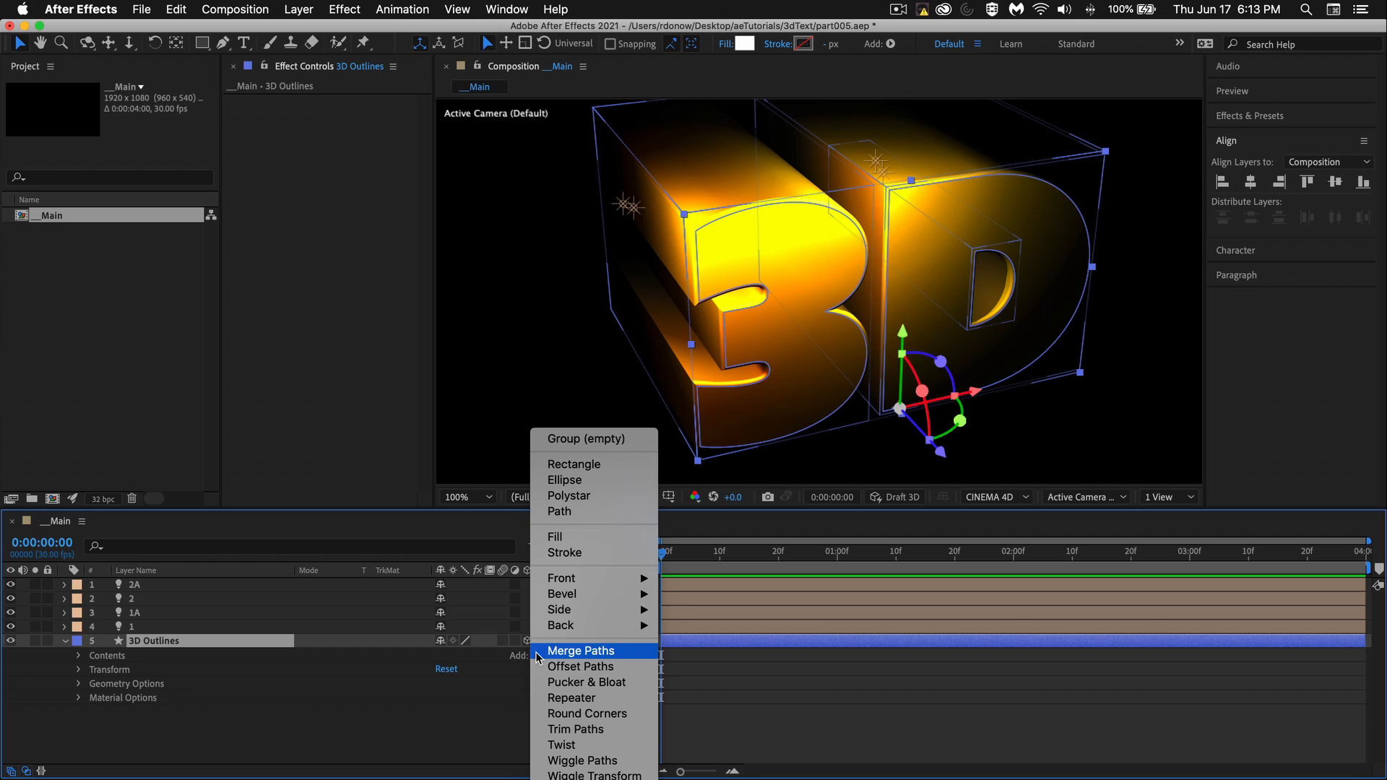
pyautogui.click(572, 667)
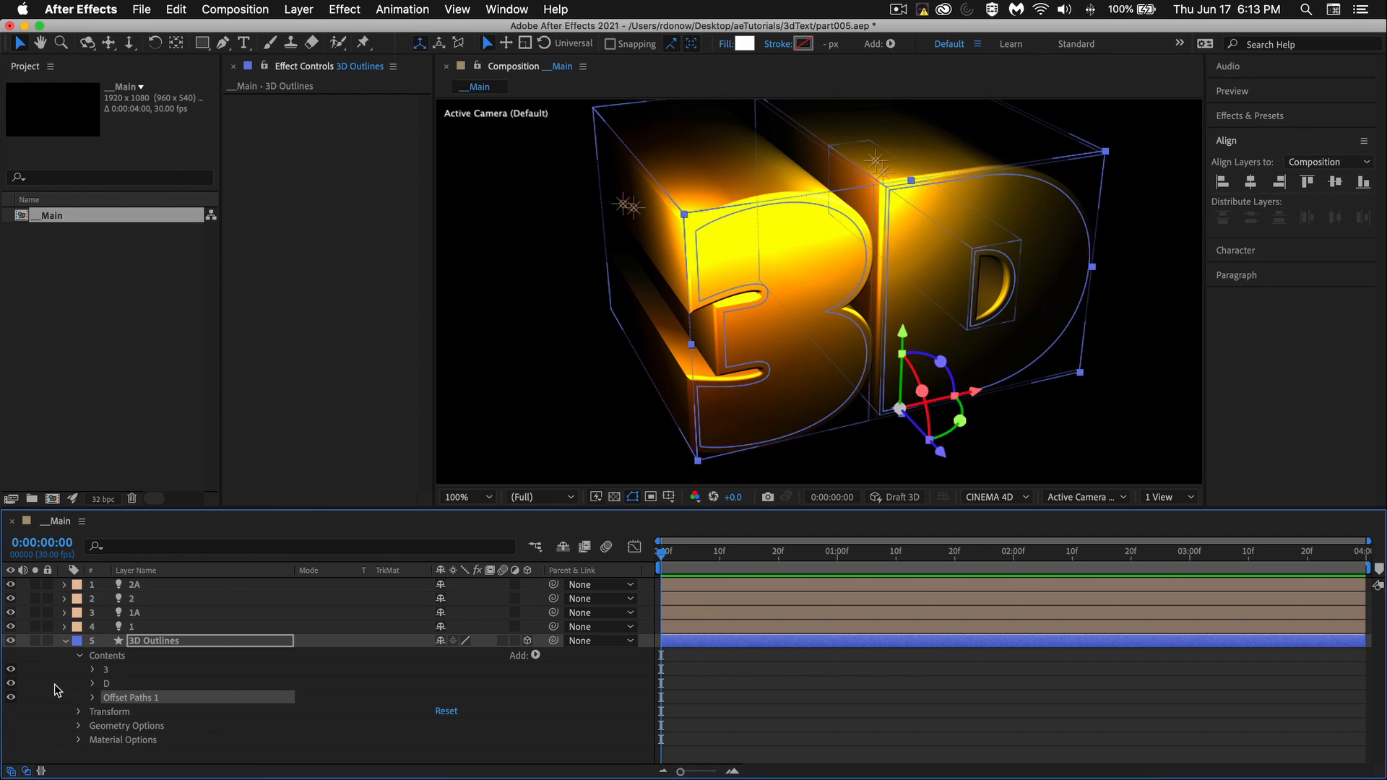
pyautogui.click(11, 698)
pyautogui.click(11, 697)
# - Set the Offset Paths line join to Round Join and its amount to 4
pyautogui.click(92, 698)
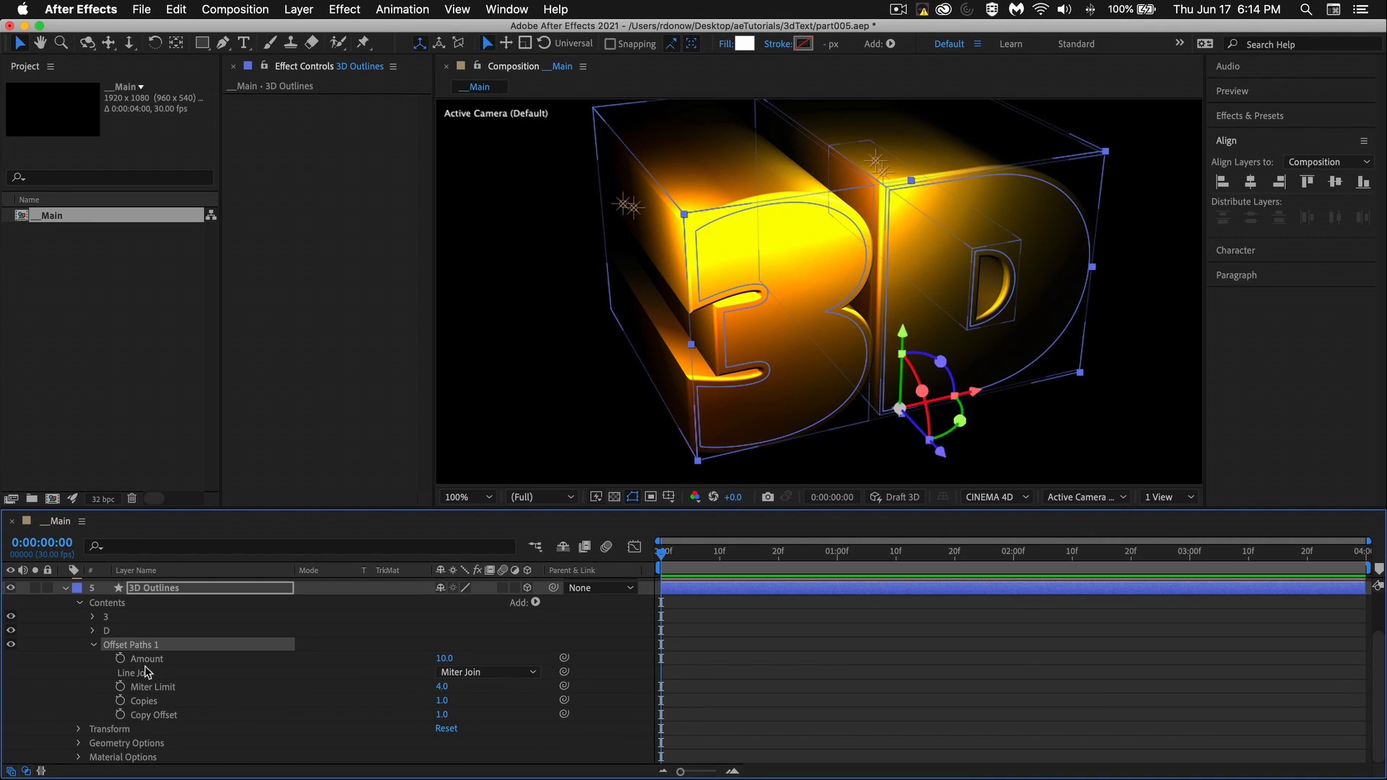
pyautogui.click(508, 675)
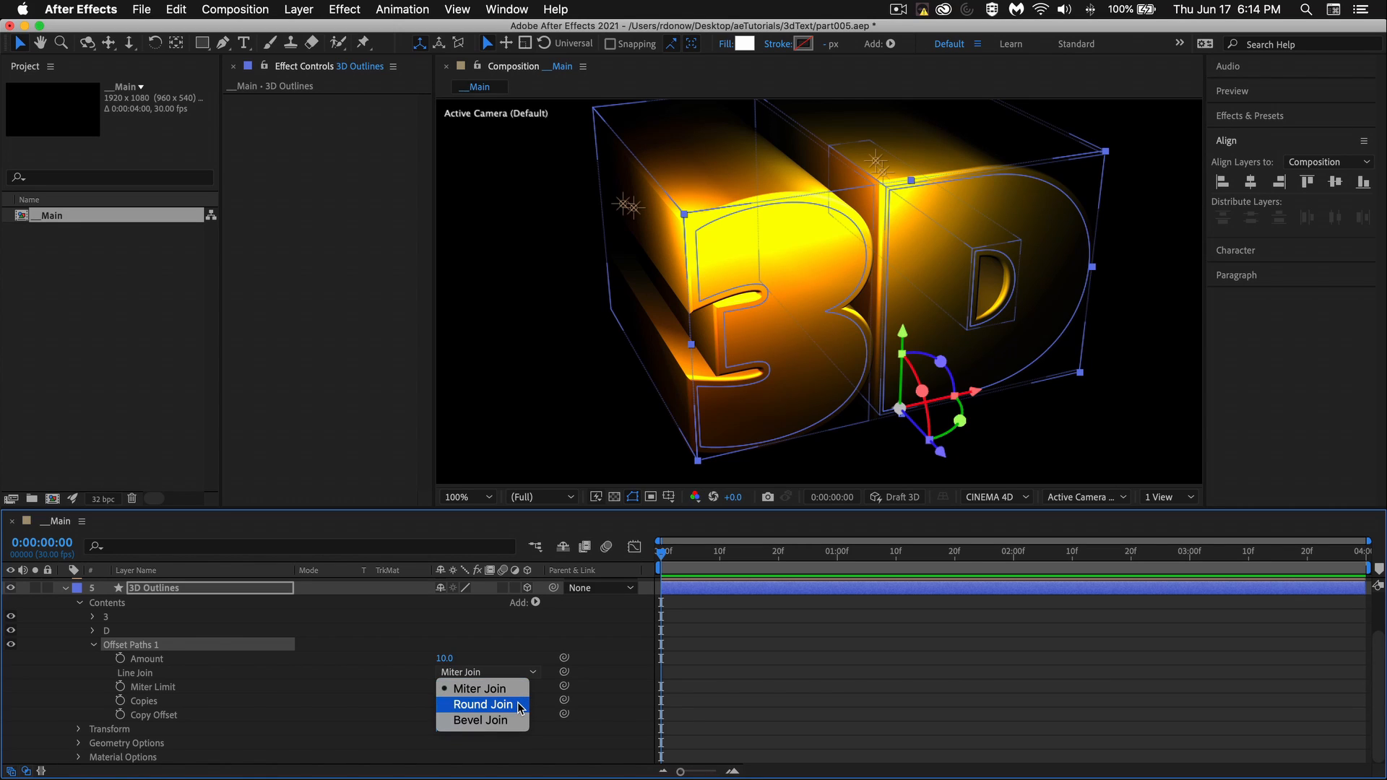
pyautogui.click(521, 707)
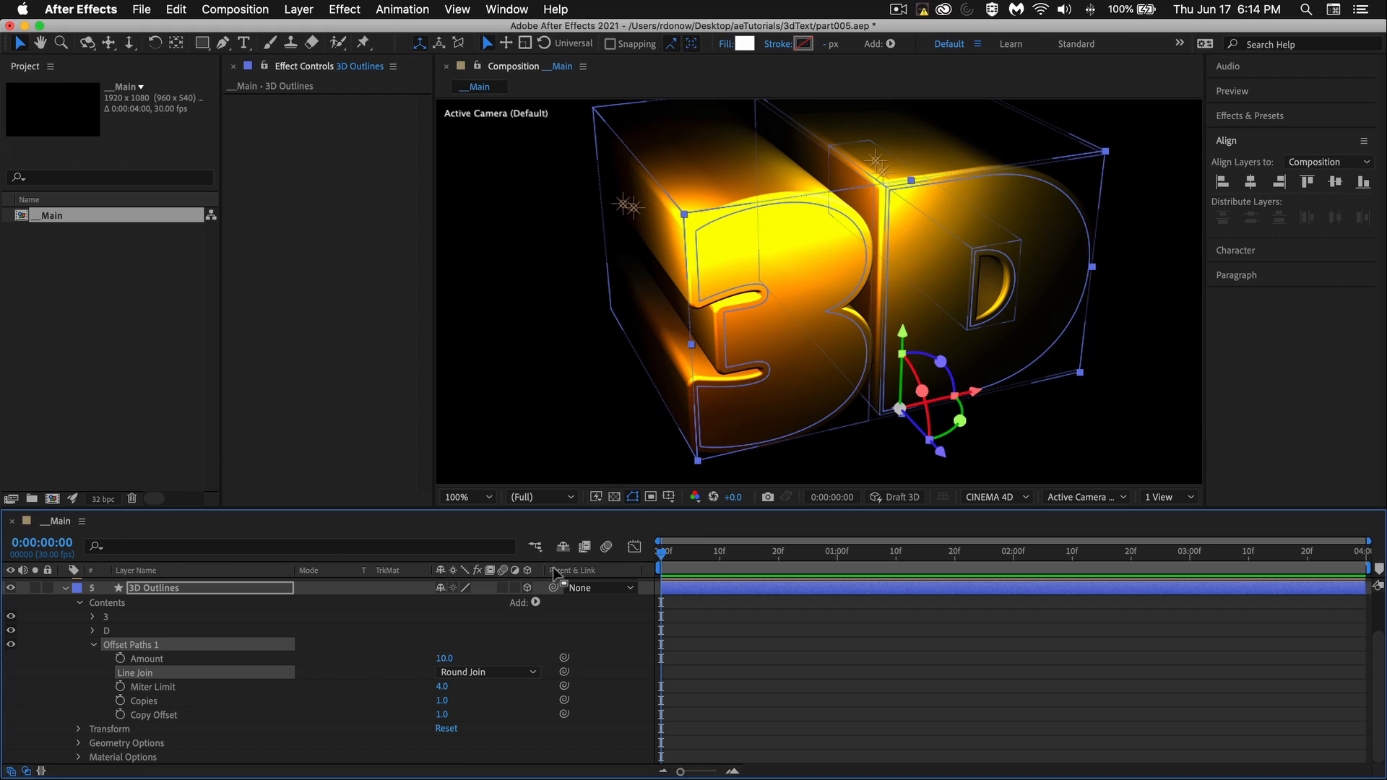
pyautogui.click(460, 658)
pyautogui.write('4')
pyautogui.press('Tab')
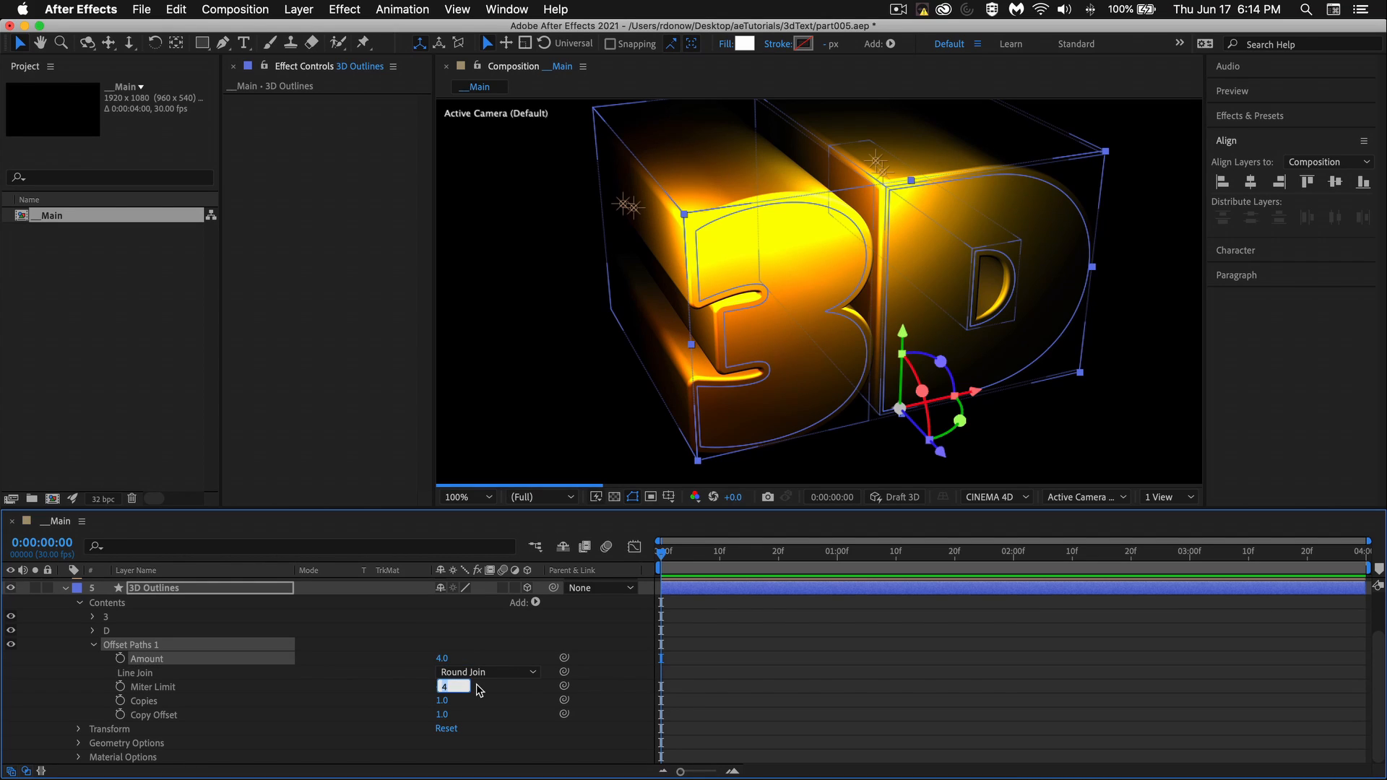
# - Set the Offset Paths amount to 2 and toggle the operator off and on to compare its effect on the letters
pyautogui.click(448, 658)
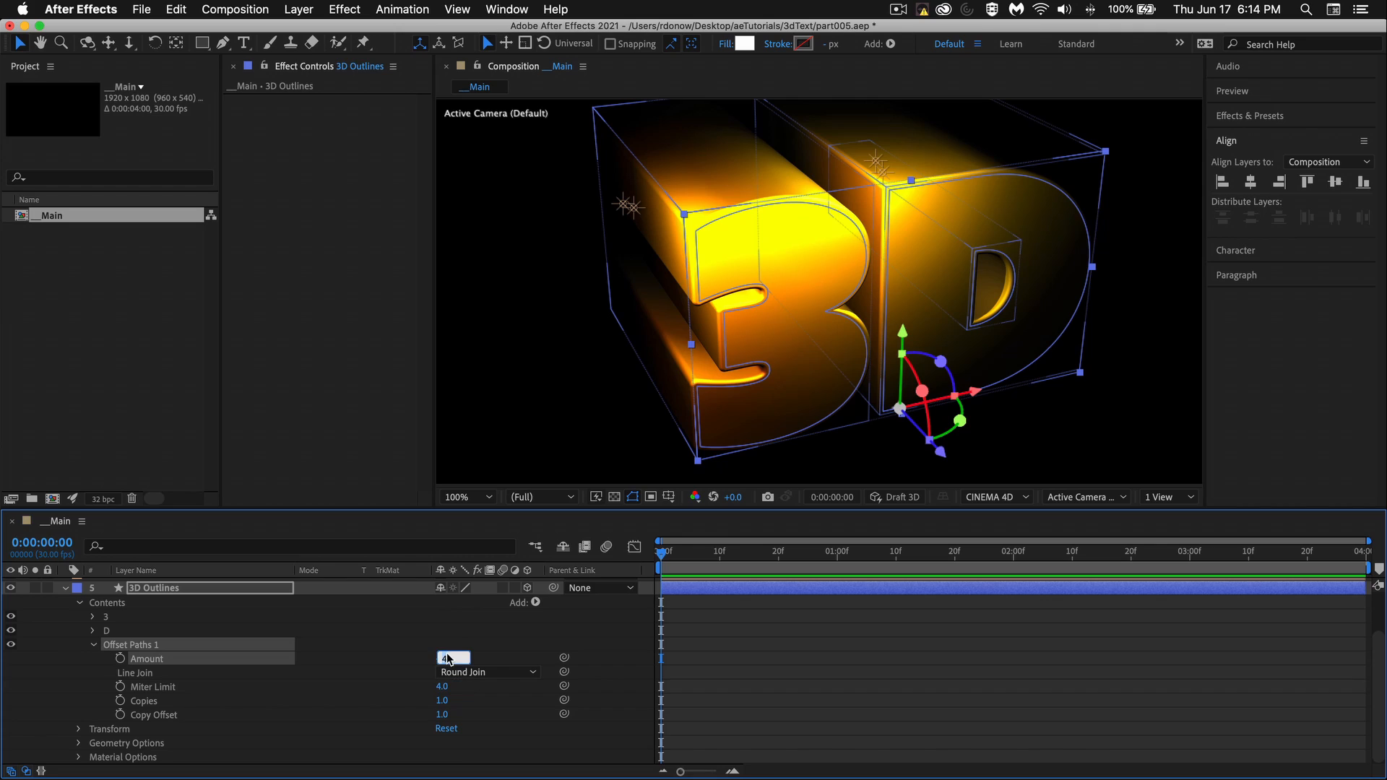
pyautogui.press('Return')
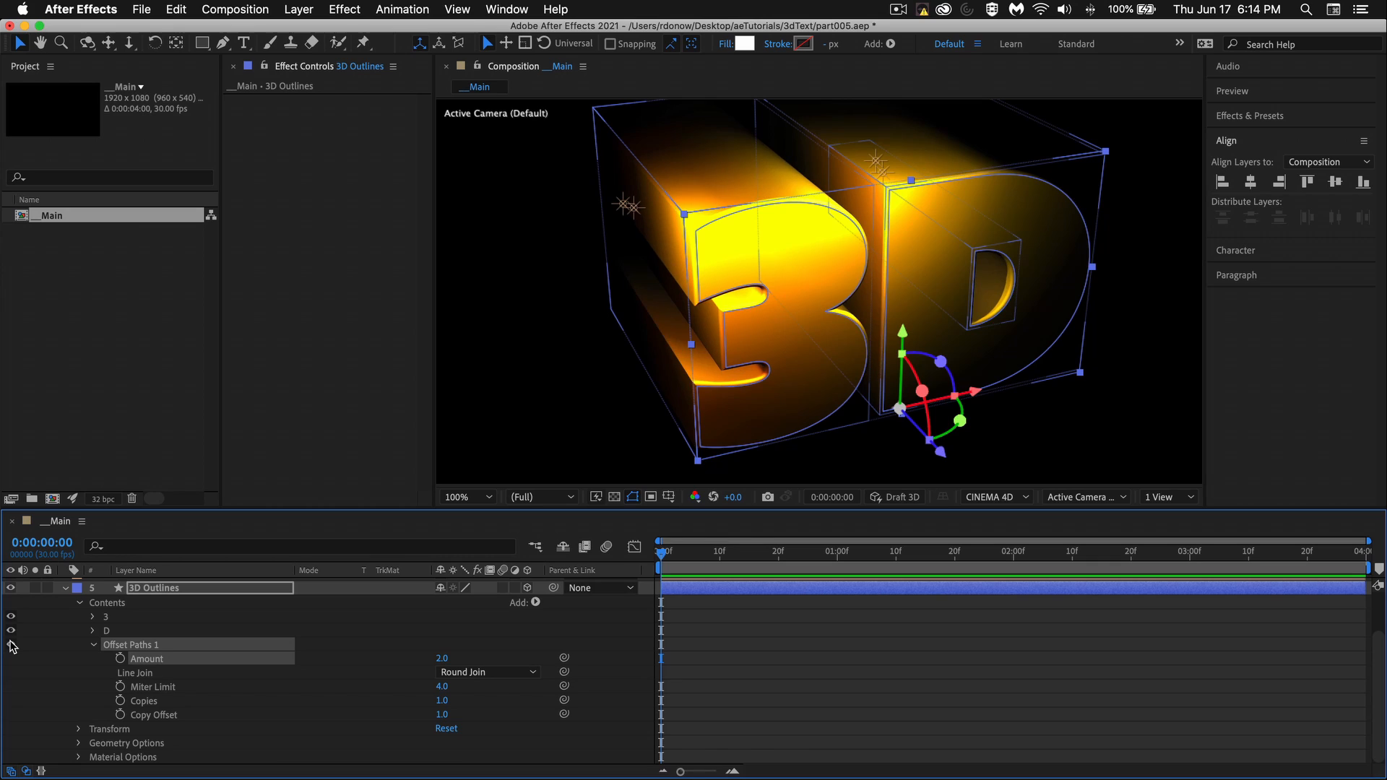
pyautogui.click(10, 643)
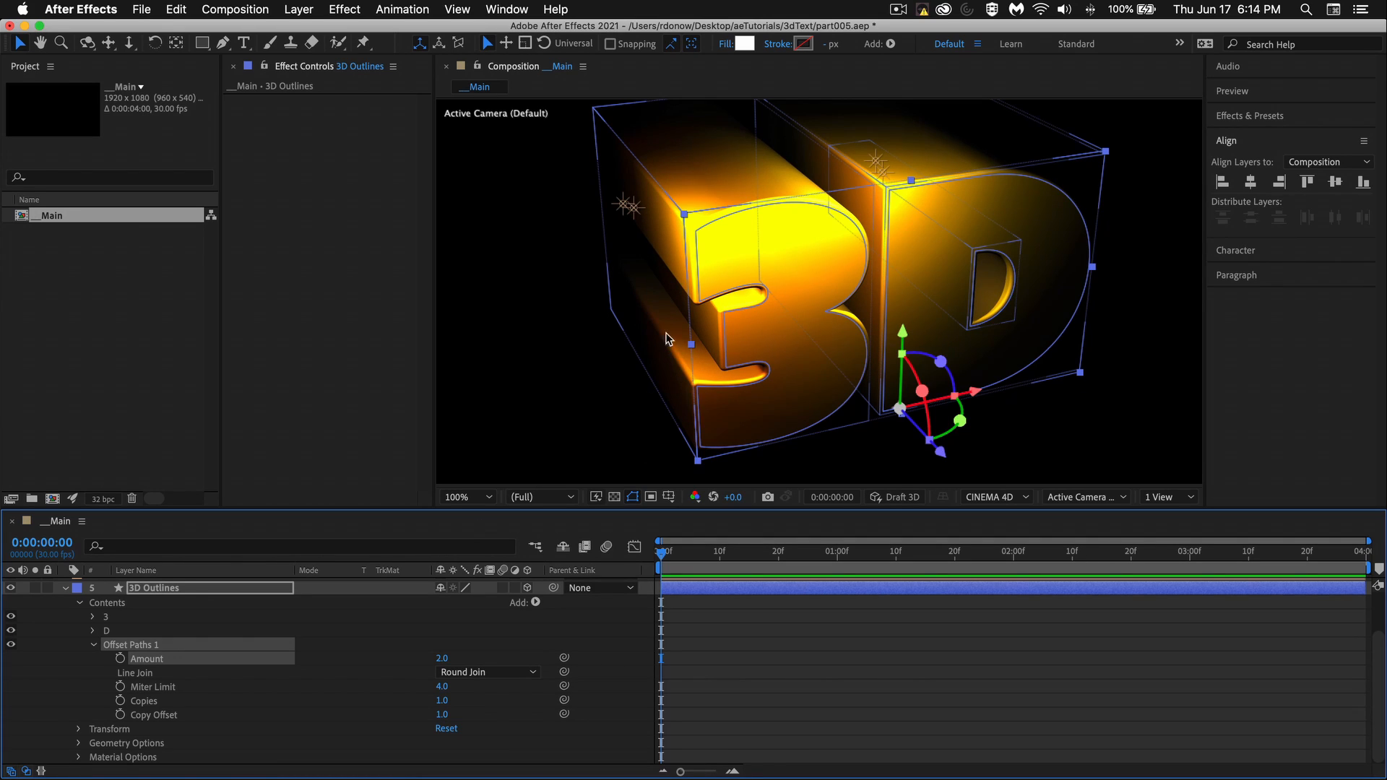
pyautogui.click(10, 643)
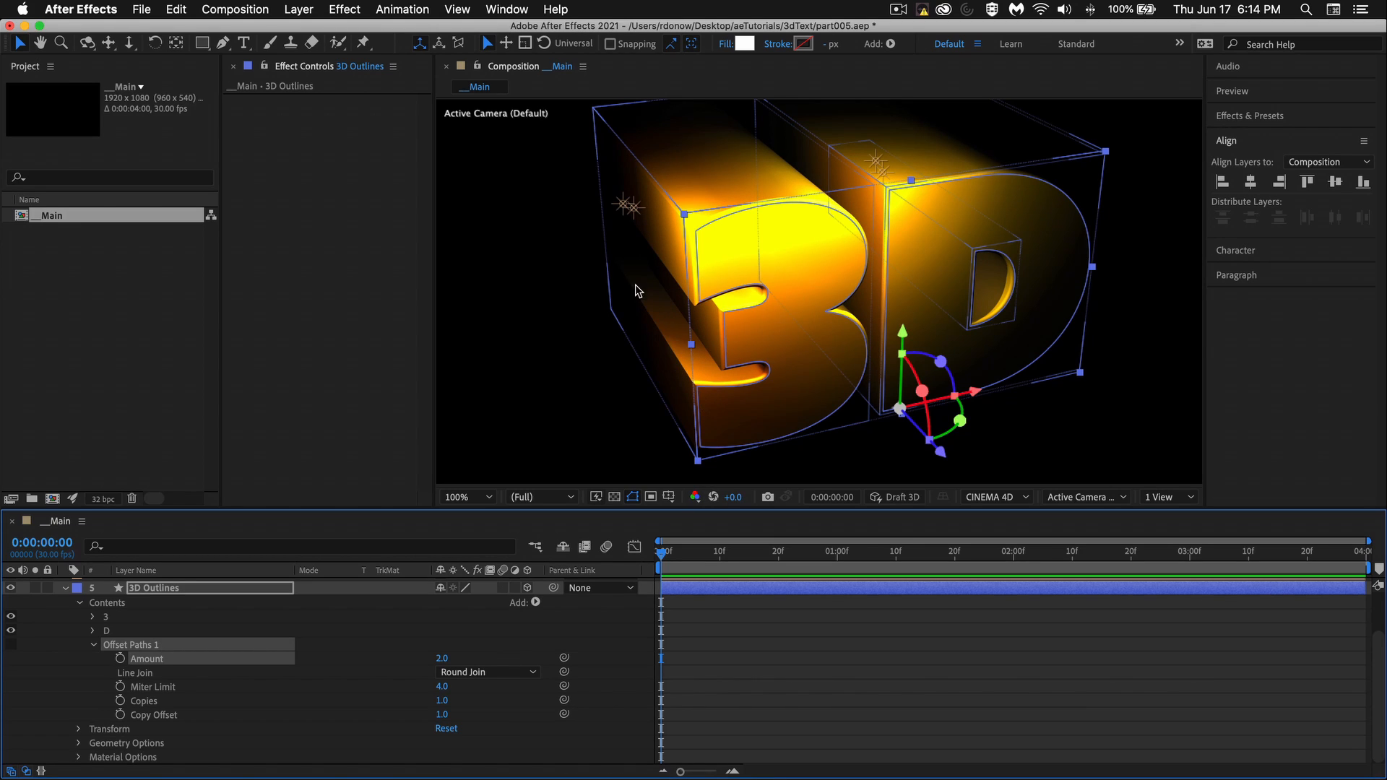
pyautogui.click(18, 645)
pyautogui.click(11, 644)
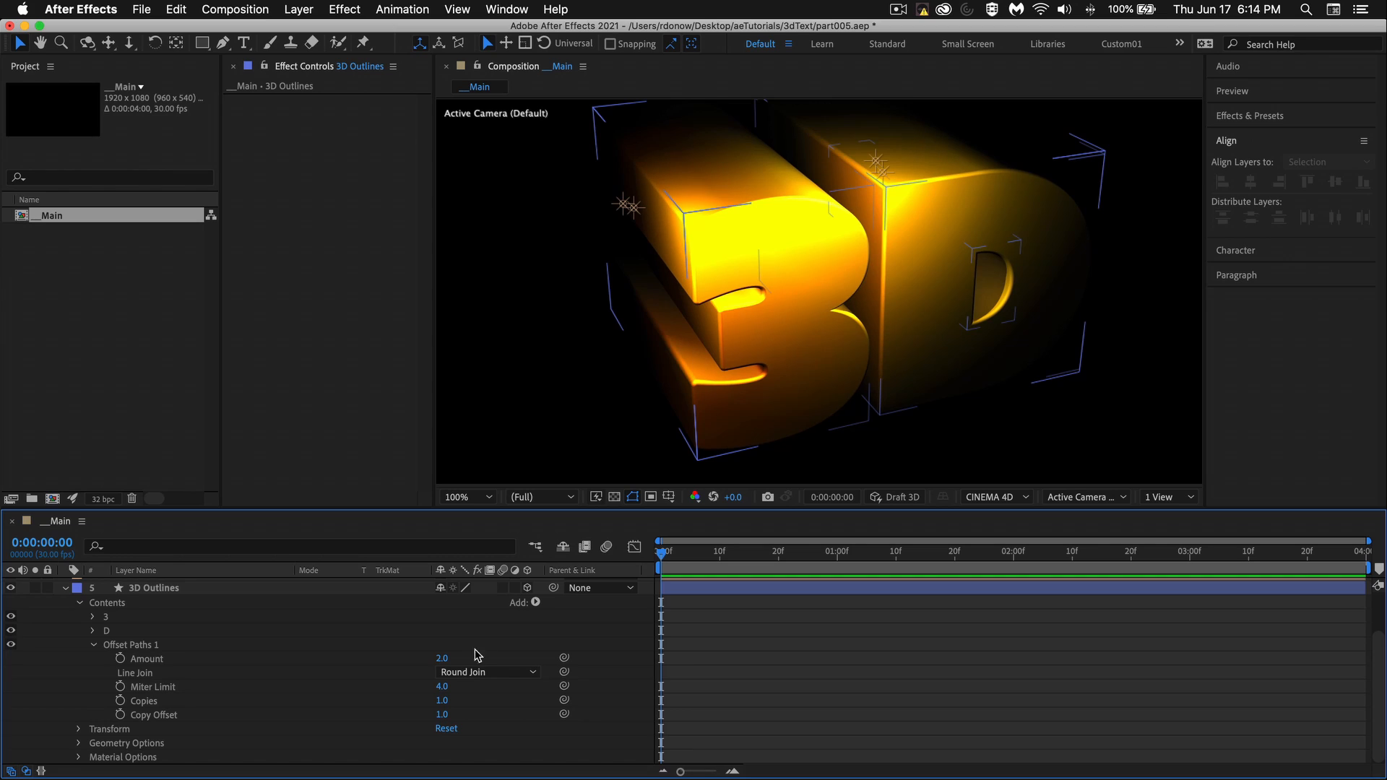
# - Set the Offset Paths amount to 1 on the 3D Outlines shape layer and deselect it
pyautogui.click(445, 657)
pyautogui.write('1')
pyautogui.press('Return')
pyautogui.click(605, 751)
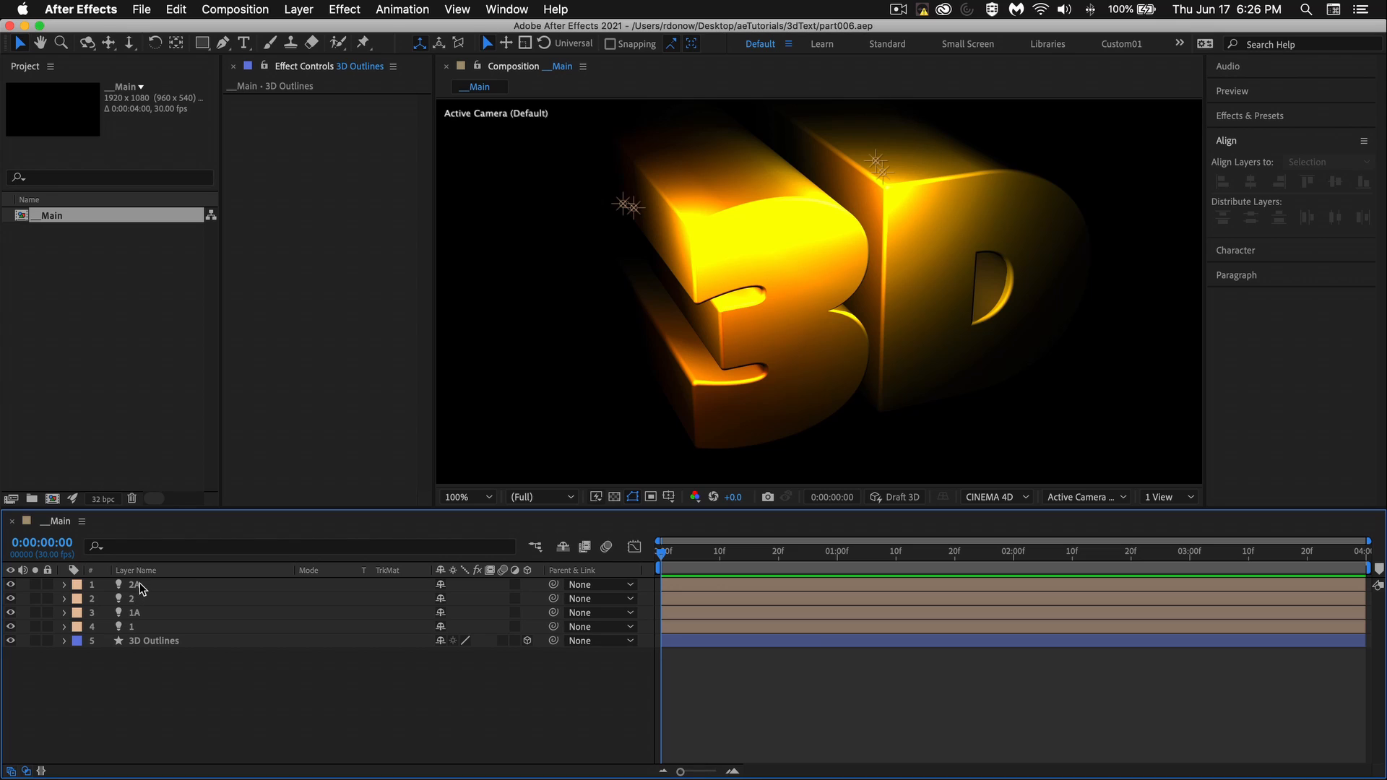
# - Duplicate lights 2A and 2 and place the two copies together at the top of the layer stack
pyautogui.click(141, 585)
pyautogui.keyDown('shift'); pyautogui.click(140, 597); pyautogui.keyUp('shift')
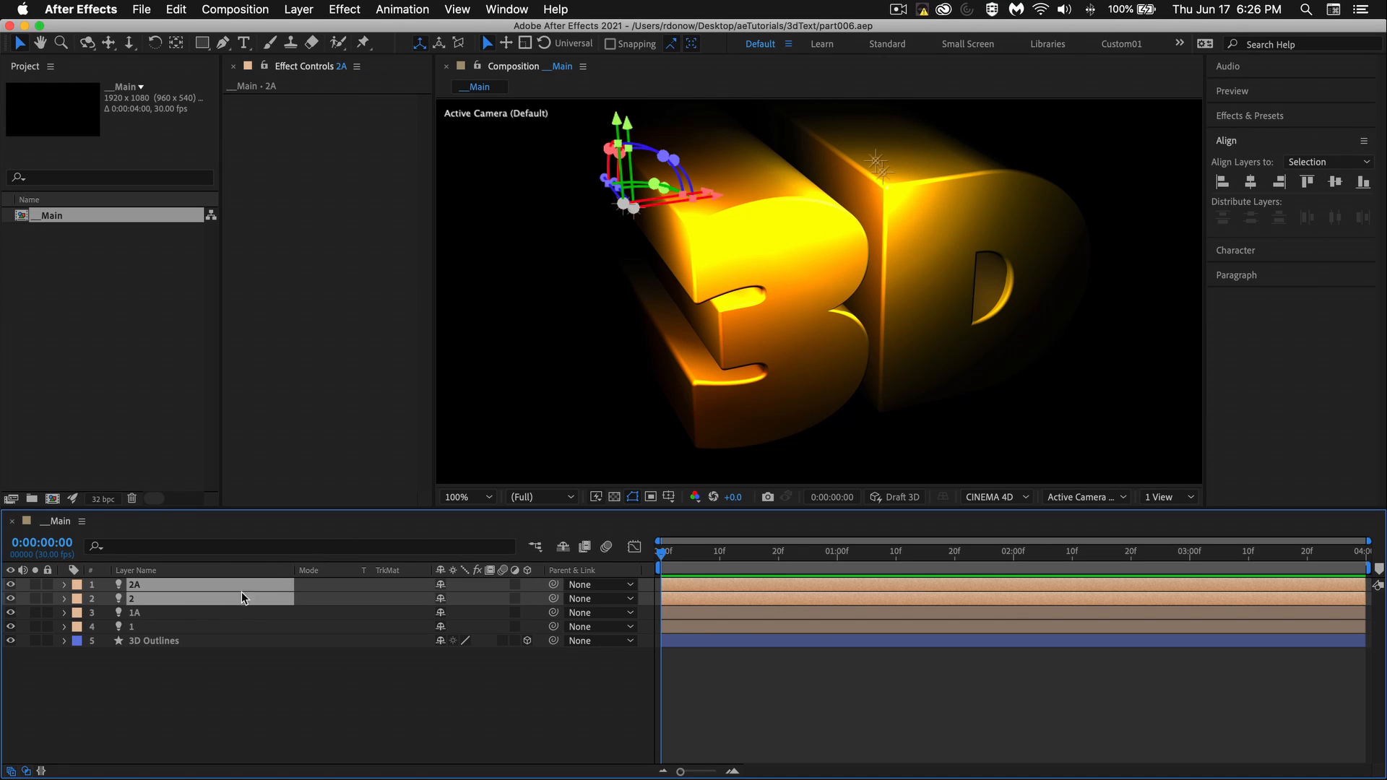
pyautogui.press('super+d')
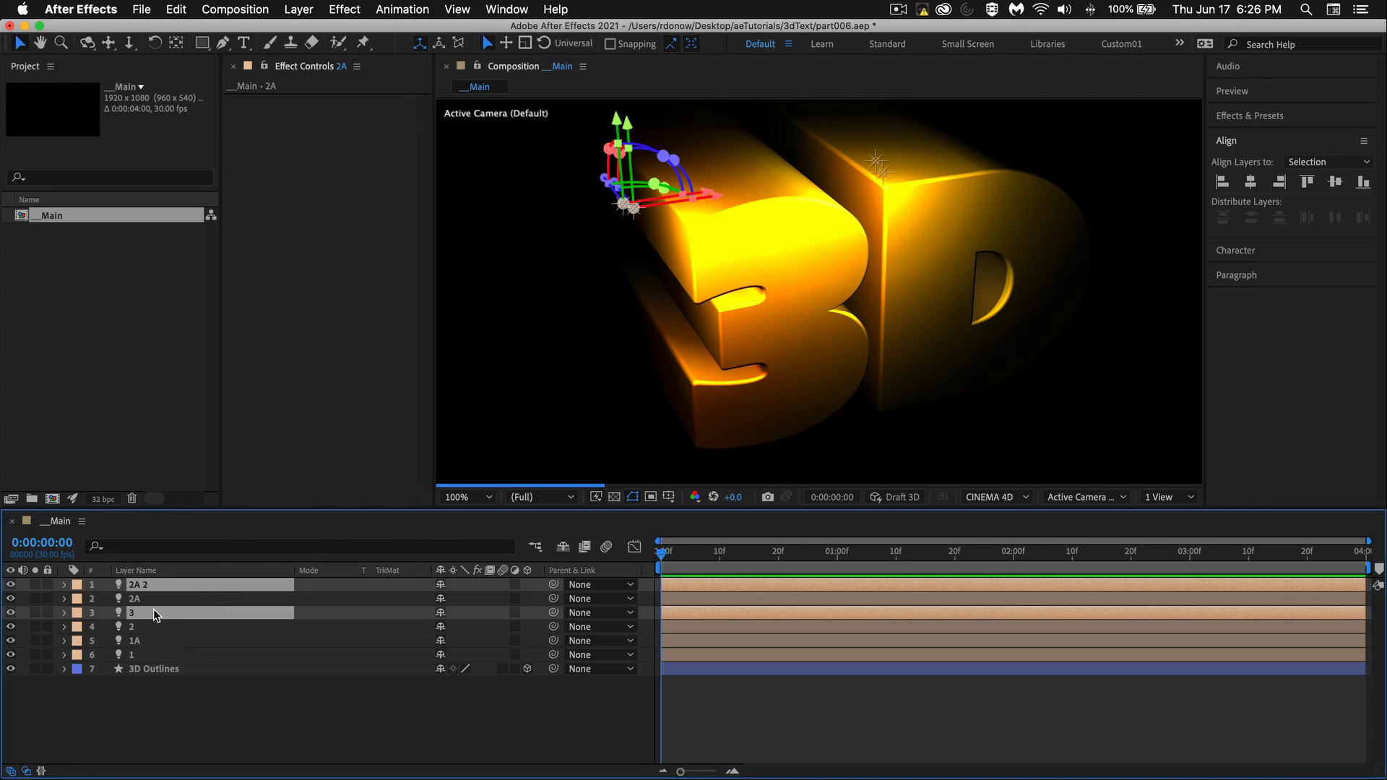
pyautogui.moveTo(141, 612); pyautogui.dragTo(145, 591)
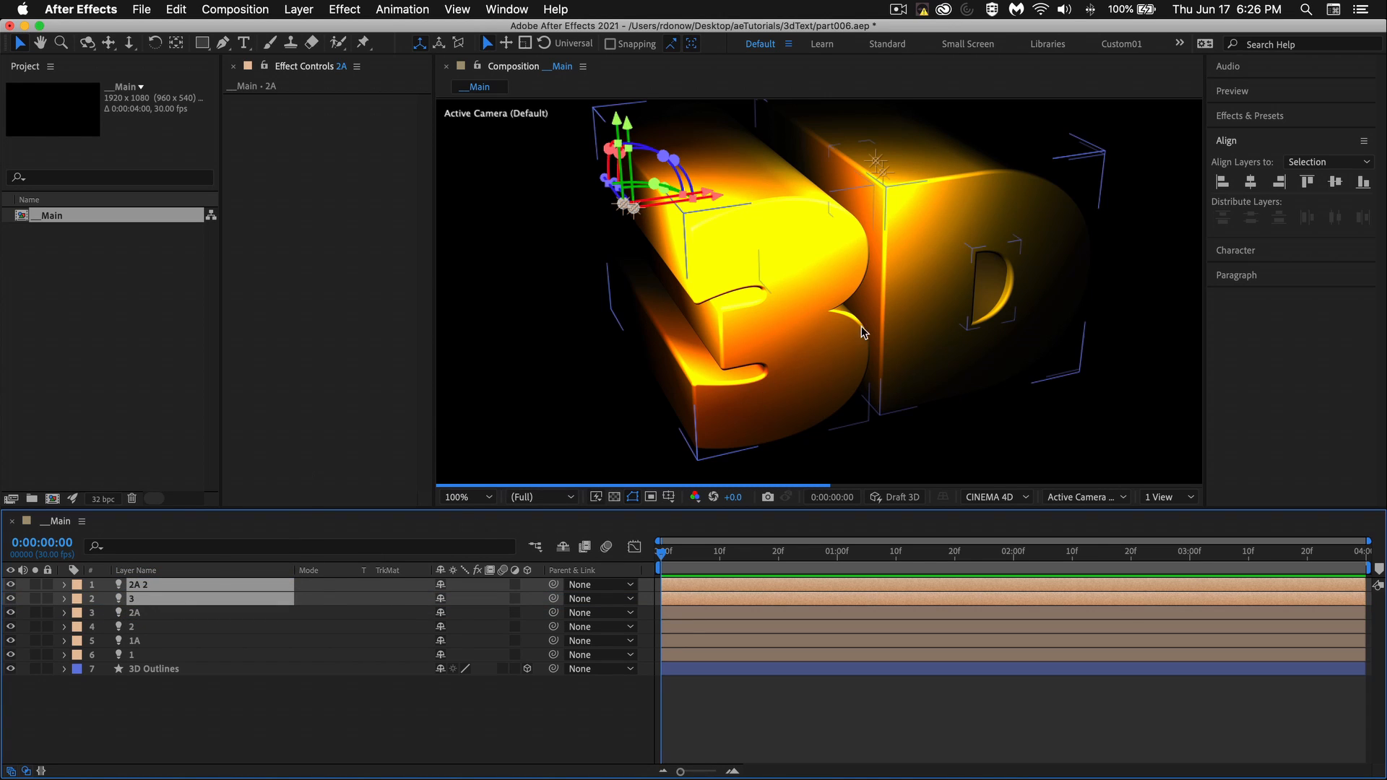
# - Move the two duplicated lights across to the far upper side of the D, using Draft 3D to judge the lighting
pyautogui.moveTo(714, 197); pyautogui.dragTo(1092, 153)
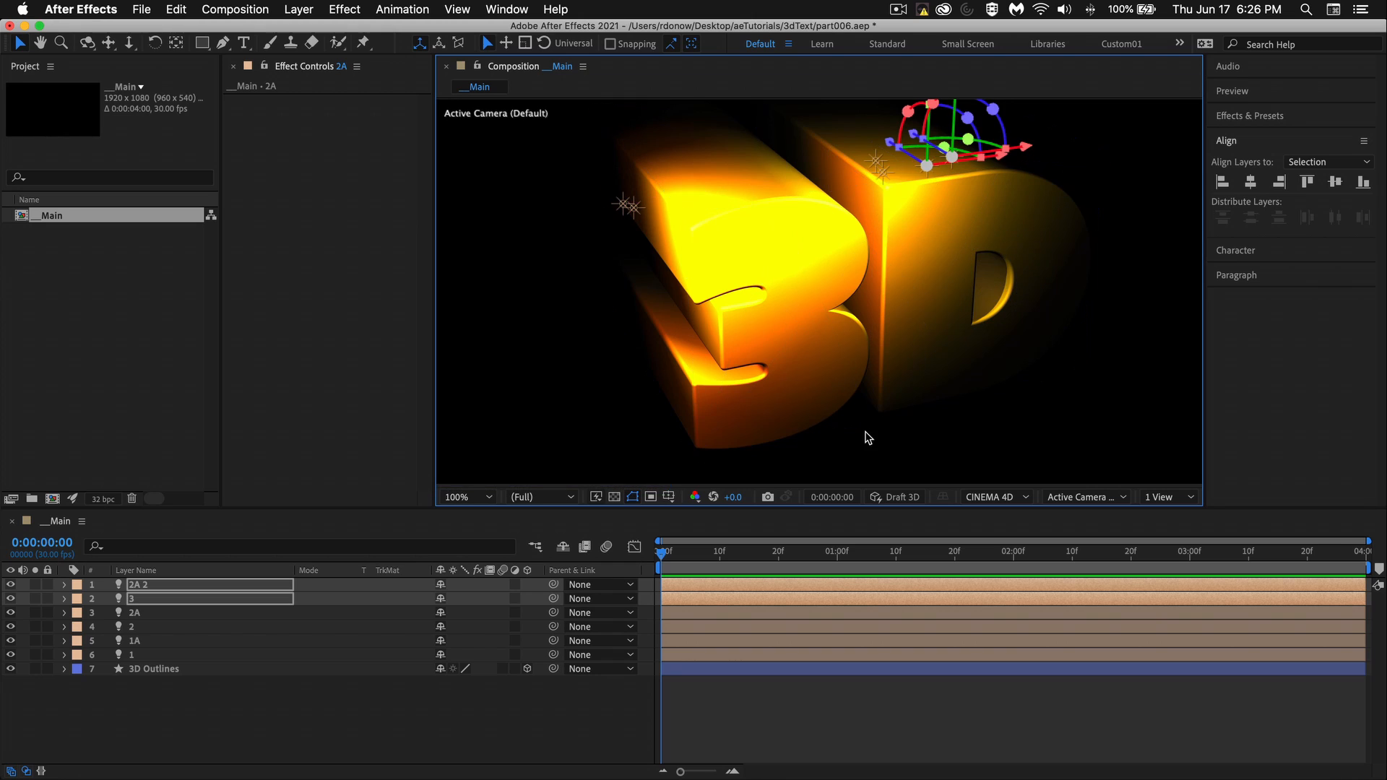
pyautogui.click(896, 497)
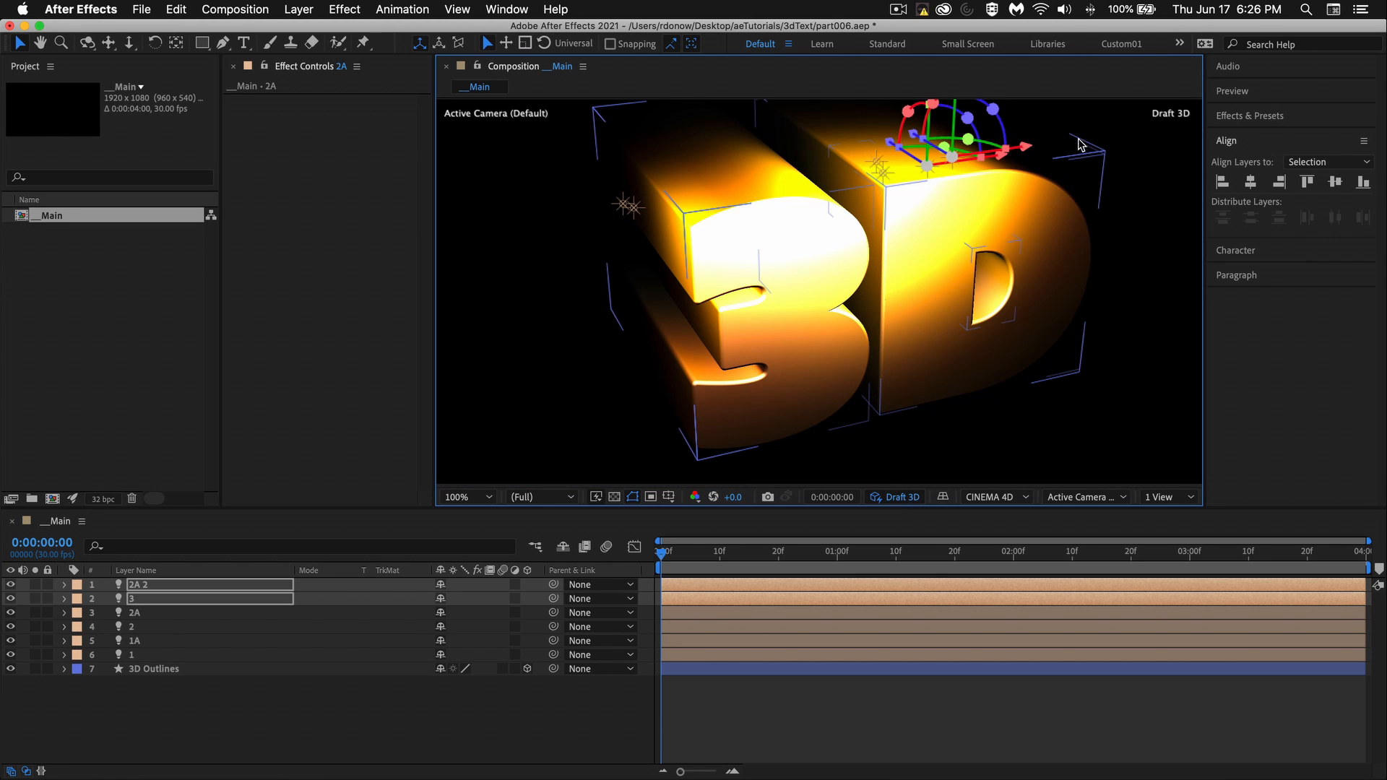
pyautogui.moveTo(1029, 148)
pyautogui.mouseDown()
pyautogui.moveTo(1165, 134)
pyautogui.moveTo(976, 134)
pyautogui.moveTo(824, 190)
pyautogui.moveTo(615, 182)
pyautogui.moveTo(1044, 127)
pyautogui.mouseUp()
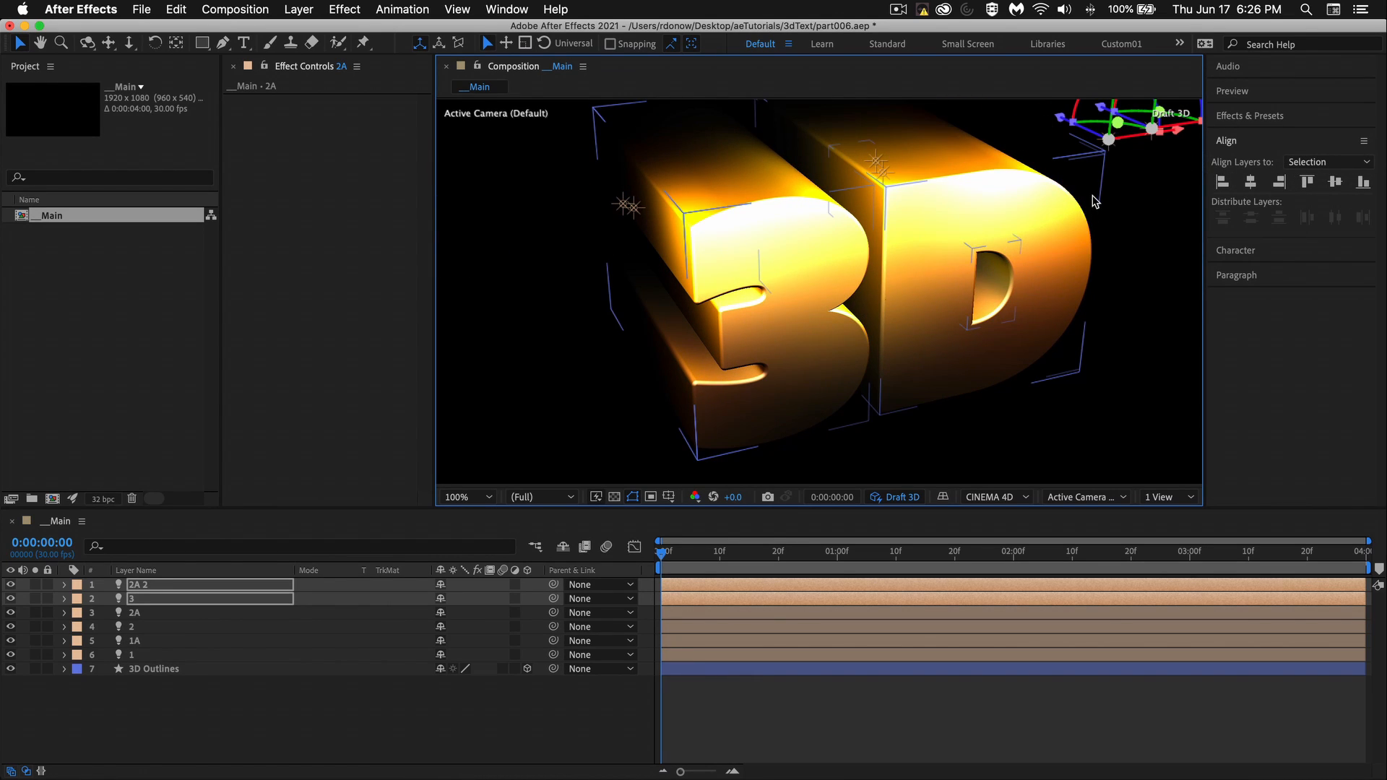
pyautogui.scroll(-1, 1096, 201)
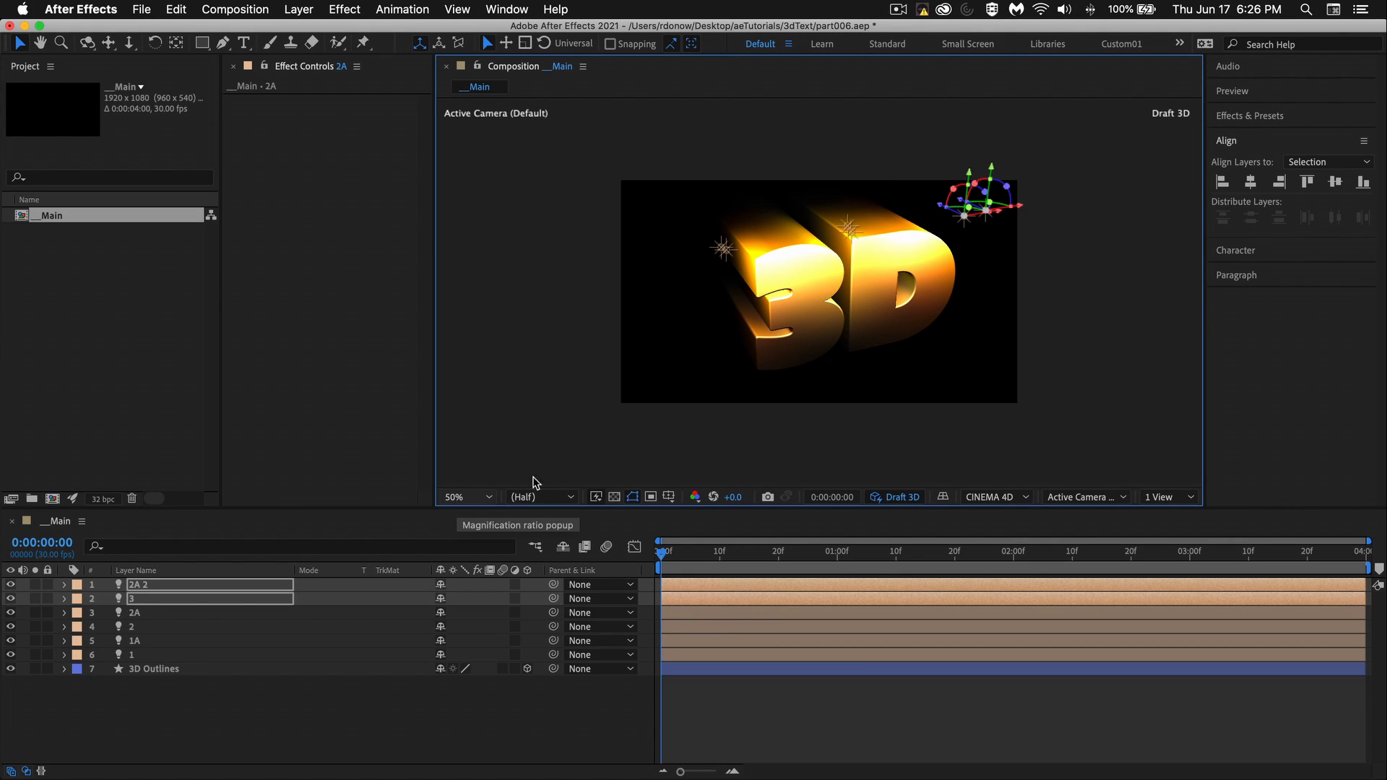
pyautogui.moveTo(1002, 173); pyautogui.dragTo(1109, 220)
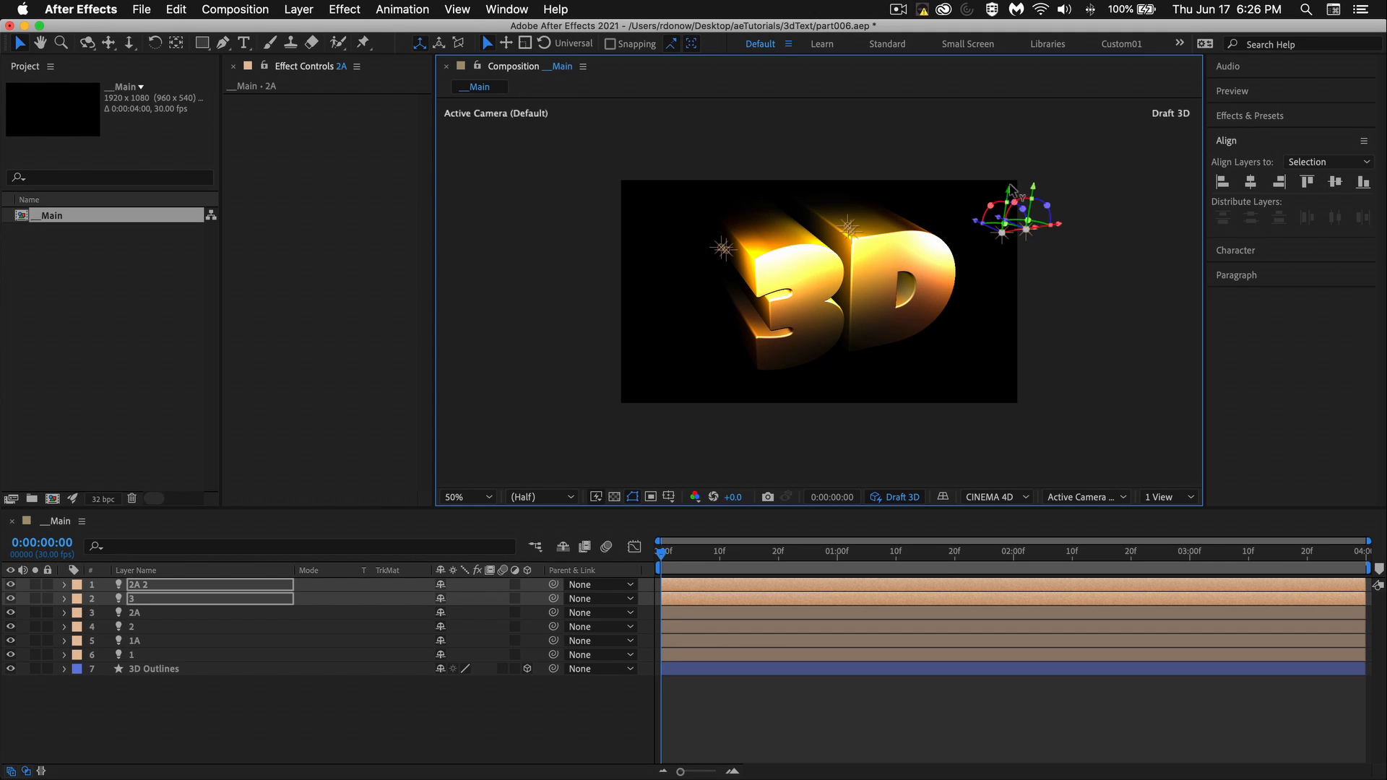
pyautogui.moveTo(1014, 194); pyautogui.dragTo(1009, 177)
pyautogui.press('/')
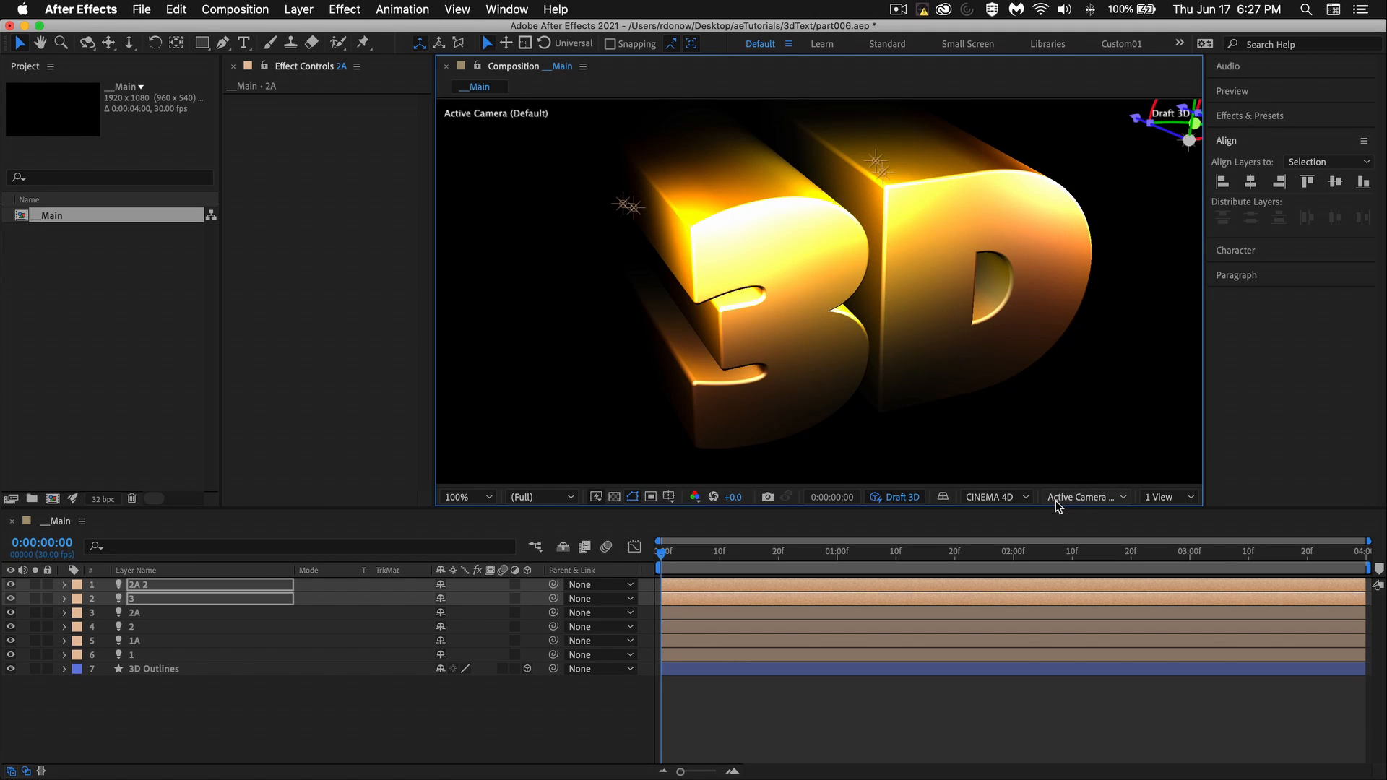
# - Turn off Draft 3D, shift the two duplicated lights slightly back toward the D along the X axis, and deselect them
pyautogui.click(896, 498)
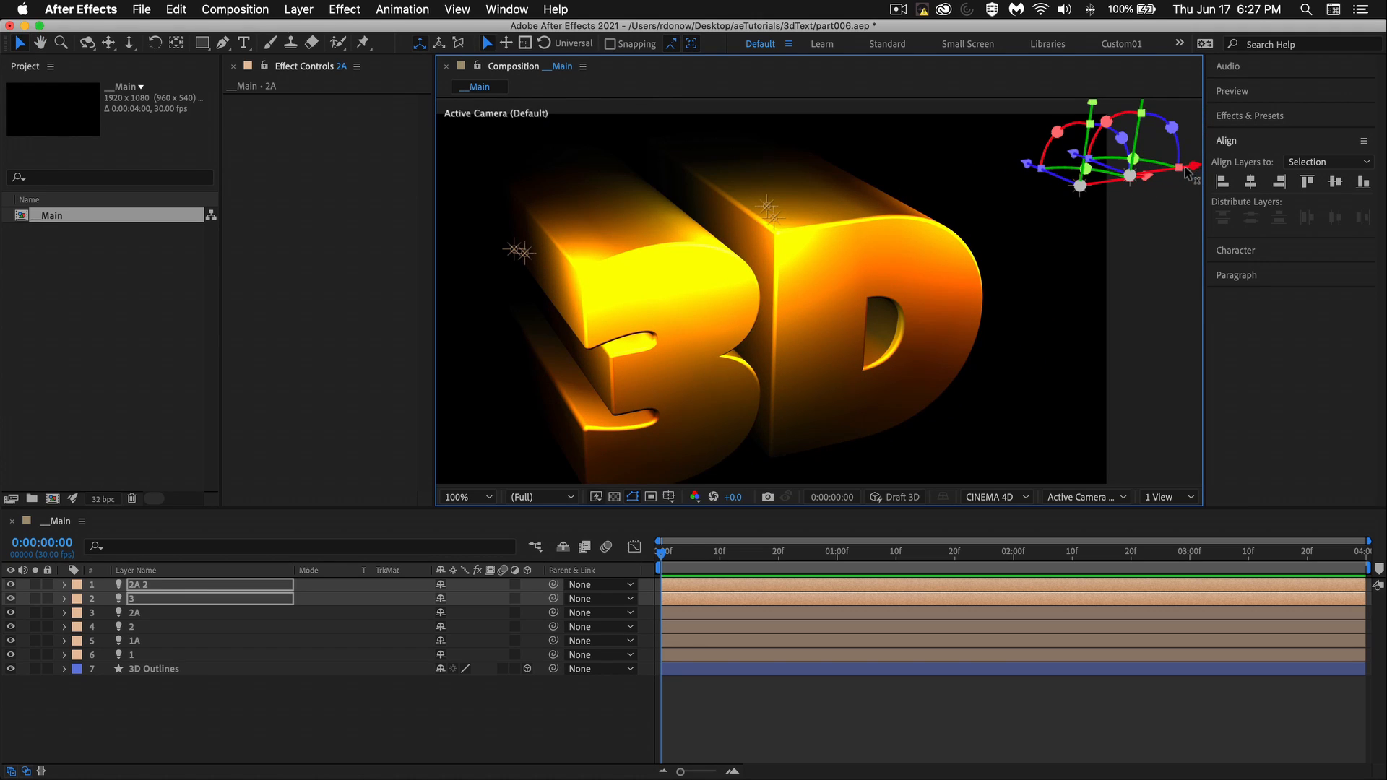
pyautogui.moveTo(1187, 173); pyautogui.dragTo(1147, 186)
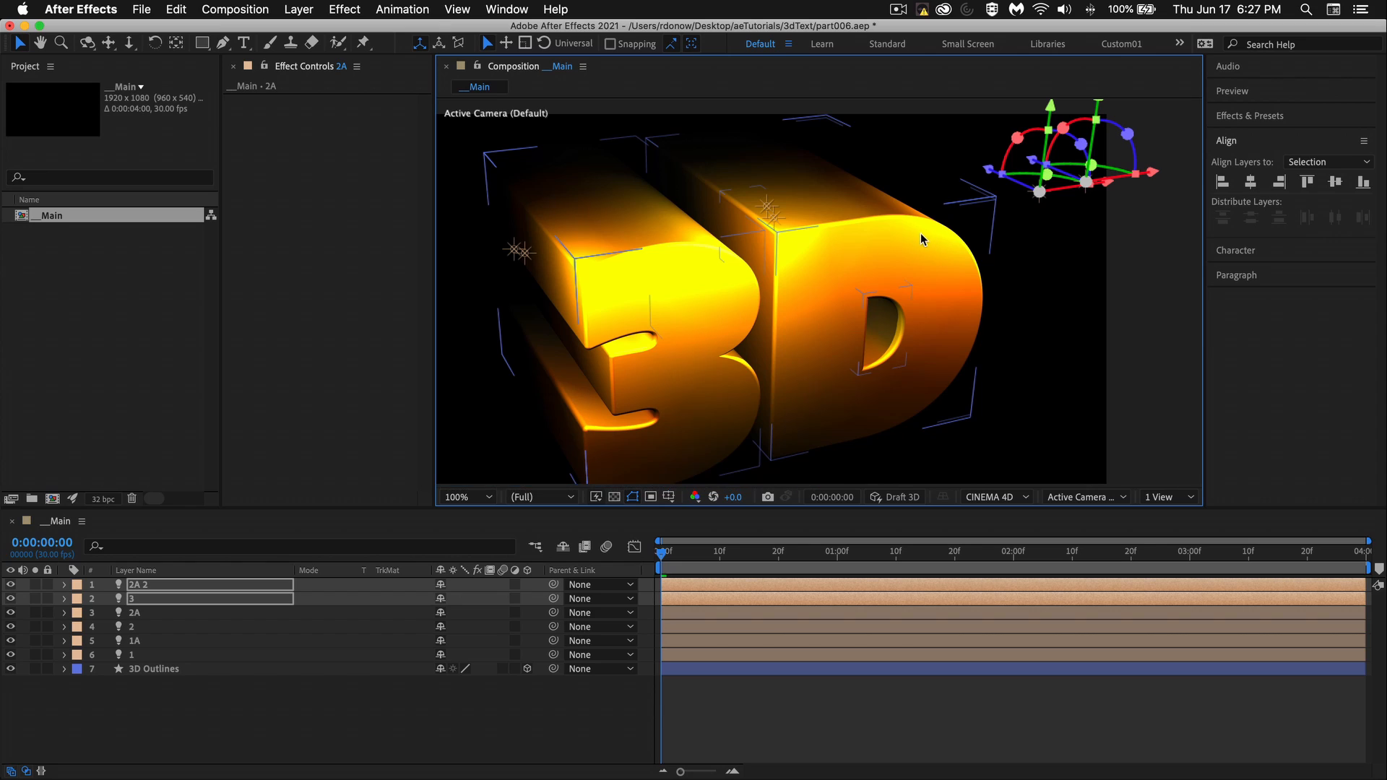
pyautogui.click(816, 748)
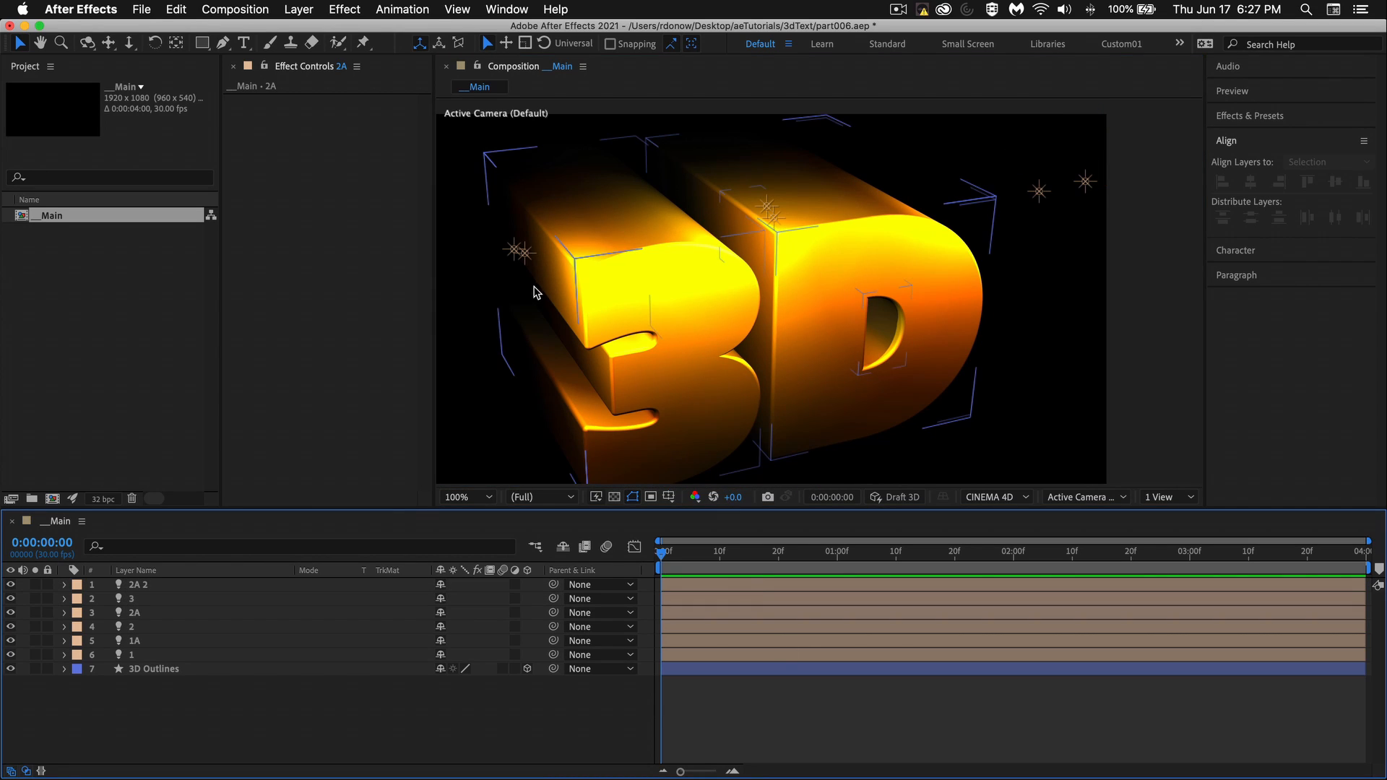
# - Set light 2's intensity to 201%, compare the text with the preview off and on, and shift the light slightly along its Z axis
pyautogui.click(518, 252)
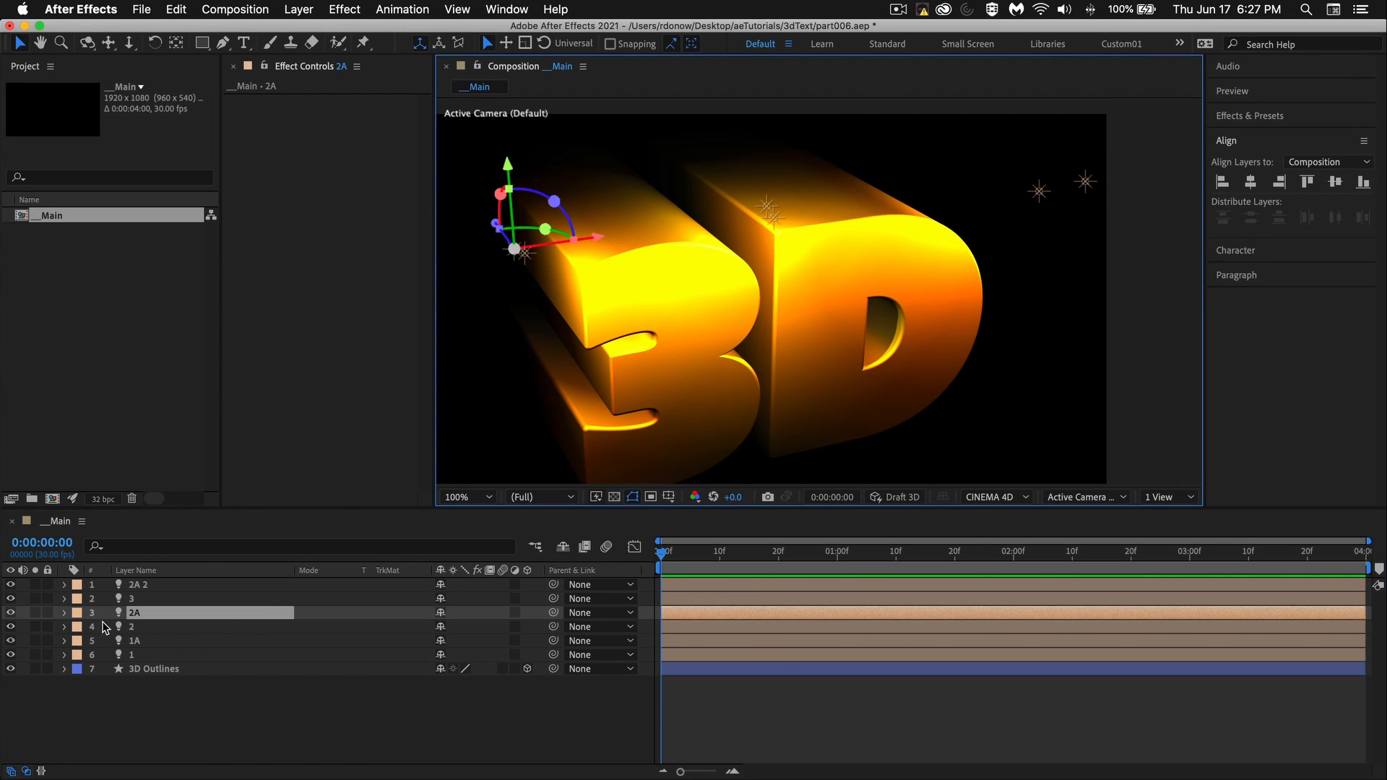
pyautogui.click(142, 626)
pyautogui.doubleClick(142, 626)
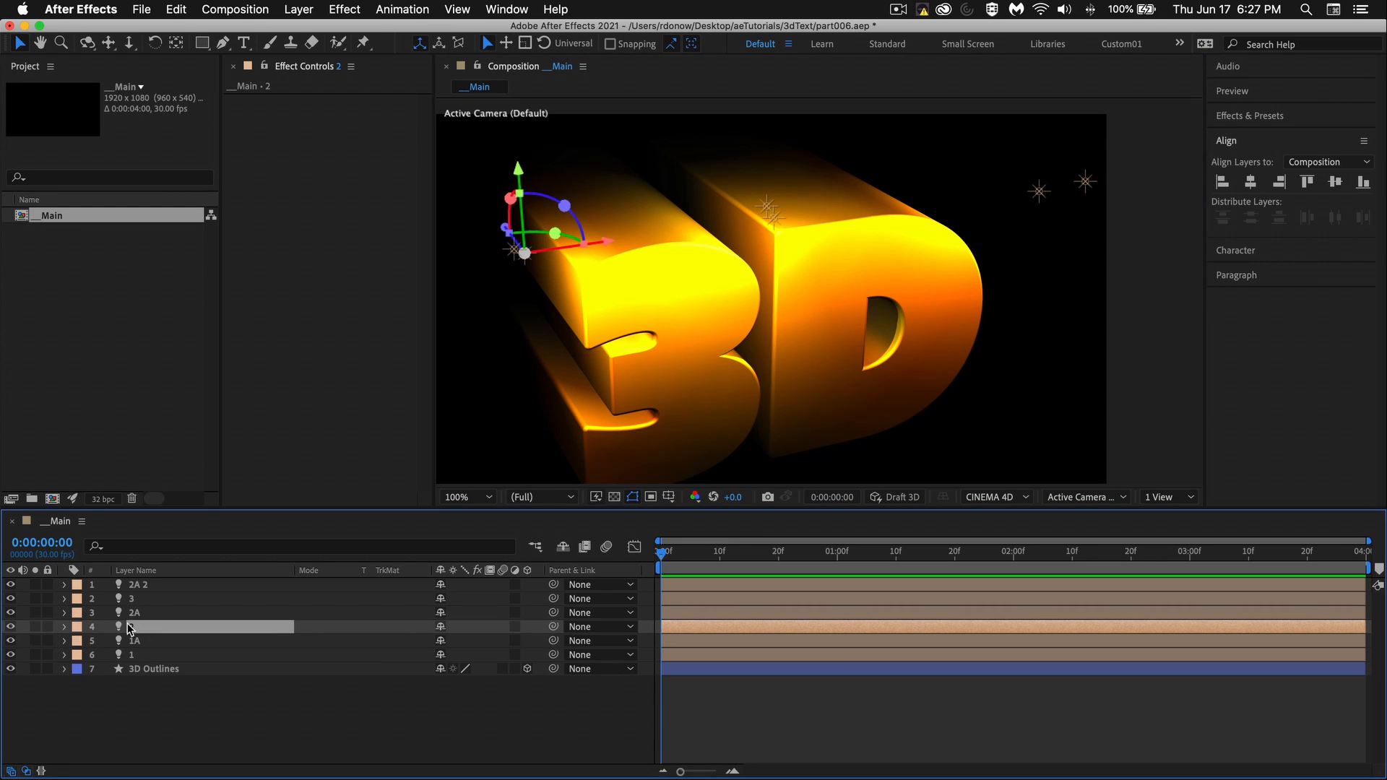
pyautogui.moveTo(1137, 359); pyautogui.dragTo(1058, 369)
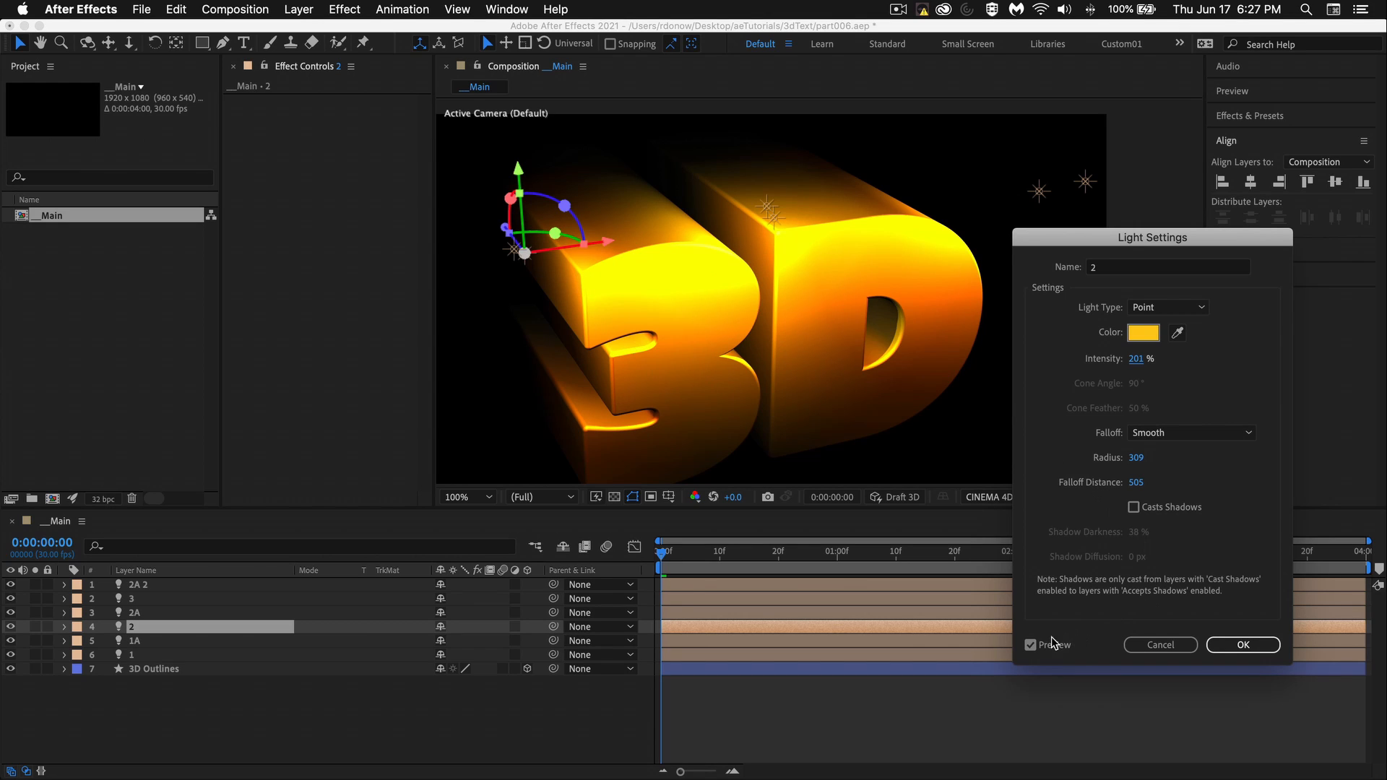
pyautogui.click(1030, 645)
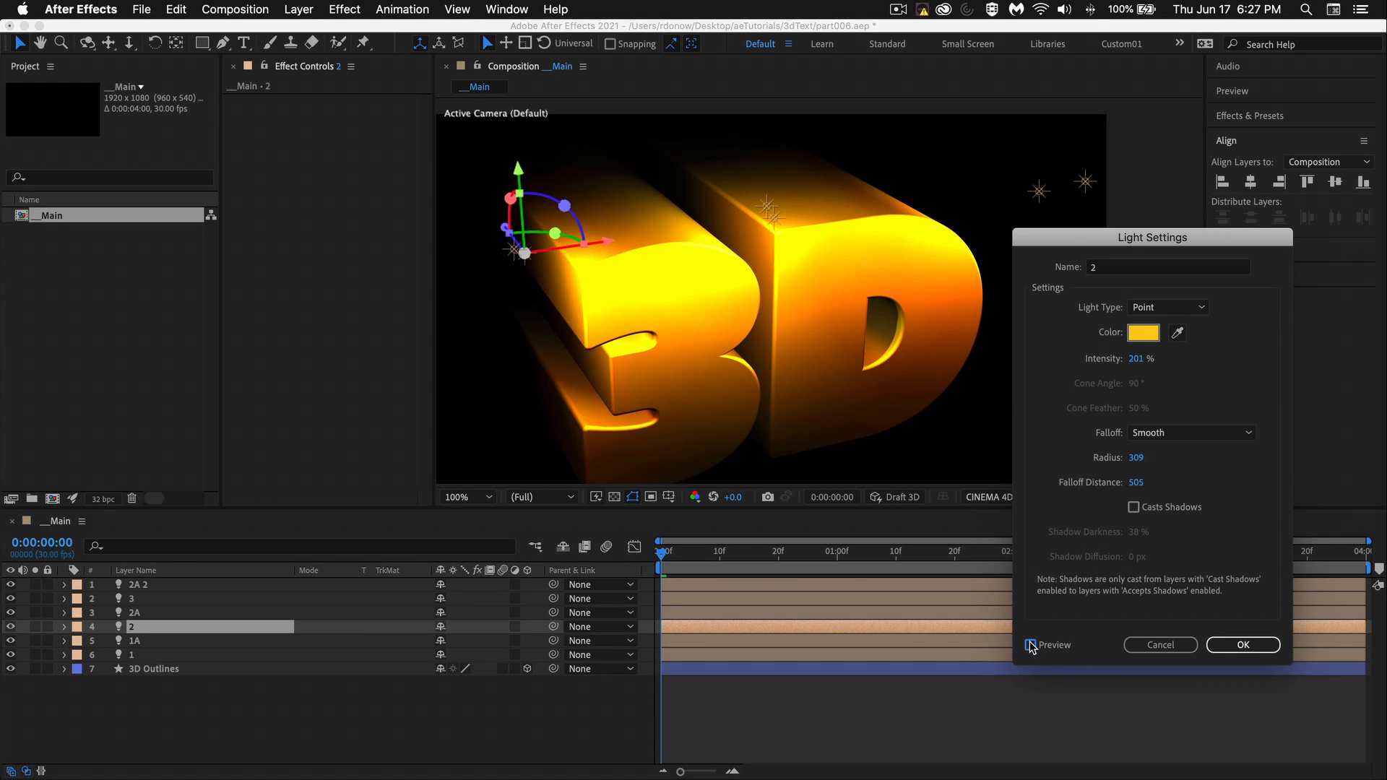
pyautogui.click(1030, 645)
pyautogui.click(1030, 645)
pyautogui.click(1030, 645)
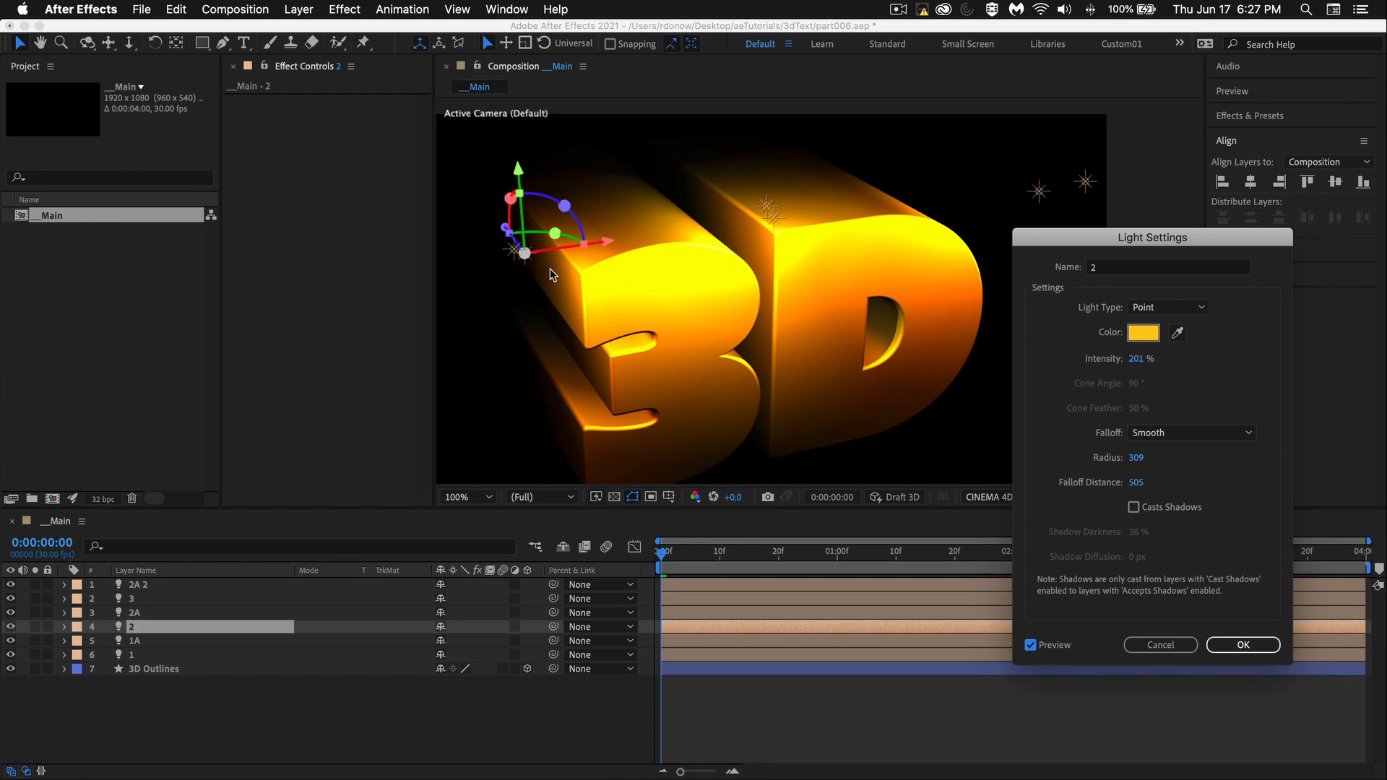
pyautogui.click(1242, 648)
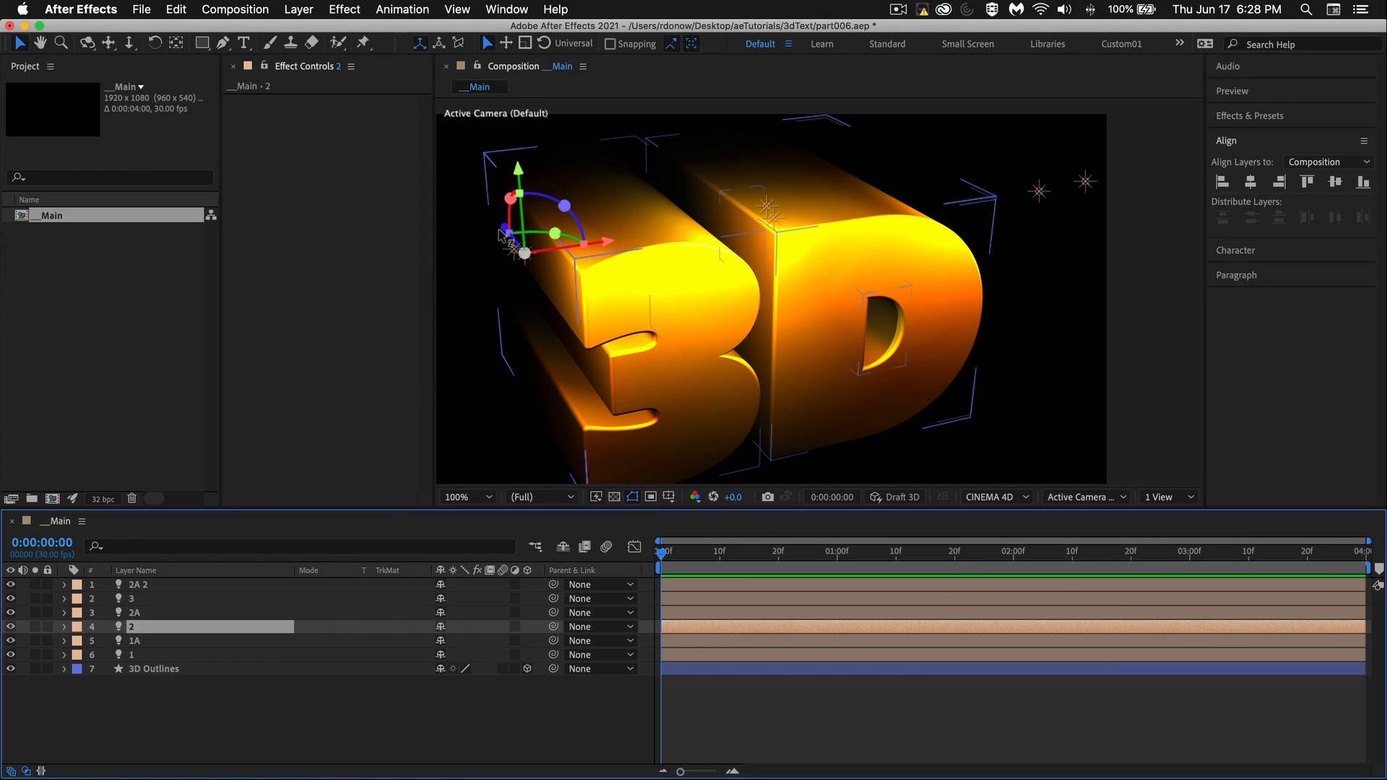
pyautogui.moveTo(500, 232)
pyautogui.mouseDown()
pyautogui.moveTo(488, 214)
pyautogui.moveTo(504, 228)
pyautogui.mouseUp()
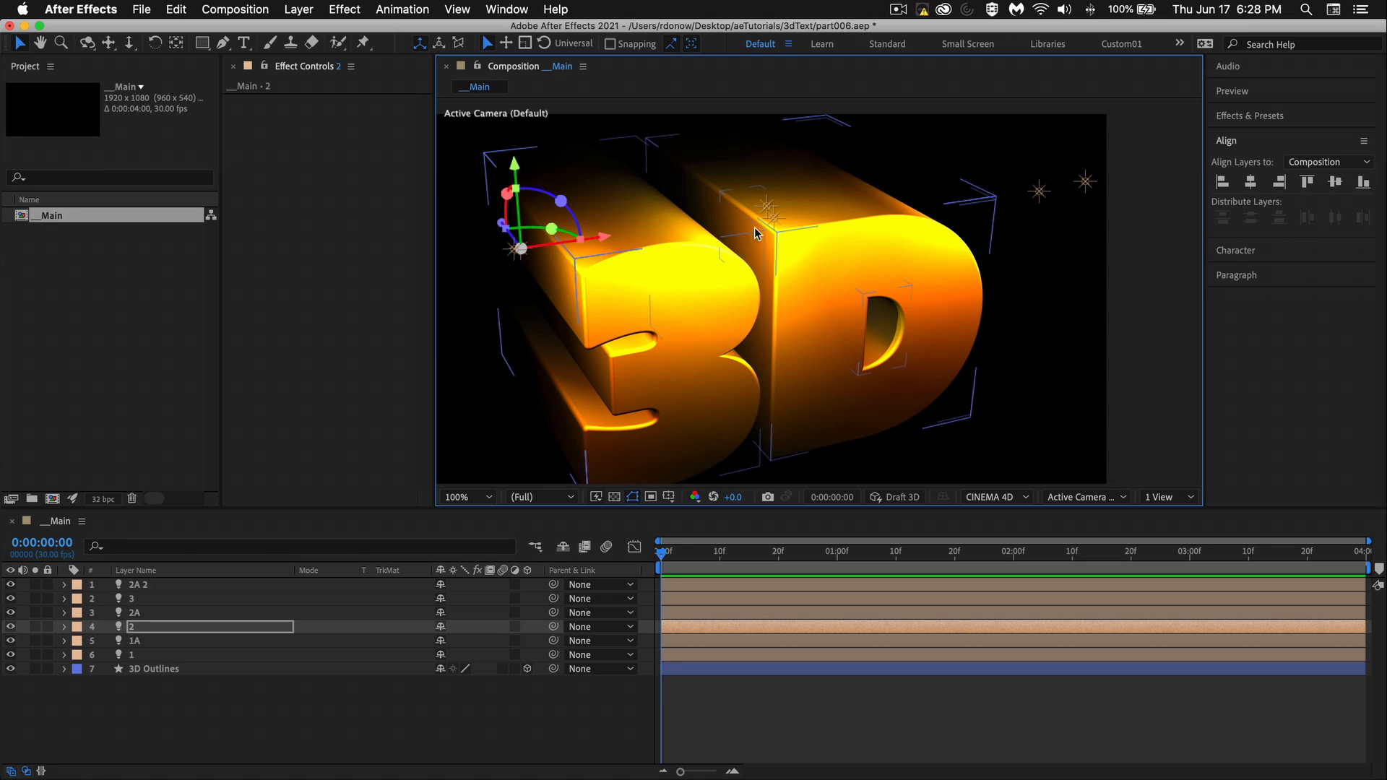
# - Raise light 1 slightly along its Y axis above the D and set its intensity to 263%
pyautogui.click(775, 219)
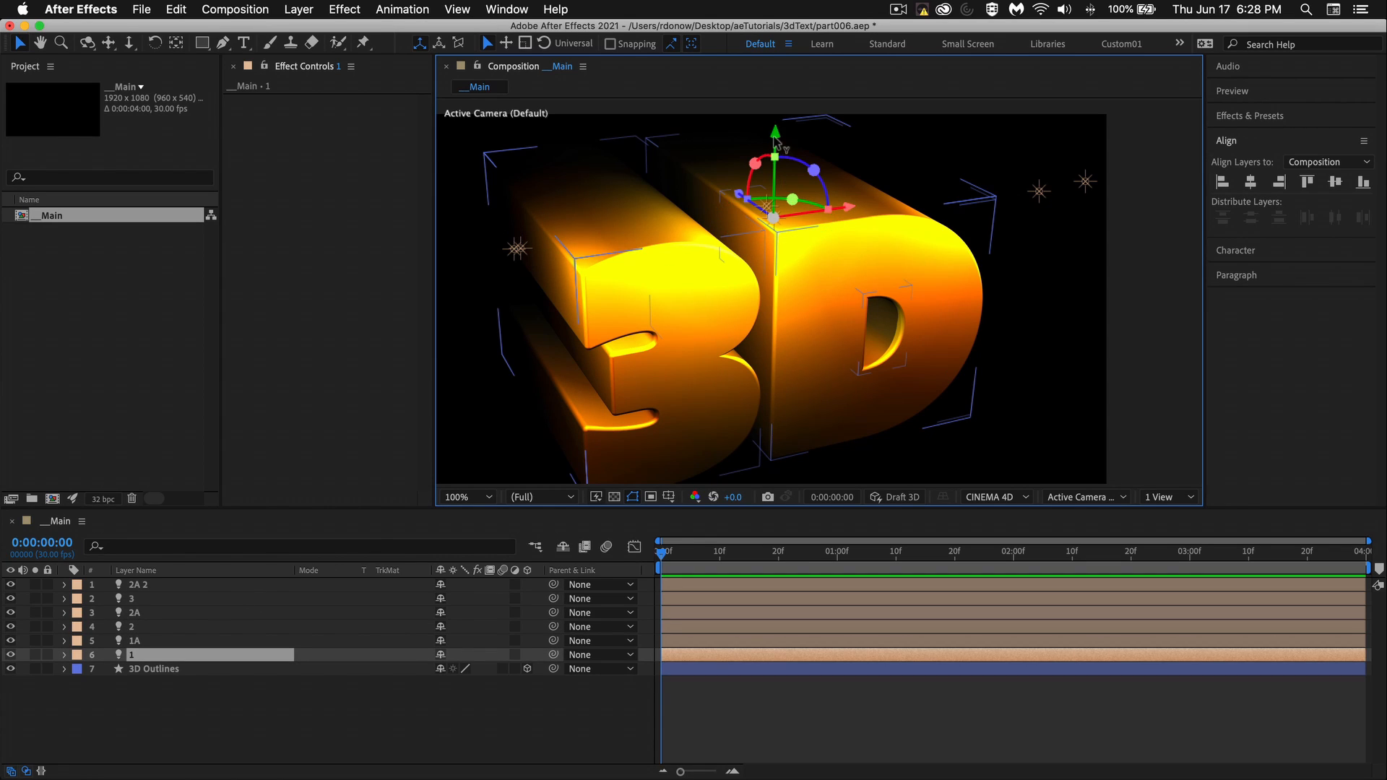
pyautogui.moveTo(777, 128); pyautogui.dragTo(781, 113)
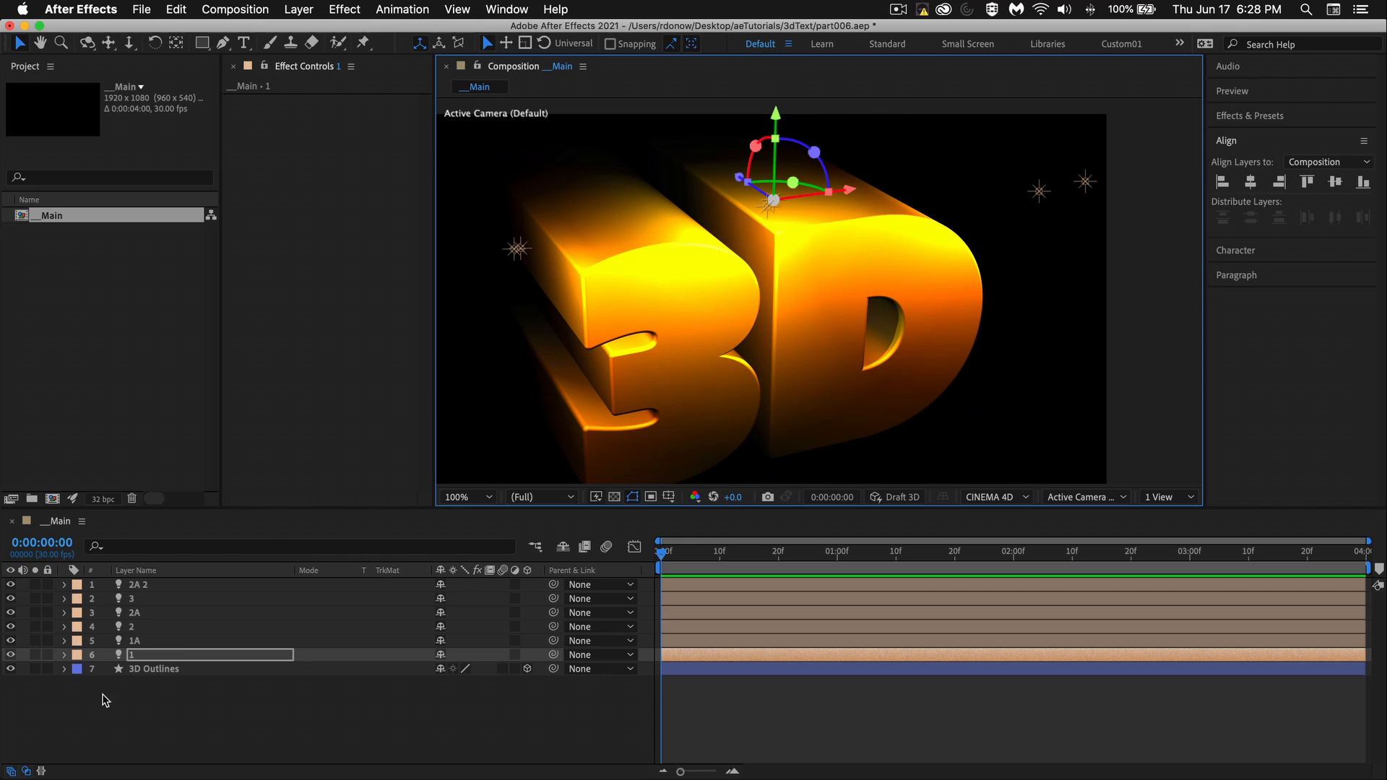
pyautogui.doubleClick(130, 656)
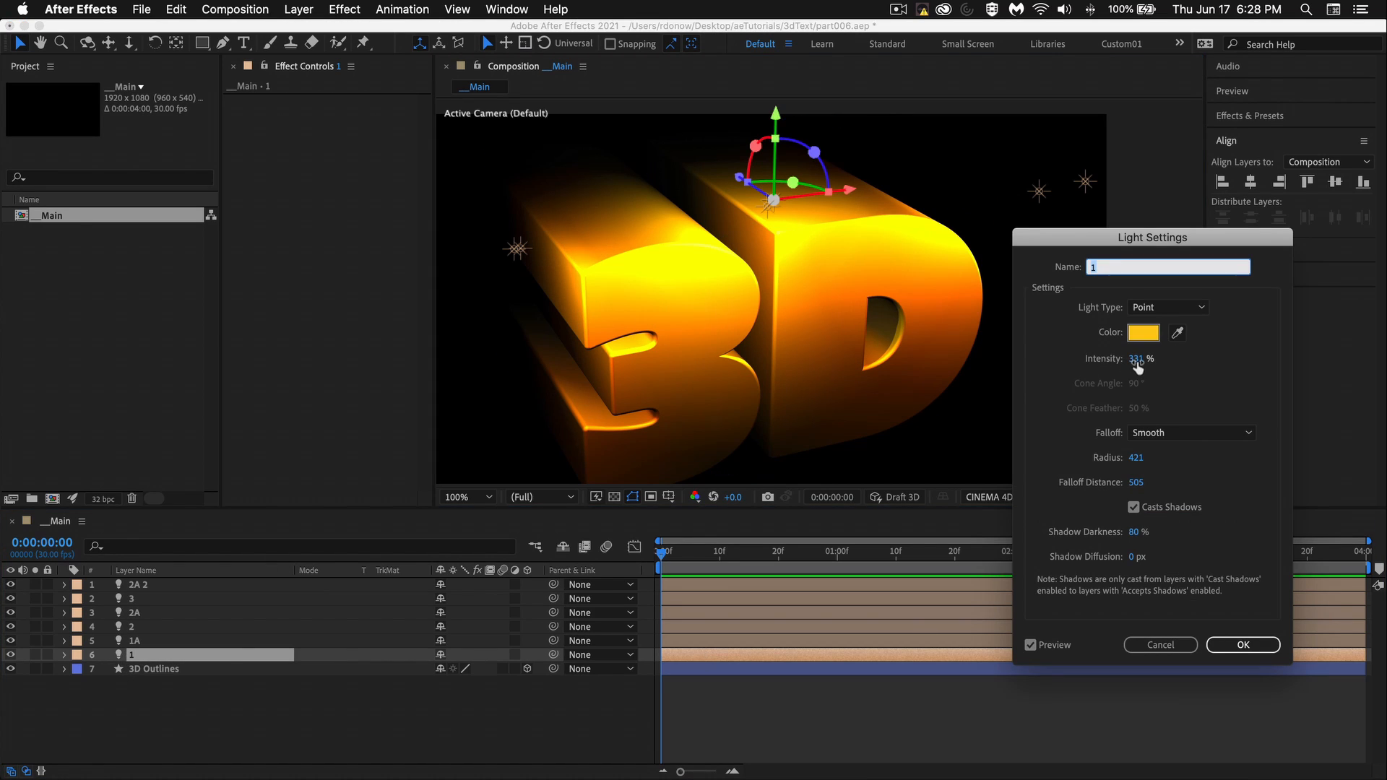
pyautogui.moveTo(1138, 368); pyautogui.dragTo(1084, 373)
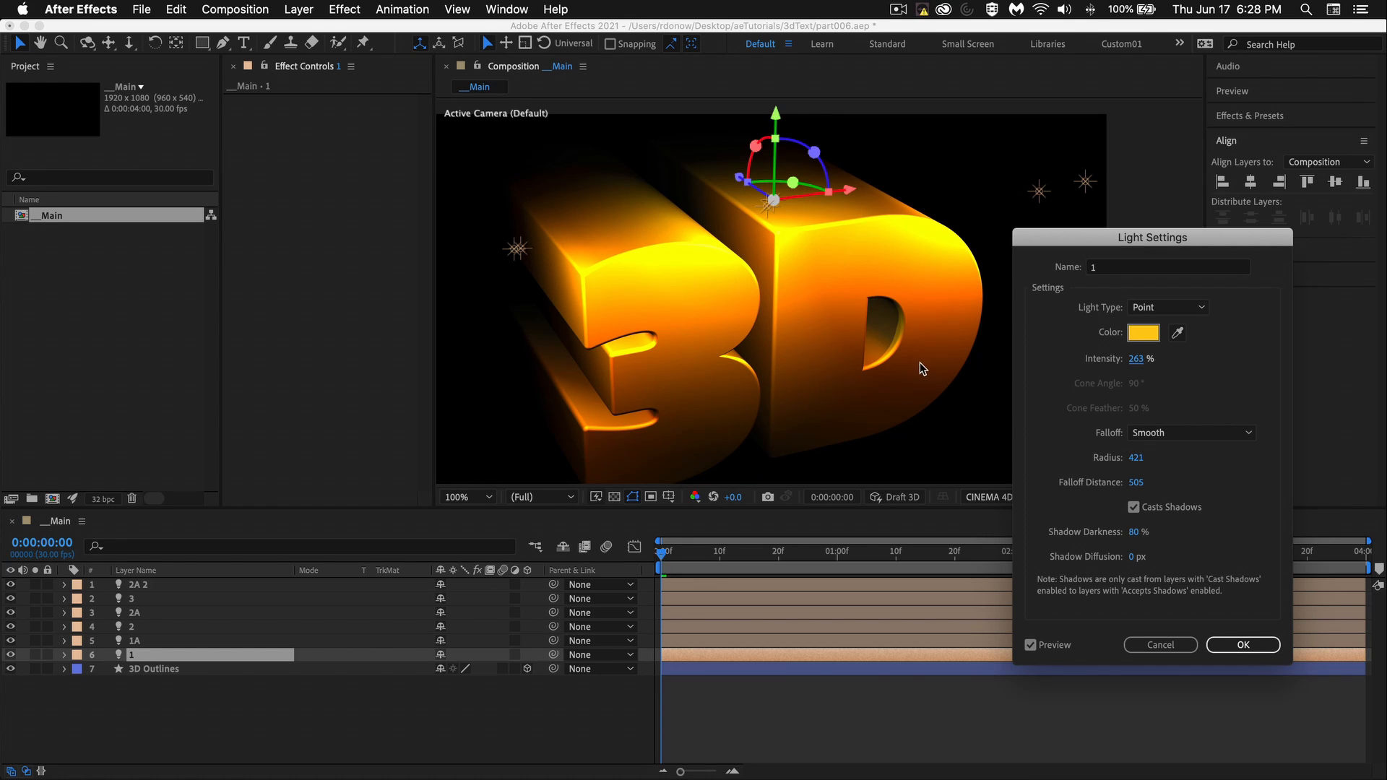
pyautogui.click(1243, 644)
# - Rename the duplicated fill light 2A 2 as 3A
pyautogui.click(139, 584)
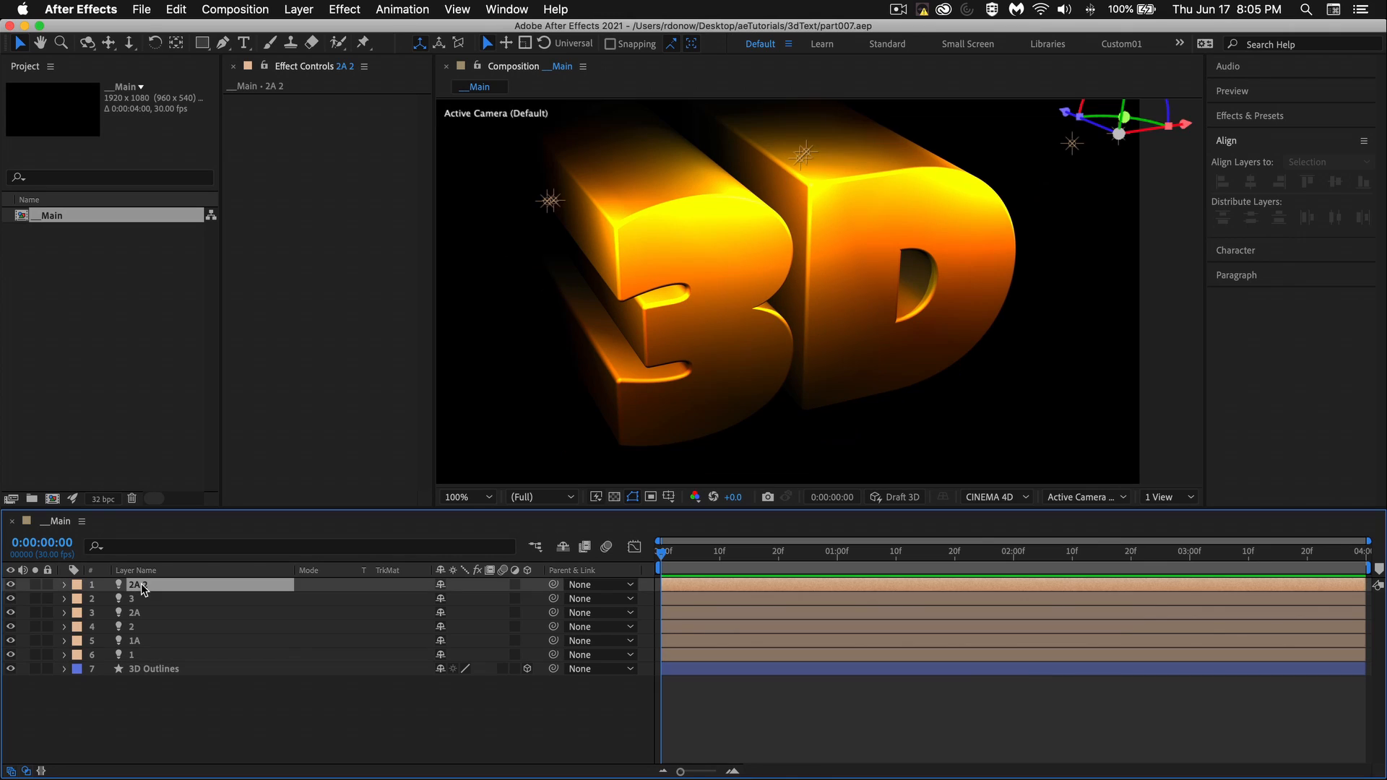
pyautogui.press('Return')
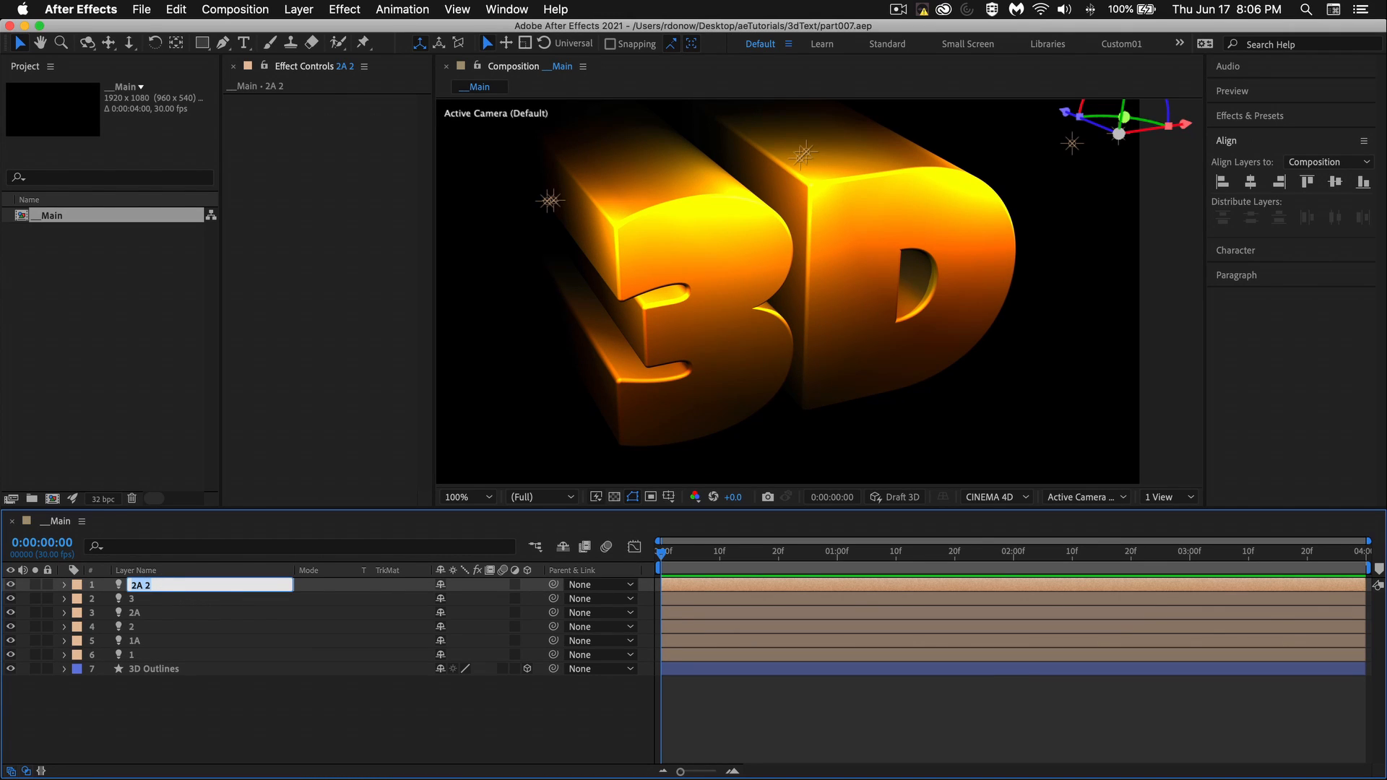
pyautogui.write('3A')
pyautogui.press('Return')
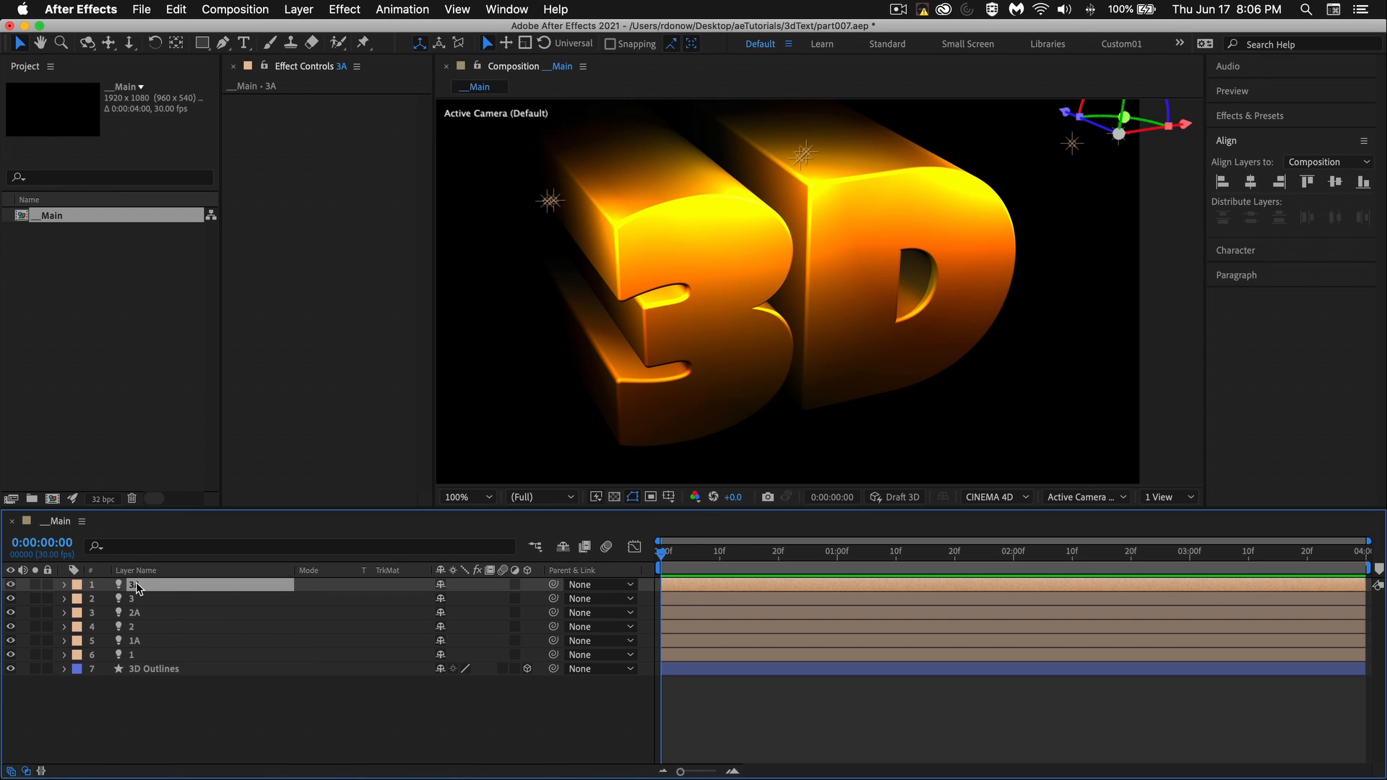
# - Duplicate light 3A and rename the copy as 4
pyautogui.press('super+d')
pyautogui.press('Return')
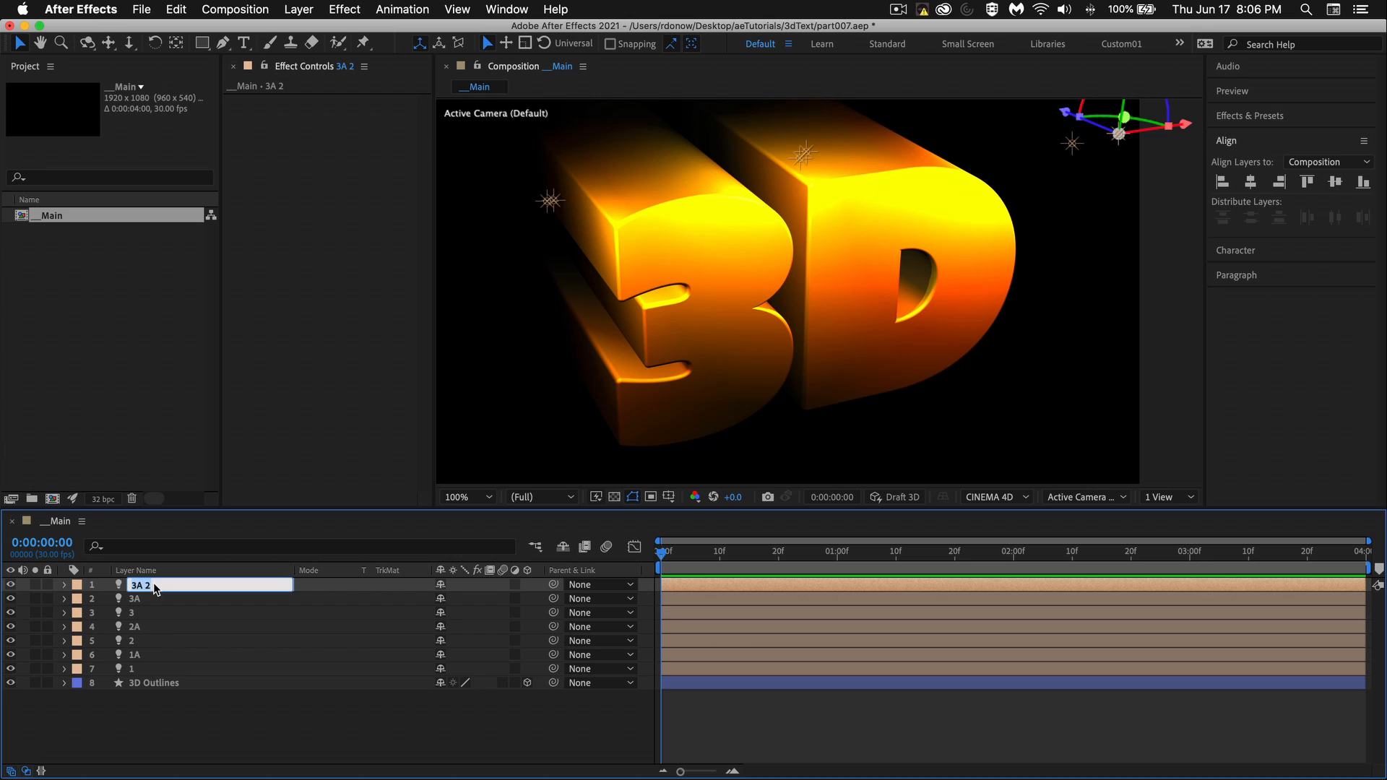
pyautogui.write('4')
pyautogui.click(202, 696)
# - Name the duplicated light 4 and move it down to the lower edge of the D
pyautogui.click(144, 586)
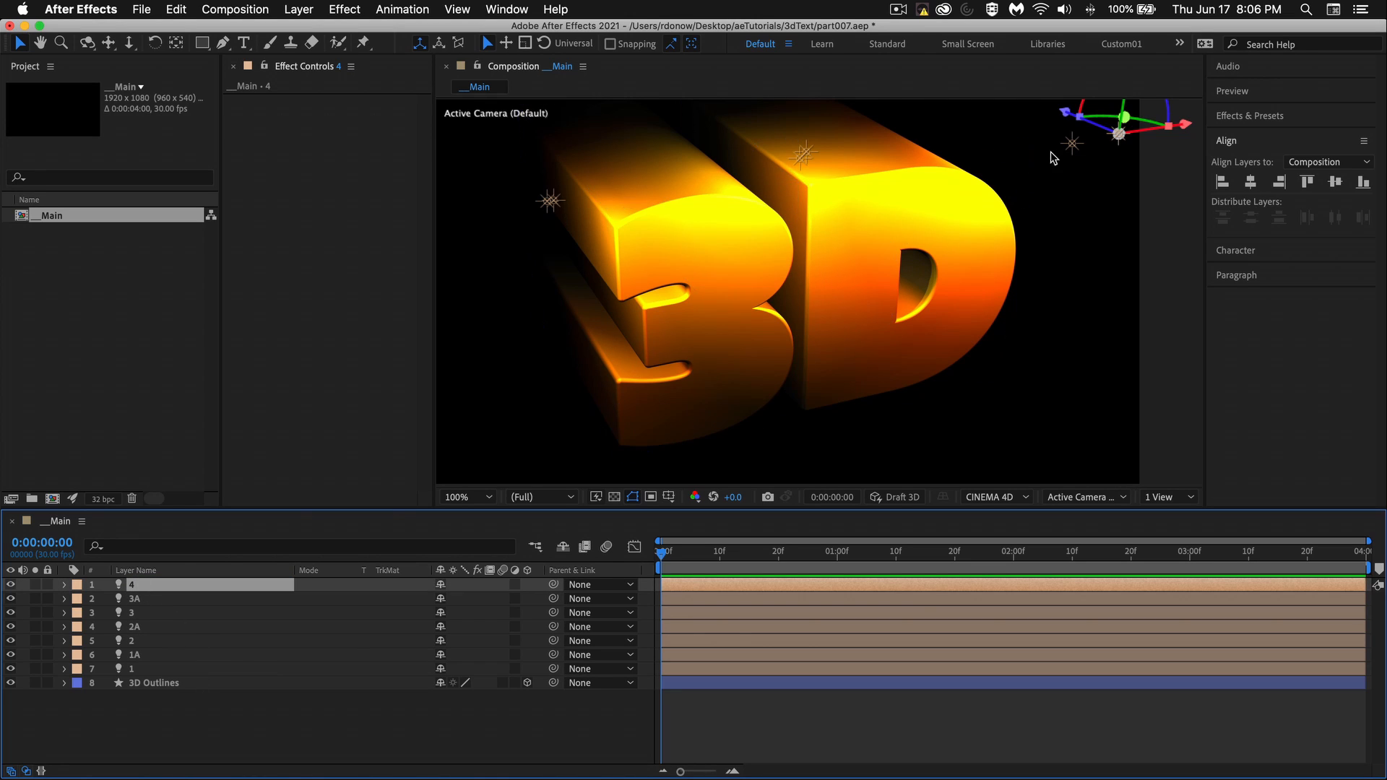
pyautogui.moveTo(970, 217); pyautogui.dragTo(940, 364)
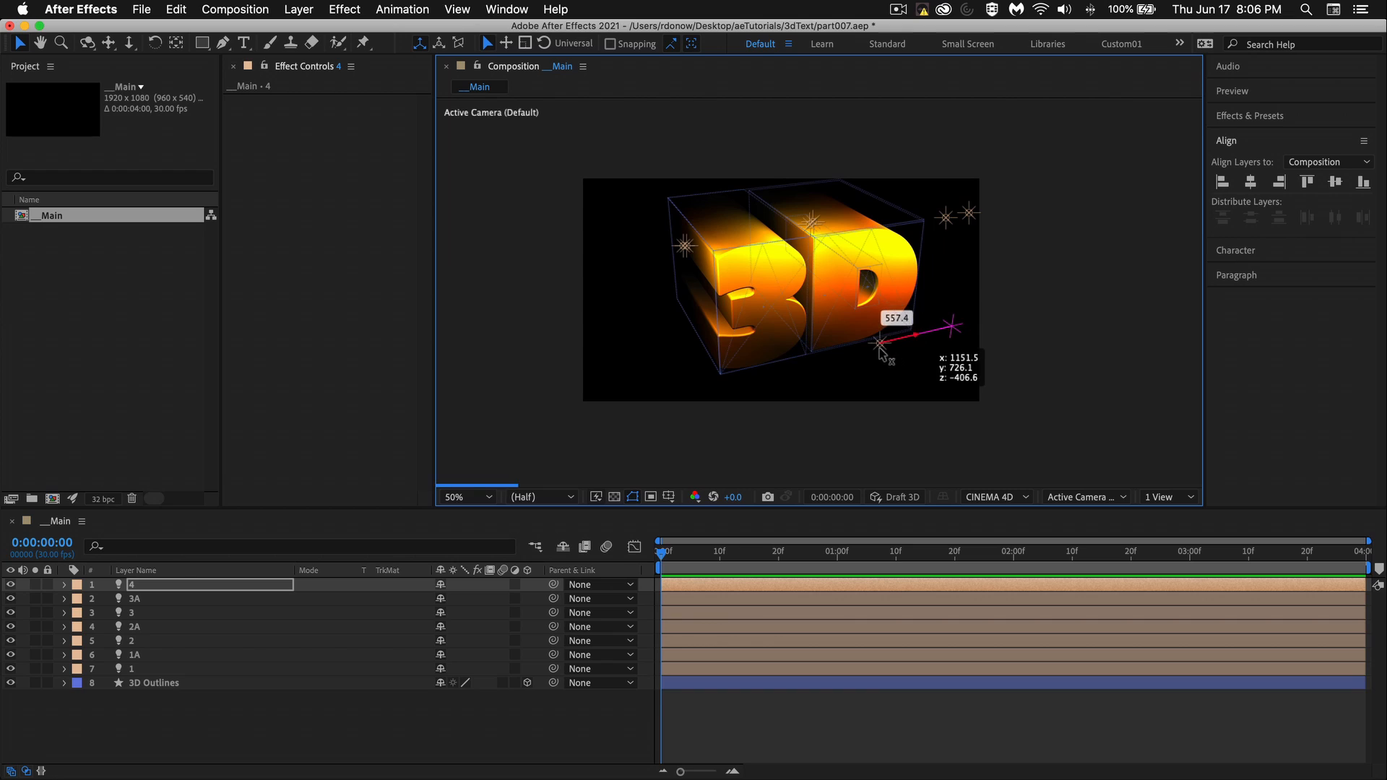
pyautogui.press('.')
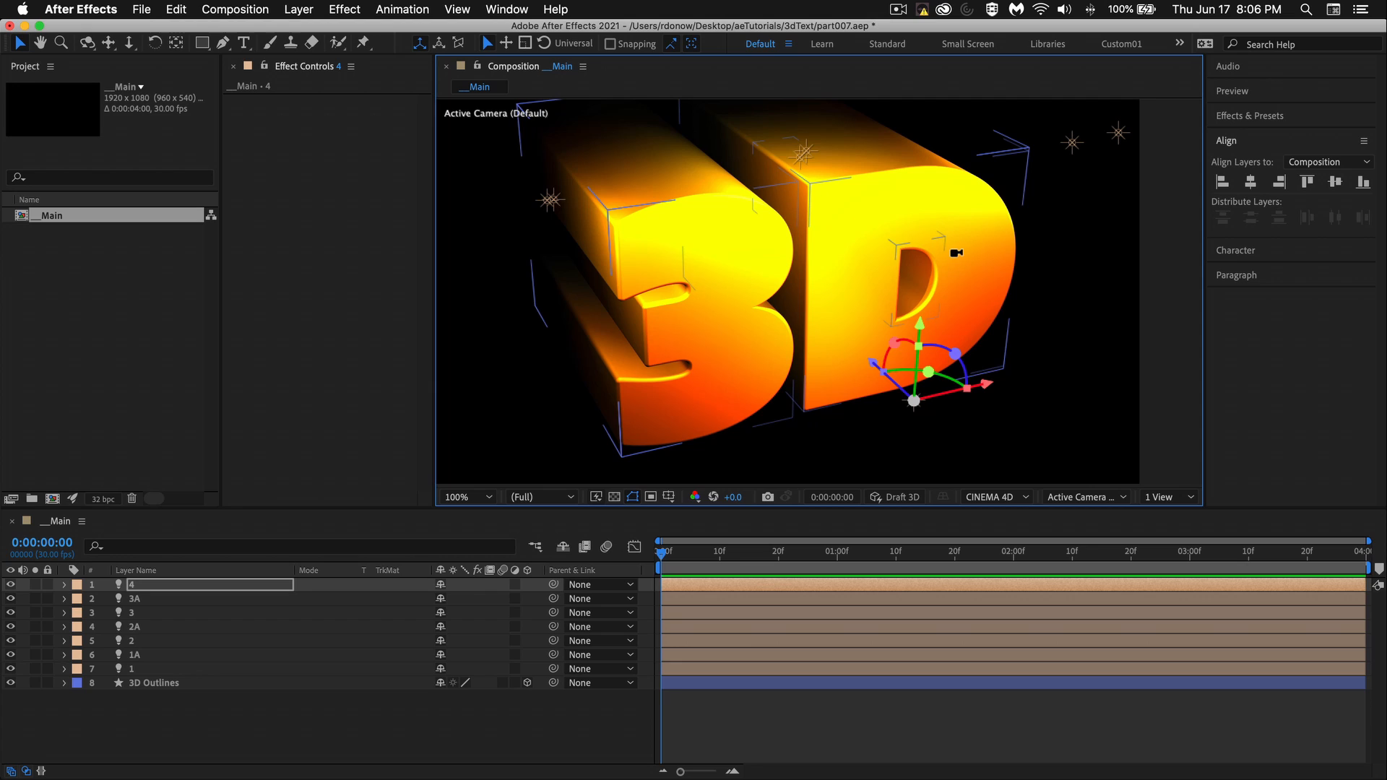
pyautogui.moveTo(832, 357); pyautogui.dragTo(914, 331)
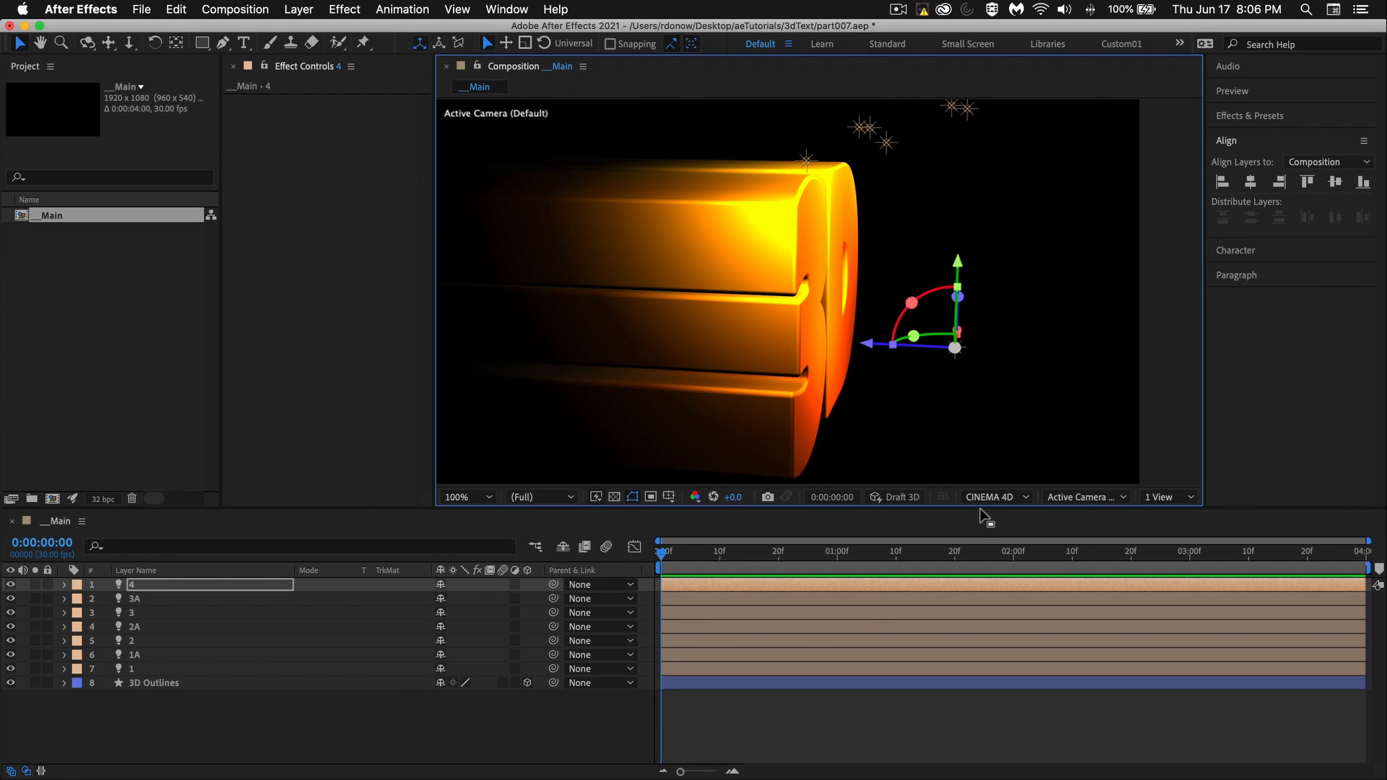
# - Using Draft 3D, lower light 4 and move it along Z toward the letter faces, then compare the normal render with the light off and on
pyautogui.click(916, 499)
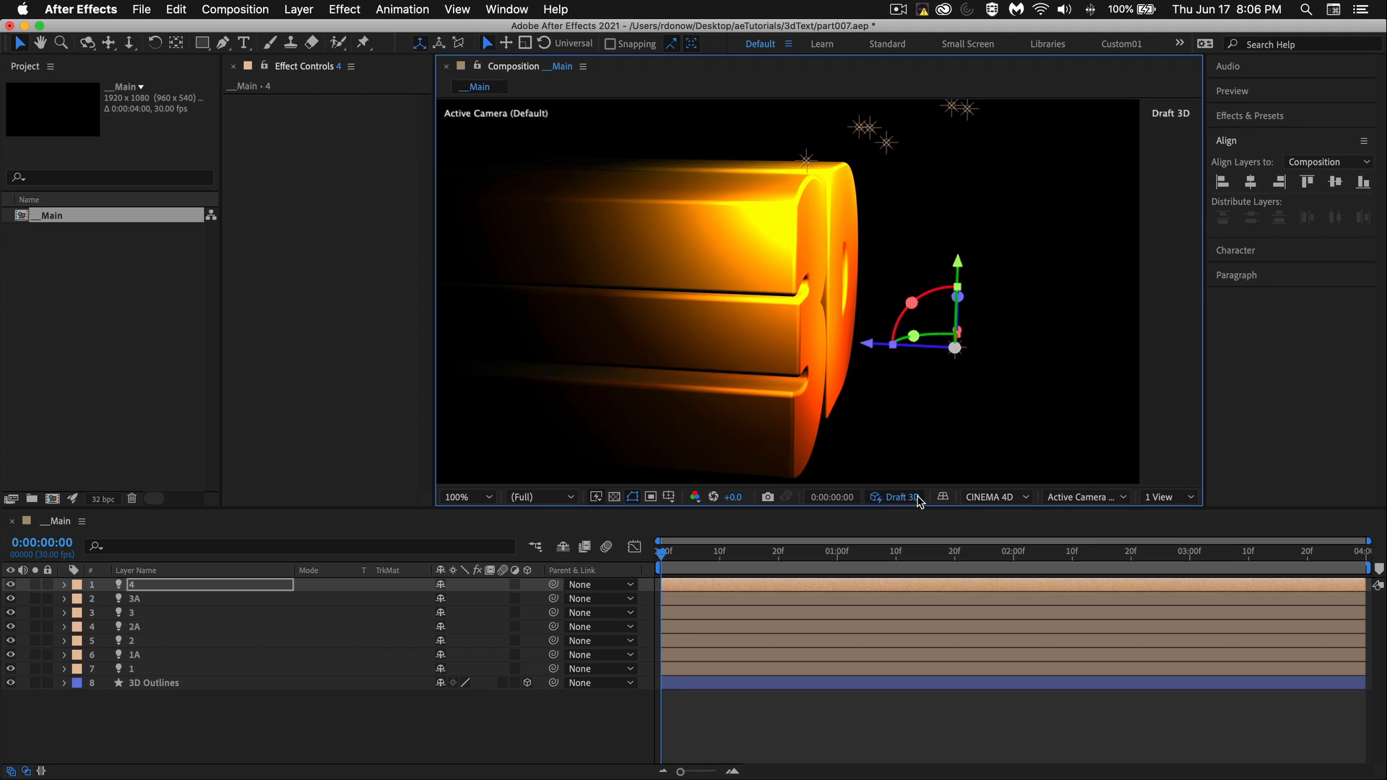
pyautogui.moveTo(956, 268); pyautogui.dragTo(955, 353)
pyautogui.moveTo(867, 428); pyautogui.dragTo(715, 411)
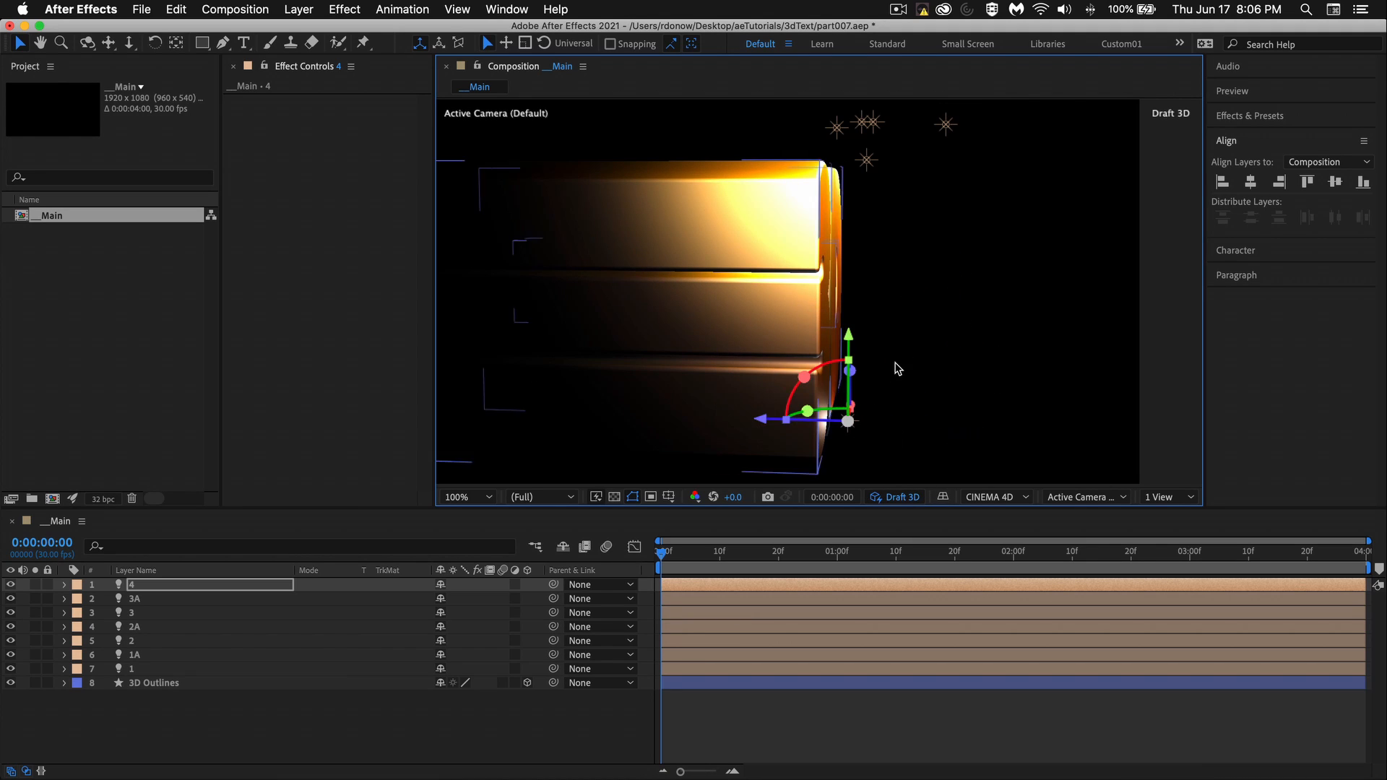
pyautogui.press('1')
pyautogui.moveTo(965, 346); pyautogui.dragTo(886, 338)
pyautogui.moveTo(780, 440)
pyautogui.mouseDown()
pyautogui.moveTo(722, 432)
pyautogui.moveTo(782, 420)
pyautogui.moveTo(802, 441)
pyautogui.mouseUp()
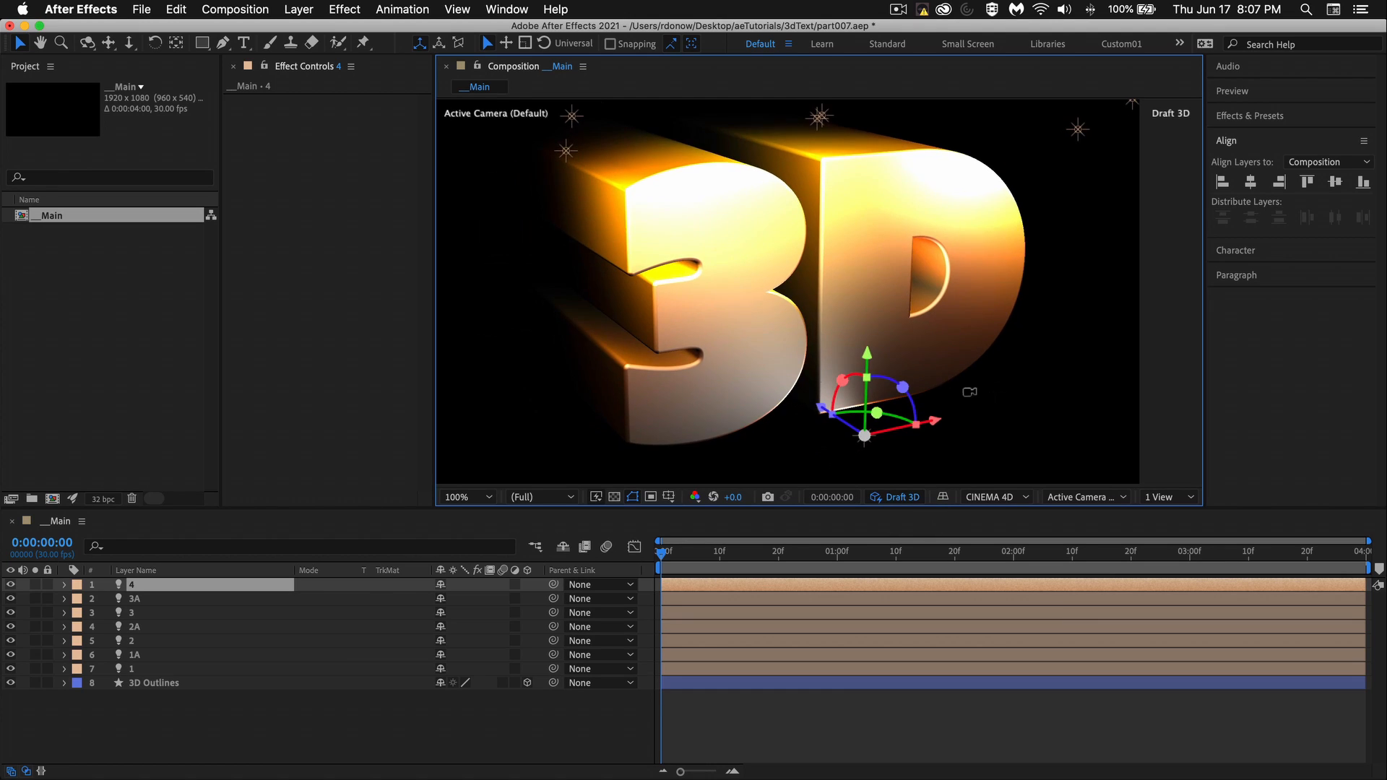
pyautogui.moveTo(970, 392); pyautogui.dragTo(973, 393)
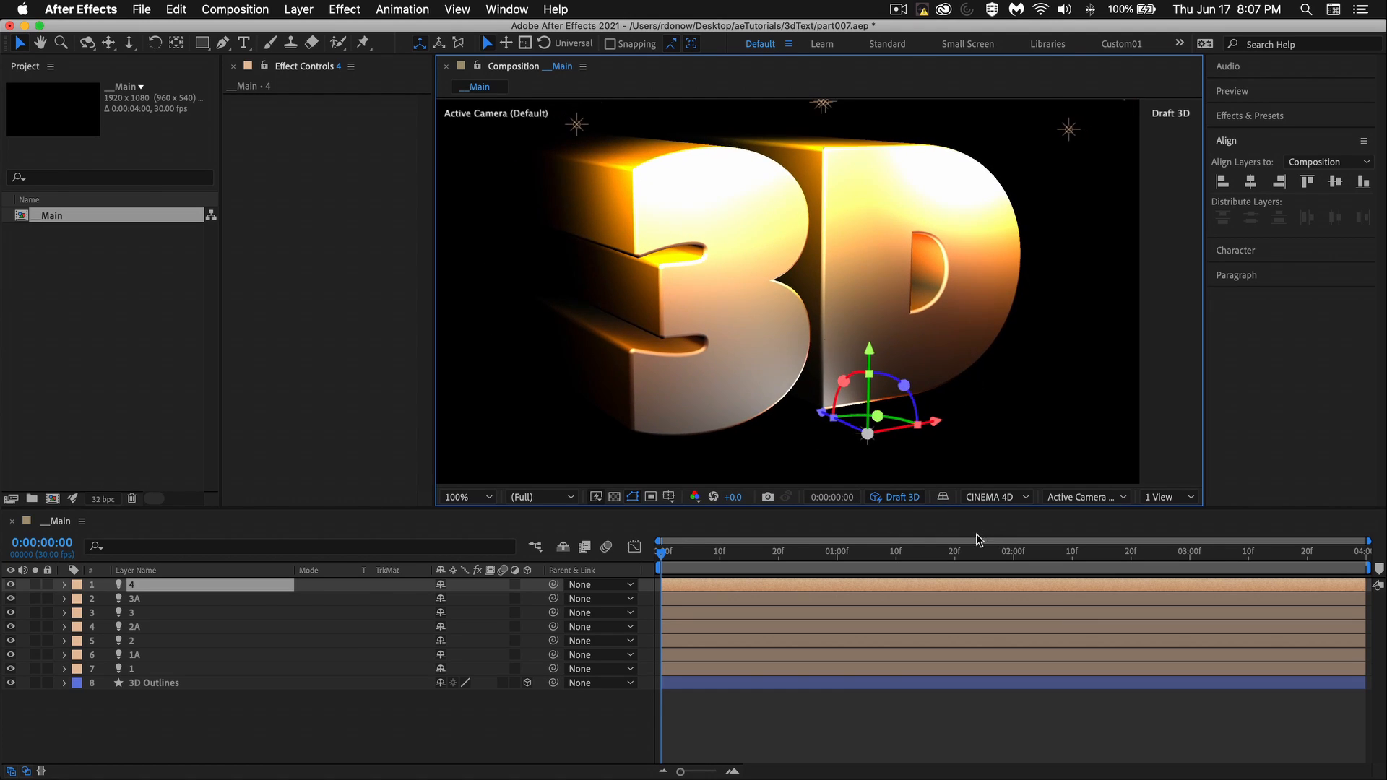
pyautogui.click(896, 496)
pyautogui.click(10, 584)
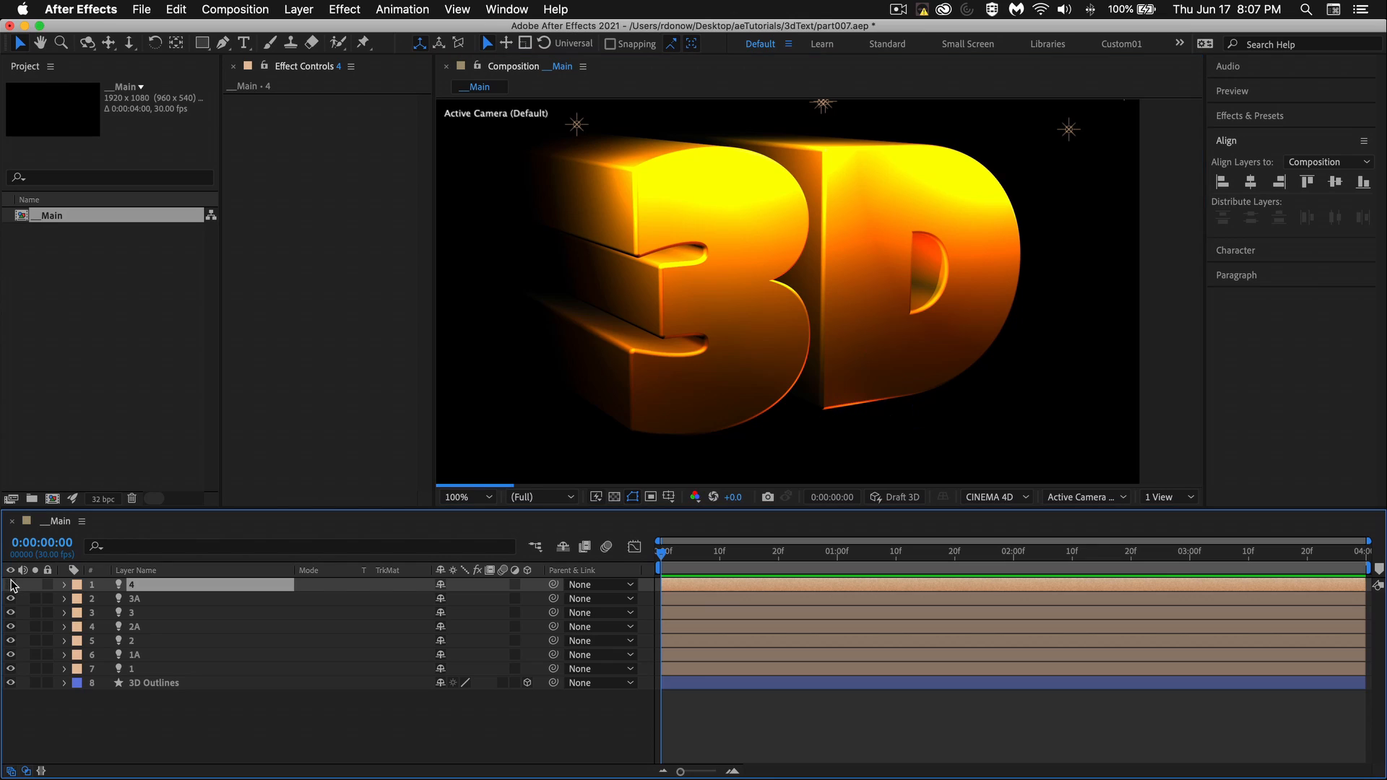
pyautogui.click(10, 585)
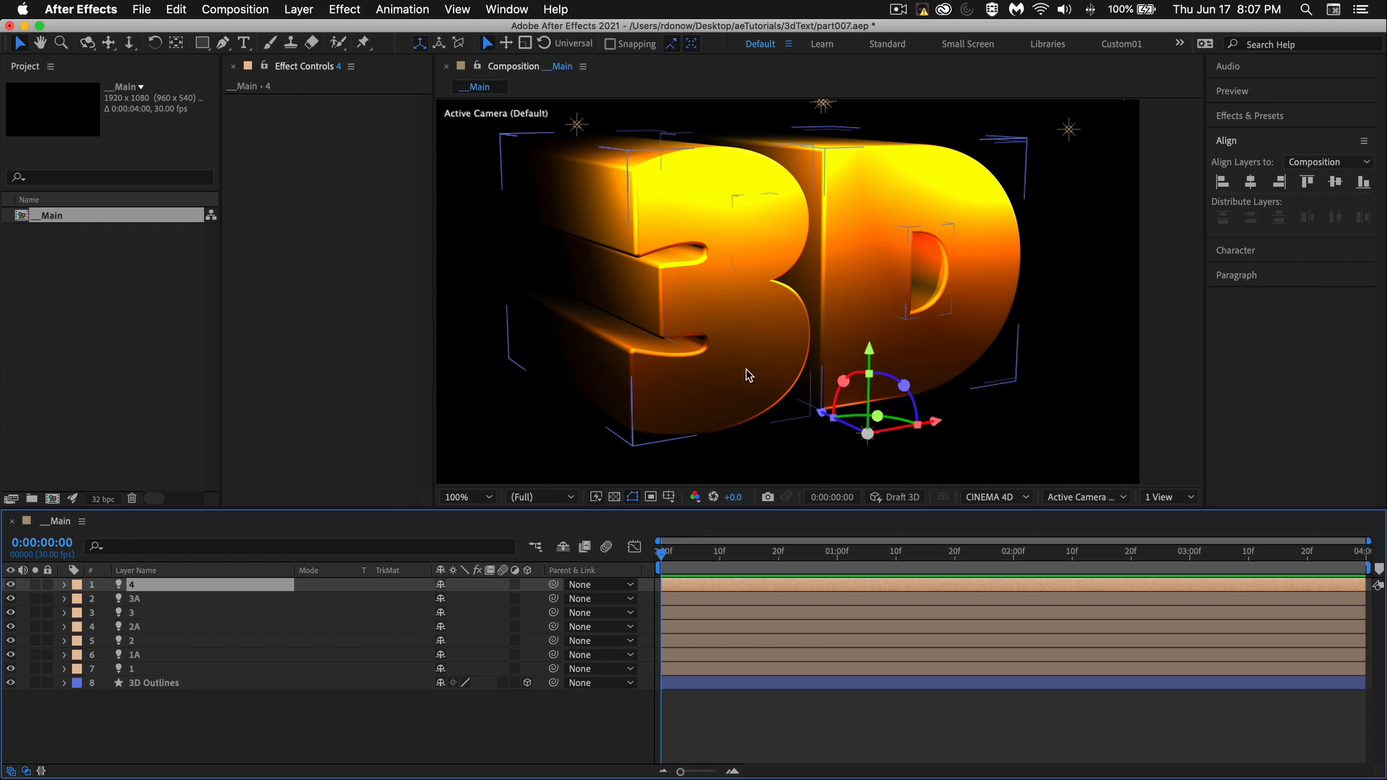
# - Enable shadow casting for light 4 with 100% shadow darkness and shift it along its X axis to beneath the gap between the letters
pyautogui.doubleClick(133, 586)
pyautogui.click(1134, 507)
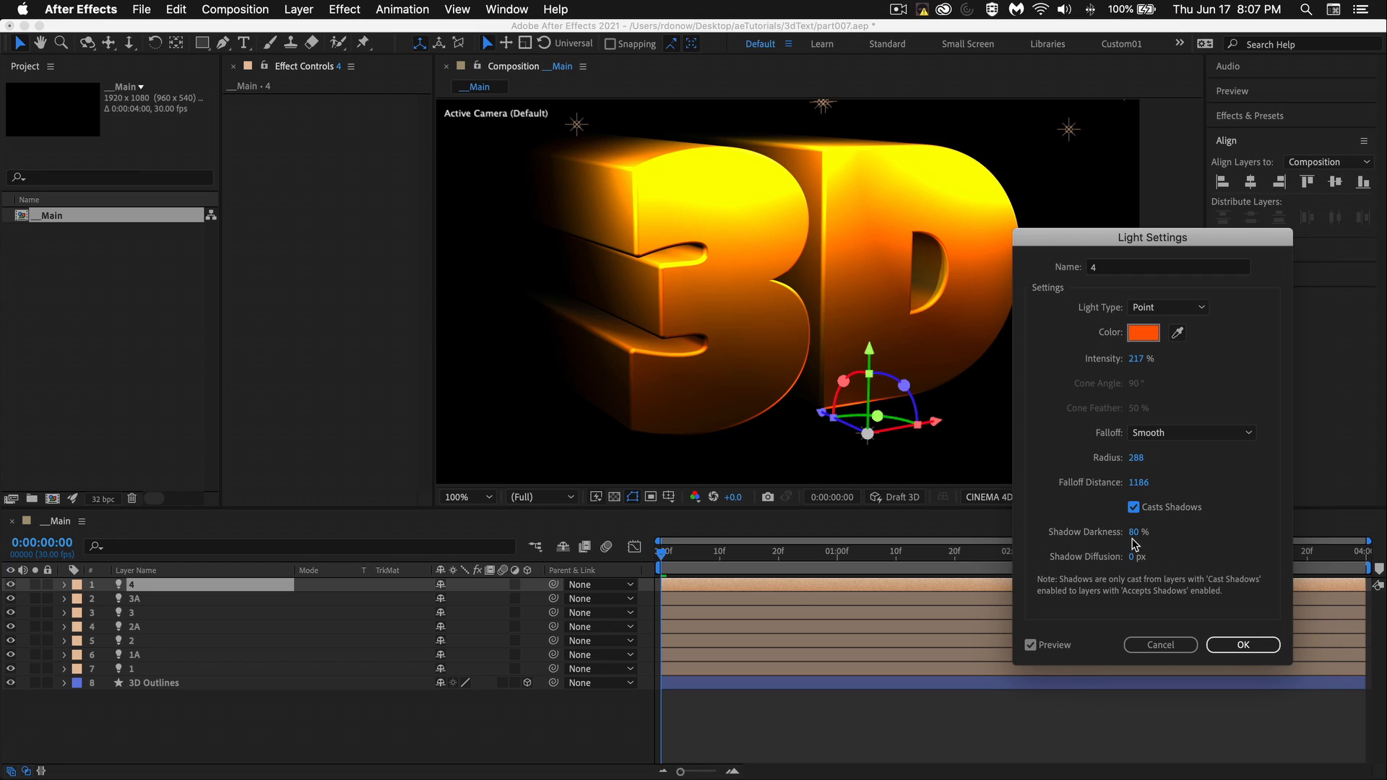
pyautogui.press('Return')
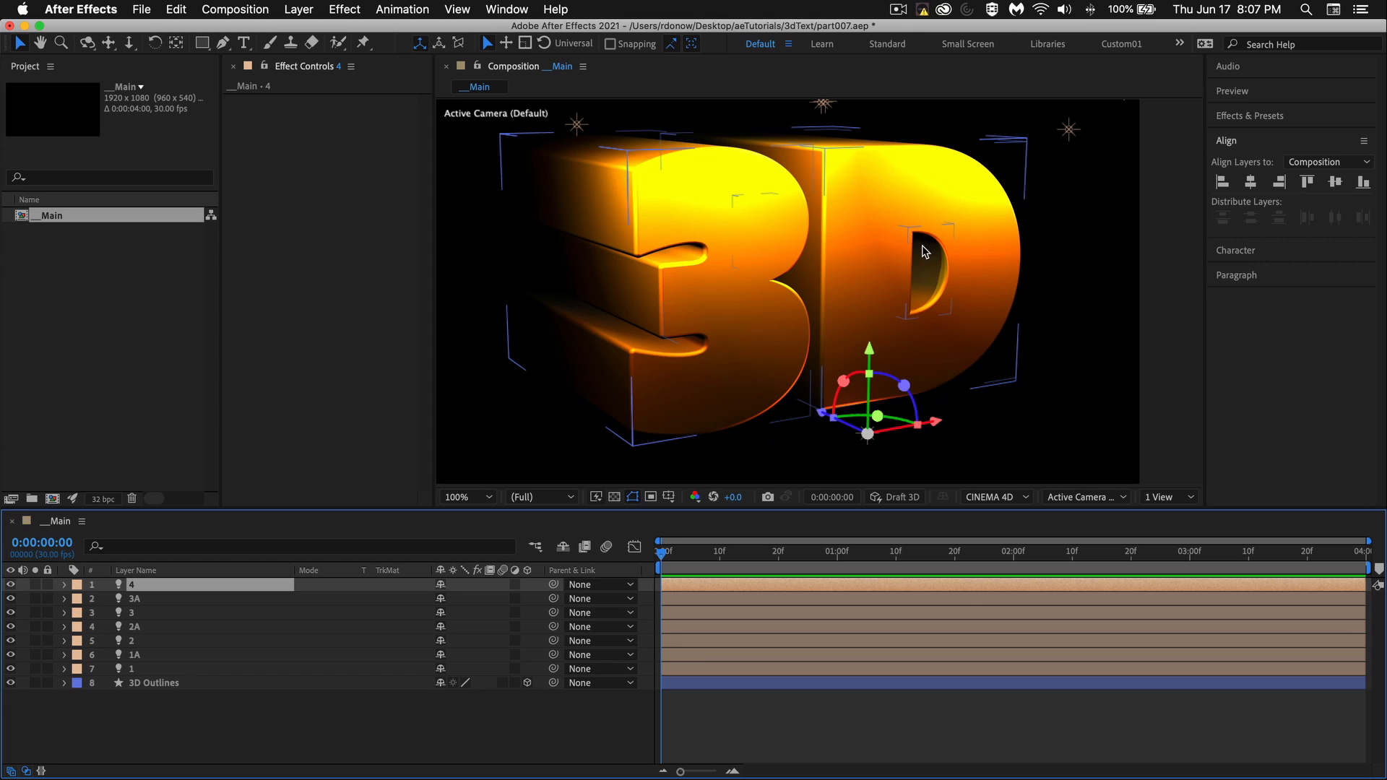
pyautogui.moveTo(933, 422); pyautogui.dragTo(885, 426)
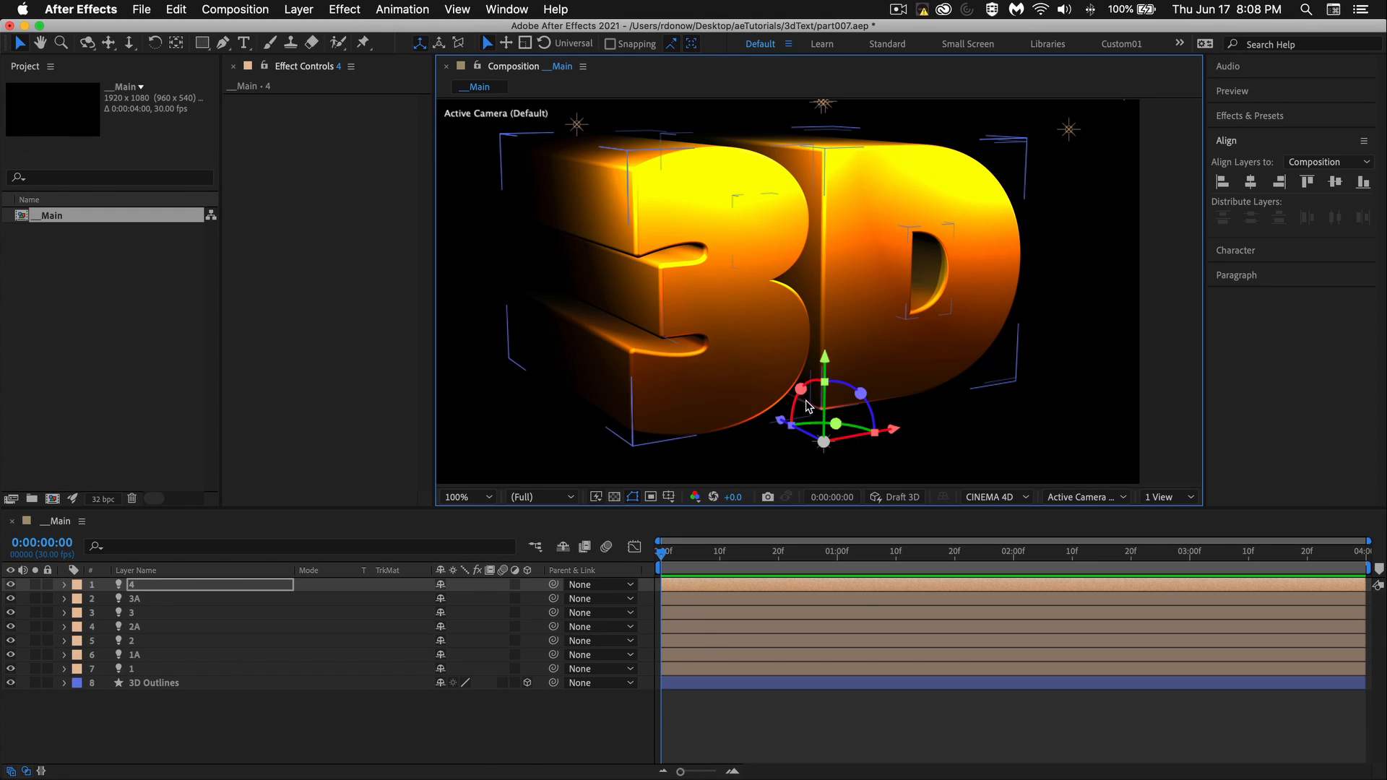
# - Set light 4's falloff distance to 0
pyautogui.doubleClick(133, 587)
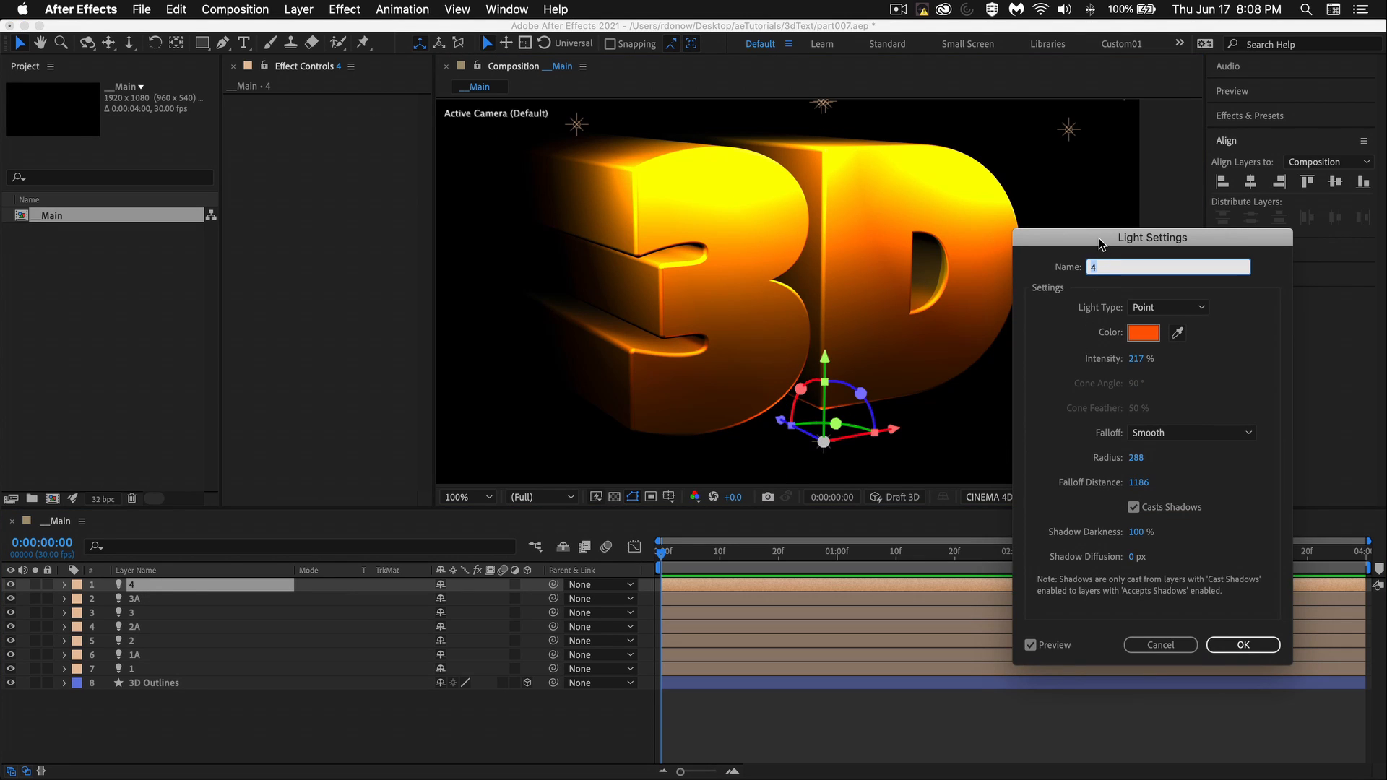
pyautogui.moveTo(1099, 237); pyautogui.dragTo(1147, 293)
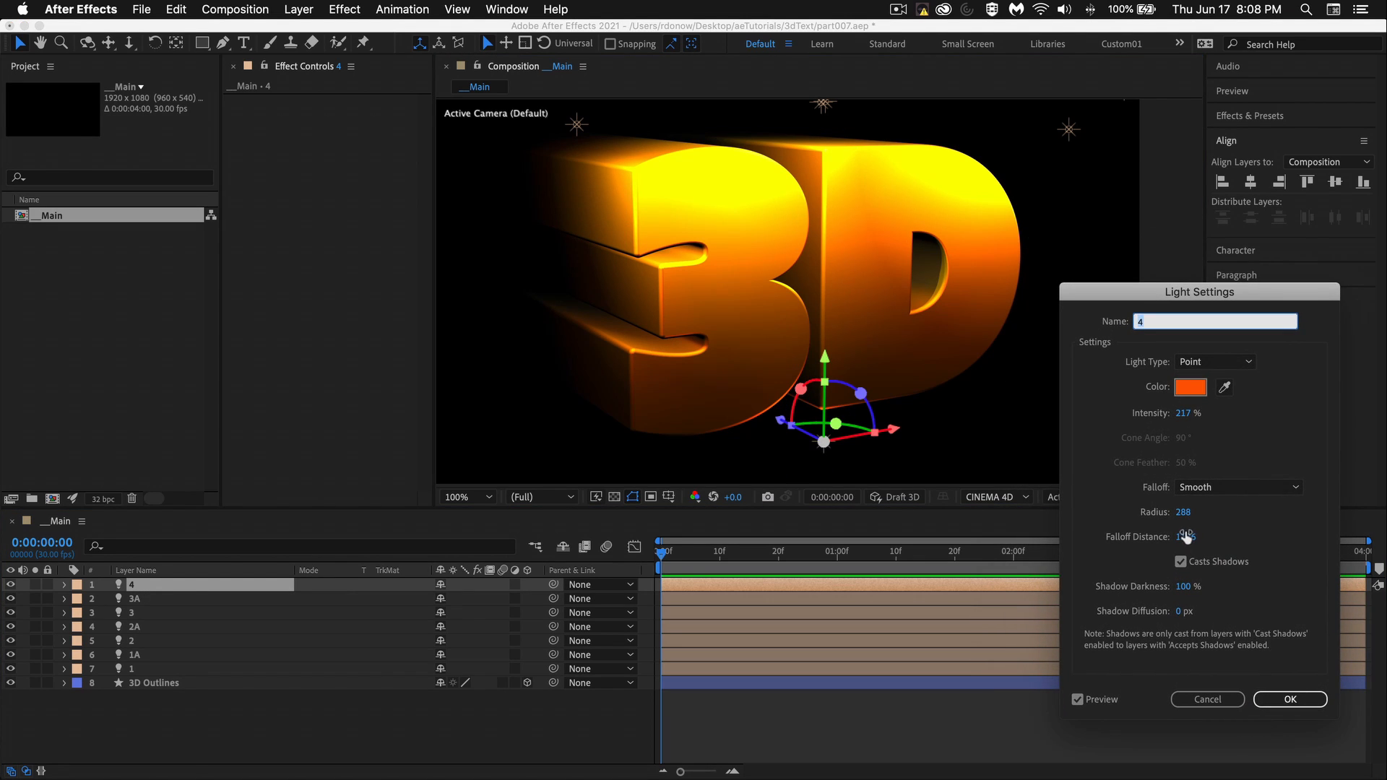
pyautogui.moveTo(1179, 513); pyautogui.dragTo(1184, 513)
pyautogui.click(1193, 537)
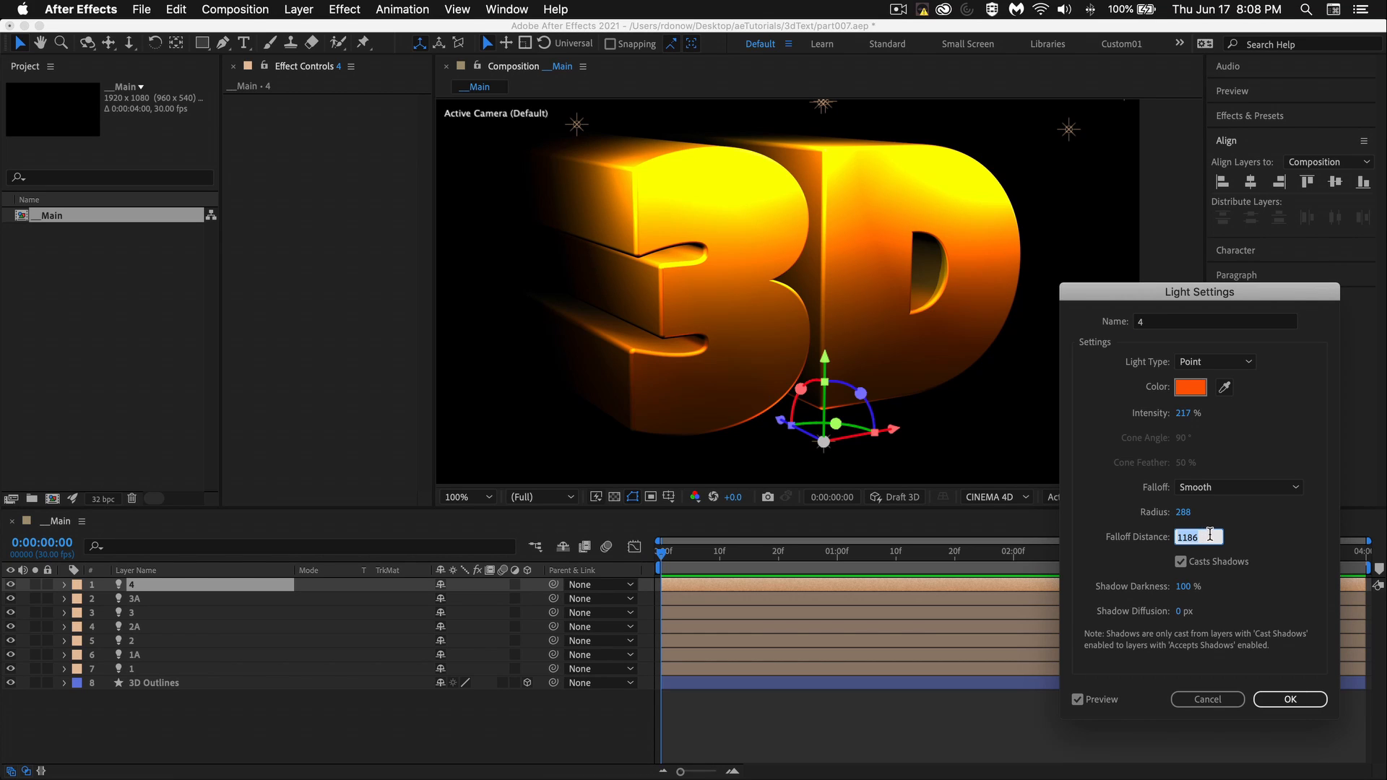
pyautogui.write('0')
pyautogui.press('Return')
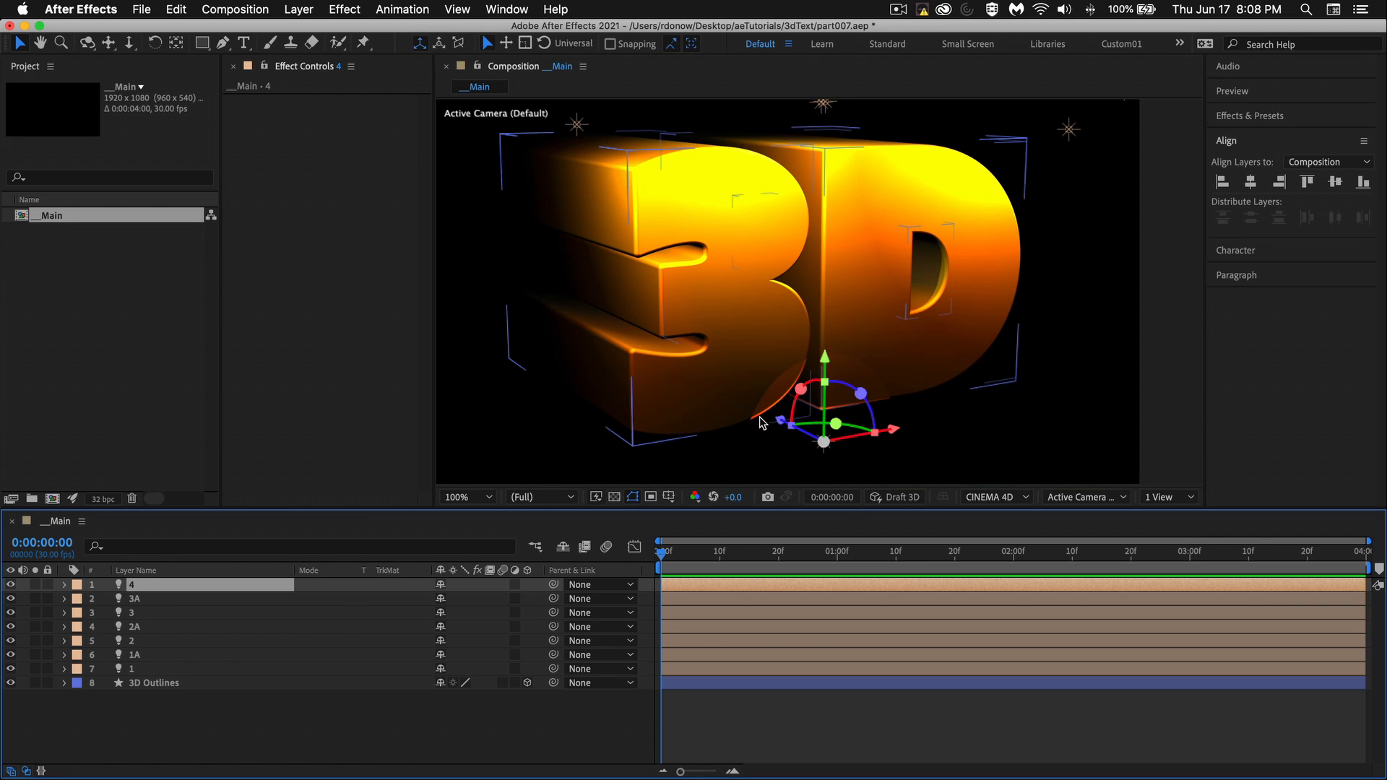
# - Set light 4's radius to 626 and lower the light slightly along its Y axis
pyautogui.doubleClick(128, 586)
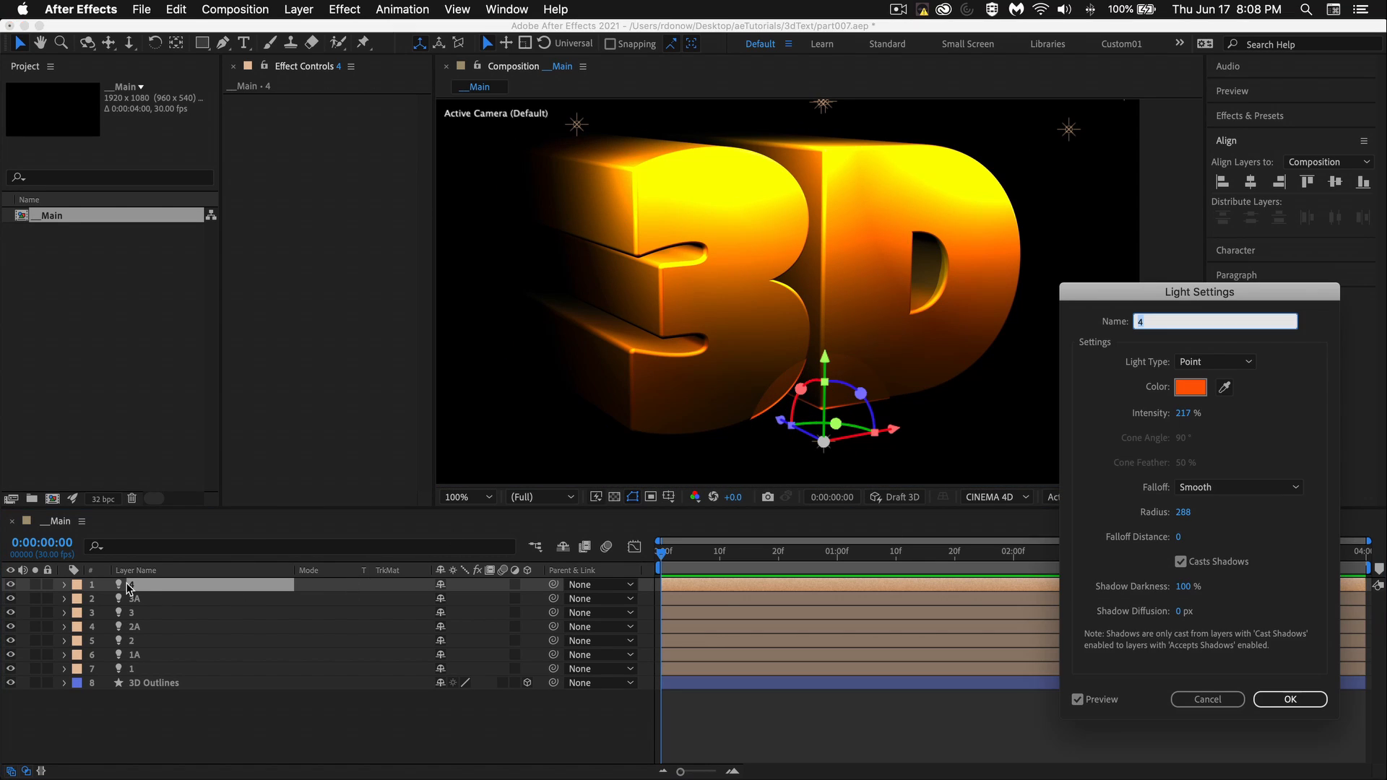
pyautogui.moveTo(1183, 512); pyautogui.dragTo(1304, 512)
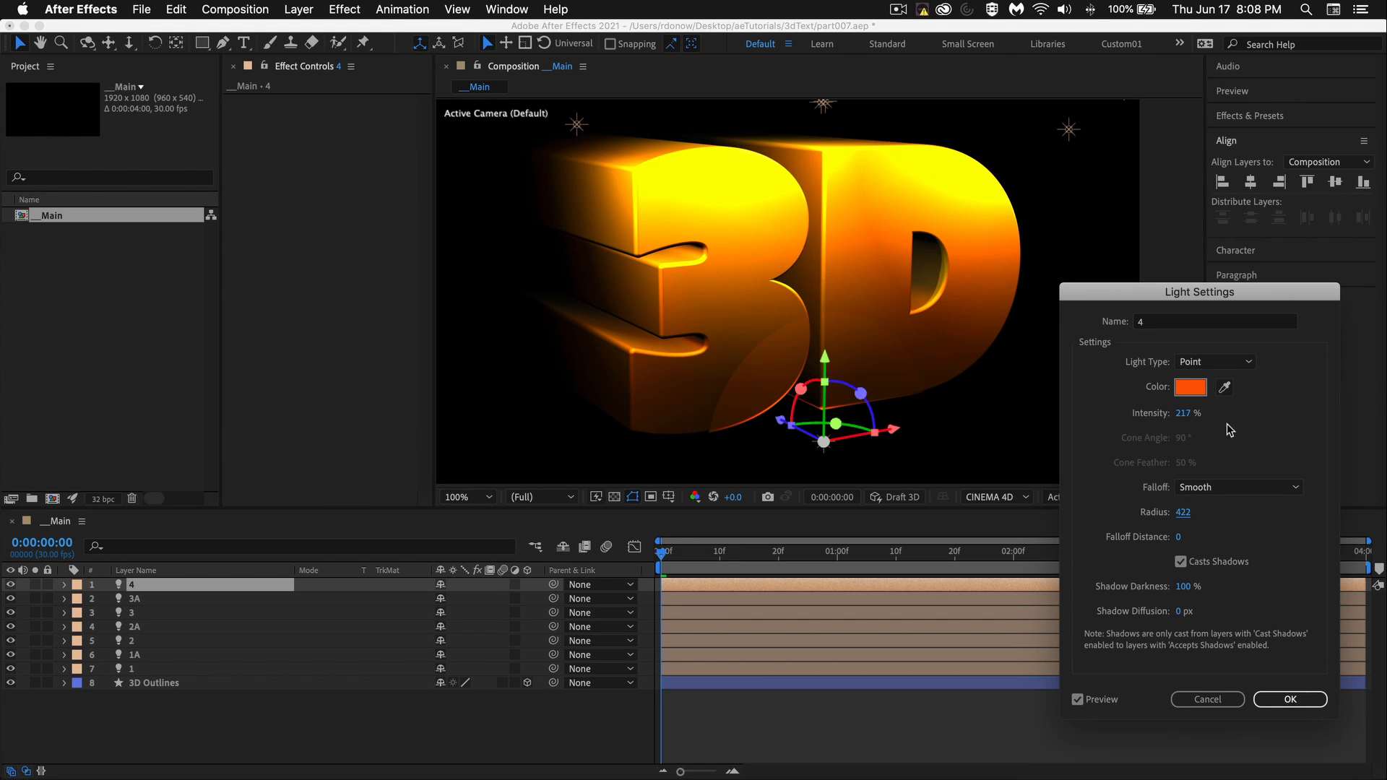
pyautogui.moveTo(1183, 512); pyautogui.dragTo(1203, 512)
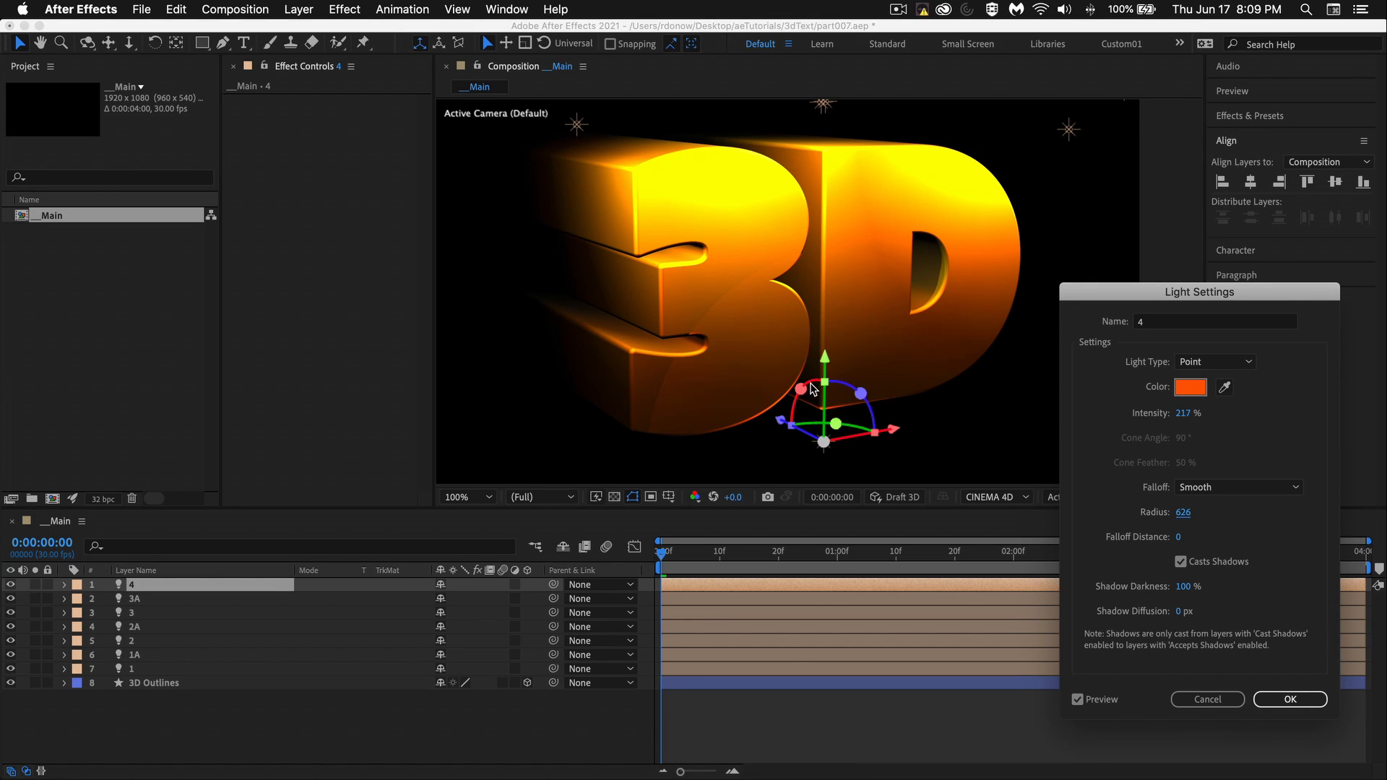
pyautogui.click(1290, 699)
pyautogui.moveTo(825, 360); pyautogui.dragTo(832, 416)
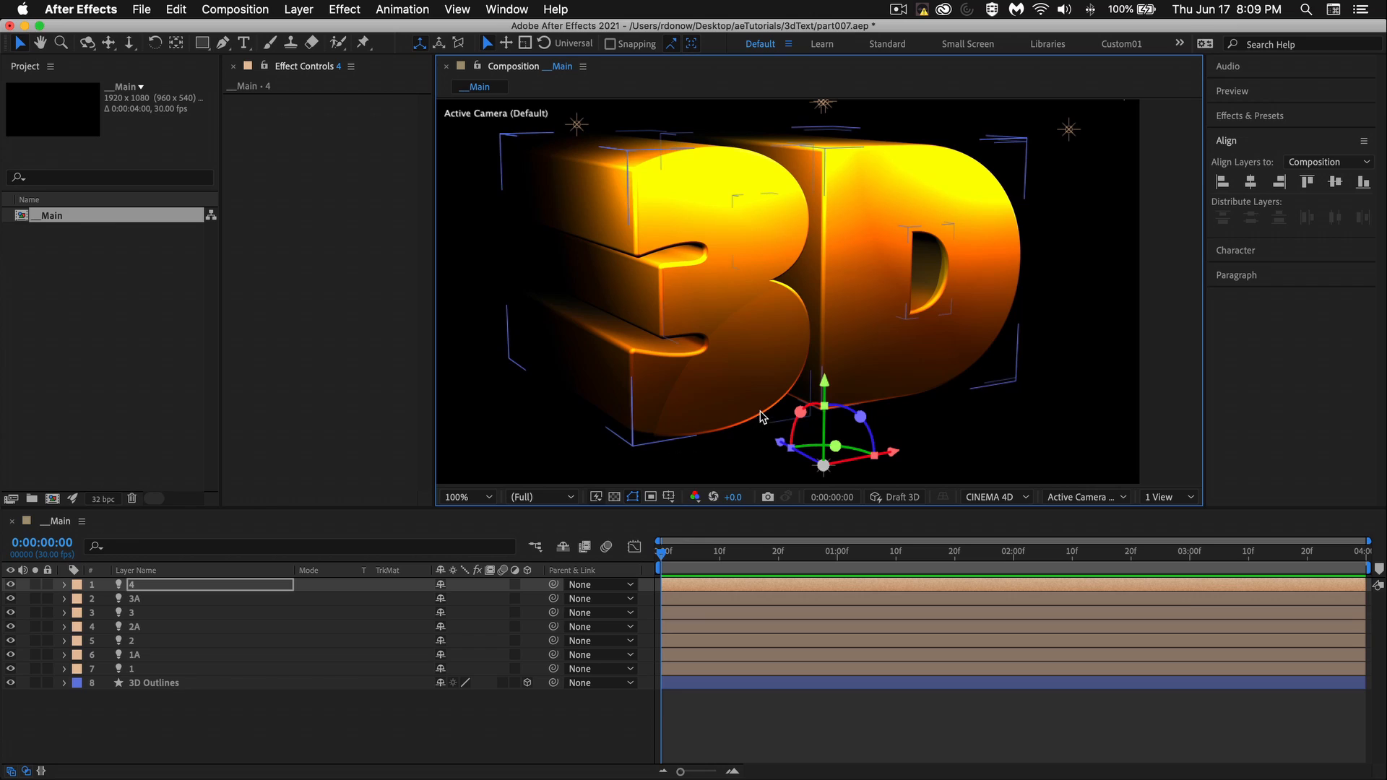
# - Set light 4's falloff distance to 73 and its intensity to 313%
pyautogui.doubleClick(130, 586)
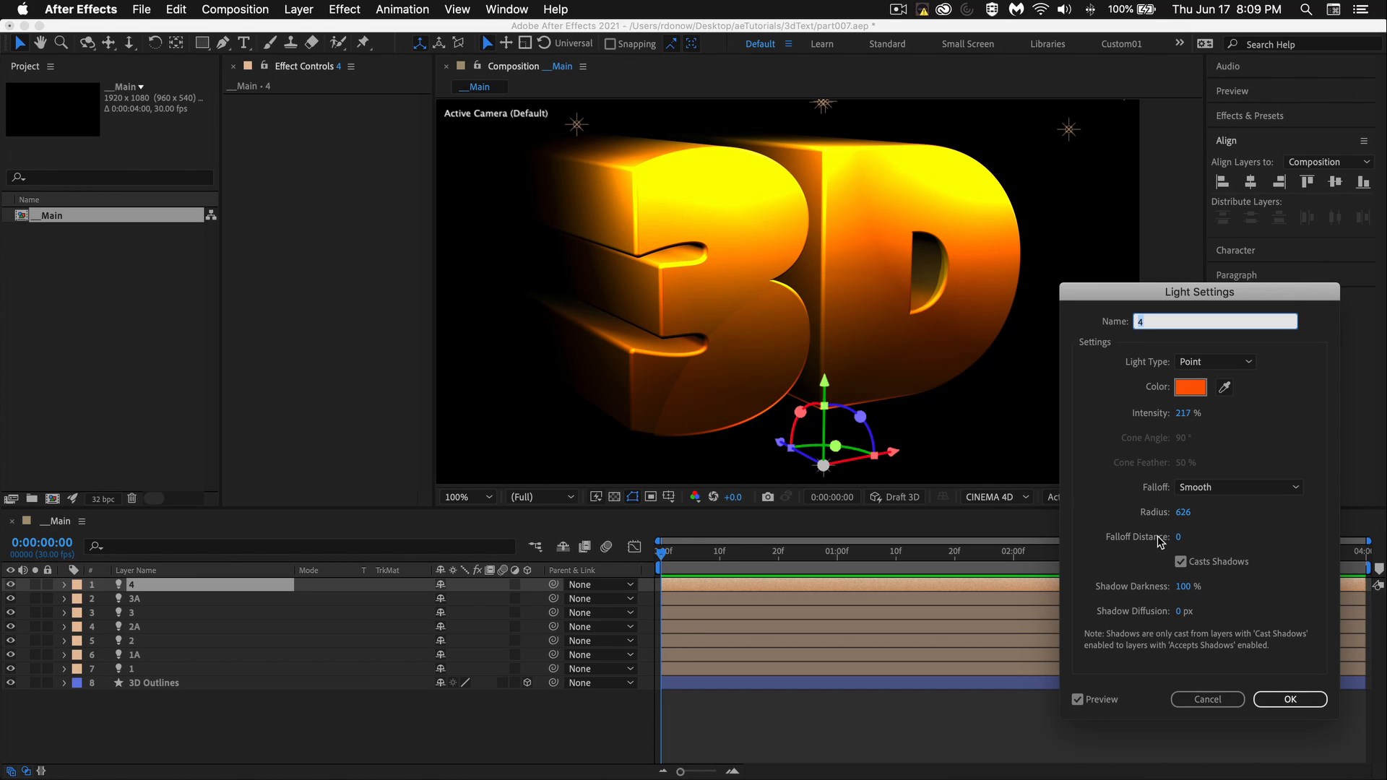
pyautogui.moveTo(1178, 537); pyautogui.dragTo(1225, 538)
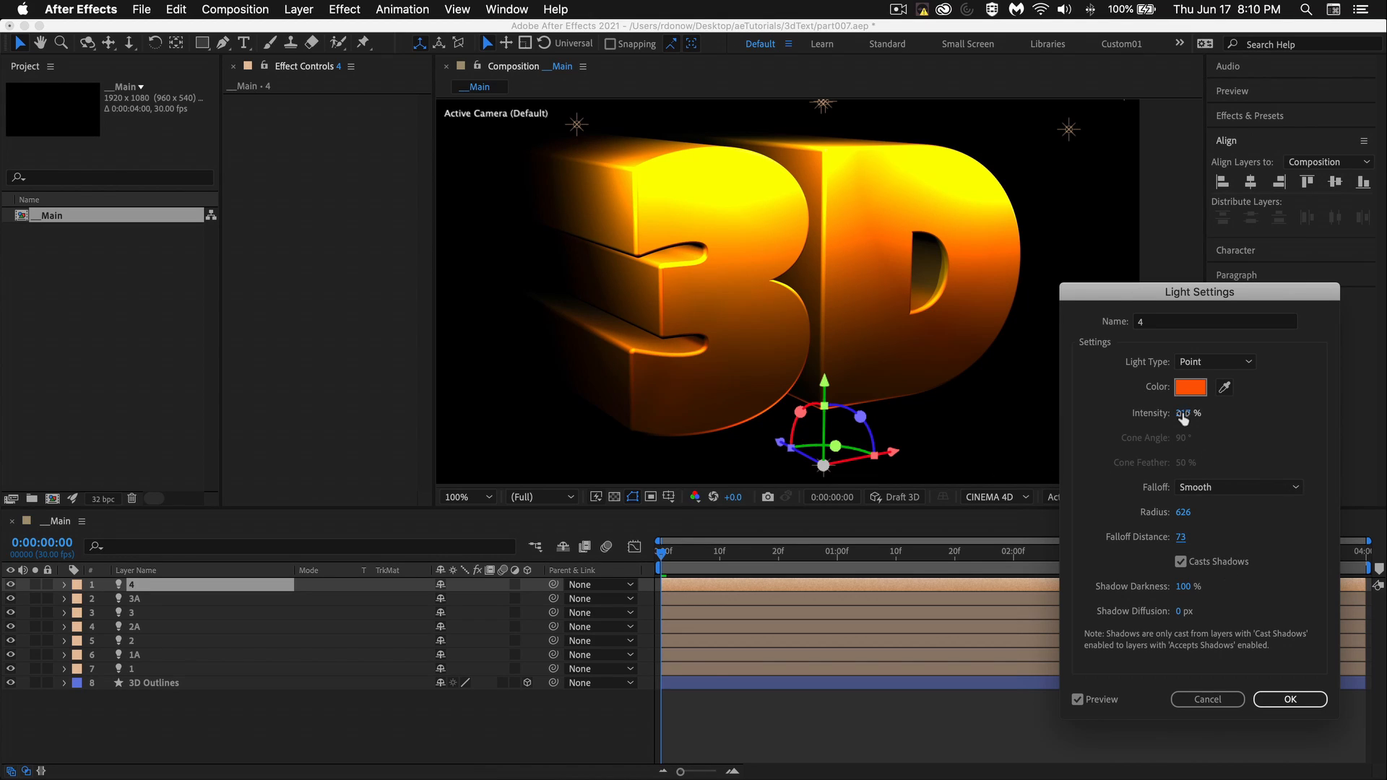
pyautogui.moveTo(1183, 413); pyautogui.dragTo(1382, 400)
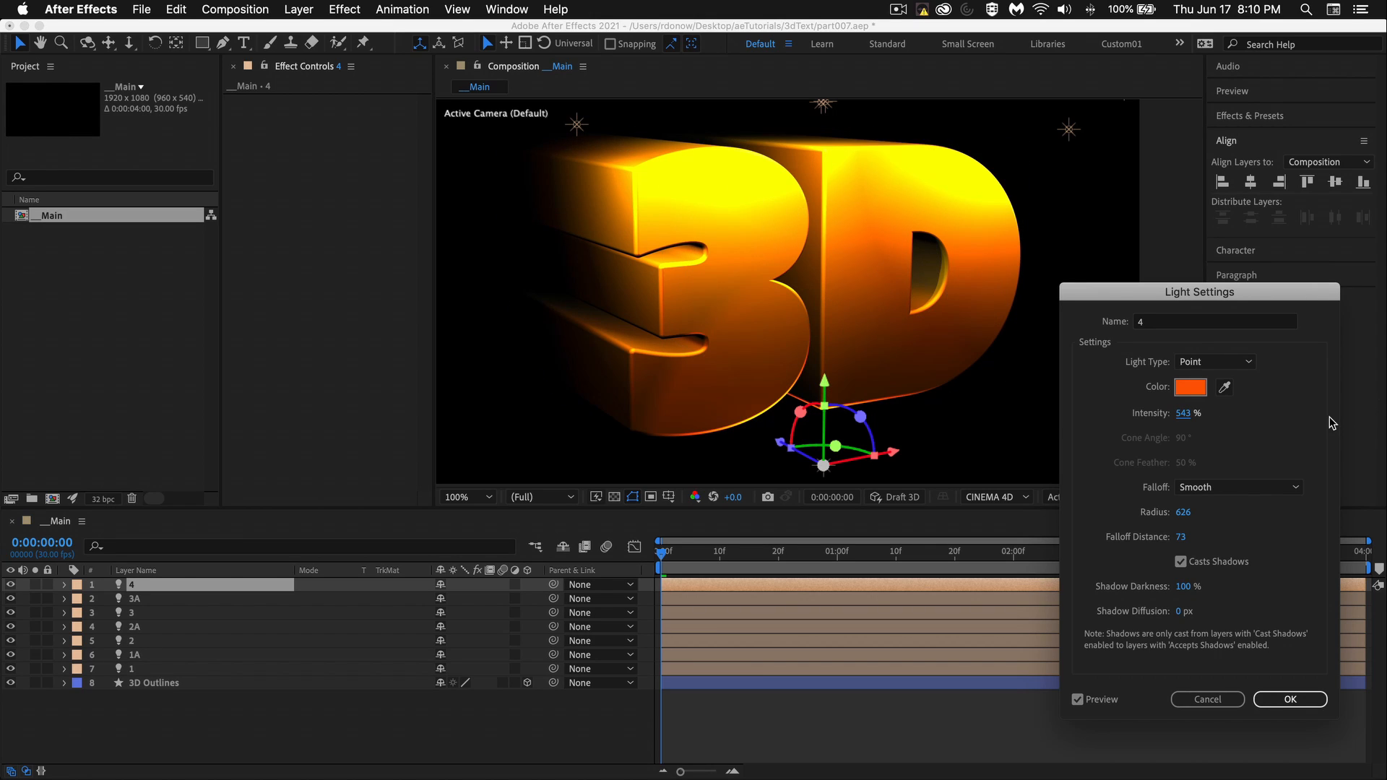
pyautogui.moveTo(1333, 424); pyautogui.dragTo(994, 418)
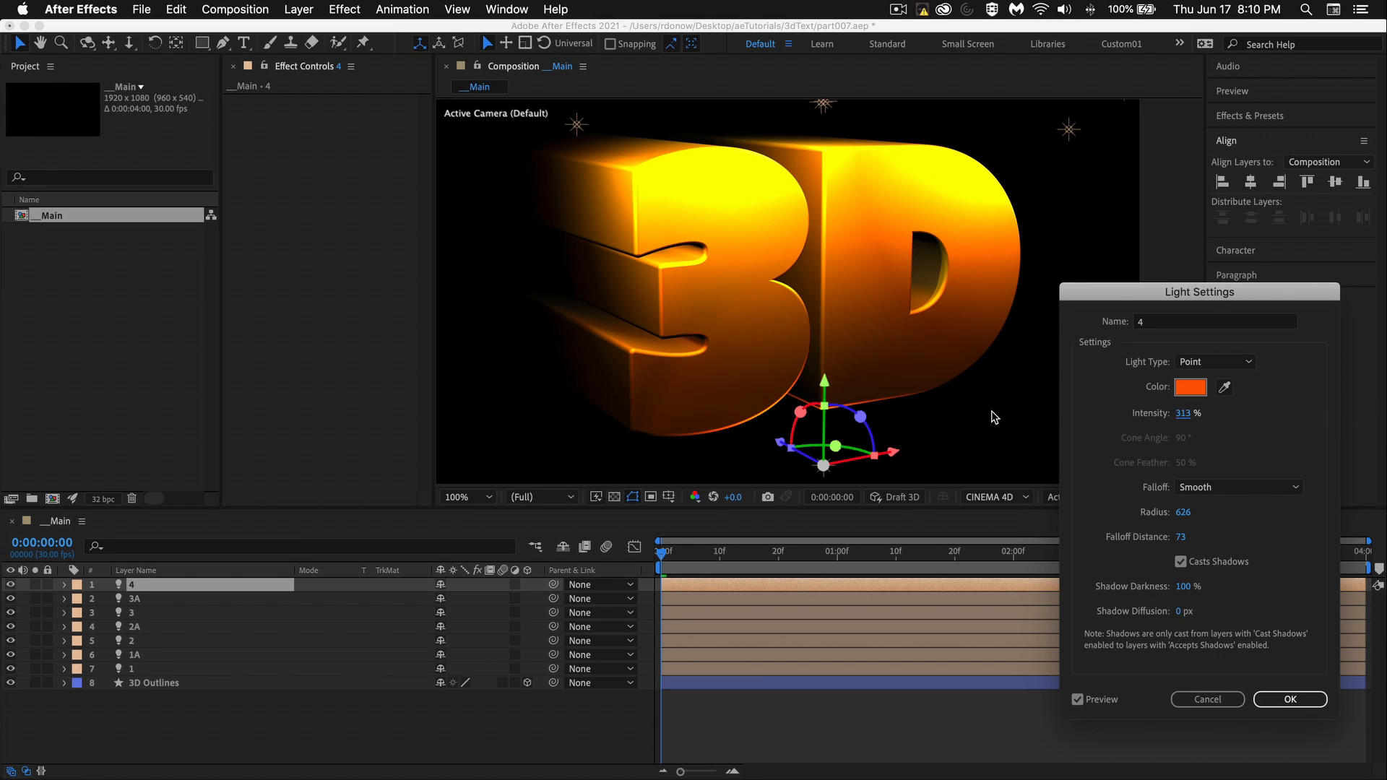
pyautogui.click(1288, 699)
pyautogui.click(896, 755)
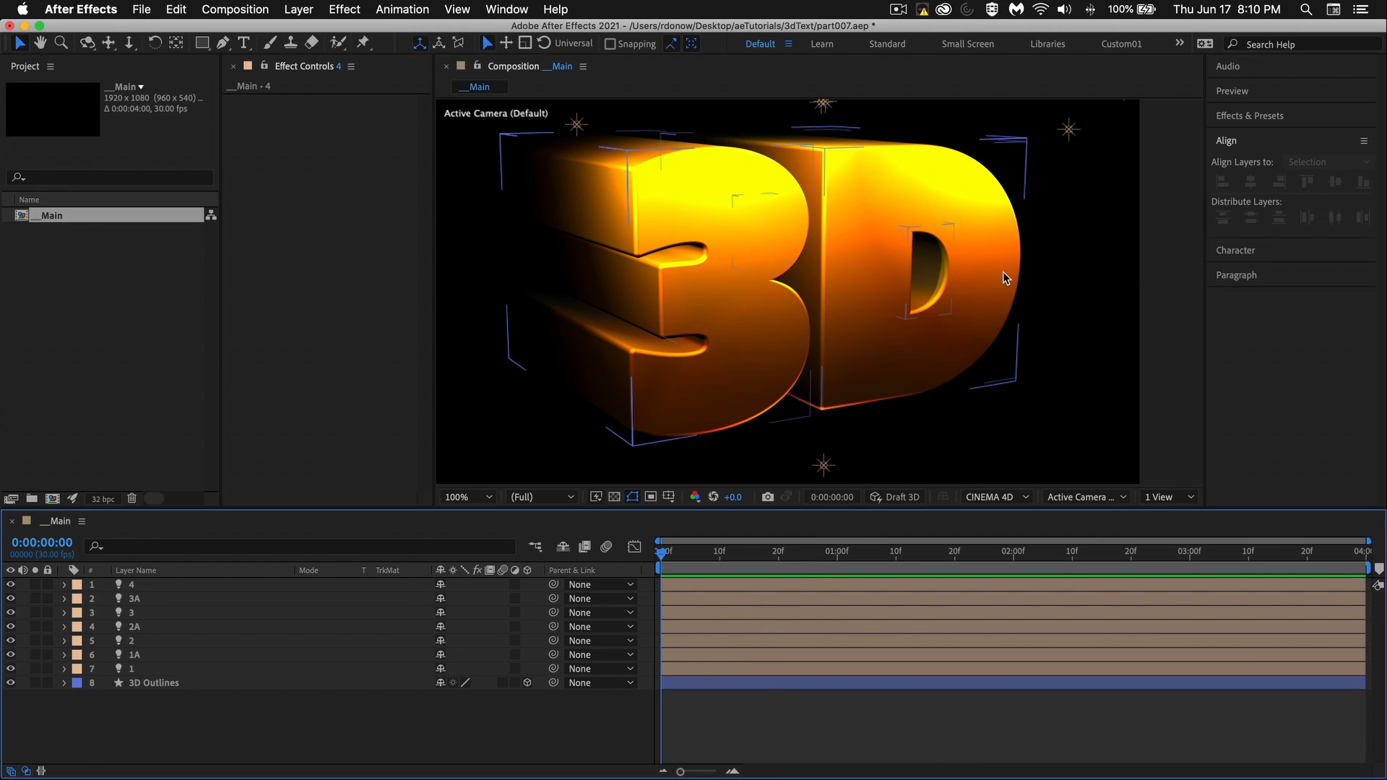
# - Duplicate light 4 and move the copy, light 5, along its X and Z axes to just beyond the D's lower outer curve
pyautogui.click(136, 589)
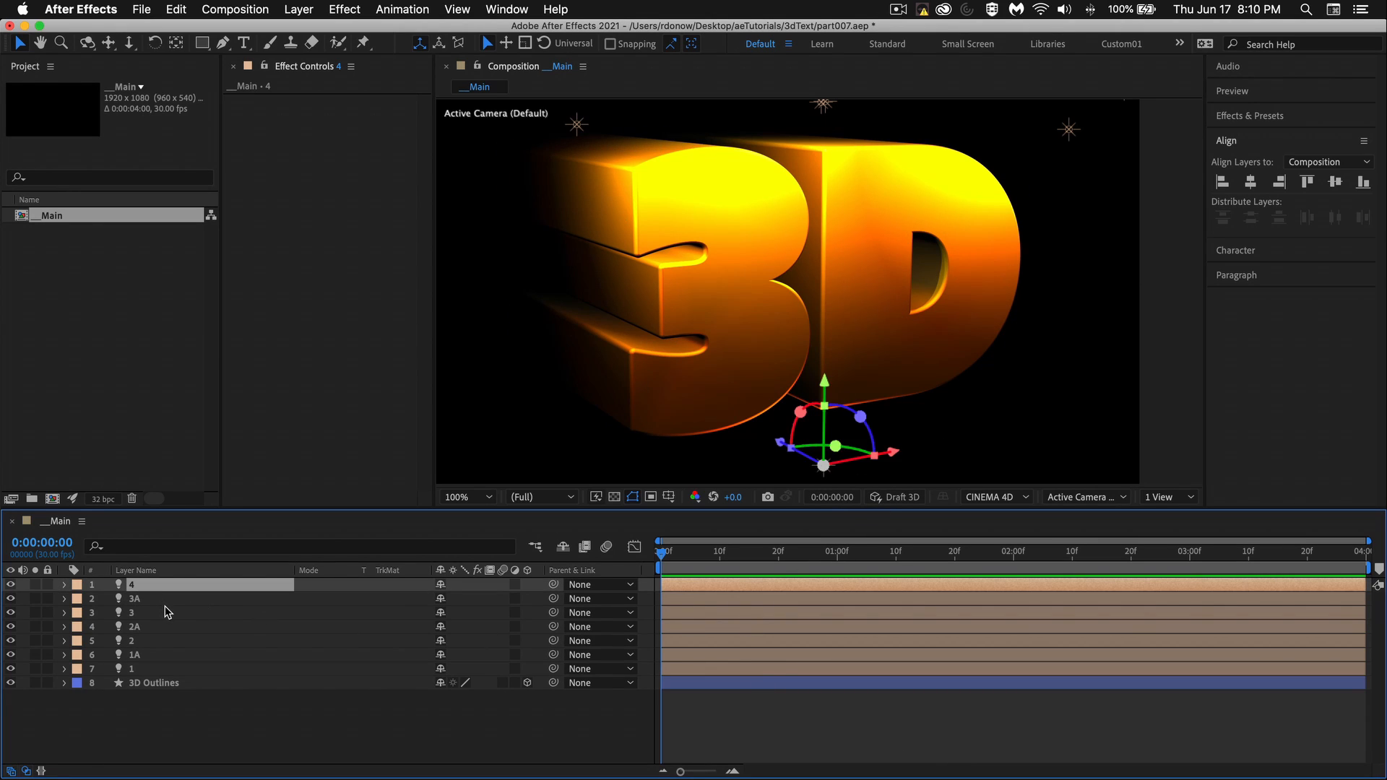
pyautogui.hotkey('ctrl', 'd')
pyautogui.moveTo(893, 454); pyautogui.dragTo(1011, 415)
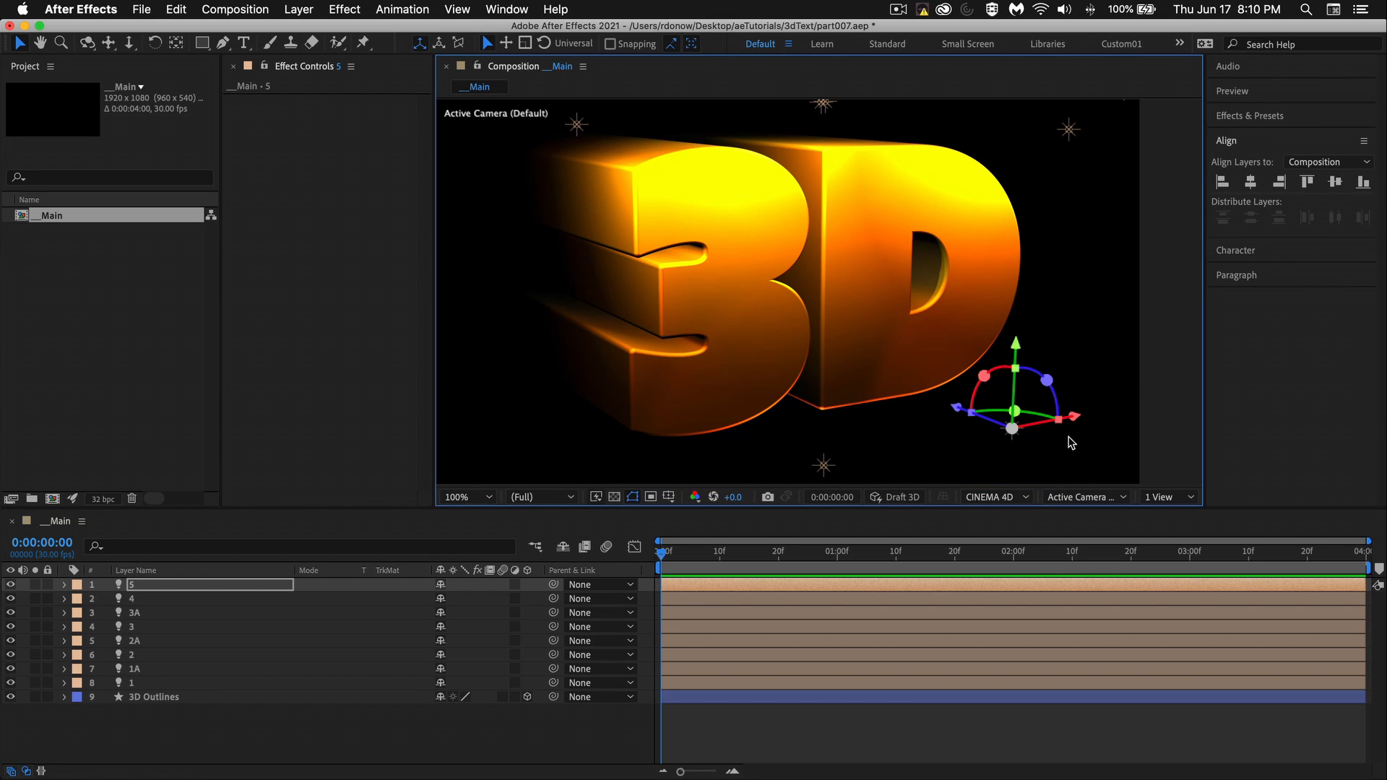
pyautogui.moveTo(1077, 419); pyautogui.dragTo(1141, 401)
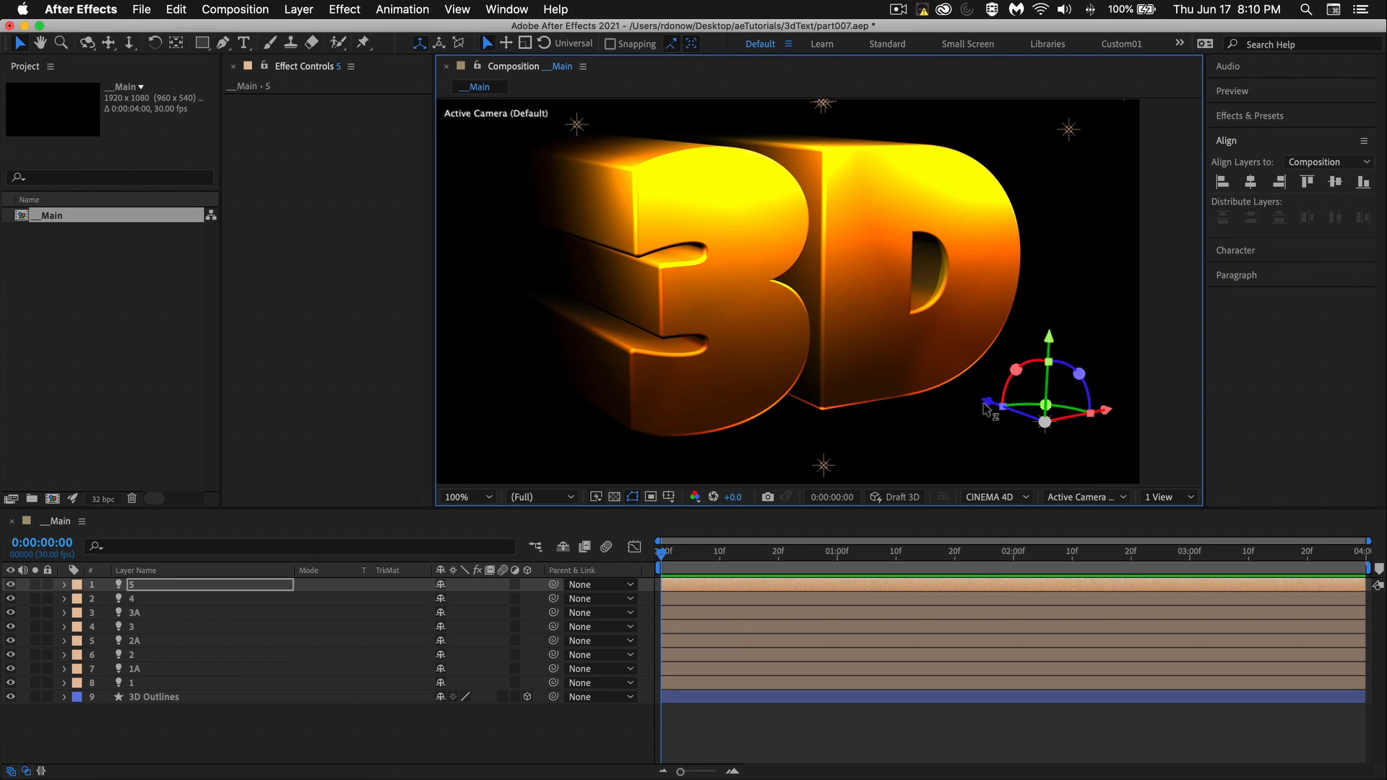
pyautogui.moveTo(1069, 413); pyautogui.dragTo(1056, 409)
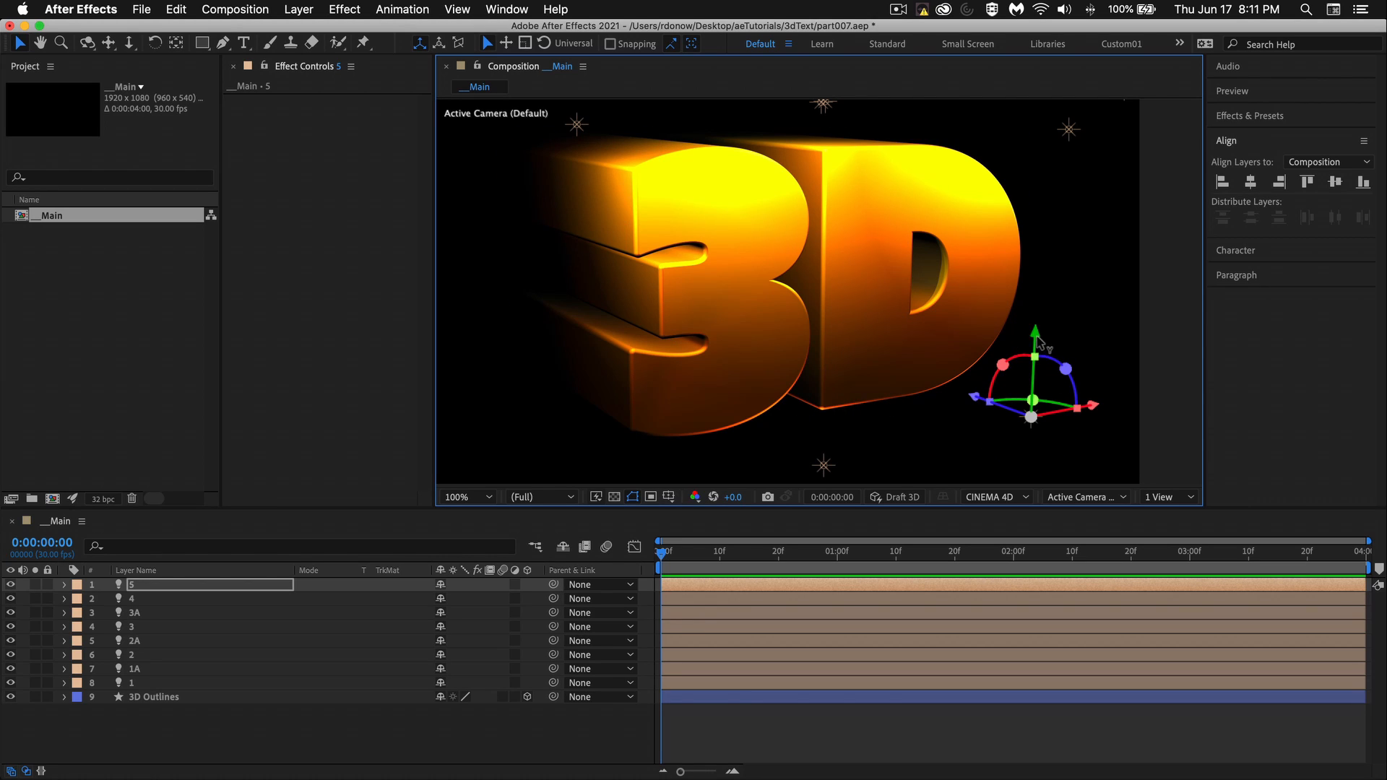
# - Try raising light 5 along its Y axis and nudging it along X, and undo both moves
pyautogui.moveTo(1038, 339); pyautogui.dragTo(1041, 307)
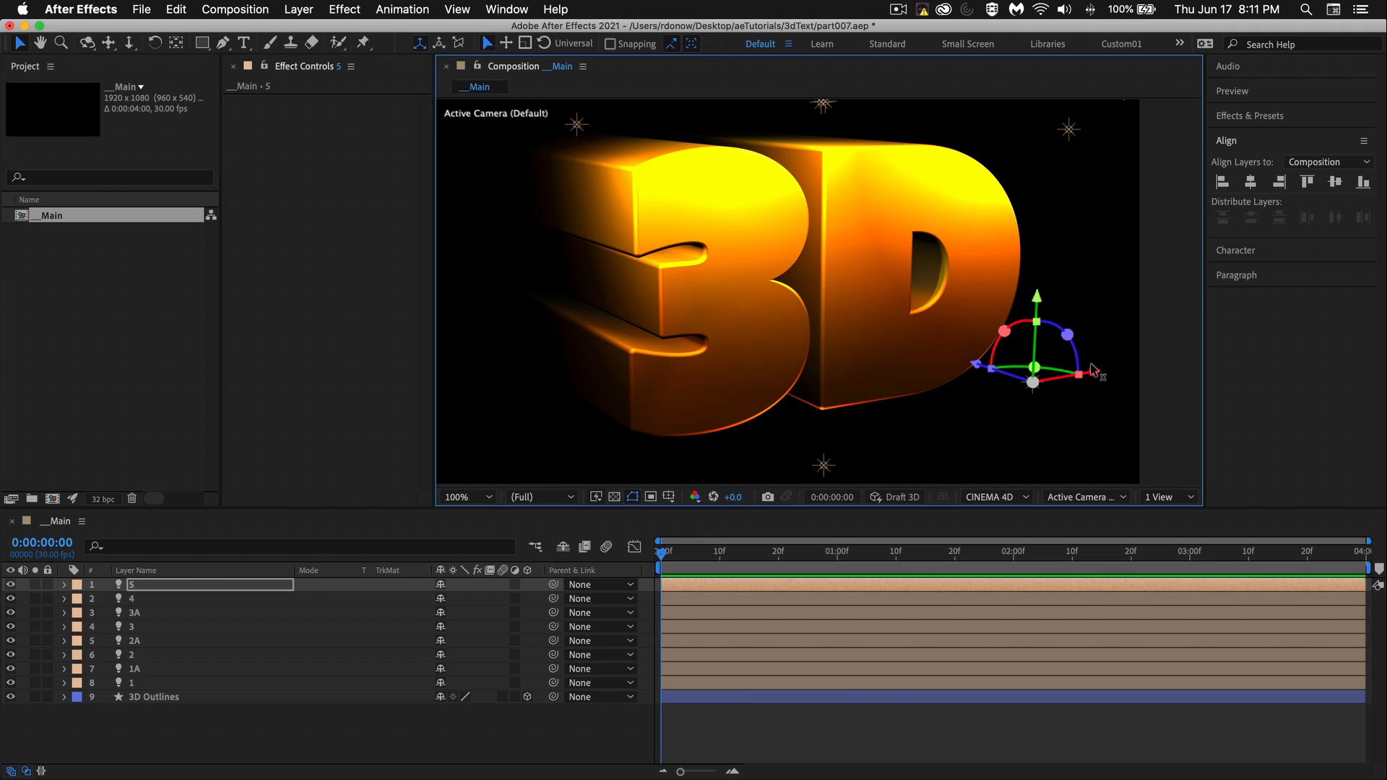
pyautogui.moveTo(1092, 370); pyautogui.dragTo(1099, 373)
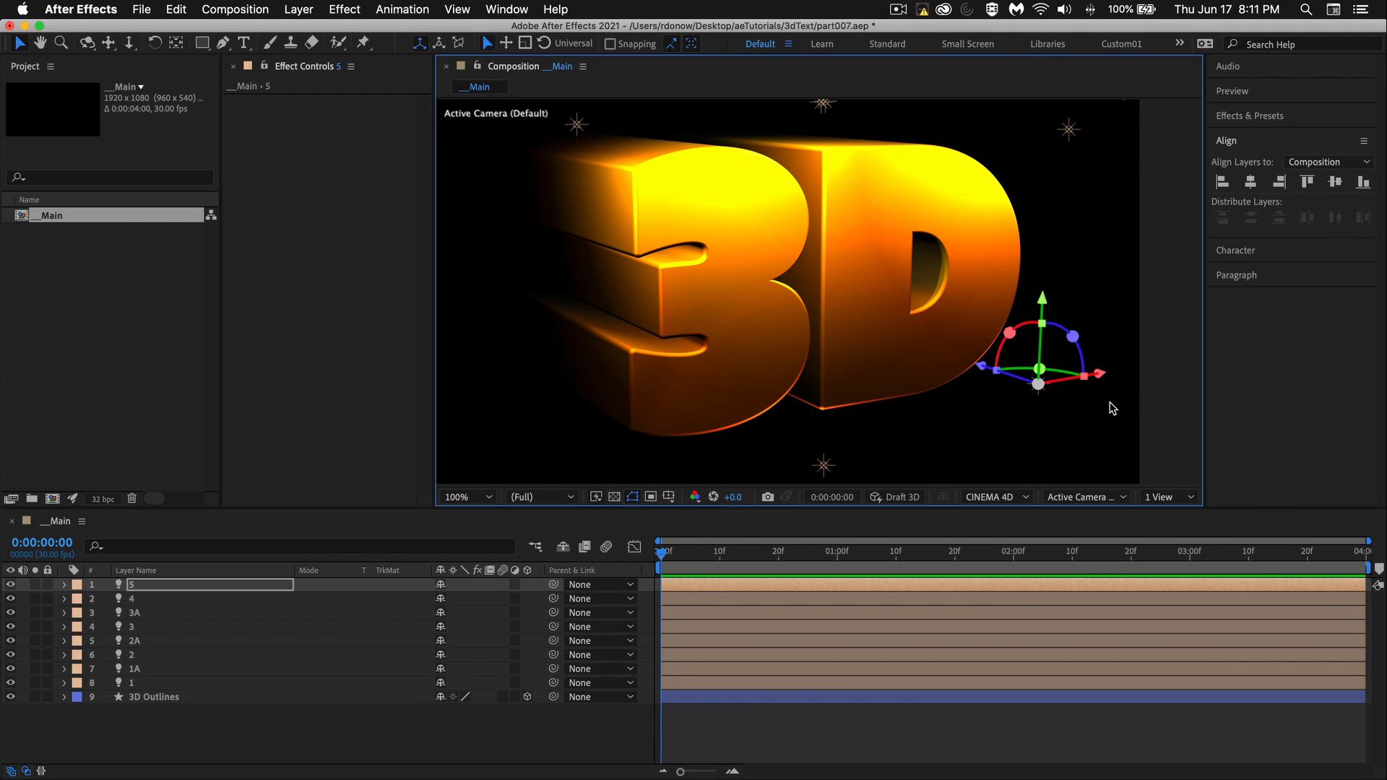
pyautogui.press('super+z')
pyautogui.press('super+z')
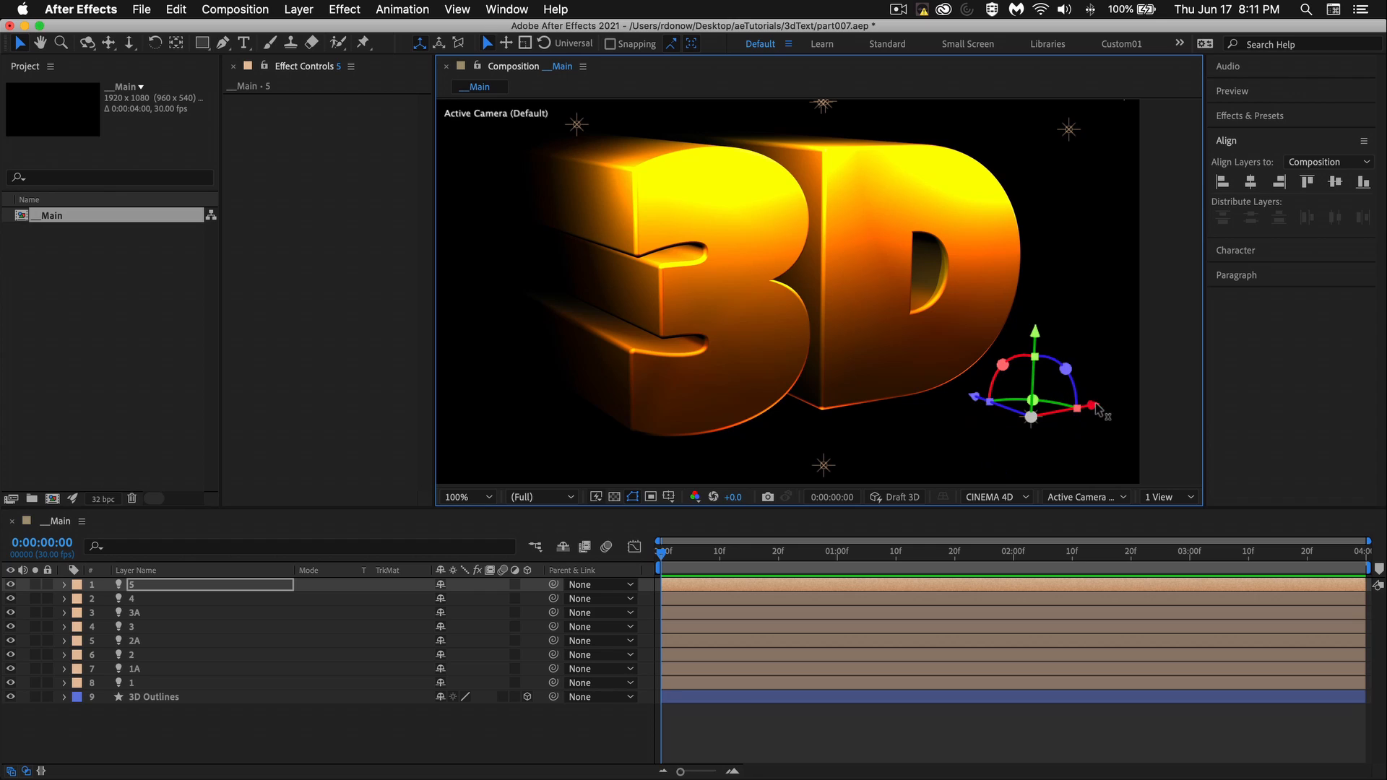
# - Raise light 5 slightly along its Y axis and duplicate it
pyautogui.moveTo(1041, 345); pyautogui.dragTo(1042, 347)
pyautogui.press('super+z')
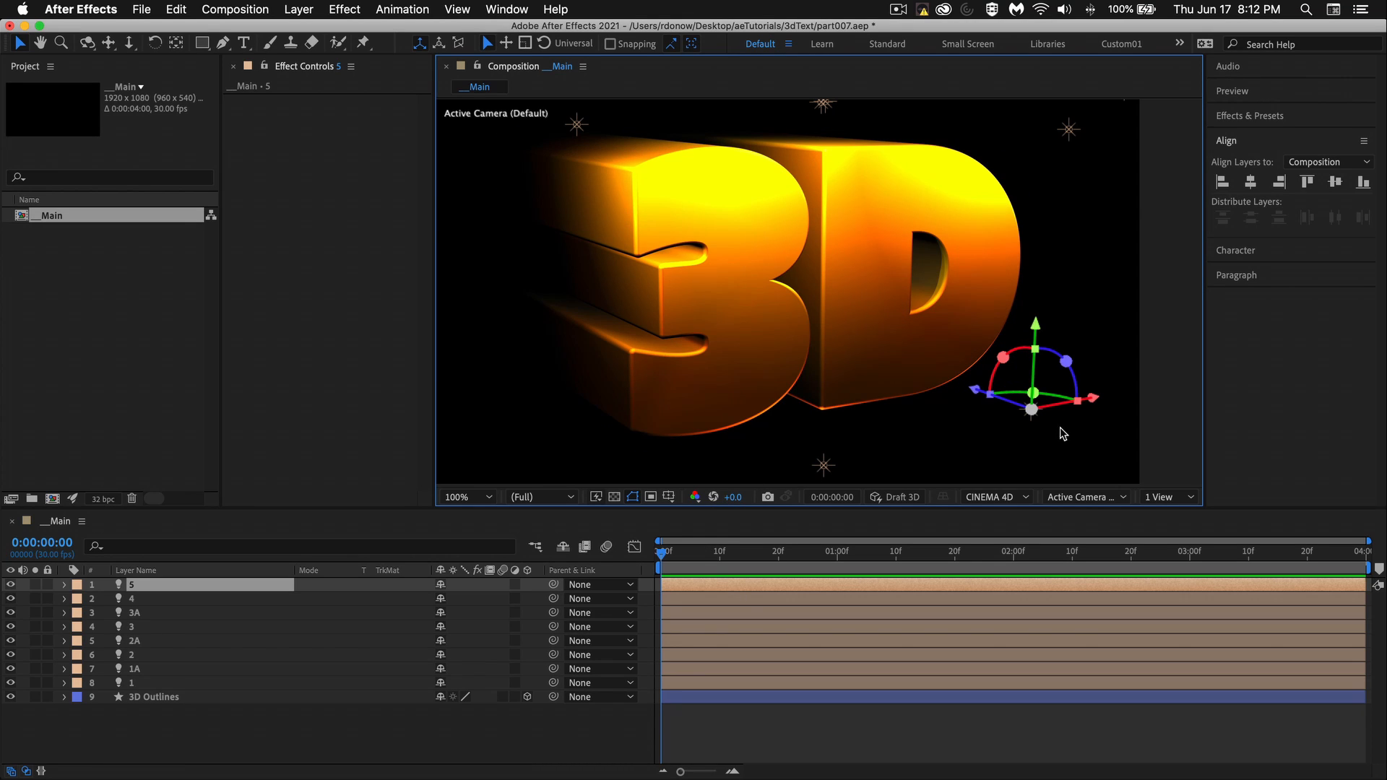
pyautogui.press('super+d')
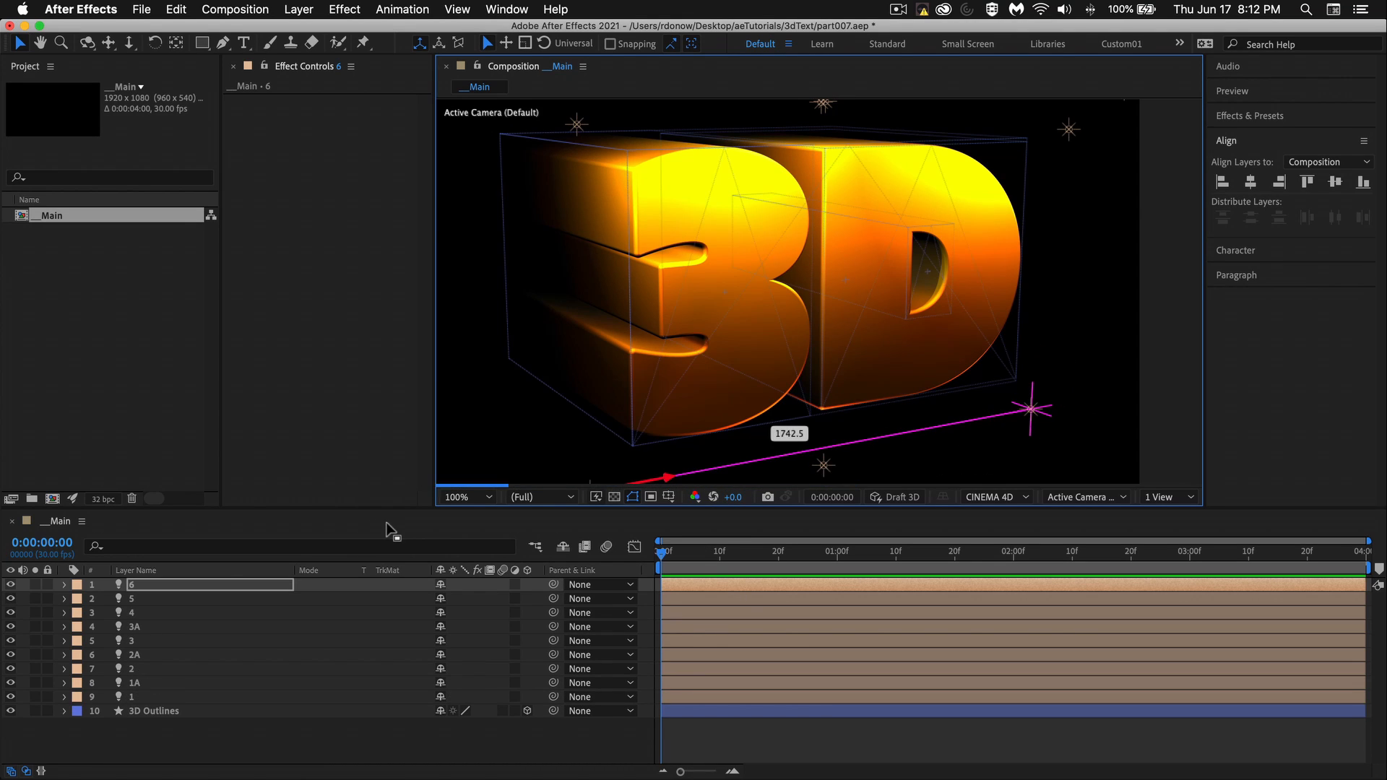
# - Move light 6 along its X and Z axes to just below the 3's lower front corner, pushing it slightly farther back in Z
pyautogui.moveTo(391, 531); pyautogui.dragTo(592, 392)
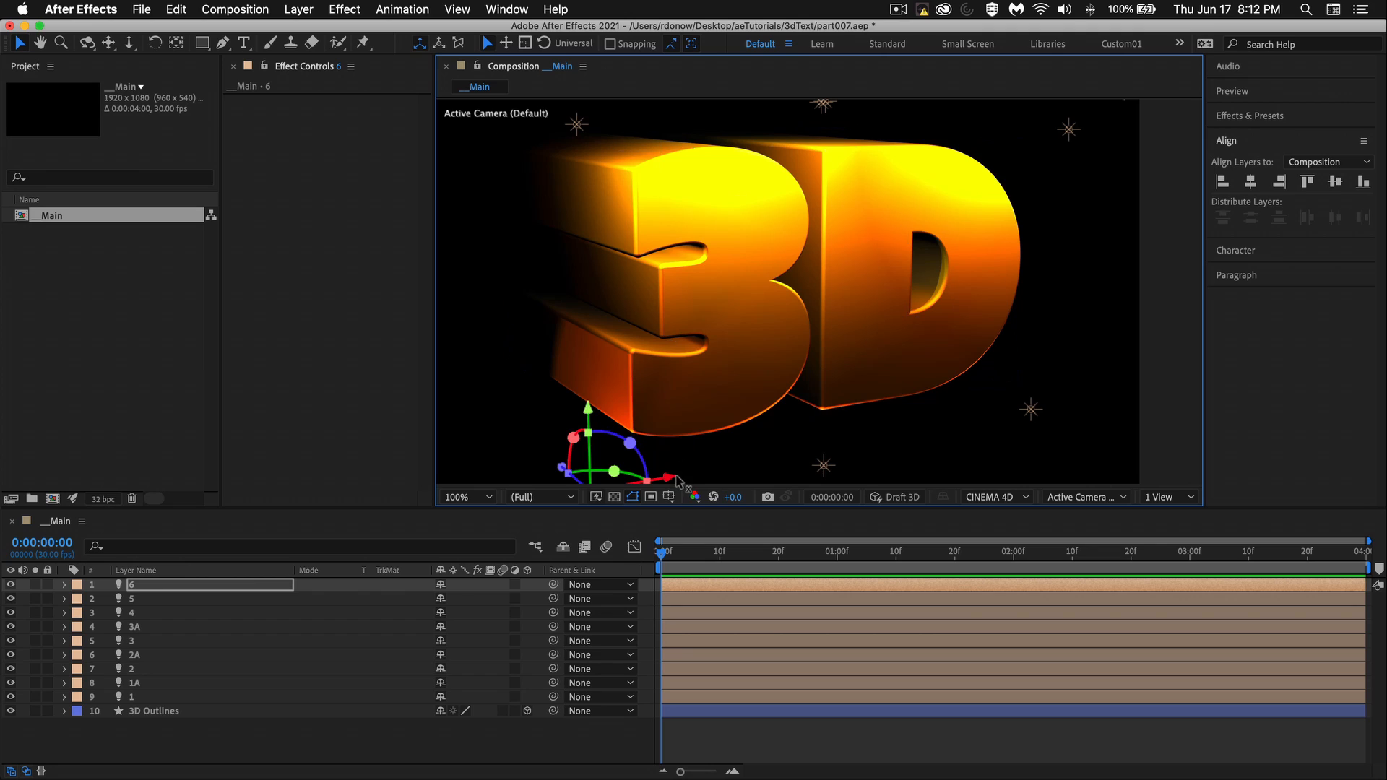
pyautogui.moveTo(675, 480); pyautogui.dragTo(740, 471)
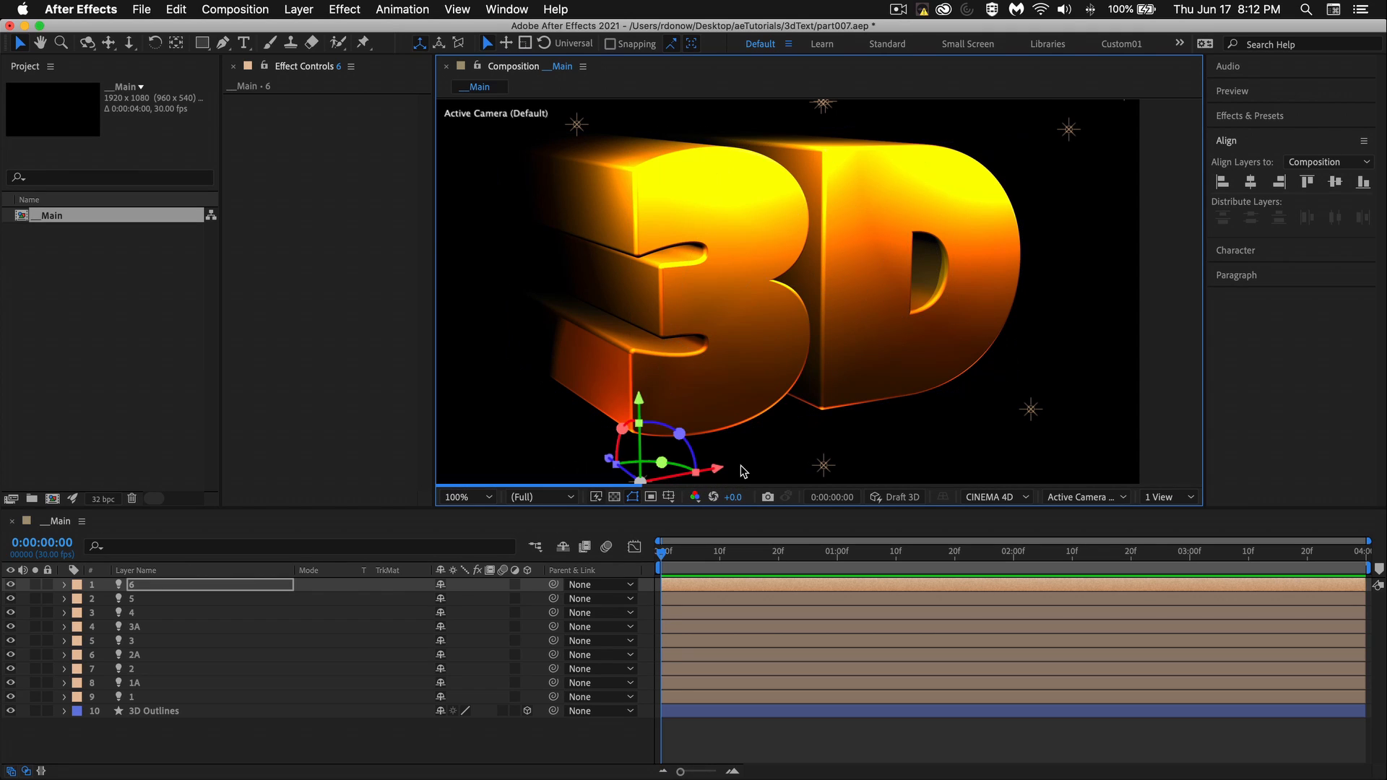
pyautogui.moveTo(609, 461); pyautogui.dragTo(585, 447)
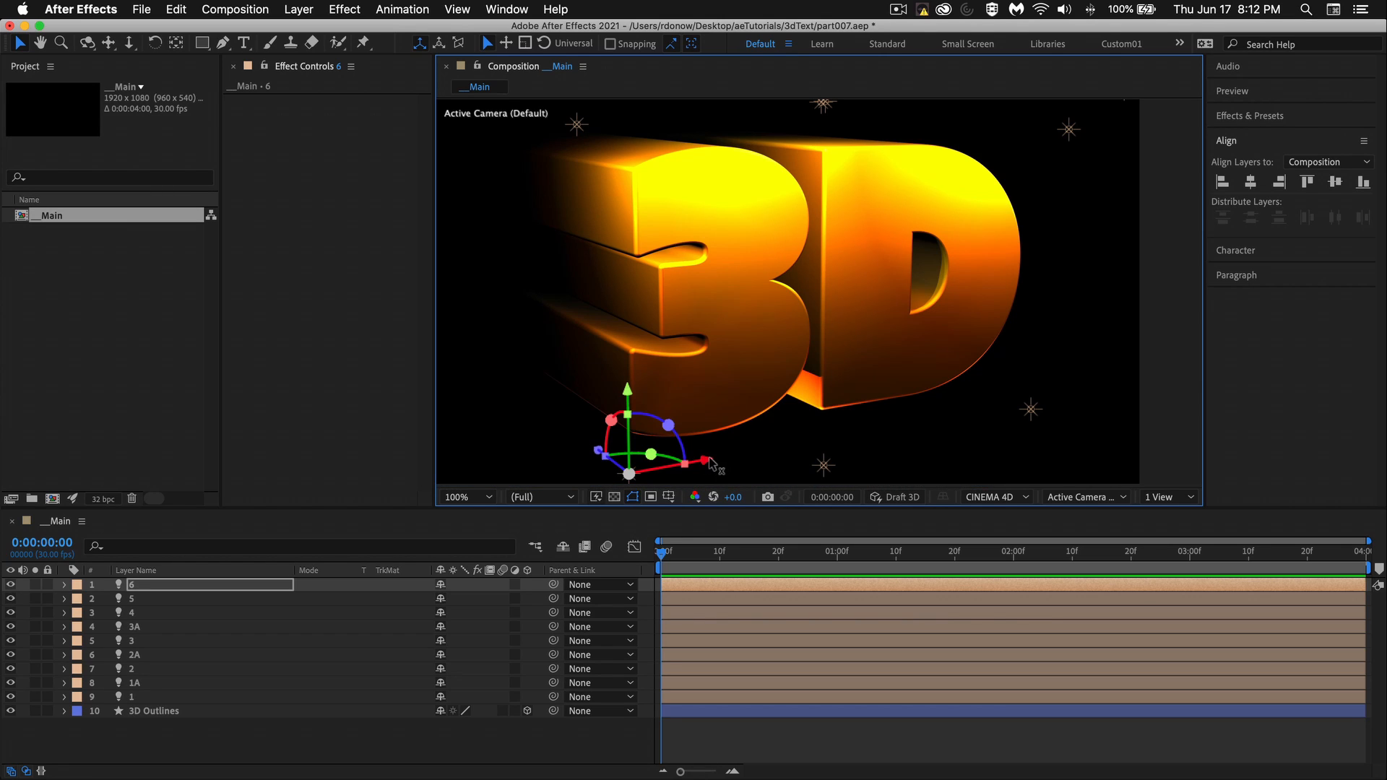
pyautogui.moveTo(707, 463); pyautogui.dragTo(691, 463)
pyautogui.click(805, 729)
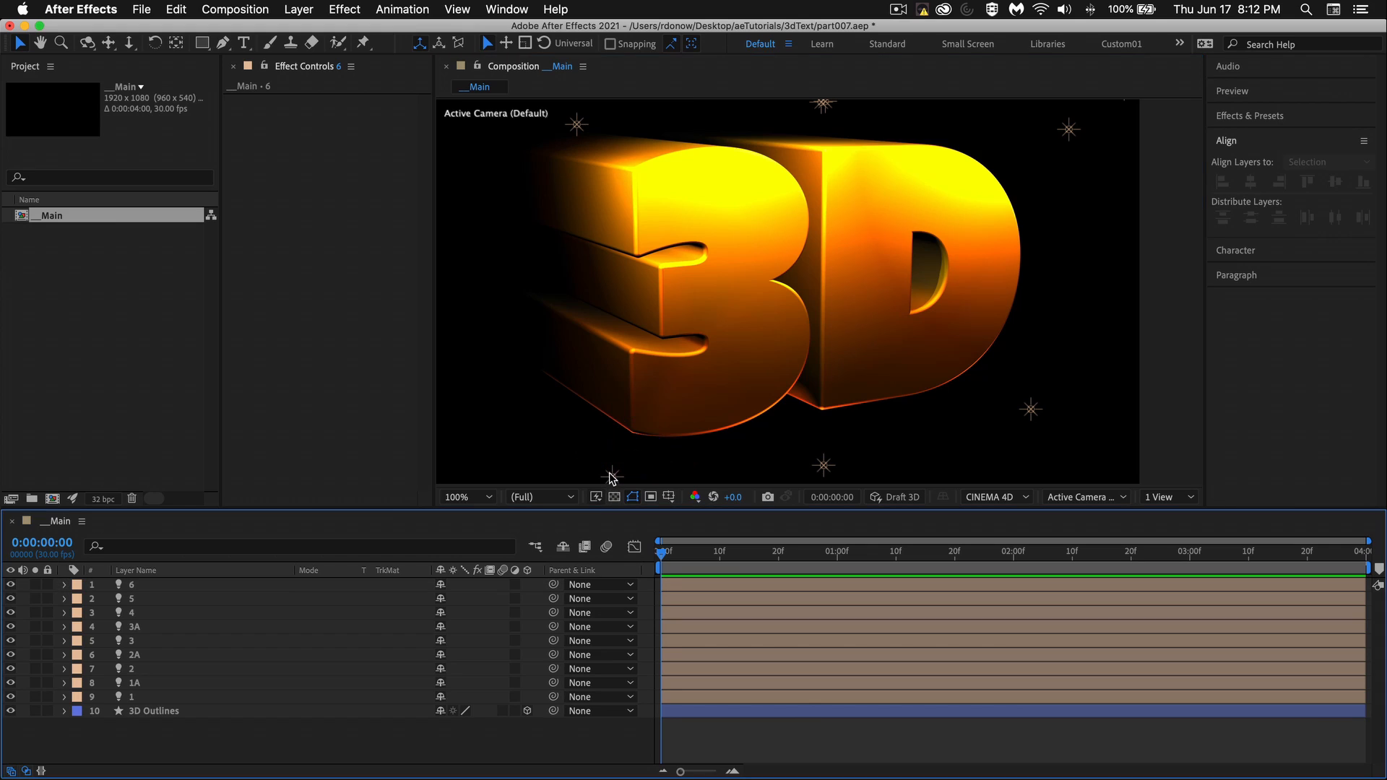
pyautogui.click(613, 475)
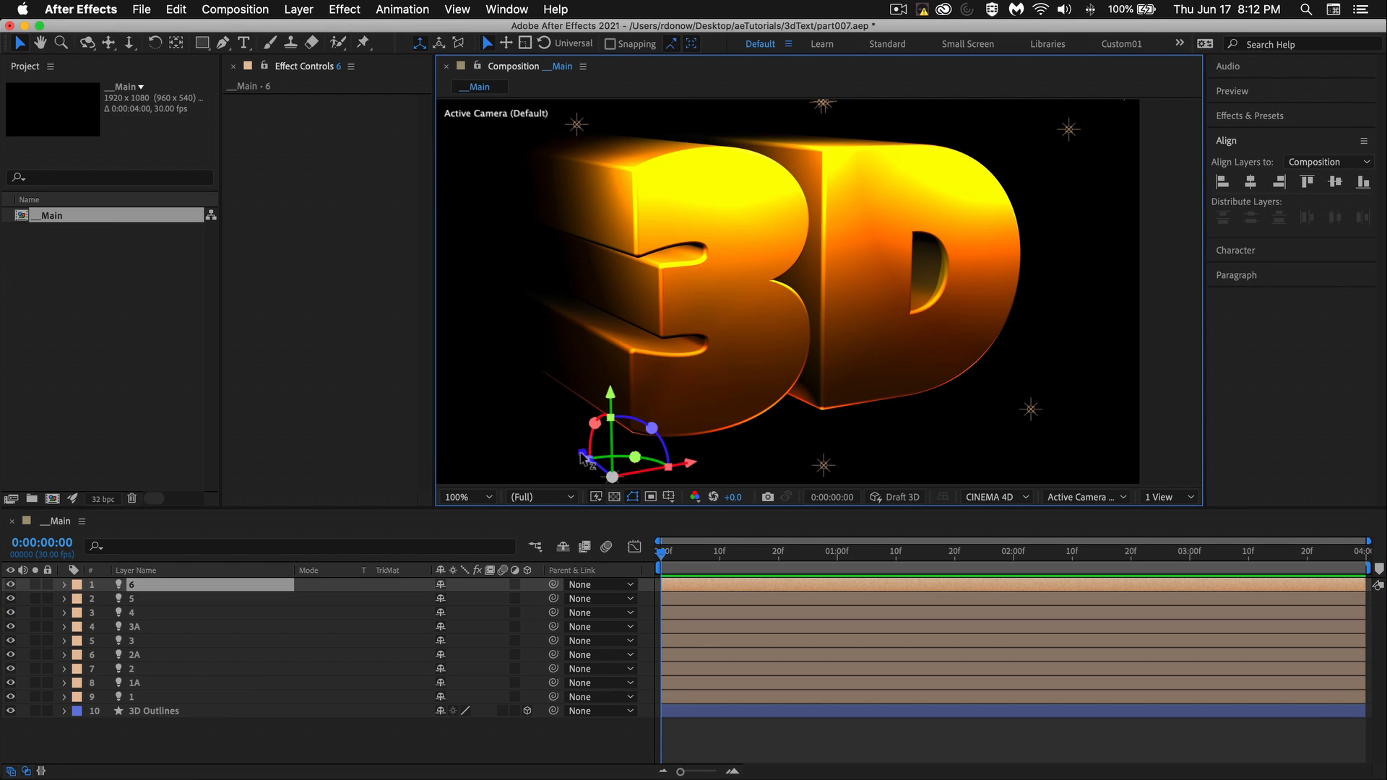
pyautogui.moveTo(584, 458); pyautogui.dragTo(567, 452)
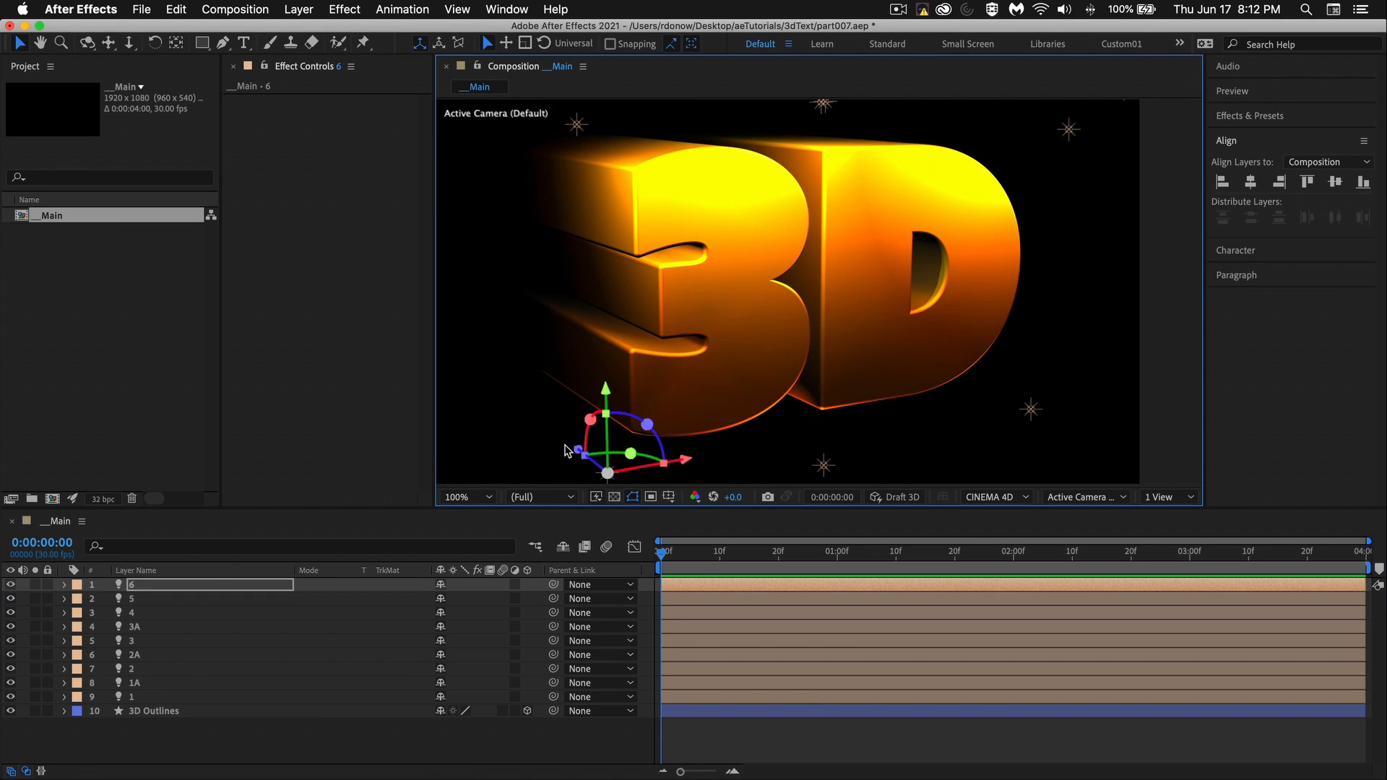
pyautogui.click(694, 525)
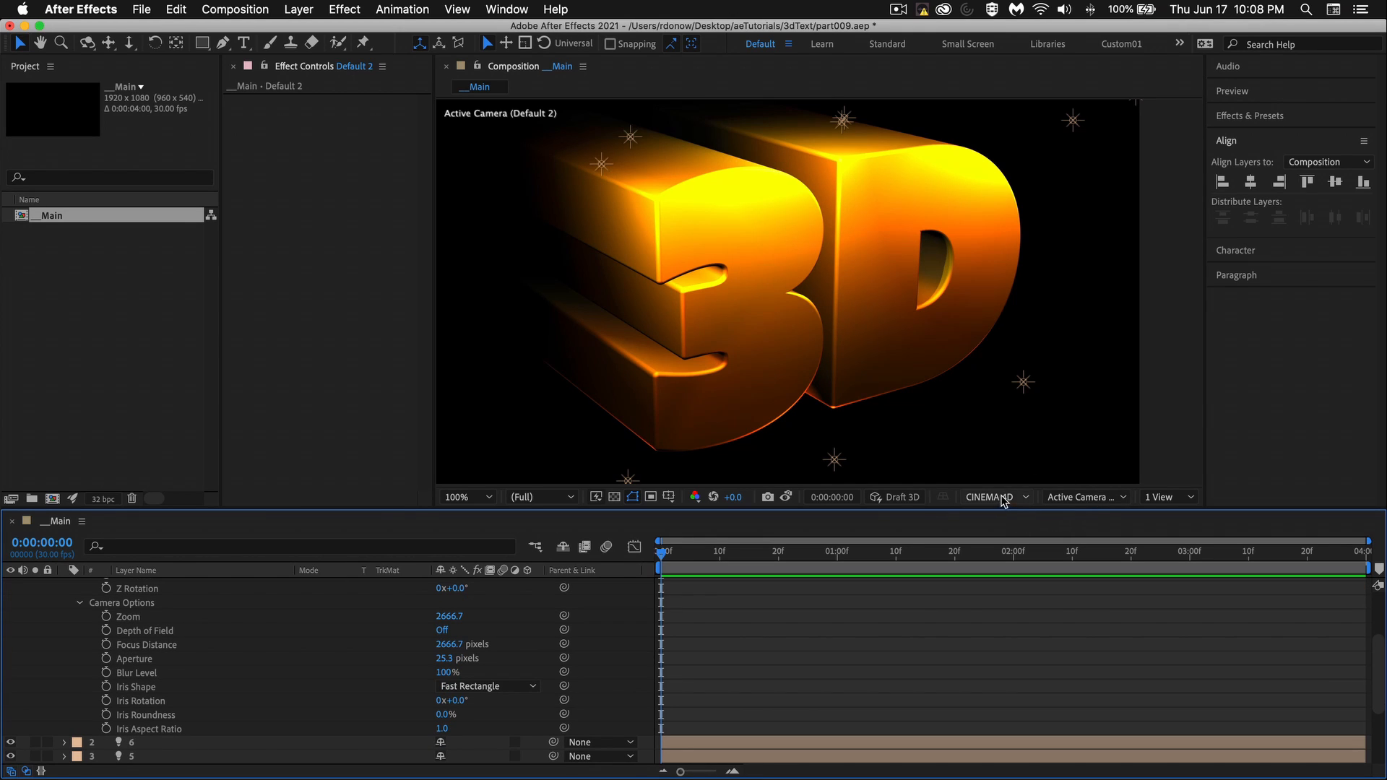
# - Switch the composition's 3D renderer to Classic 3D to compare the text's look, and return it to CINEMA 4D
pyautogui.click(1025, 504)
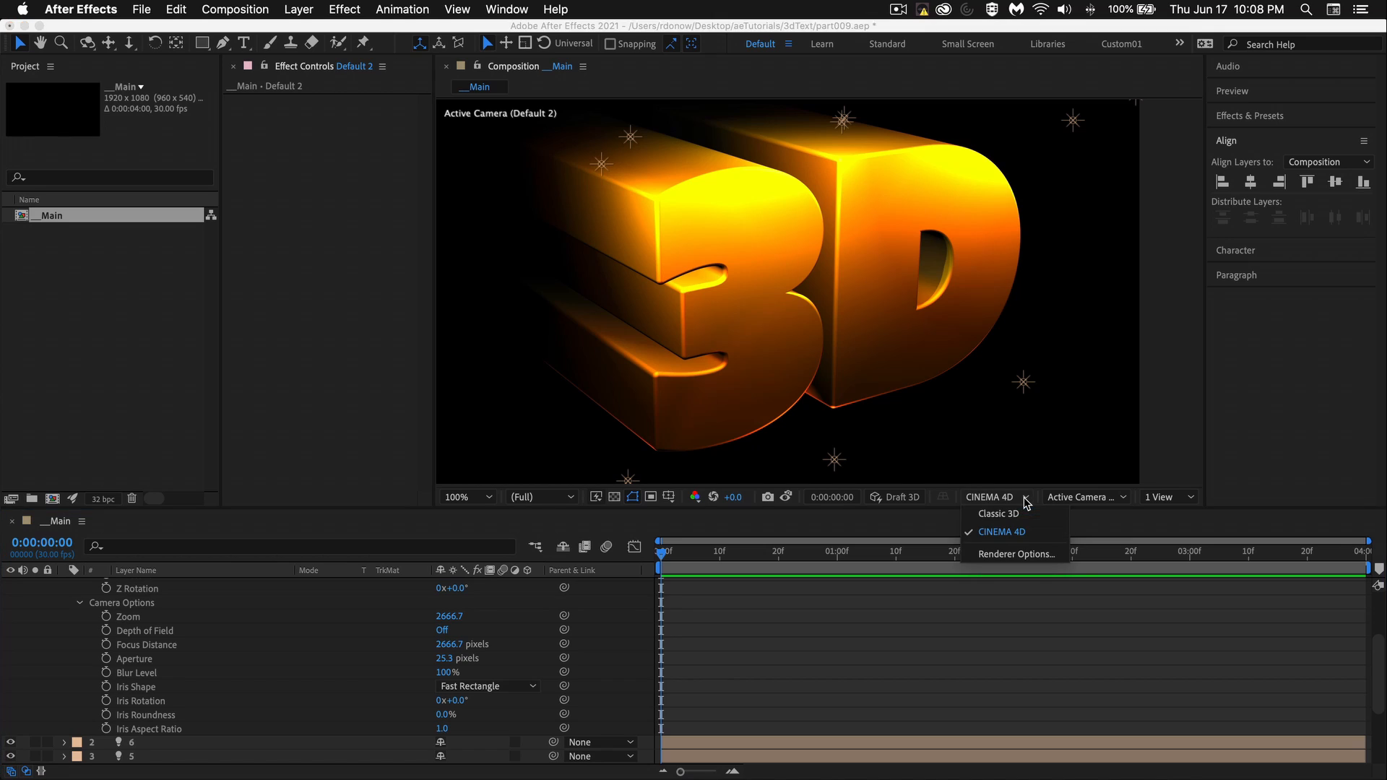
pyautogui.click(1024, 515)
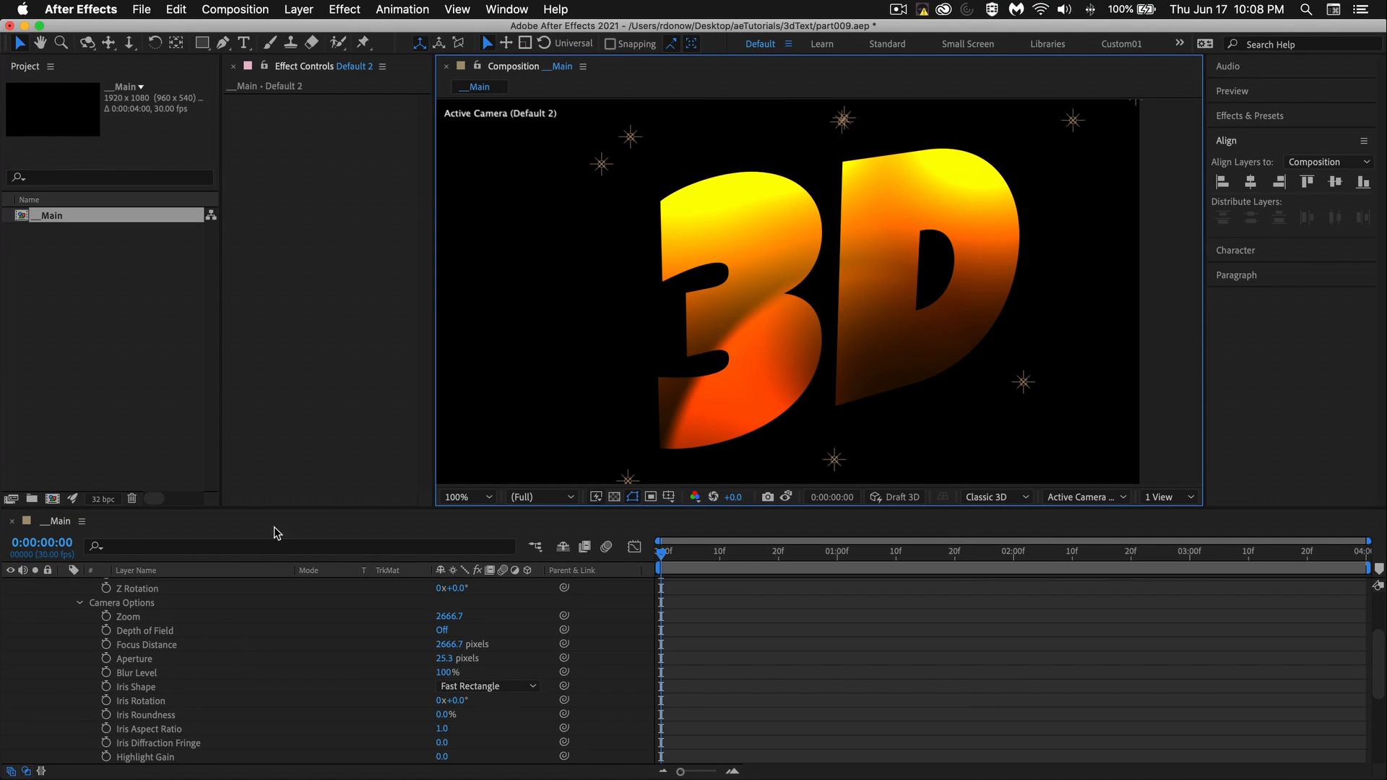
pyautogui.click(999, 498)
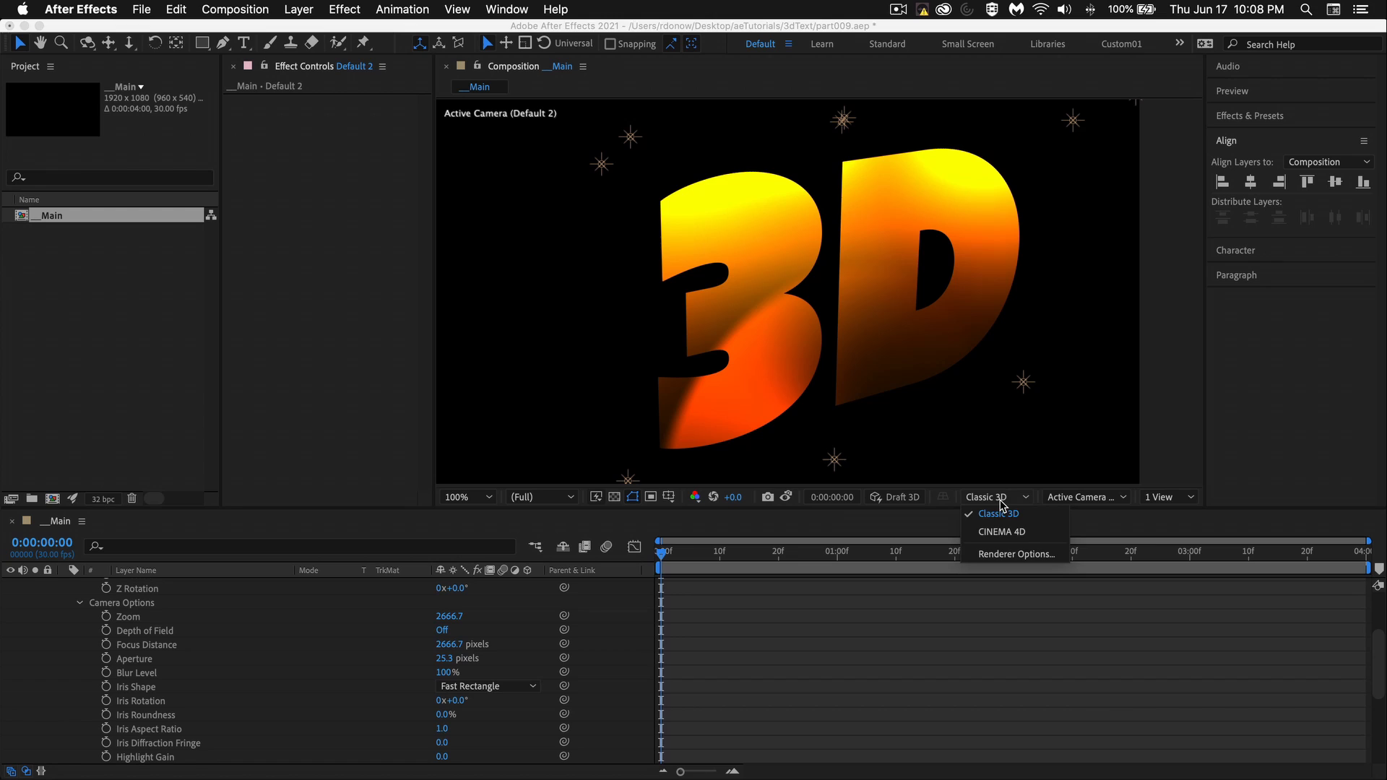
pyautogui.click(1002, 532)
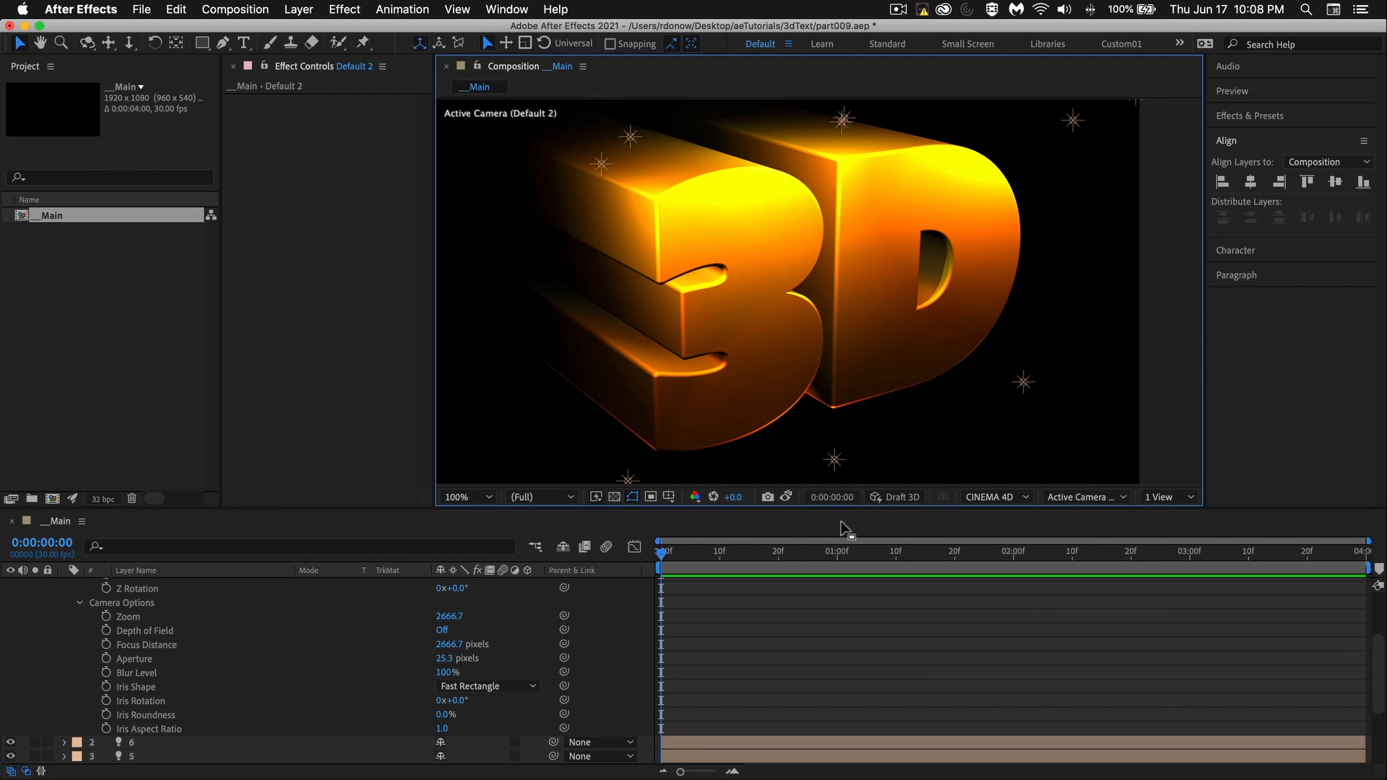
pyautogui.click(325, 450)
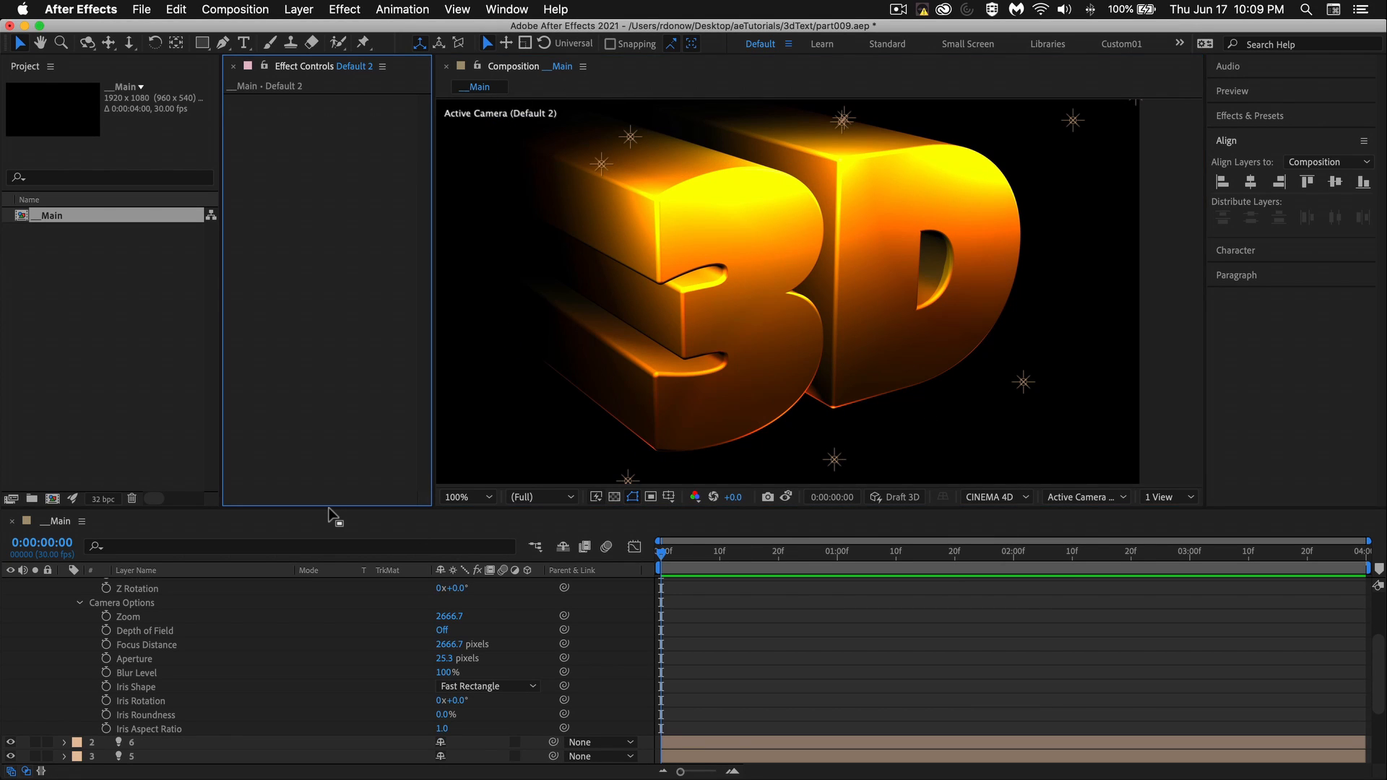